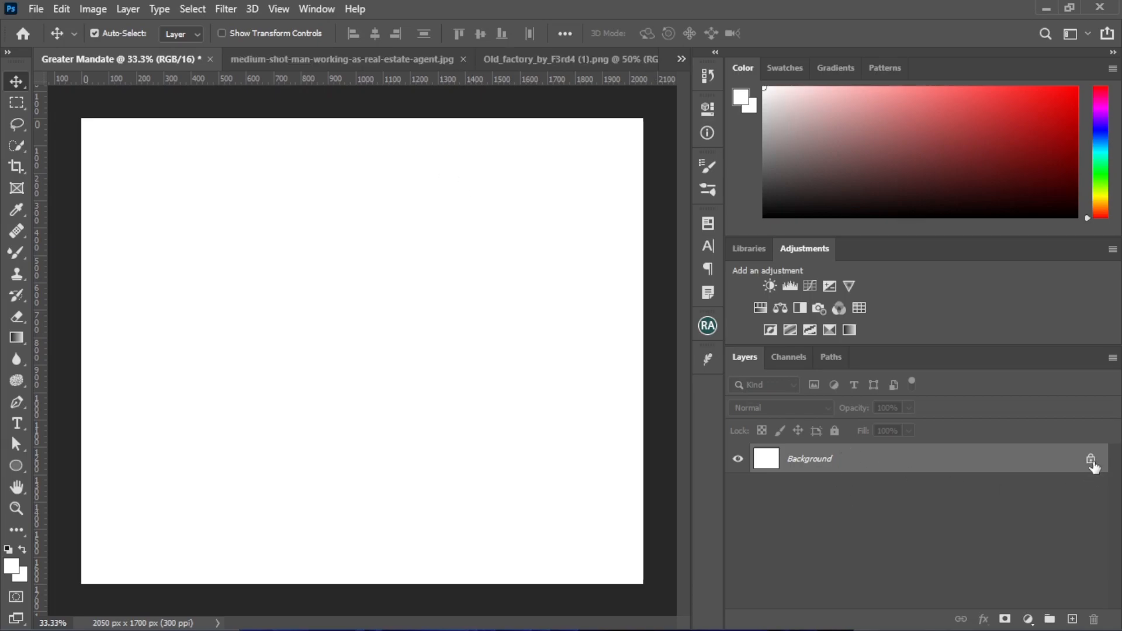
Unlock the white background layer and replace it with a Solid Color fill layer in #040465
{"action": "left_click", "coordinate": [1091, 460]}
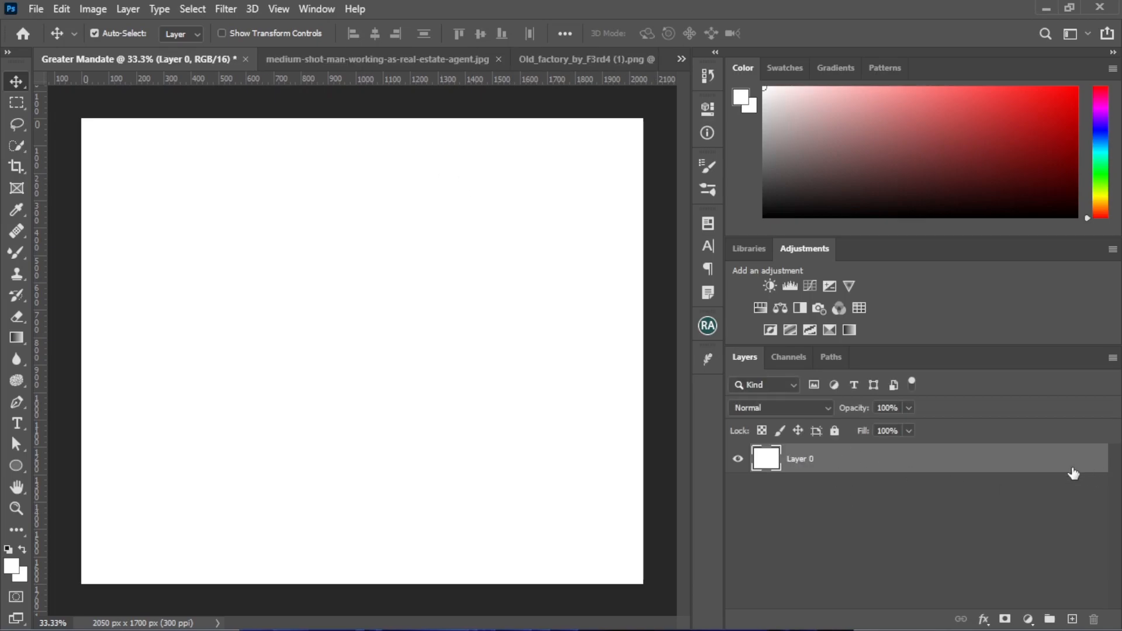
{"action": "left_click", "coordinate": [1027, 618]}
{"action": "left_click", "coordinate": [1001, 329]}
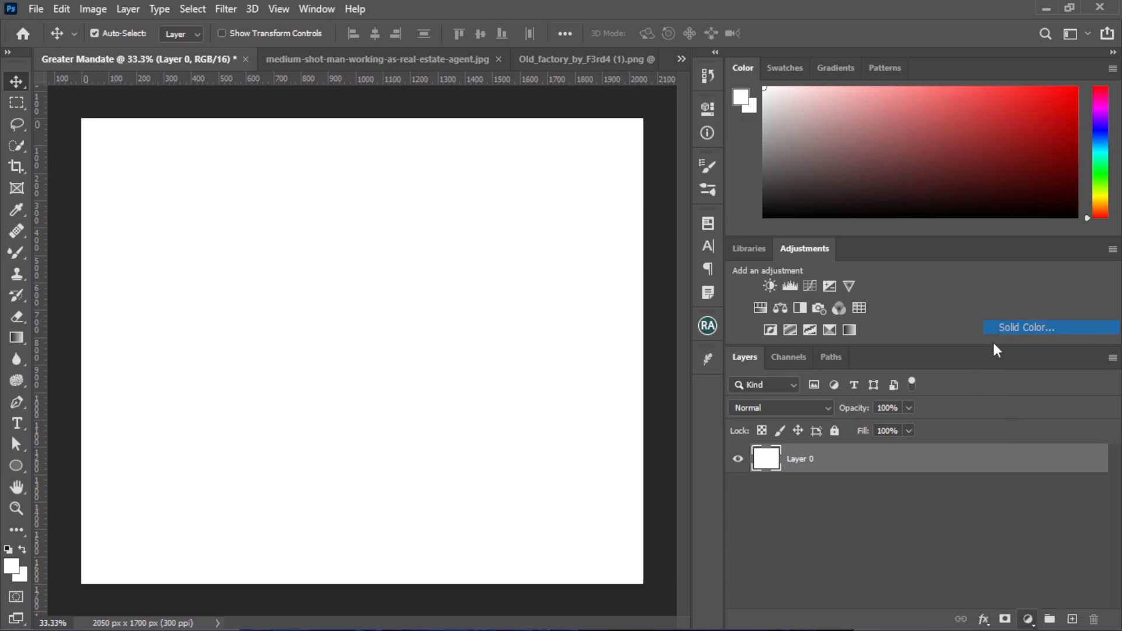
{"action": "type", "text": "040465"}
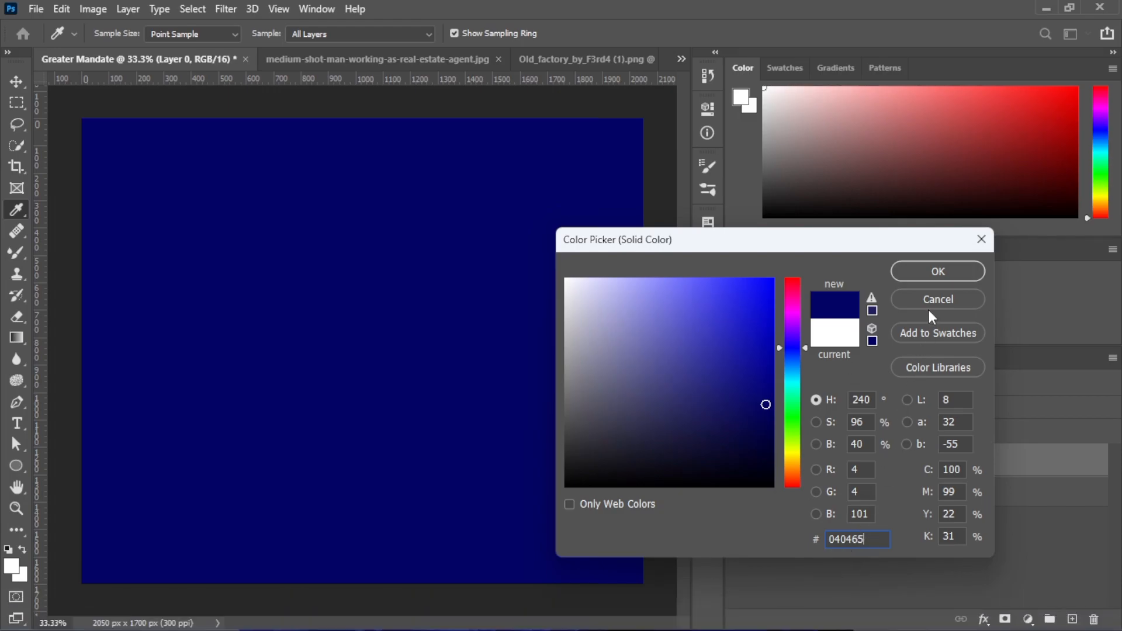
{"action": "left_click", "coordinate": [934, 272]}
{"action": "left_click_drag", "start_coordinate": [853, 506], "coordinate": [1092, 616]}
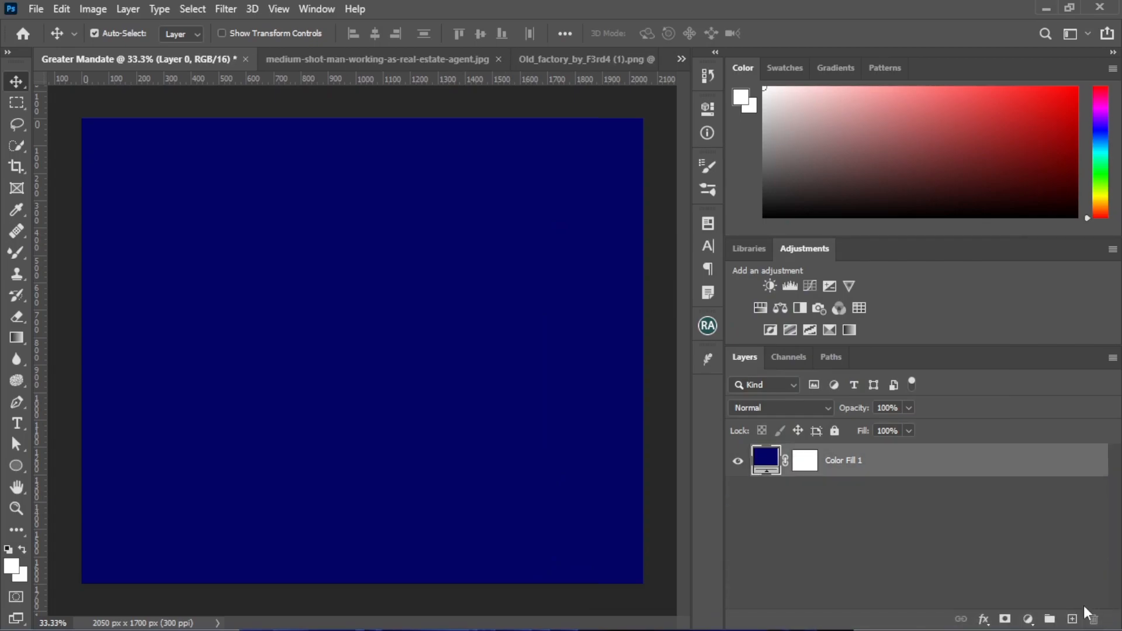
Rename the blue fill layer as bg
{"action": "double_click", "coordinate": [838, 460]}
{"action": "type", "text": "ba"}
{"action": "key", "text": "Return"}
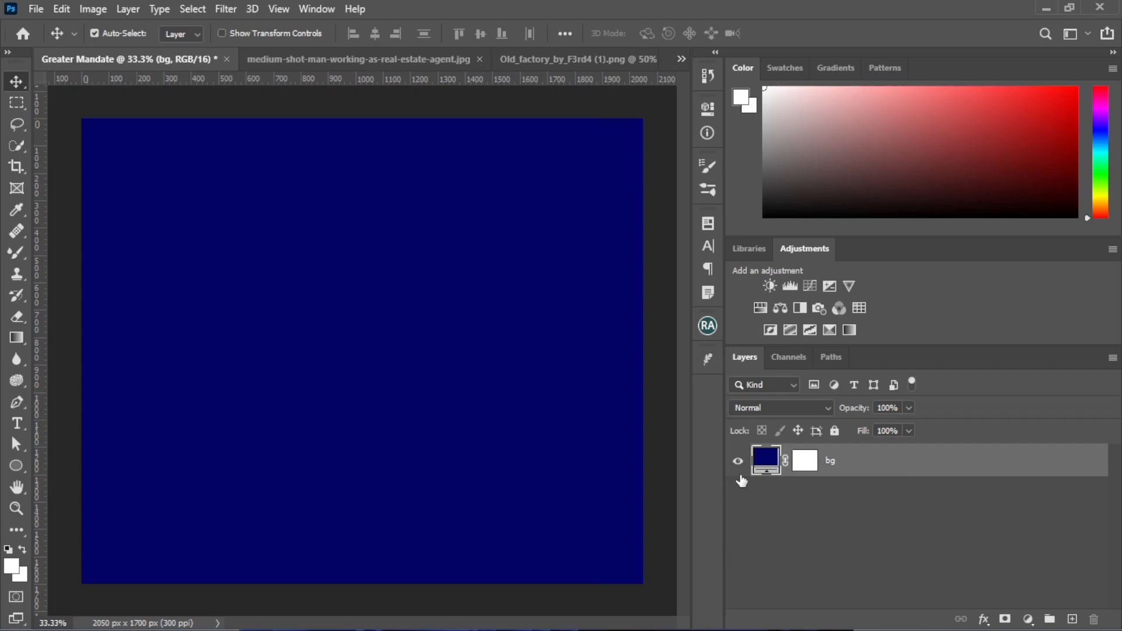
Place the InstaSave(15) sunset image as an embedded file in the document
{"action": "left_click", "coordinate": [43, 9]}
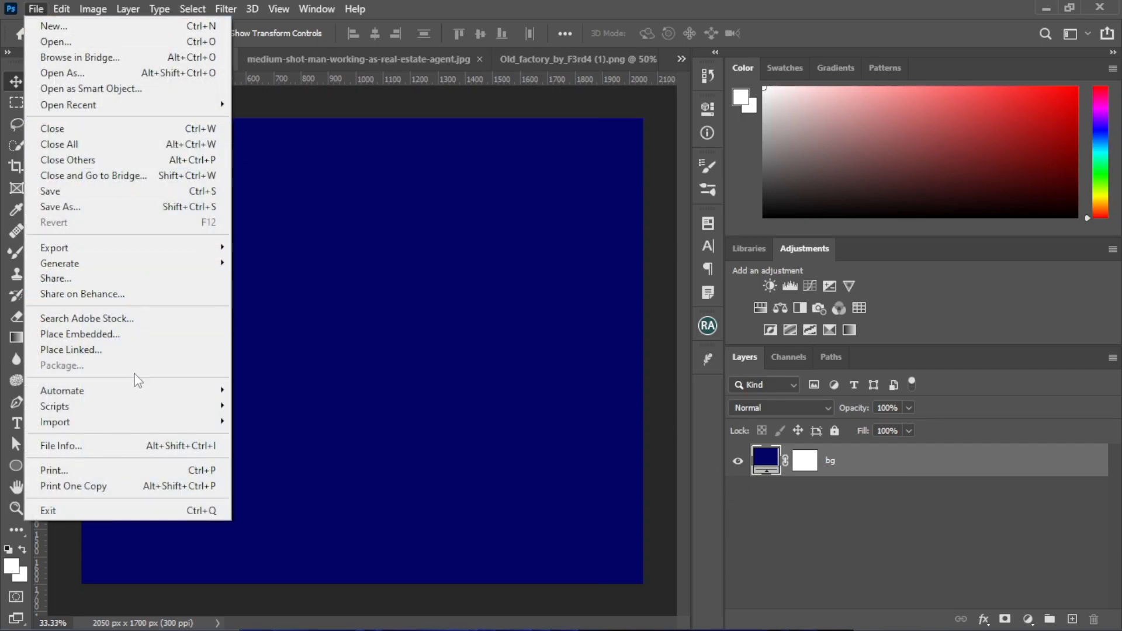
{"action": "left_click", "coordinate": [130, 335]}
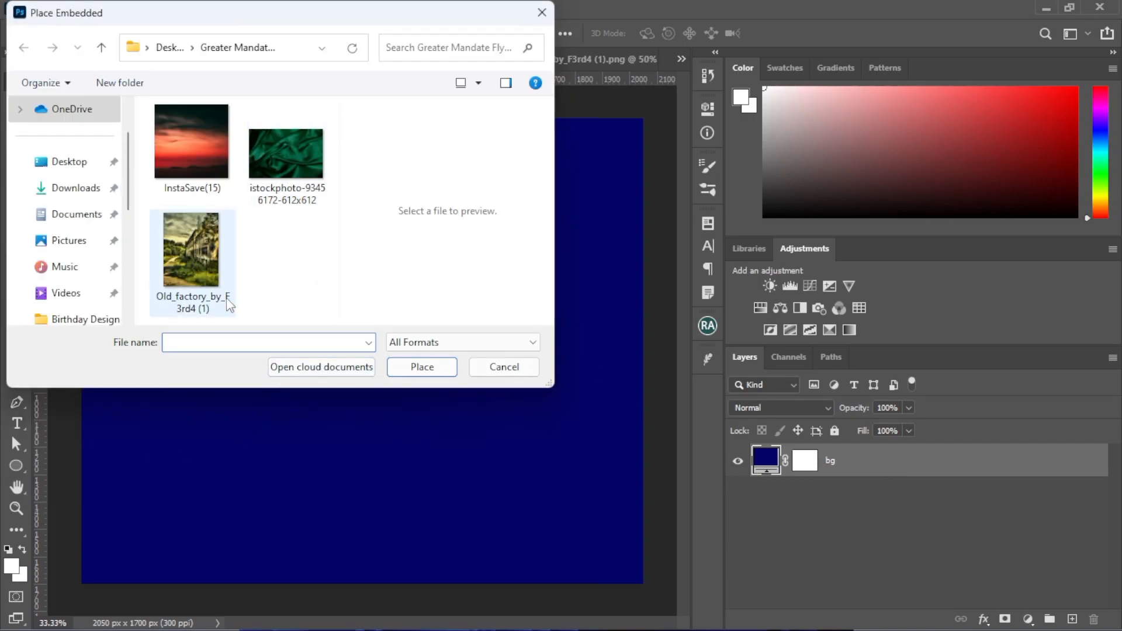
{"action": "left_click", "coordinate": [173, 140]}
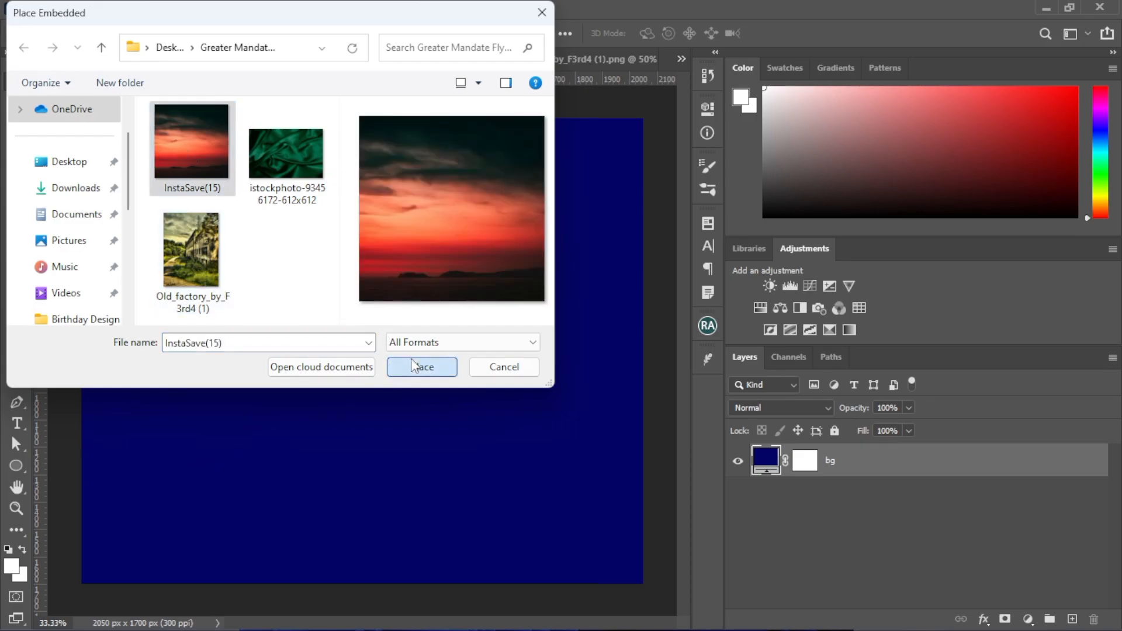
{"action": "left_click", "coordinate": [416, 368]}
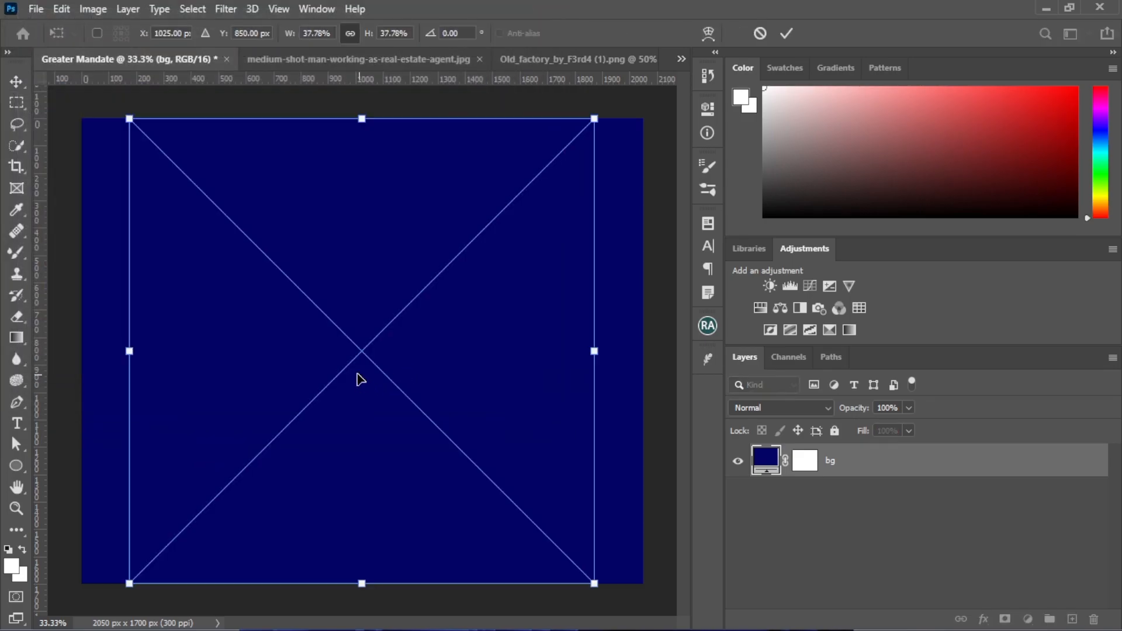
Scale the sunset image to about 51% and shift it so the sky covers the whole canvas
{"action": "key", "text": "ctrl+minus"}
{"action": "key", "text": "ctrl+minus"}
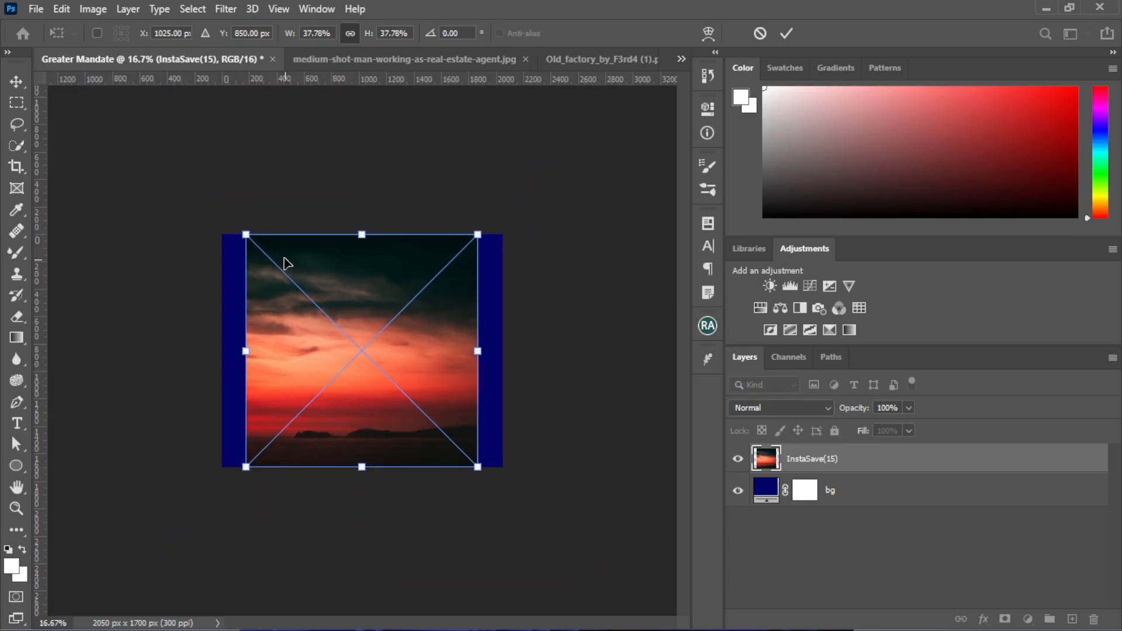
{"action": "left_click_drag", "start_coordinate": [363, 224], "coordinate": [363, 175]}
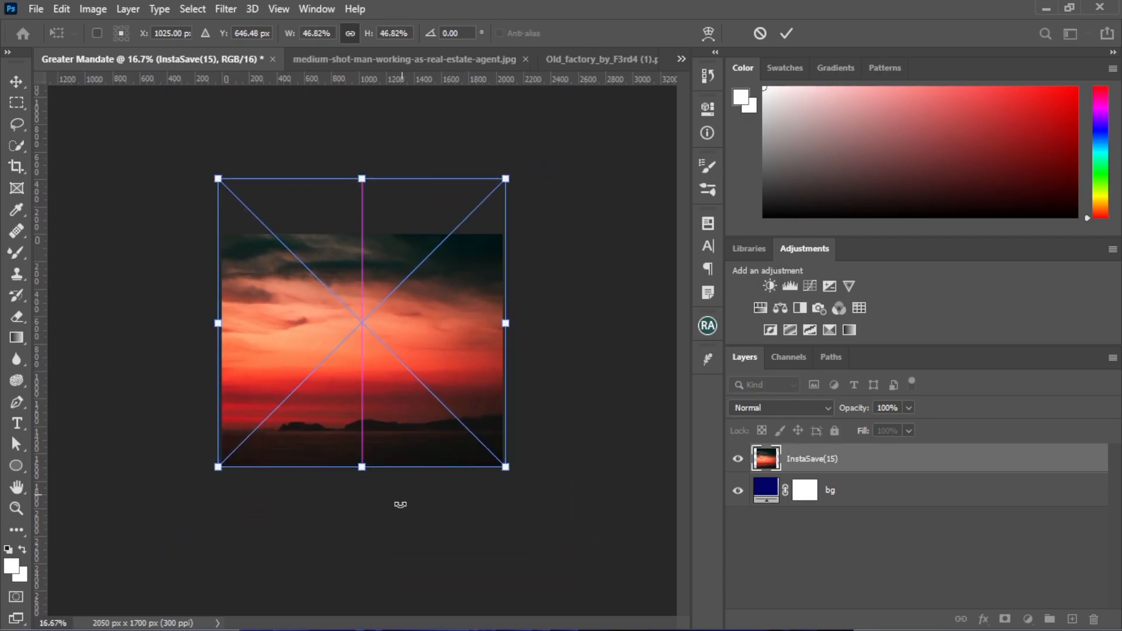
{"action": "left_click_drag", "start_coordinate": [358, 466], "coordinate": [408, 491]}
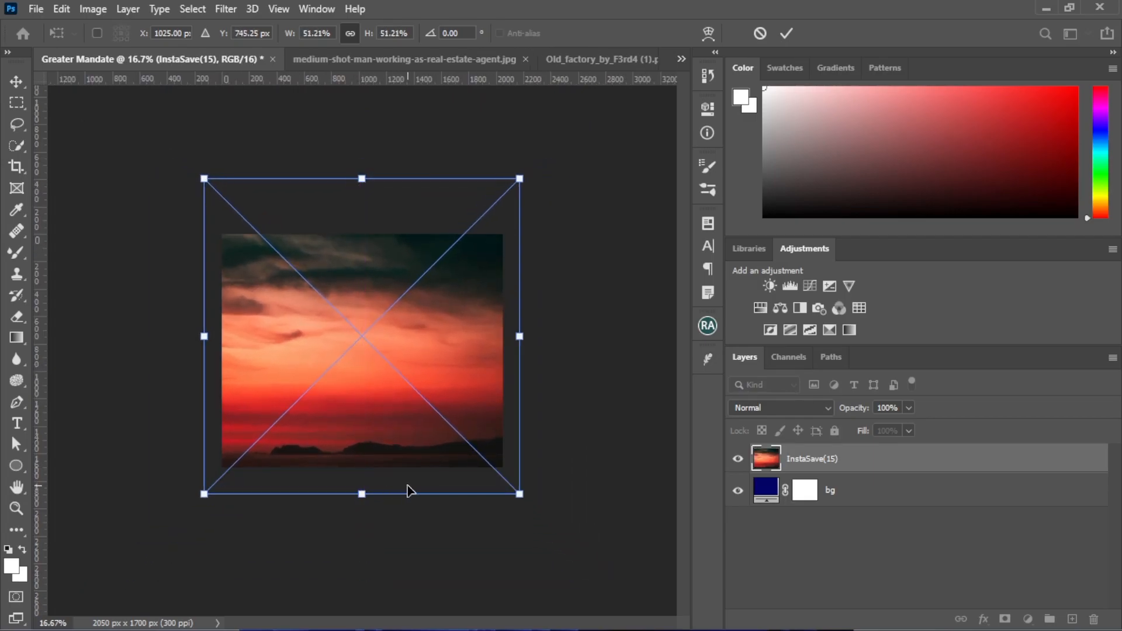
{"action": "key", "text": "ctrl+plus"}
{"action": "left_click_drag", "start_coordinate": [387, 409], "coordinate": [399, 452]}
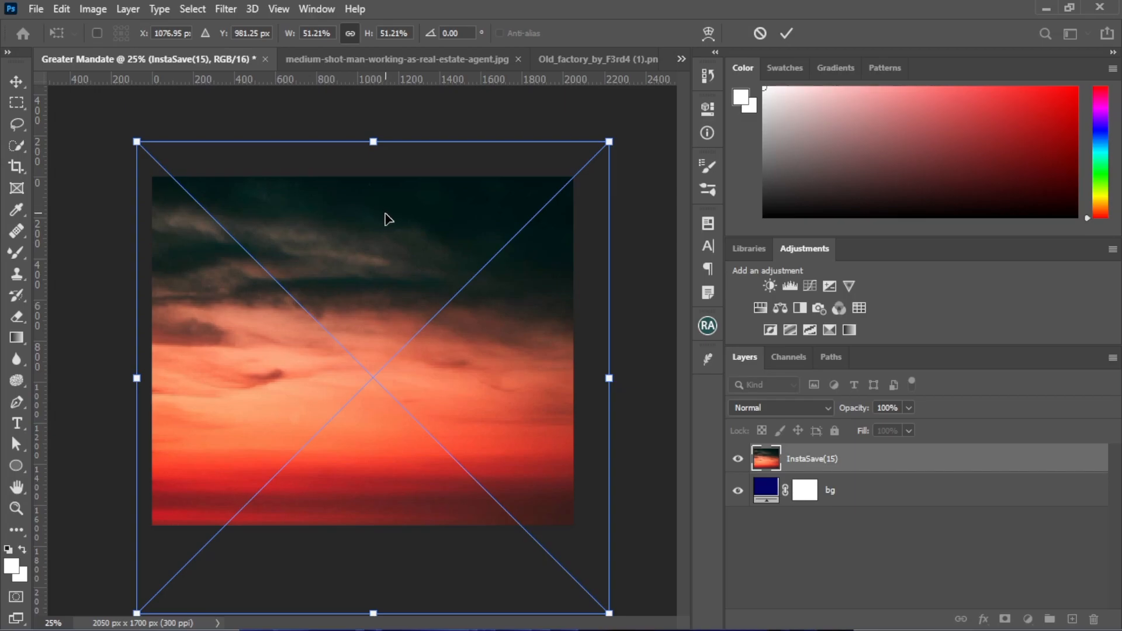
{"action": "key", "text": "Return"}
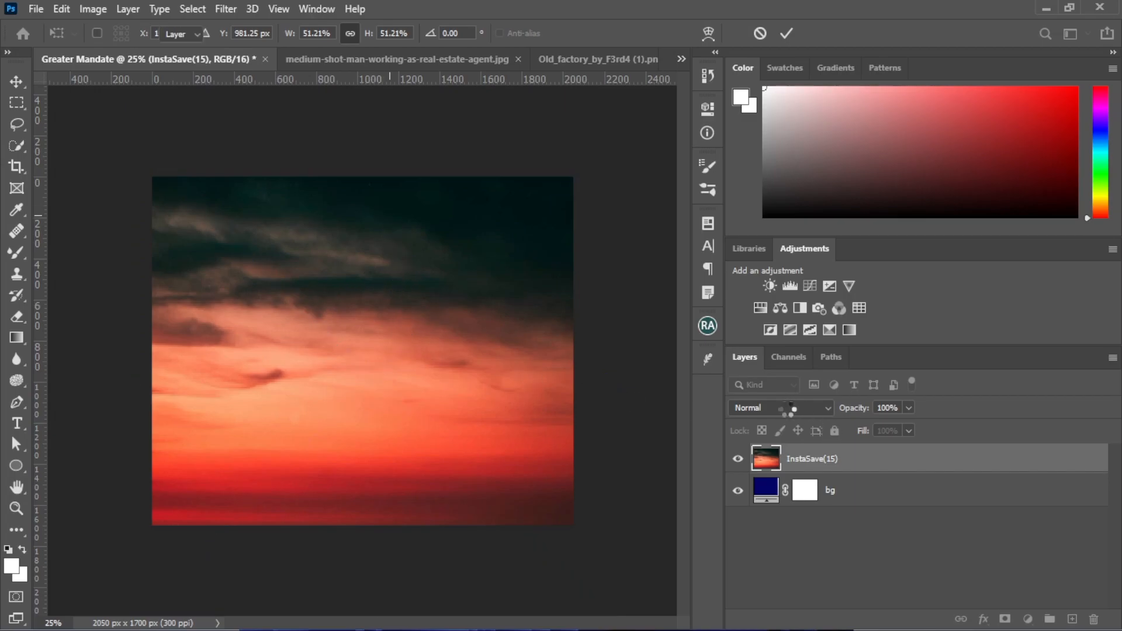
Rasterize the sunset image layer and rename it as overlay
{"action": "right_click", "coordinate": [804, 464]}
{"action": "left_click", "coordinate": [831, 316]}
{"action": "double_click", "coordinate": [810, 459]}
{"action": "type", "text": "overlay"}
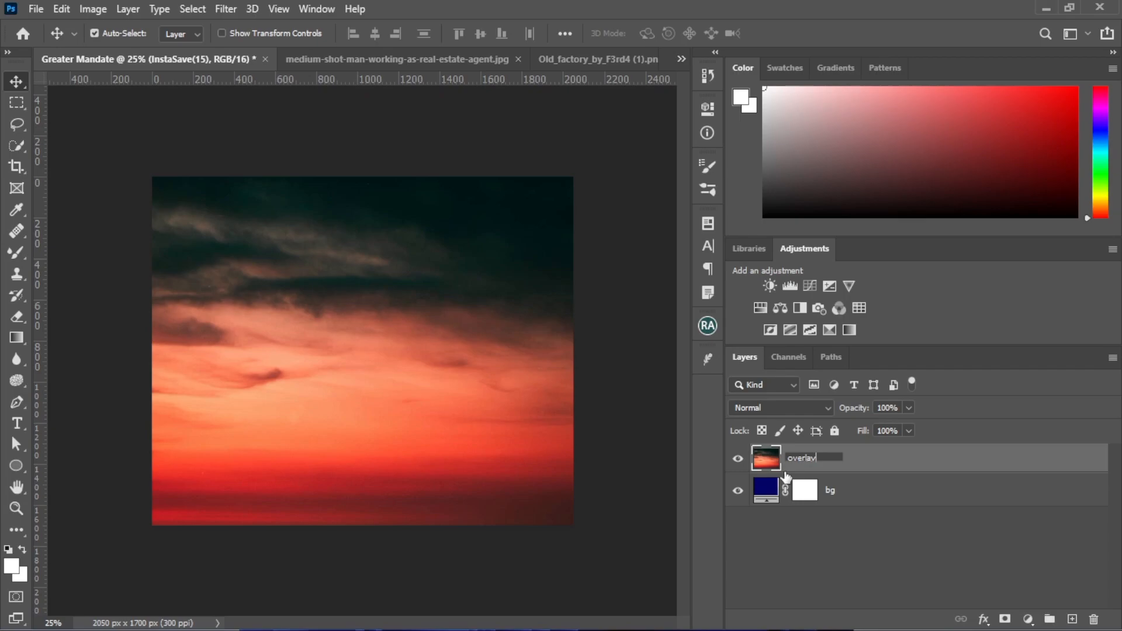
{"action": "key", "text": "Return"}
Set the sunset layer's blend mode to Overlay
{"action": "left_click", "coordinate": [763, 410]}
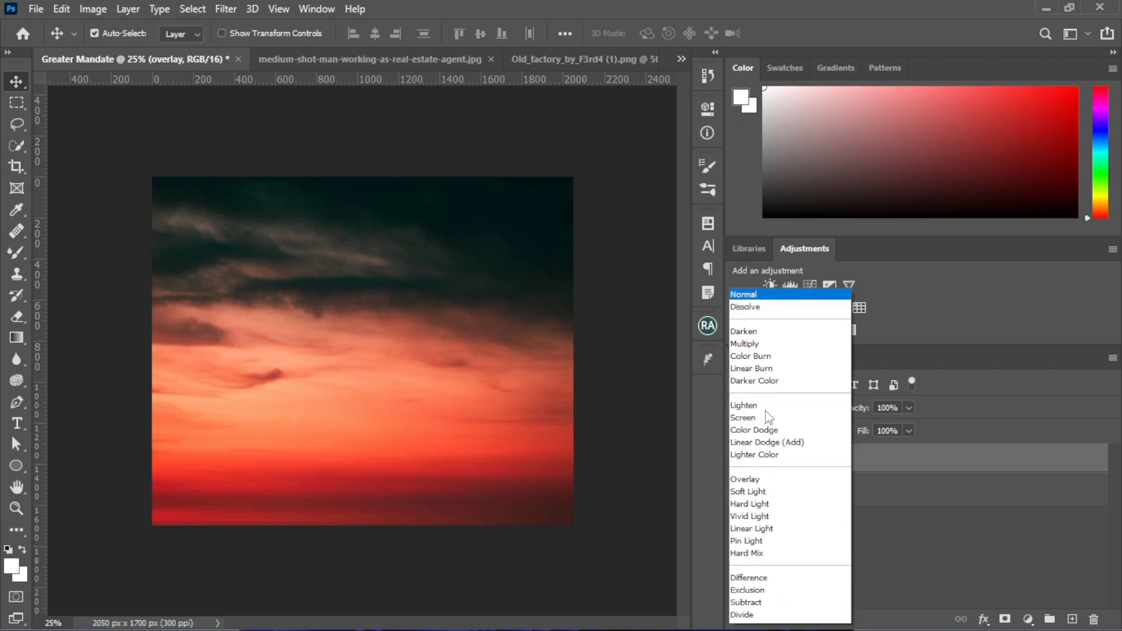
{"action": "scroll", "coordinate": [766, 420], "scroll_direction": "down", "scroll_amount": 3}
{"action": "left_click", "coordinate": [767, 419]}
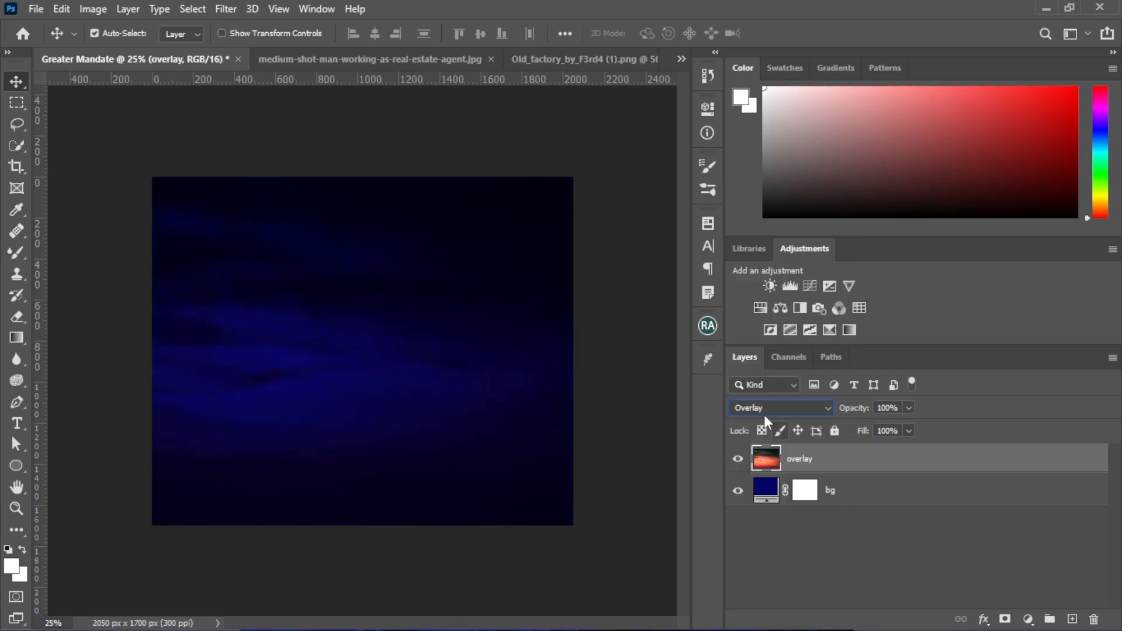
{"action": "left_click", "coordinate": [39, 14]}
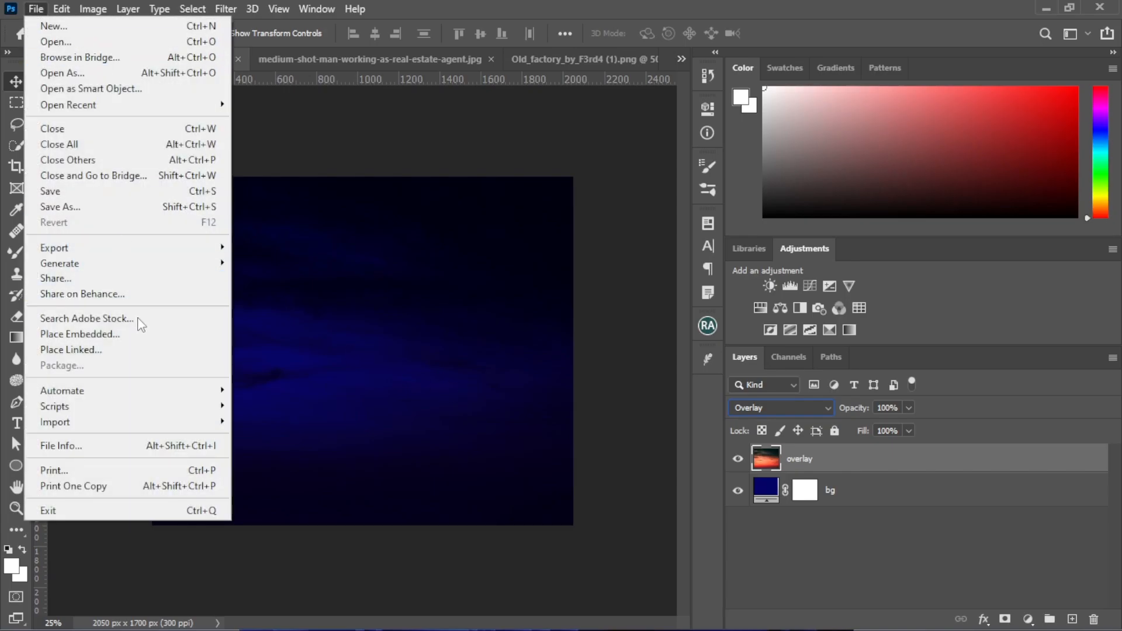
{"action": "left_click", "coordinate": [141, 334]}
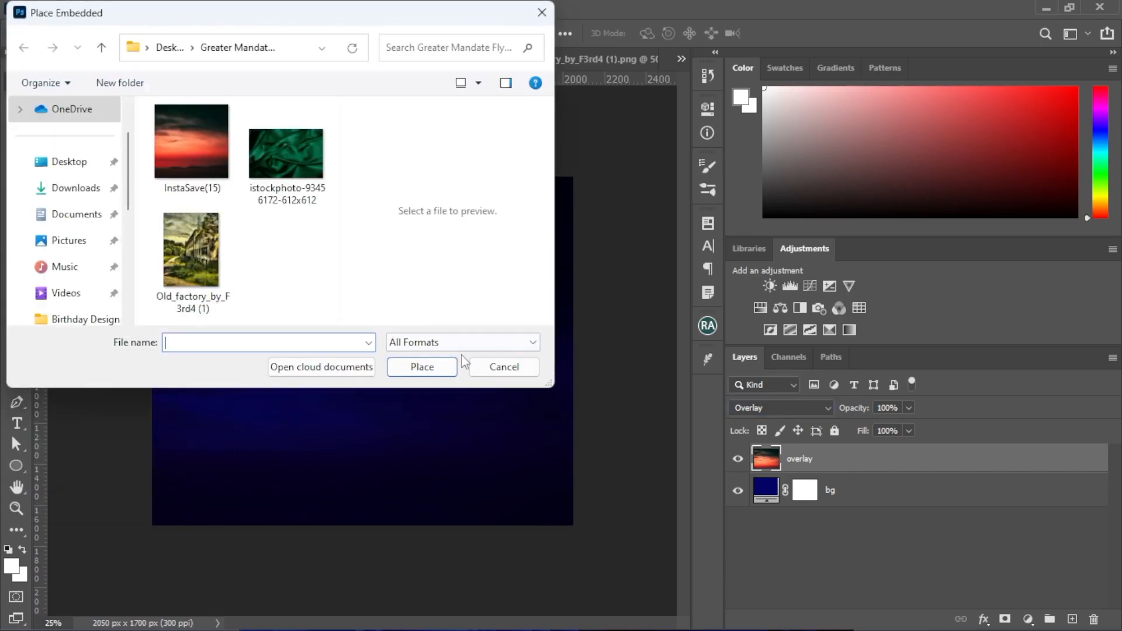
{"action": "left_click", "coordinate": [490, 369]}
{"action": "left_click", "coordinate": [35, 9]}
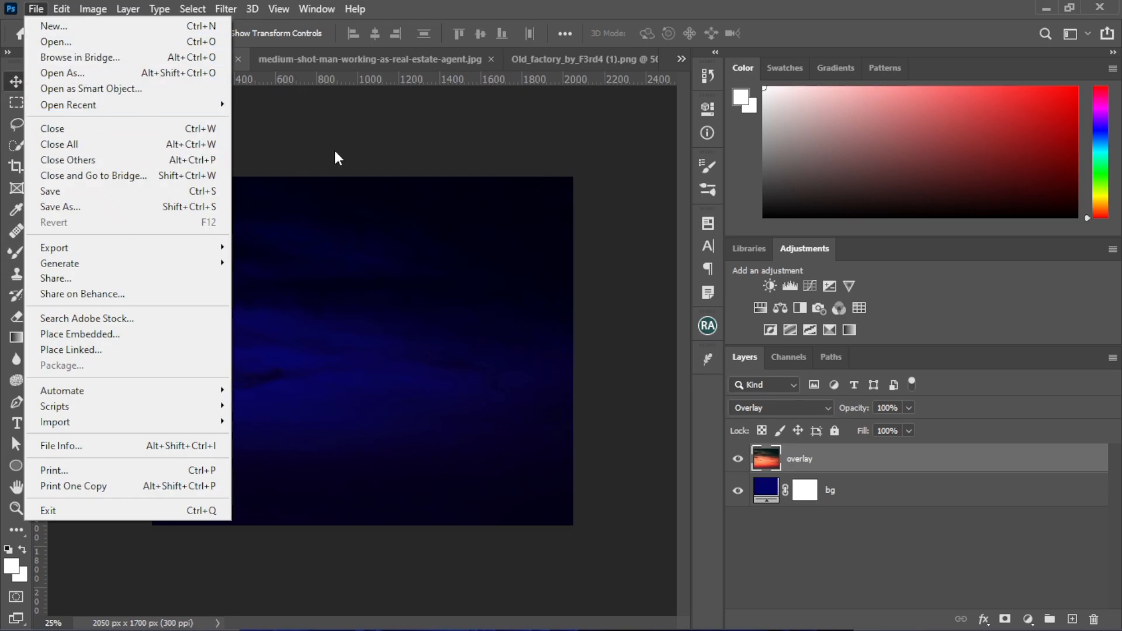
Switch to the Old_factory_by_F3rd4 (1).png document and clear its existing selection
{"action": "left_click", "coordinate": [598, 61]}
{"action": "left_click", "coordinate": [570, 60]}
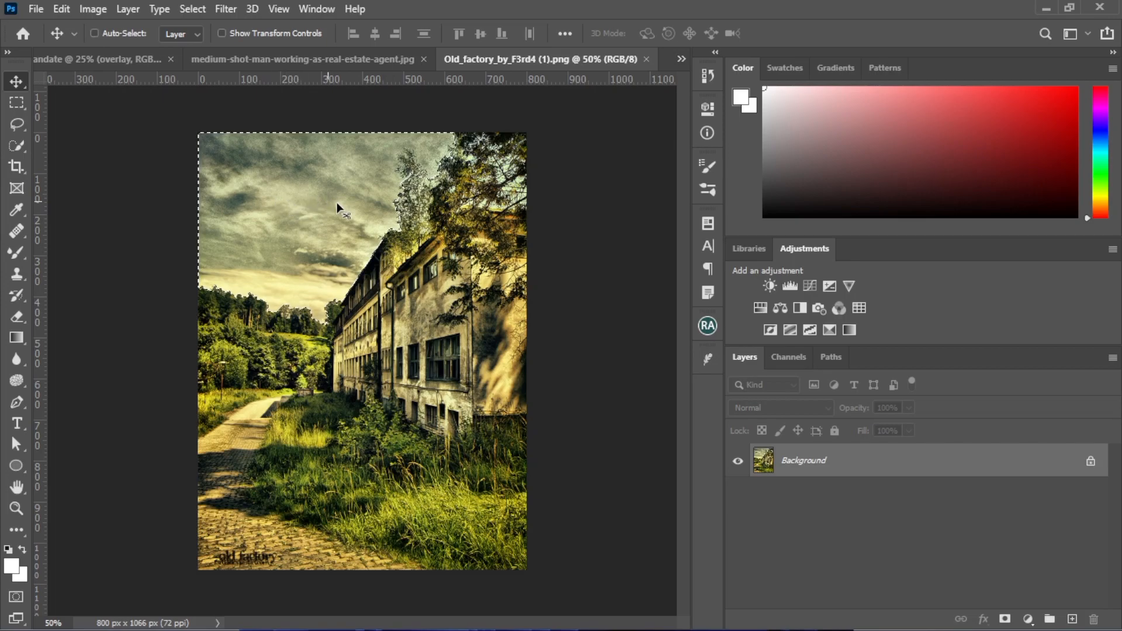
{"action": "key", "text": "ctrl+d"}
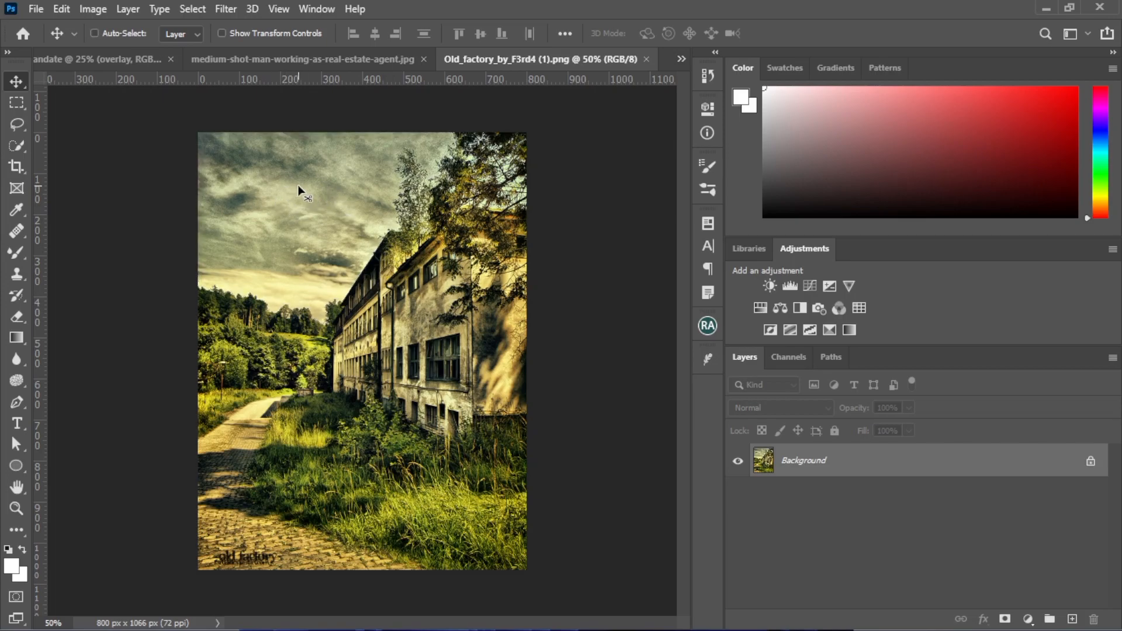
Select the sky of the factory photo with the Quick Selection Tool and bring it into the Greater Mandate document
{"action": "left_click", "coordinate": [11, 149]}
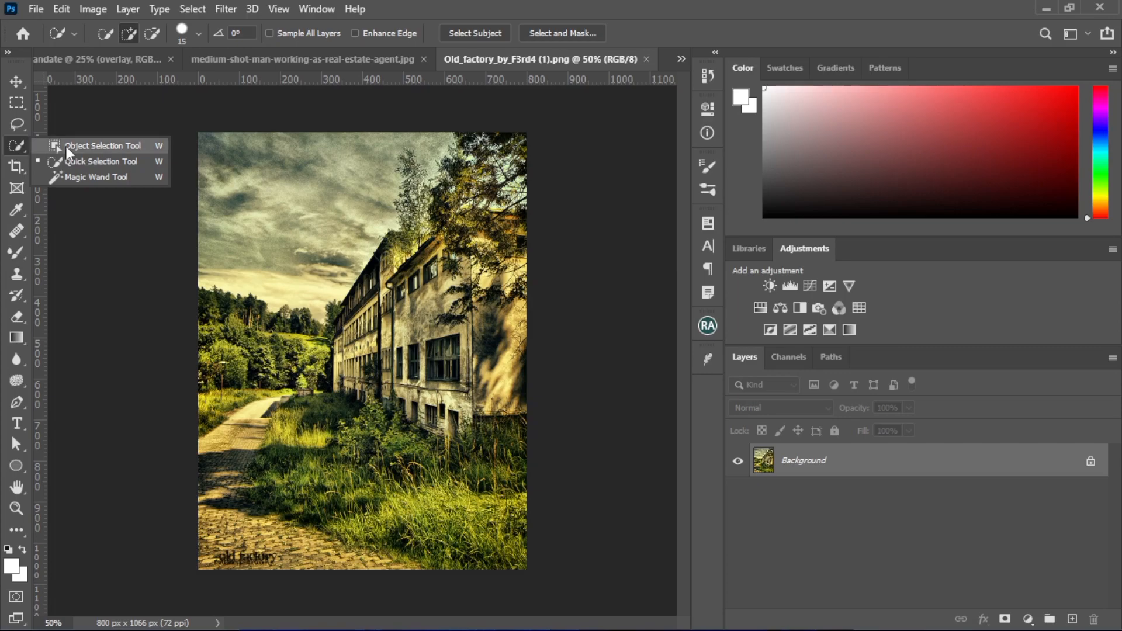
{"action": "left_click", "coordinate": [86, 159]}
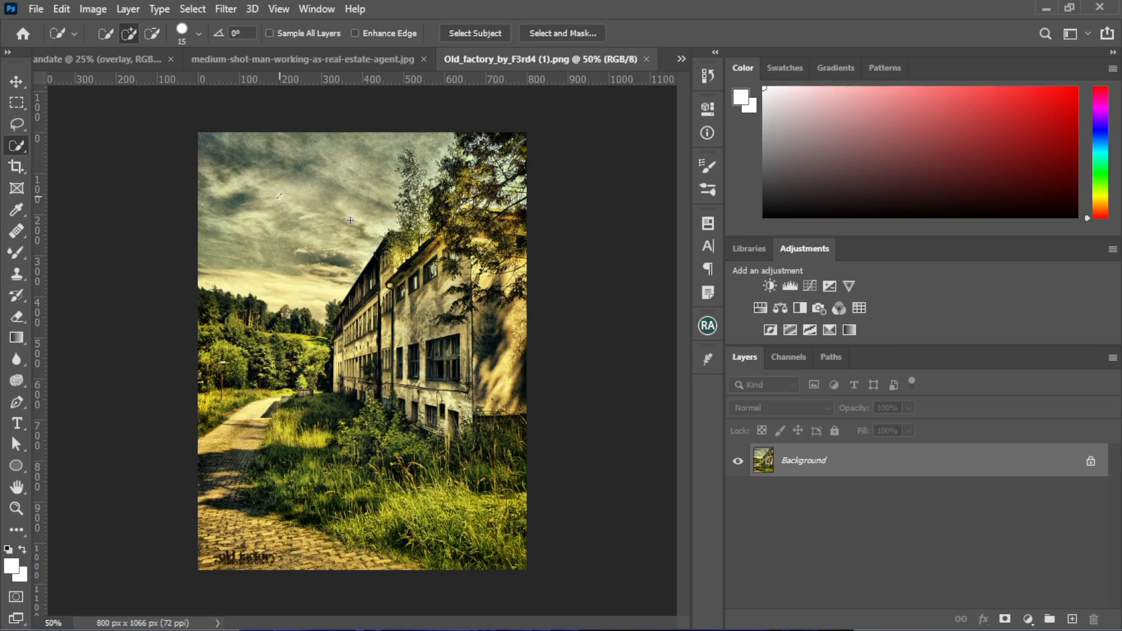
{"action": "mouse_move", "coordinate": [350, 225]}
{"action": "left_mouse_down"}
{"action": "mouse_move", "coordinate": [282, 211]}
{"action": "mouse_move", "coordinate": [238, 165]}
{"action": "mouse_move", "coordinate": [145, 118]}
{"action": "mouse_move", "coordinate": [107, 84]}
{"action": "mouse_move", "coordinate": [109, 64]}
{"action": "left_mouse_up"}
{"action": "left_click_drag", "start_coordinate": [428, 347], "coordinate": [232, 244]}
{"action": "left_click", "coordinate": [16, 82]}
Enlarge the pasted sky cutout proportionally and position it across the upper part of the canvas
{"action": "key", "text": "ctrl+t"}
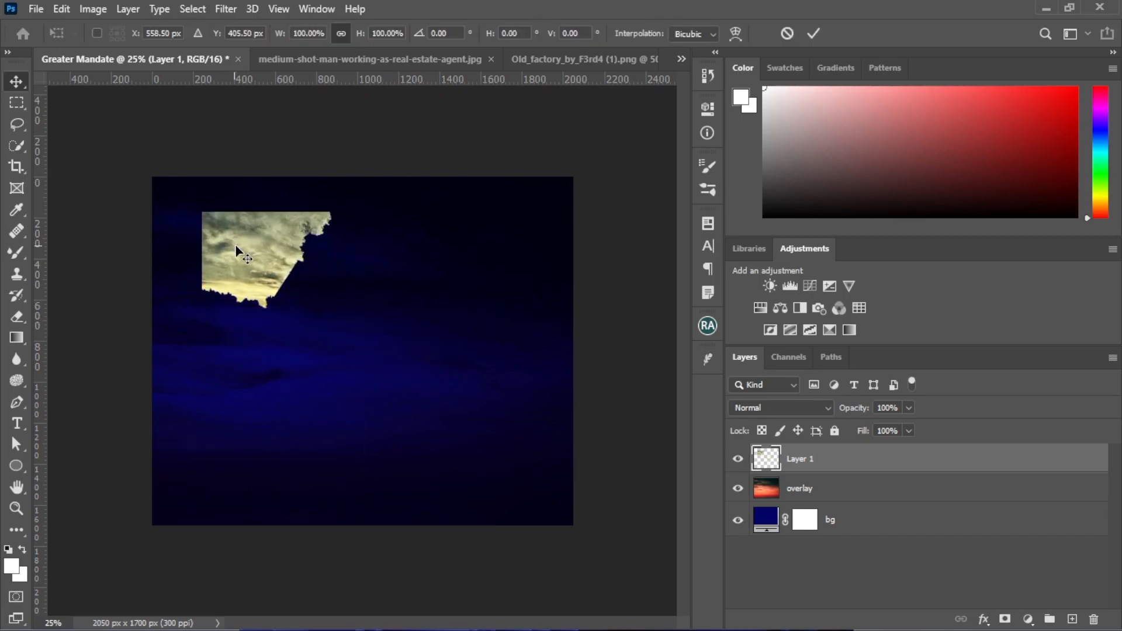
{"action": "left_click_drag", "start_coordinate": [268, 316], "coordinate": [358, 468]}
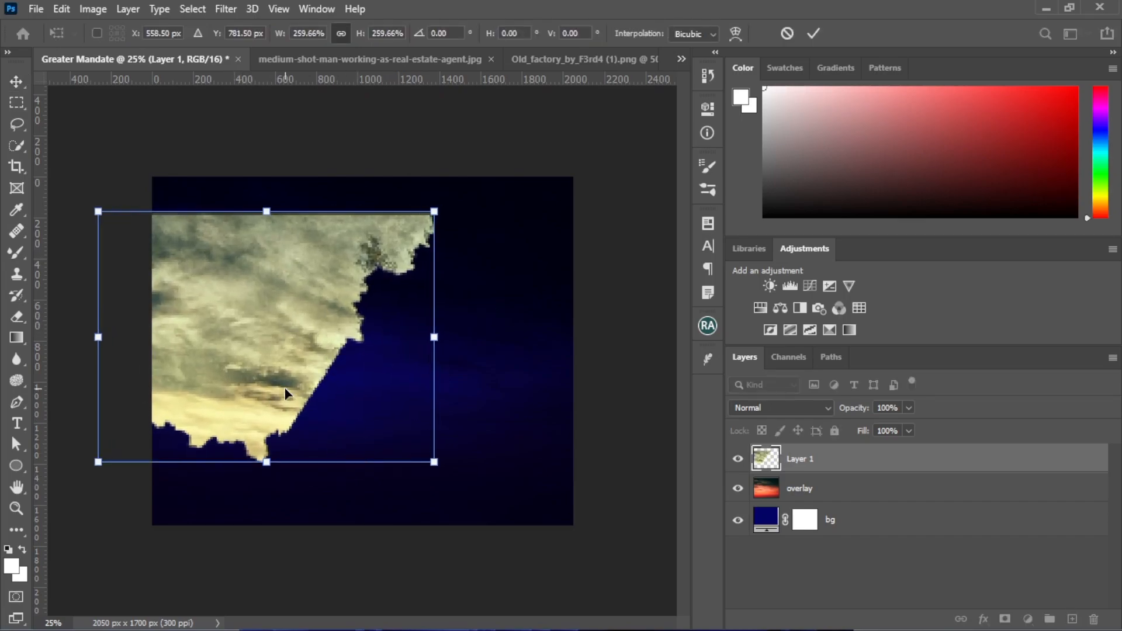
{"action": "left_click_drag", "start_coordinate": [285, 387], "coordinate": [343, 314]}
{"action": "left_click_drag", "start_coordinate": [514, 282], "coordinate": [599, 285]}
{"action": "key", "text": "Return"}
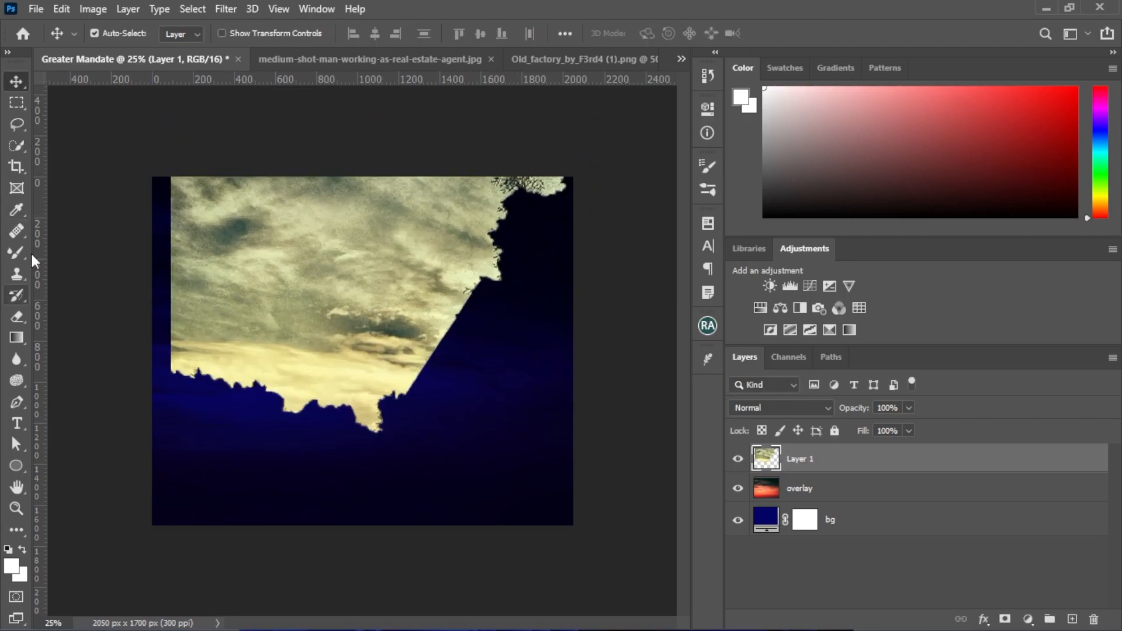
Erase the sky cutout's side and lower edges with a large soft 900-size Eraser so it fades into the blue background
{"action": "left_click", "coordinate": [17, 318]}
{"action": "right_click", "coordinate": [16, 318]}
{"action": "left_click", "coordinate": [109, 318]}
{"action": "mouse_move", "coordinate": [237, 392]}
{"action": "left_mouse_down"}
{"action": "mouse_move", "coordinate": [412, 414]}
{"action": "mouse_move", "coordinate": [309, 430]}
{"action": "mouse_move", "coordinate": [467, 420]}
{"action": "mouse_move", "coordinate": [468, 400]}
{"action": "mouse_move", "coordinate": [521, 345]}
{"action": "mouse_move", "coordinate": [477, 355]}
{"action": "mouse_move", "coordinate": [573, 238]}
{"action": "mouse_move", "coordinate": [551, 249]}
{"action": "mouse_move", "coordinate": [535, 224]}
{"action": "mouse_move", "coordinate": [494, 325]}
{"action": "mouse_move", "coordinate": [437, 385]}
{"action": "mouse_move", "coordinate": [503, 334]}
{"action": "mouse_move", "coordinate": [235, 382]}
{"action": "mouse_move", "coordinate": [151, 349]}
{"action": "mouse_move", "coordinate": [111, 253]}
{"action": "mouse_move", "coordinate": [117, 307]}
{"action": "mouse_move", "coordinate": [133, 193]}
{"action": "mouse_move", "coordinate": [117, 245]}
{"action": "left_mouse_up"}
{"action": "key", "text": "ctrl+z"}
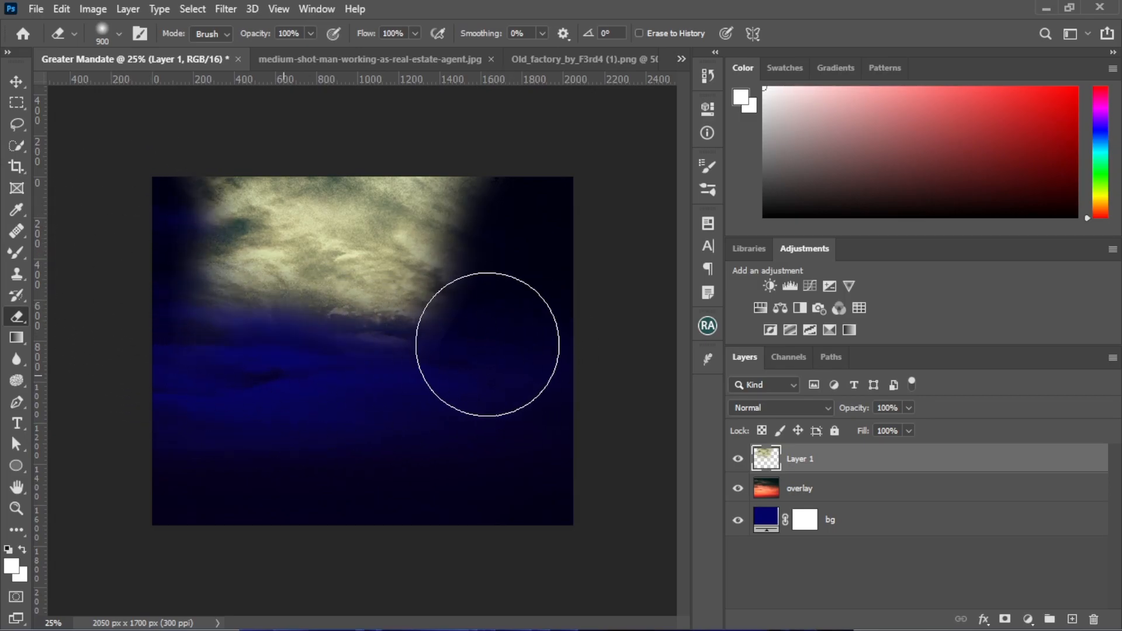
{"action": "mouse_move", "coordinate": [386, 347]}
{"action": "left_mouse_down"}
{"action": "mouse_move", "coordinate": [496, 323]}
{"action": "mouse_move", "coordinate": [255, 348]}
{"action": "mouse_move", "coordinate": [161, 328]}
{"action": "mouse_move", "coordinate": [105, 246]}
{"action": "left_mouse_up"}
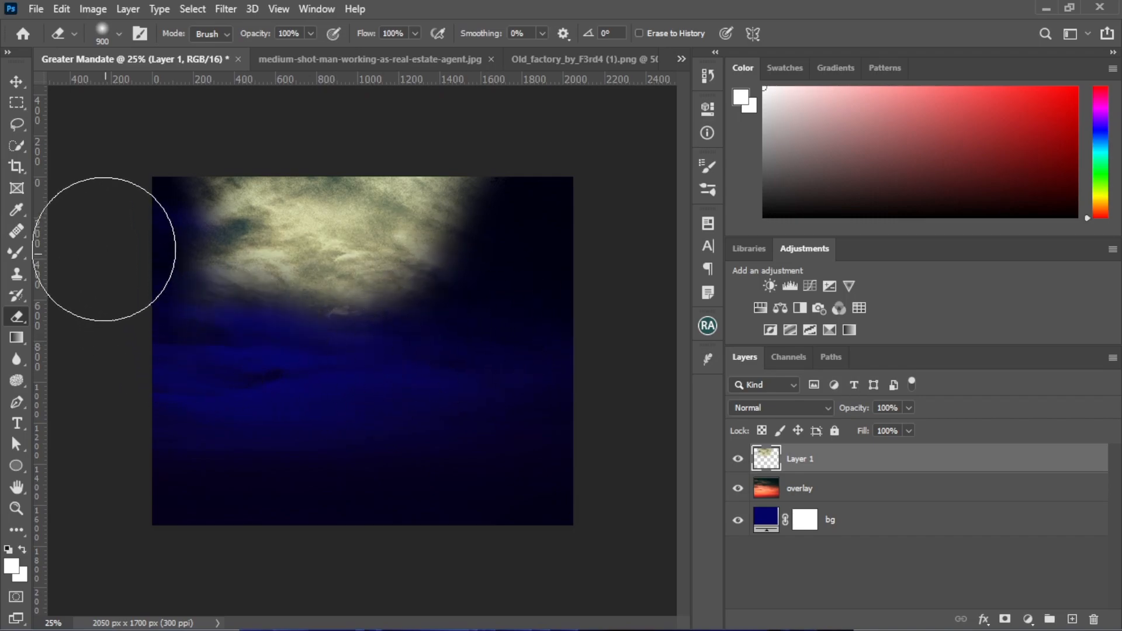
Enlarge the faded sky further and reposition it over the upper half of the canvas
{"action": "left_click", "coordinate": [18, 88]}
{"action": "left_click_drag", "start_coordinate": [338, 236], "coordinate": [363, 239]}
{"action": "key", "text": "ctrl+t"}
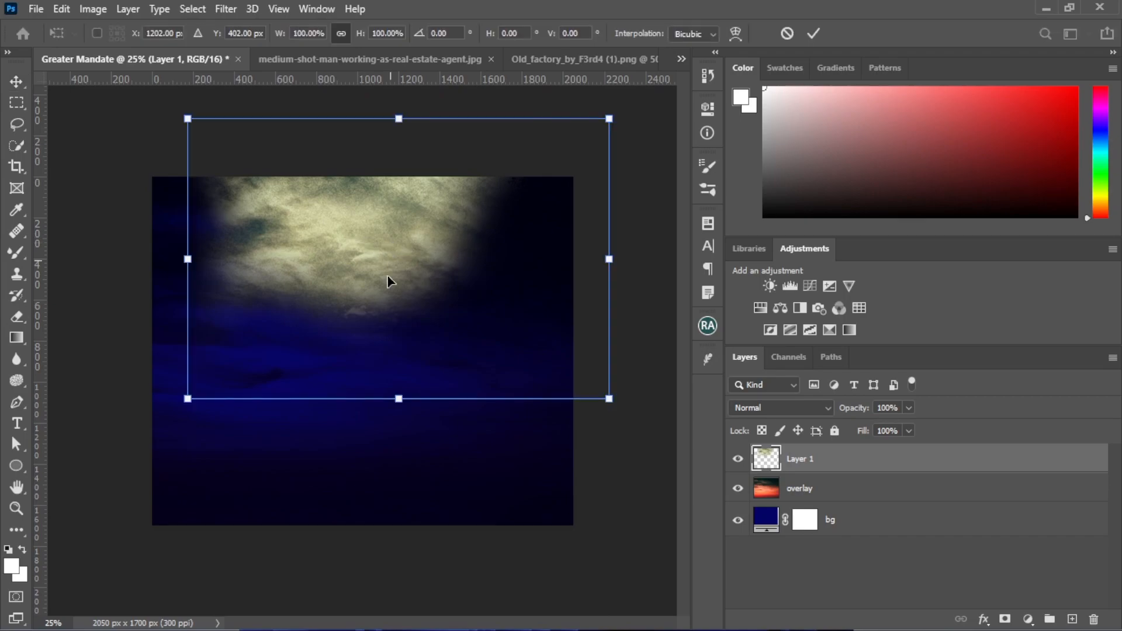
{"action": "left_click_drag", "start_coordinate": [399, 398], "coordinate": [399, 494]}
{"action": "left_click_drag", "start_coordinate": [394, 345], "coordinate": [381, 248]}
{"action": "key", "text": "Return"}
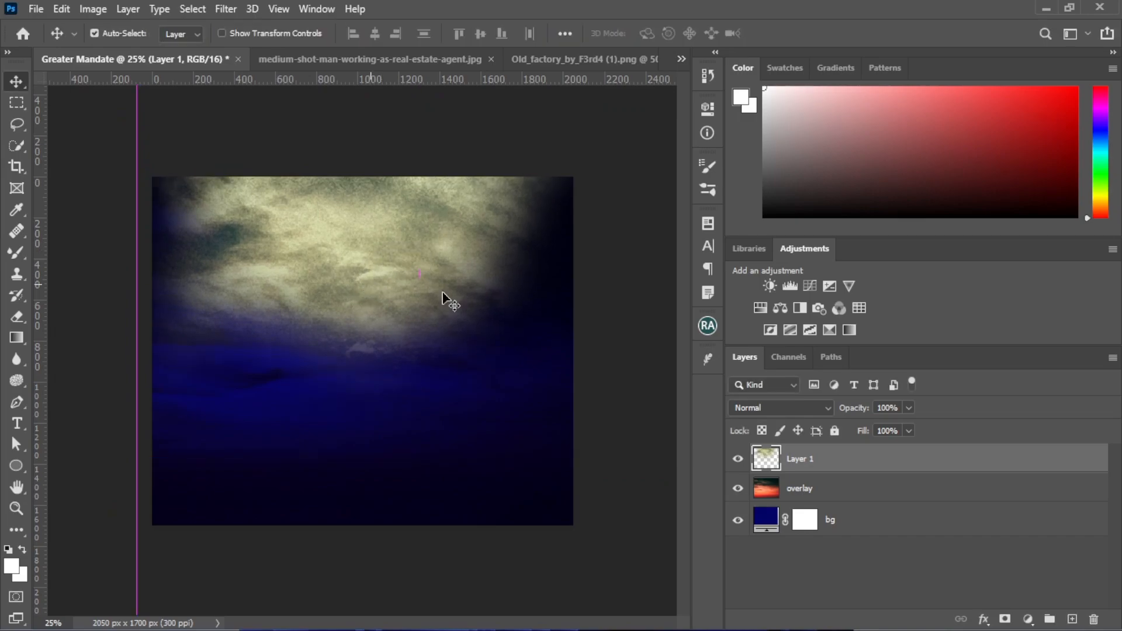
Set the sky layer's blend mode to Overlay and rename the layer as overlay
{"action": "left_click", "coordinate": [781, 414]}
{"action": "left_click", "coordinate": [775, 423]}
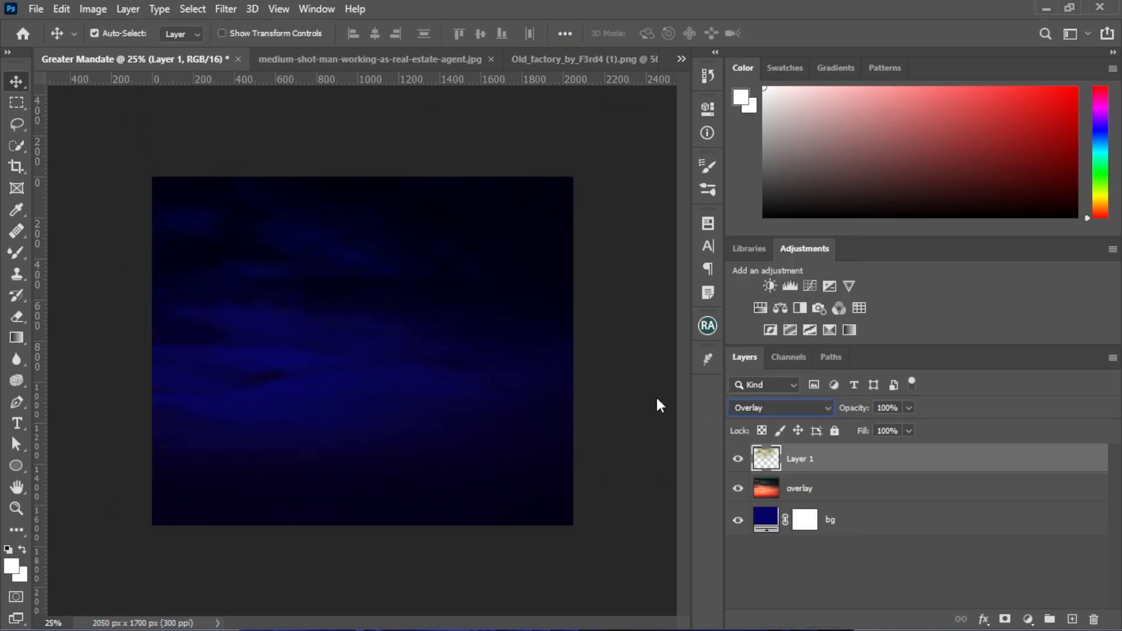
{"action": "double_click", "coordinate": [801, 459]}
{"action": "type", "text": "o"}
{"action": "key", "text": "Return"}
Group the two overlay layers with the blue fill layer, name the group bg, and lock it
{"action": "left_click", "coordinate": [848, 530], "text": "shift"}
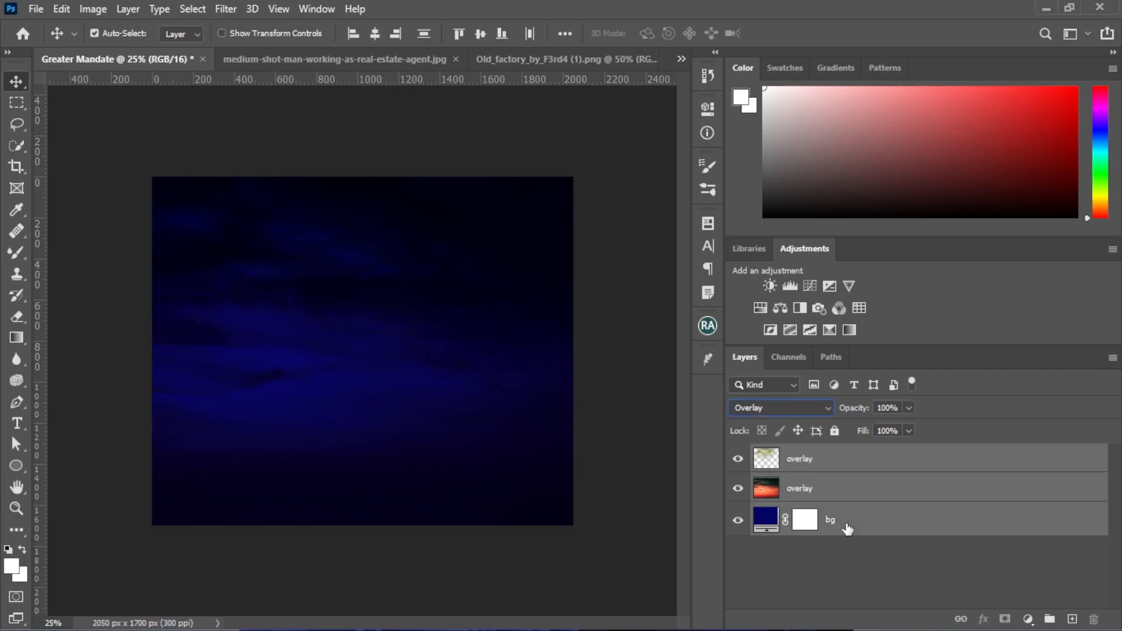
{"action": "key", "text": "ctrl+g"}
{"action": "double_click", "coordinate": [798, 456]}
{"action": "type", "text": "bg"}
{"action": "key", "text": "Return"}
{"action": "key", "text": "ctrl+slash"}
{"action": "mouse_move", "coordinate": [350, 379]}
{"action": "left_mouse_down"}
{"action": "mouse_move", "coordinate": [342, 341]}
{"action": "mouse_move", "coordinate": [345, 368]}
{"action": "left_mouse_up"}
Switch to the medium-shot-man-working-as-real-estate-agent.jpg document and fit the whole man in view
{"action": "left_click", "coordinate": [374, 59]}
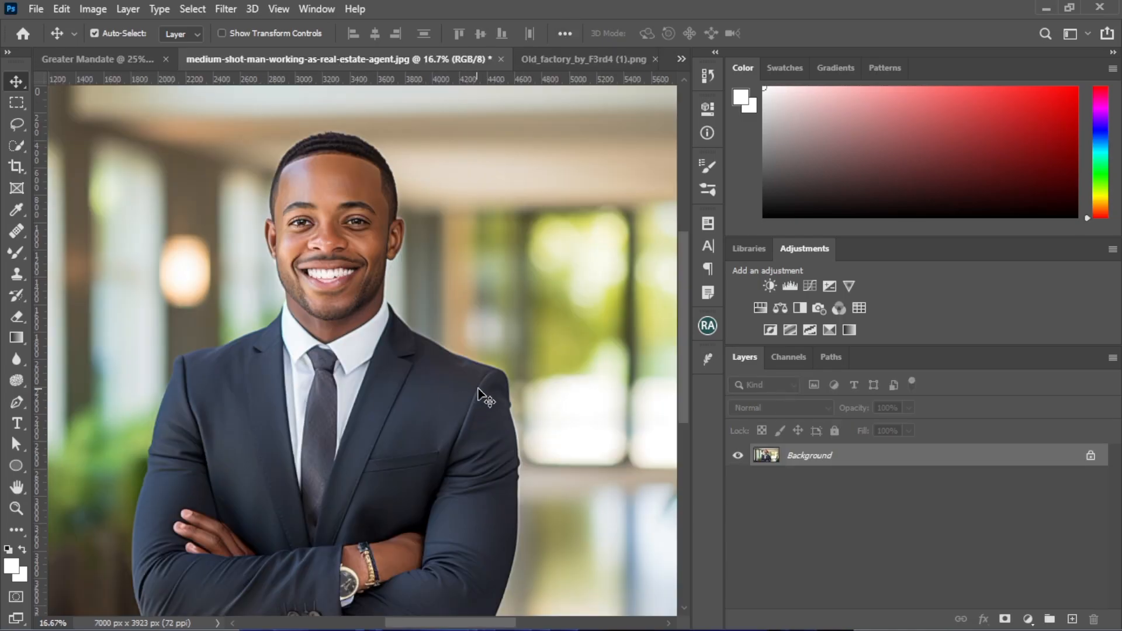
{"action": "key", "text": "ctrl+minus"}
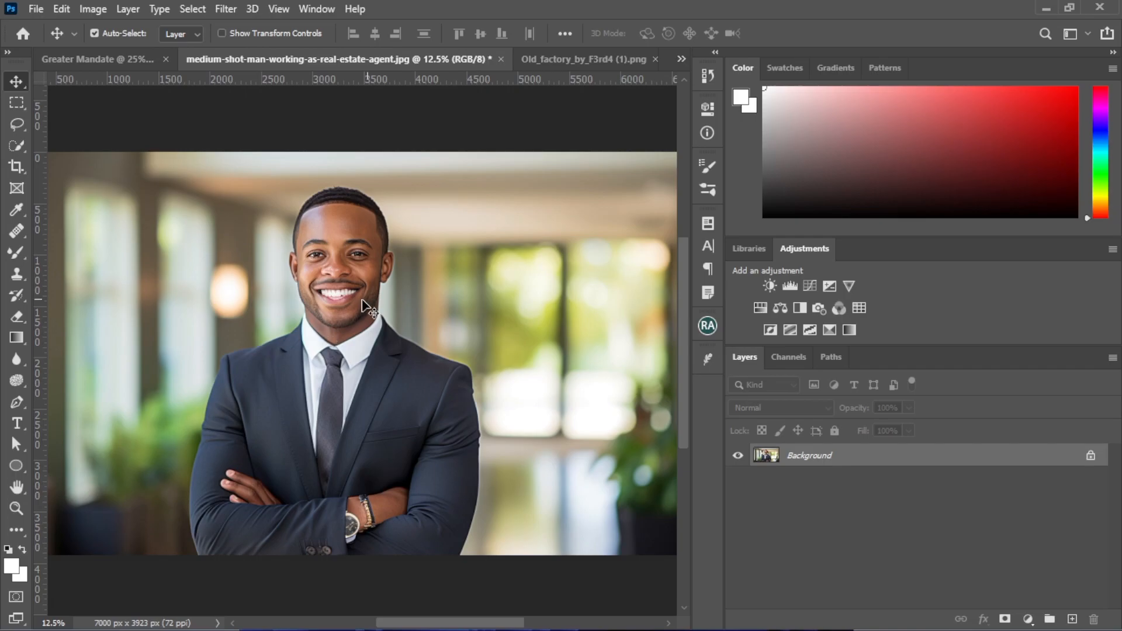
{"action": "left_click", "coordinate": [15, 125]}
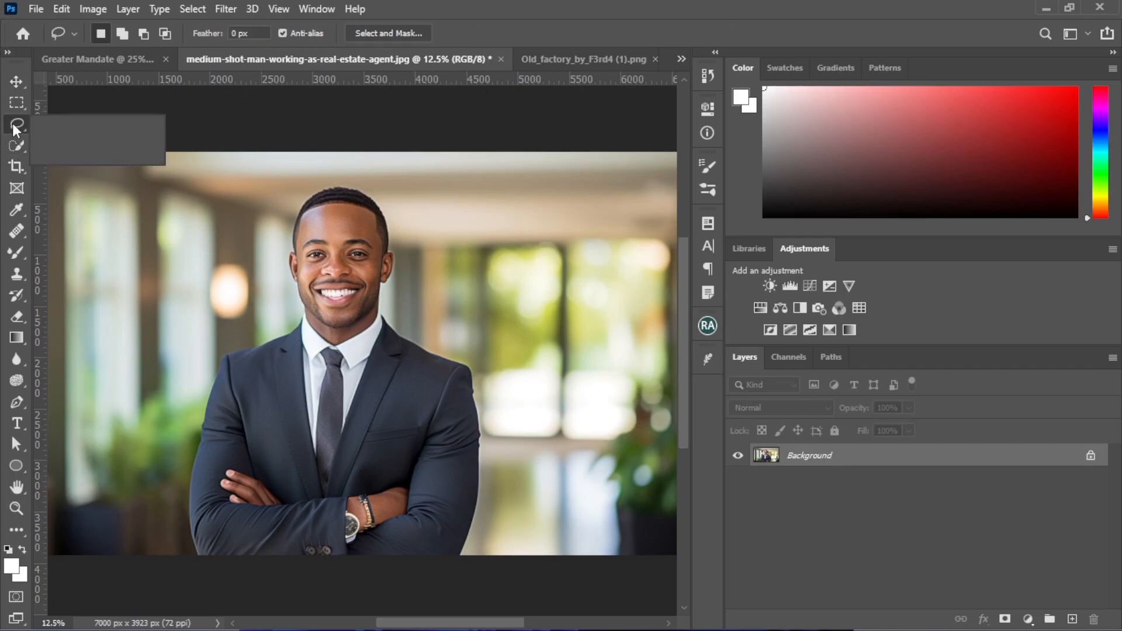
{"action": "left_click", "coordinate": [11, 143]}
{"action": "right_click", "coordinate": [10, 142]}
{"action": "left_click", "coordinate": [96, 161]}
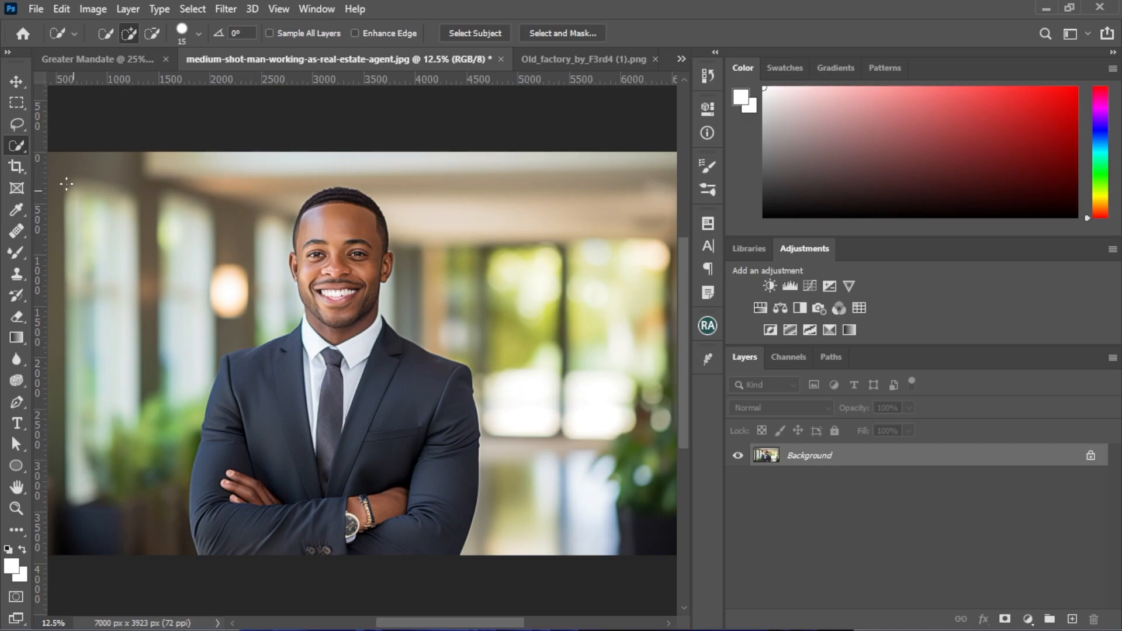
{"action": "mouse_move", "coordinate": [160, 181]}
{"action": "left_mouse_down"}
{"action": "mouse_move", "coordinate": [222, 213]}
{"action": "mouse_move", "coordinate": [338, 358]}
{"action": "mouse_move", "coordinate": [354, 494]}
{"action": "mouse_move", "coordinate": [397, 395]}
{"action": "left_mouse_up"}
{"action": "key", "text": "ctrl+d"}
{"action": "key", "text": "d"}
Select the man in the suit with the Object Selection tool and feather the selection by 5
{"action": "right_click", "coordinate": [16, 146]}
{"action": "left_click", "coordinate": [82, 145]}
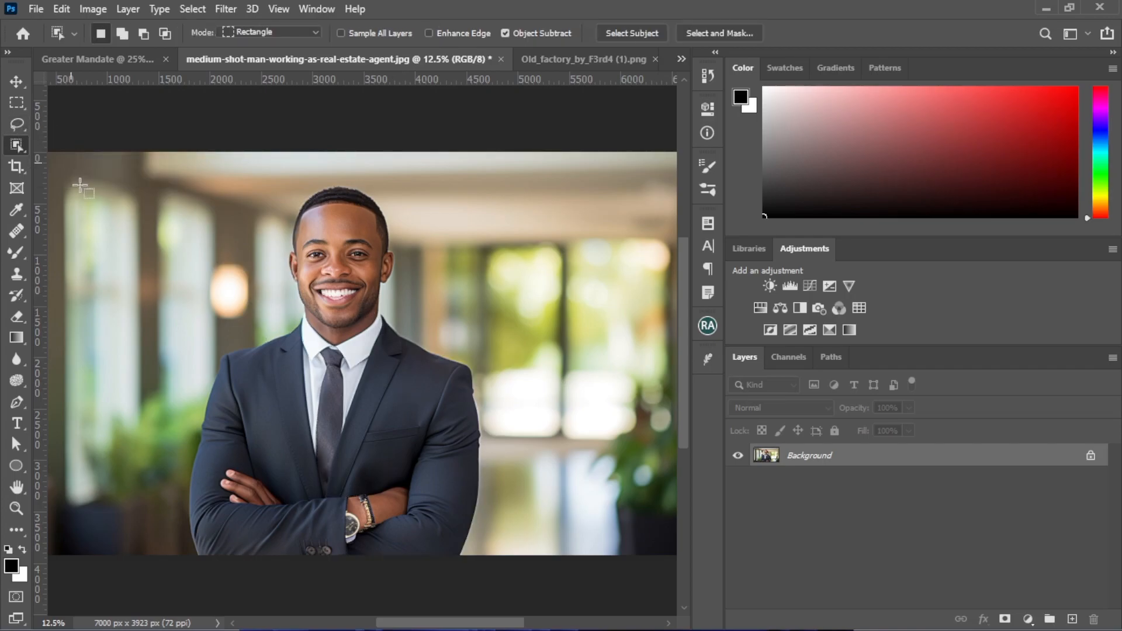
{"action": "left_click_drag", "start_coordinate": [147, 171], "coordinate": [511, 558]}
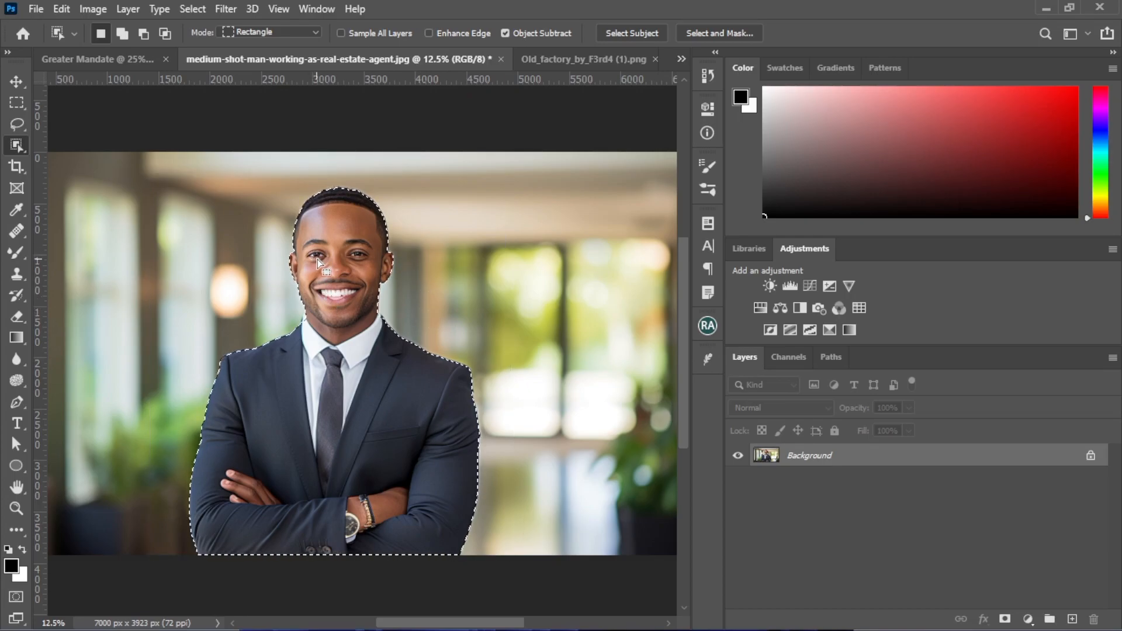
{"action": "right_click", "coordinate": [342, 261]}
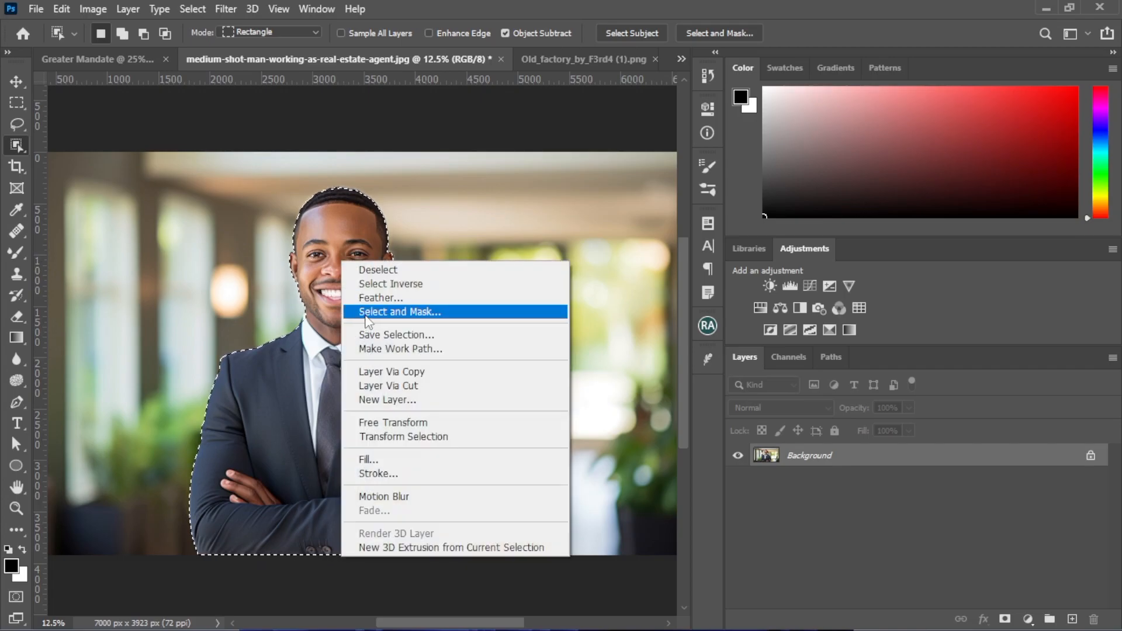
{"action": "left_click", "coordinate": [368, 298]}
{"action": "type", "text": "5"}
{"action": "left_click", "coordinate": [641, 197]}
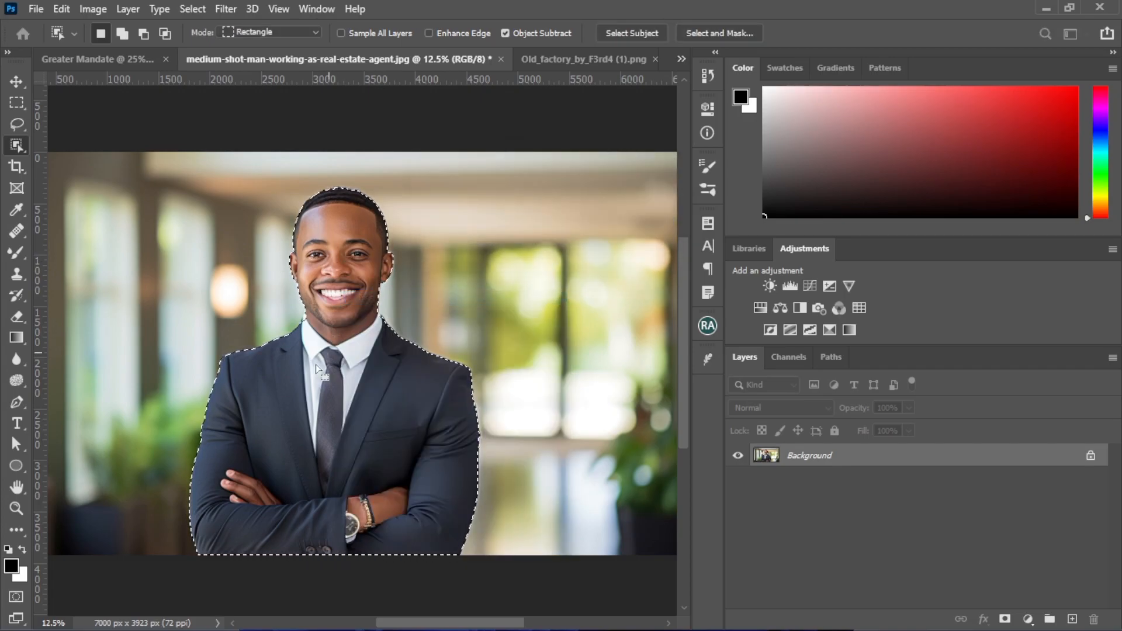
Copy the selected man to a new layer and hide the Background layer
{"action": "right_click", "coordinate": [316, 362]}
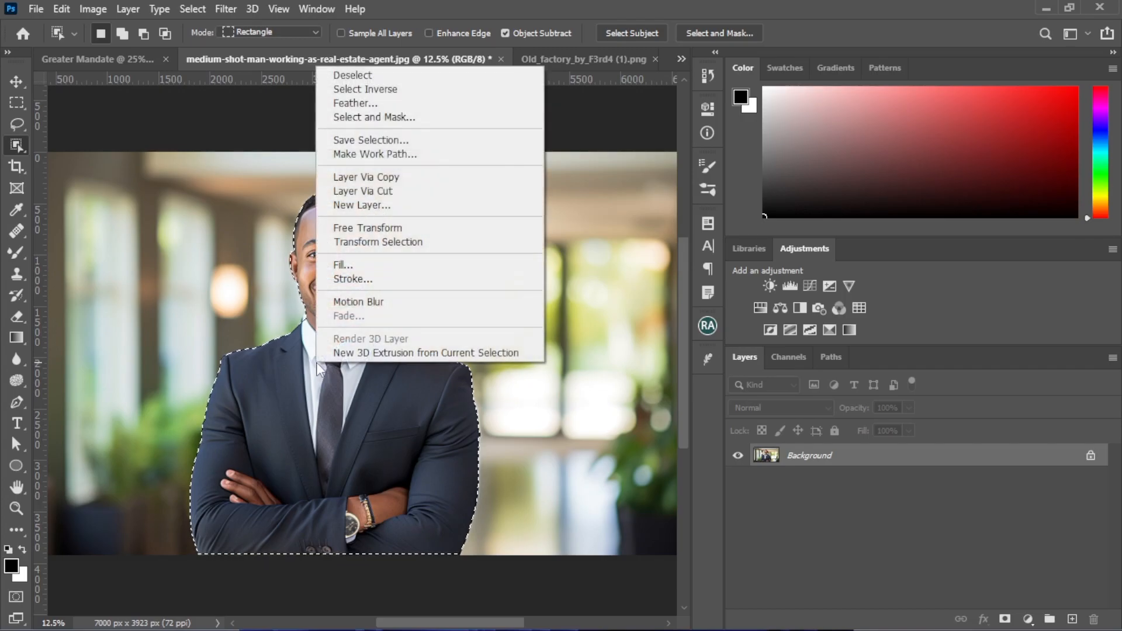
{"action": "left_click", "coordinate": [388, 177]}
{"action": "left_click", "coordinate": [738, 479]}
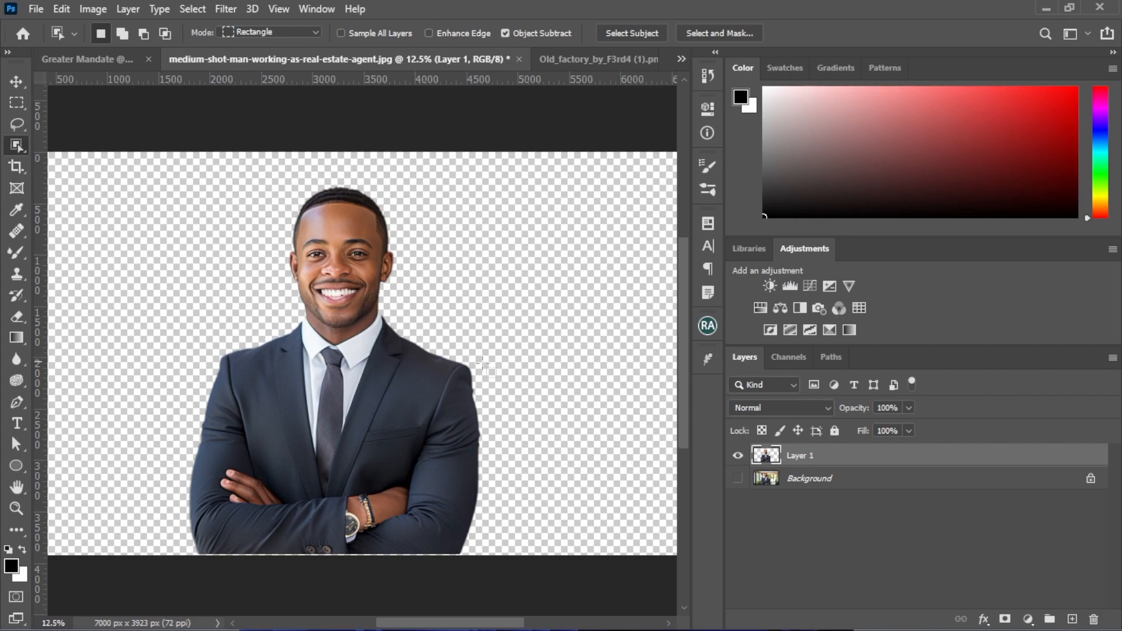
Move the man cutout into the Greater Mandate document, accepting the different bit depth
{"action": "left_click", "coordinate": [17, 81]}
{"action": "left_click_drag", "start_coordinate": [387, 470], "coordinate": [86, 66]}
{"action": "left_click_drag", "start_coordinate": [346, 385], "coordinate": [350, 387]}
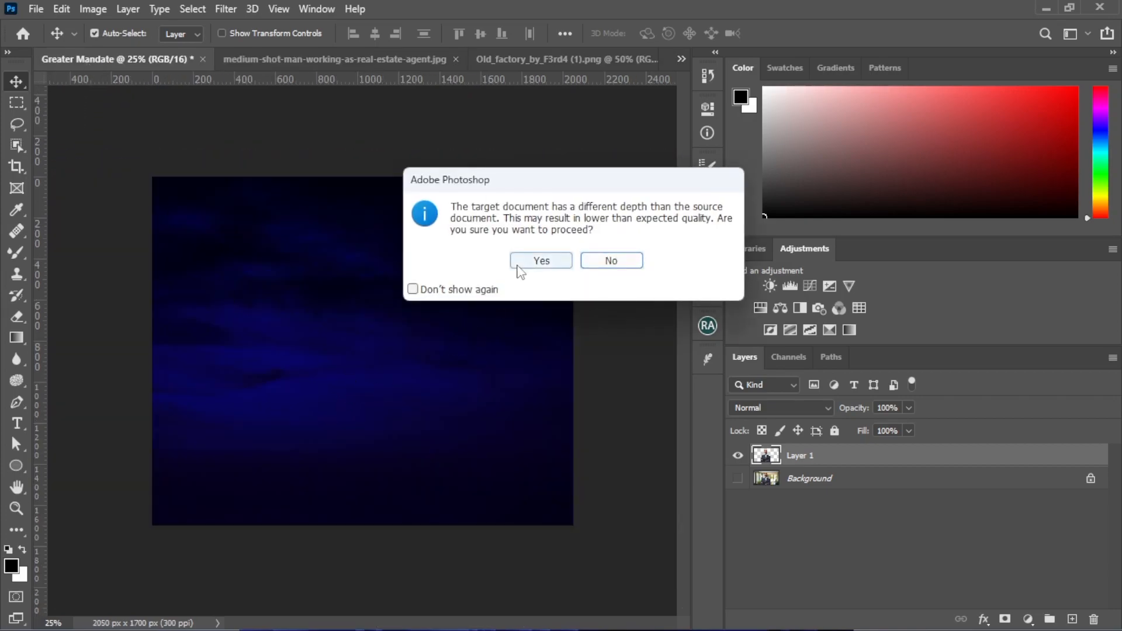
{"action": "left_click", "coordinate": [542, 260]}
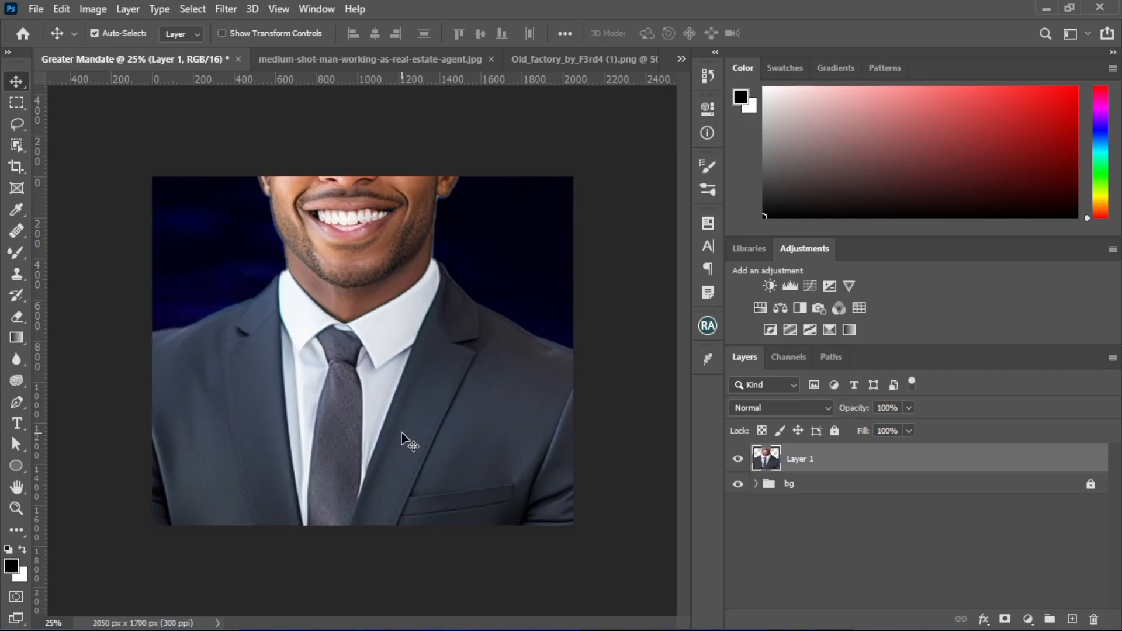
Scale the man cutout down proportionally until his crossed arms fit, and place it in the lower right part of the canvas
{"action": "key", "text": "ctrl+minus"}
{"action": "key", "text": "ctrl+t"}
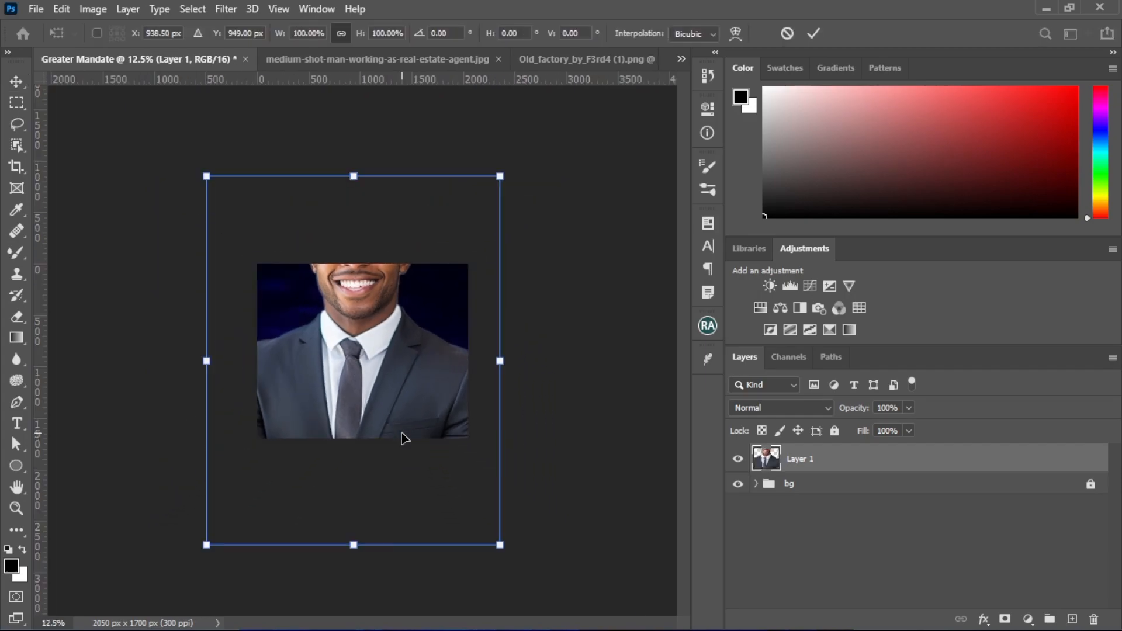
{"action": "left_click_drag", "start_coordinate": [350, 170], "coordinate": [353, 363]}
{"action": "left_click_drag", "start_coordinate": [361, 411], "coordinate": [421, 349]}
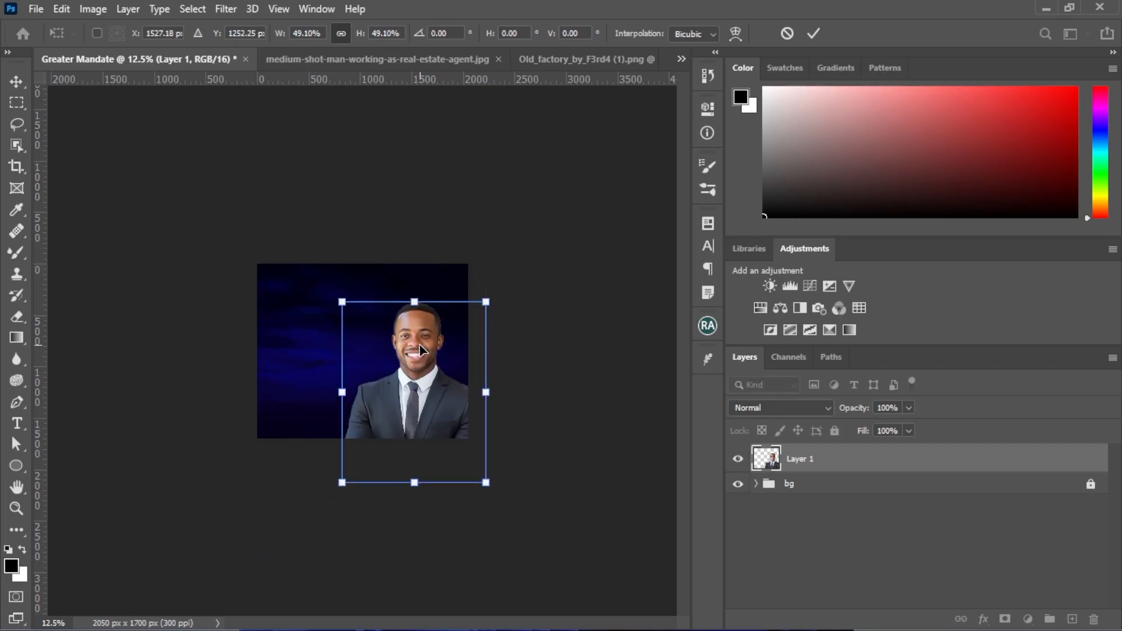
{"action": "key", "text": "ctrl+plus"}
{"action": "key", "text": "ctrl+plus"}
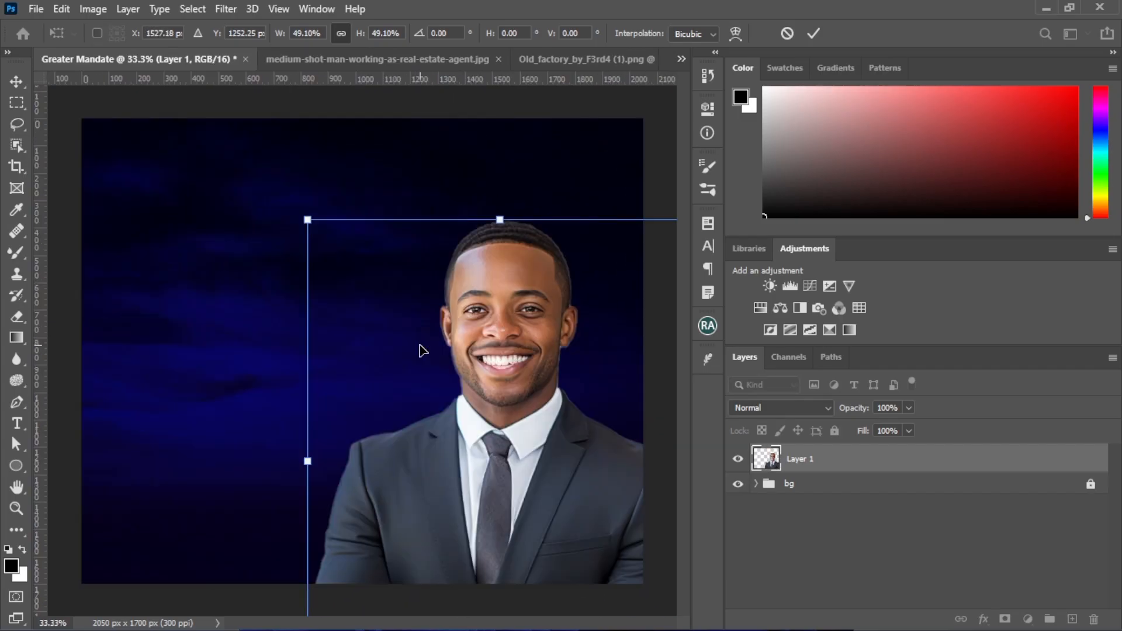
{"action": "key", "text": "ctrl+minus"}
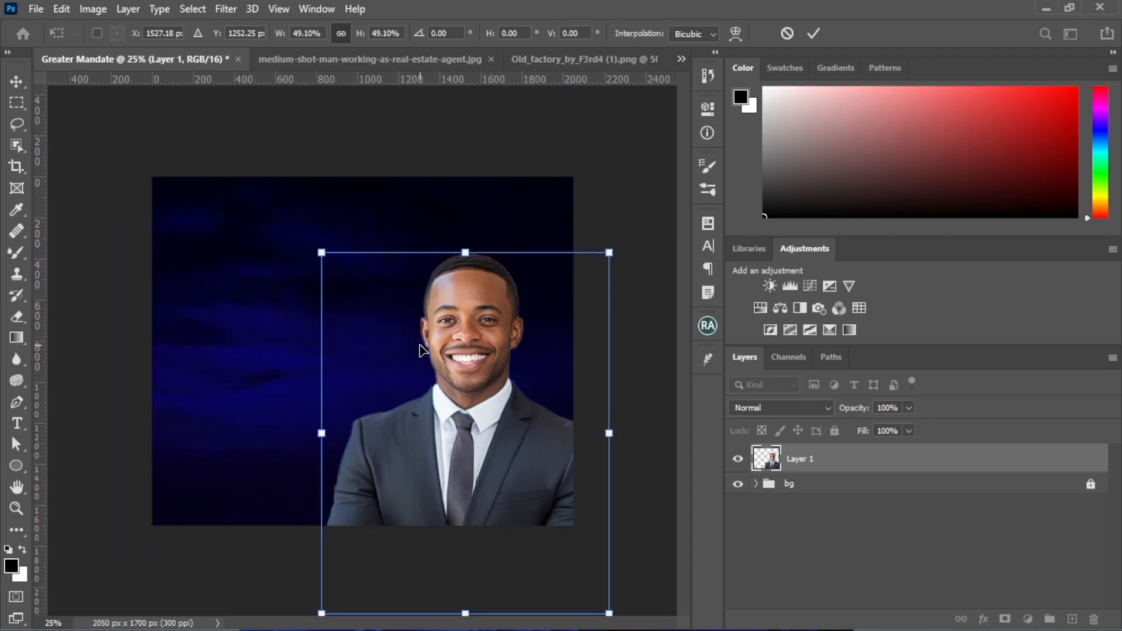
{"action": "left_click_drag", "start_coordinate": [518, 472], "coordinate": [440, 384]}
{"action": "left_click_drag", "start_coordinate": [382, 162], "coordinate": [389, 283]}
{"action": "left_click_drag", "start_coordinate": [398, 394], "coordinate": [453, 381]}
{"action": "key", "text": "Return"}
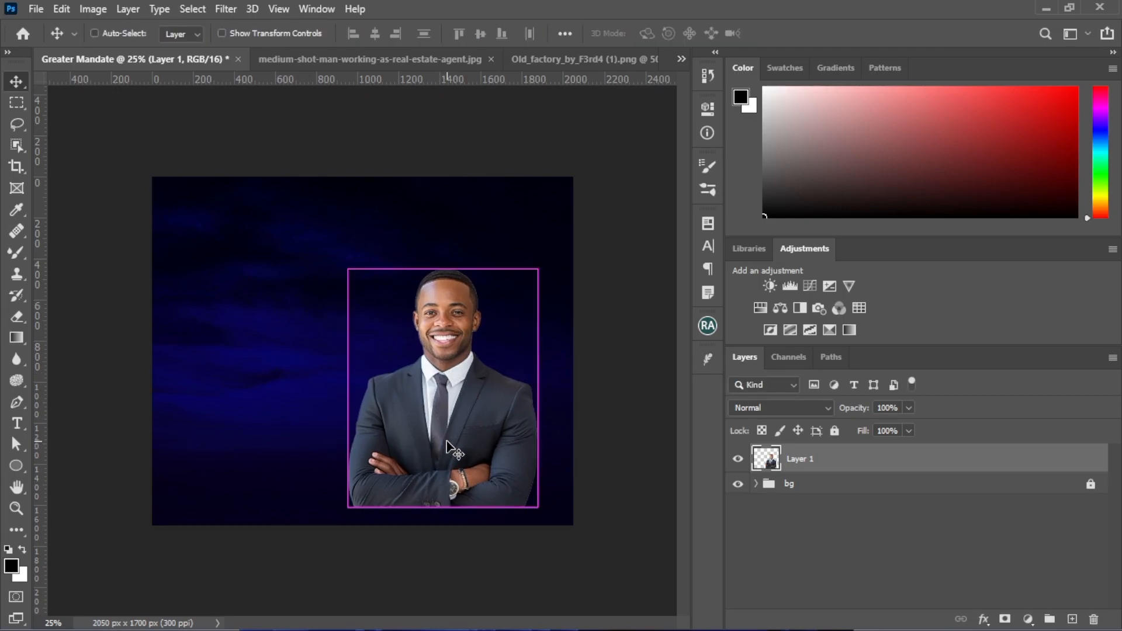
Select the man's head and neck with the Quick Selection tool and copy the selection to a new layer
{"action": "key", "text": "ctrl+plus"}
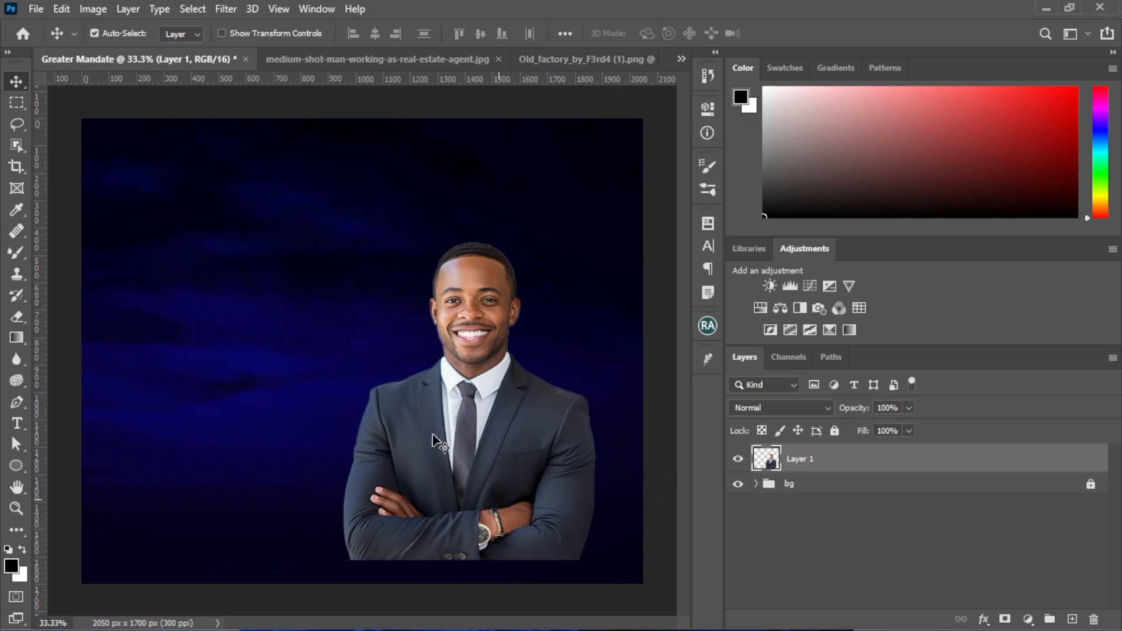
{"action": "left_click", "coordinate": [26, 150]}
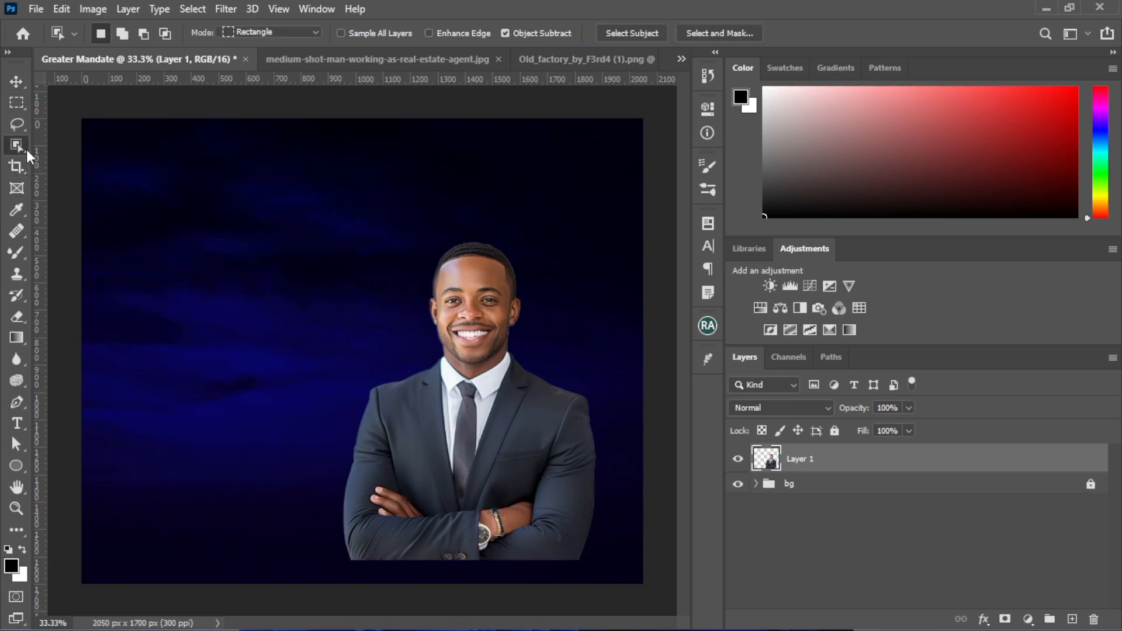
{"action": "right_click", "coordinate": [26, 146]}
{"action": "left_click", "coordinate": [83, 162]}
{"action": "left_click_drag", "start_coordinate": [473, 281], "coordinate": [482, 345]}
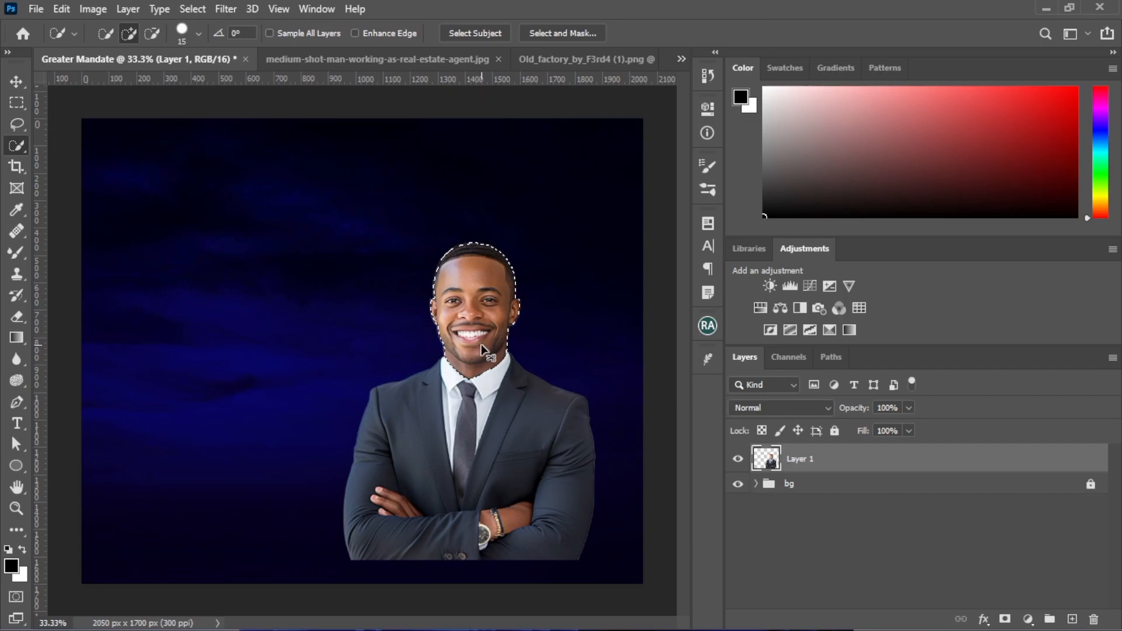
{"action": "key", "text": "ctrl+plus"}
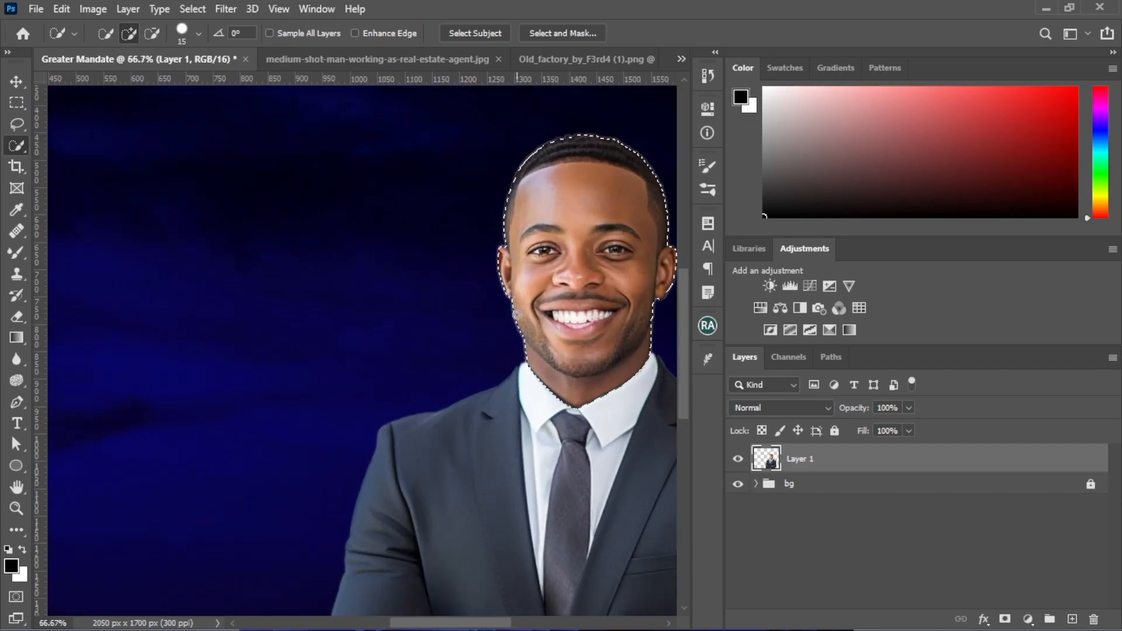
{"action": "left_click_drag", "start_coordinate": [476, 622], "coordinate": [511, 622]}
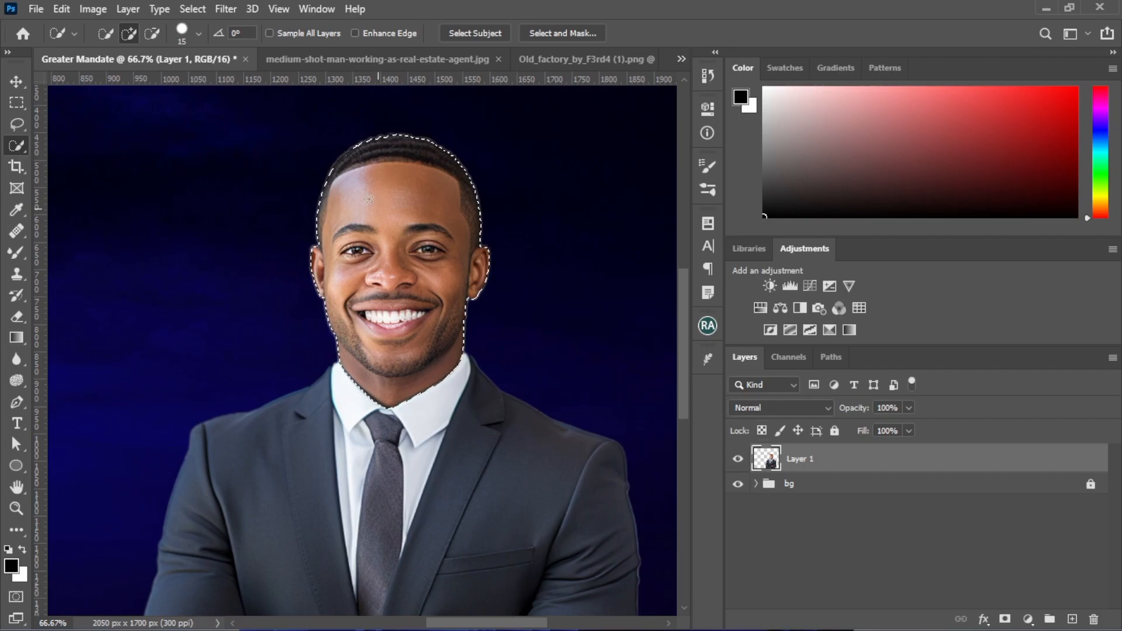
{"action": "right_click", "coordinate": [370, 261]}
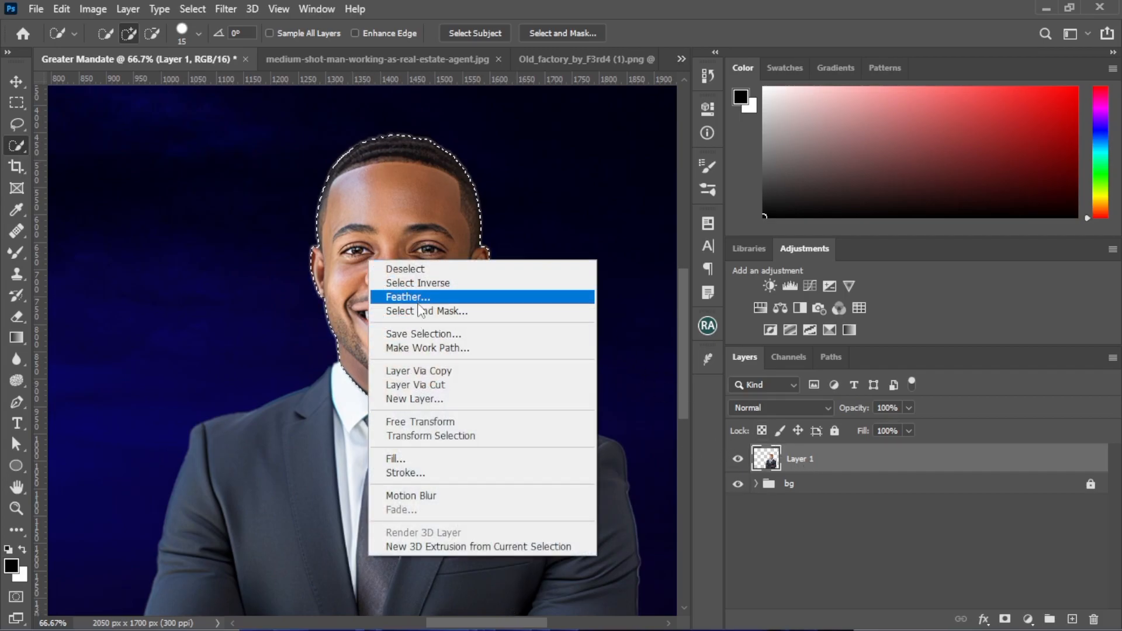
{"action": "left_click", "coordinate": [422, 371]}
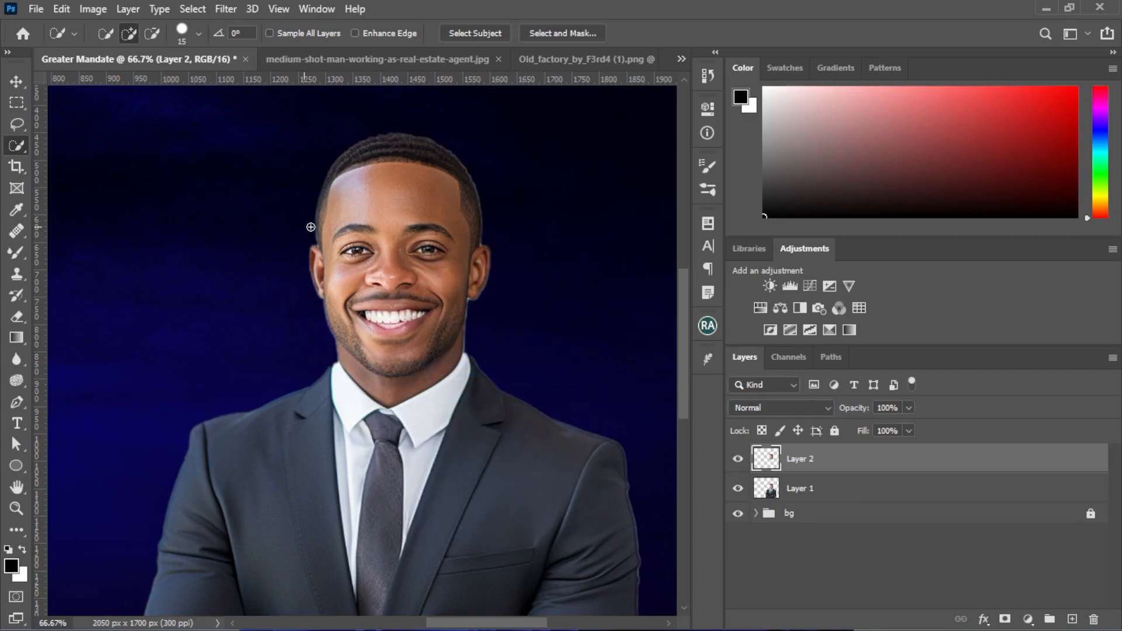
Rename the man cutout layer as model and the head copy layer as face
{"action": "left_click", "coordinate": [751, 489]}
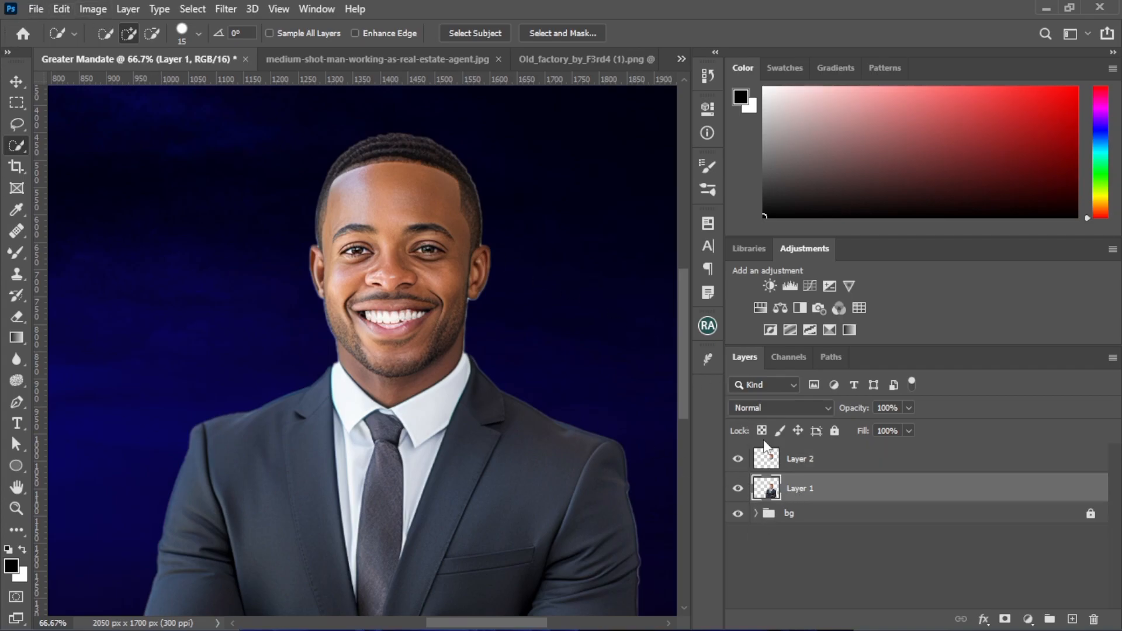
{"action": "double_click", "coordinate": [797, 489]}
{"action": "type", "text": "model"}
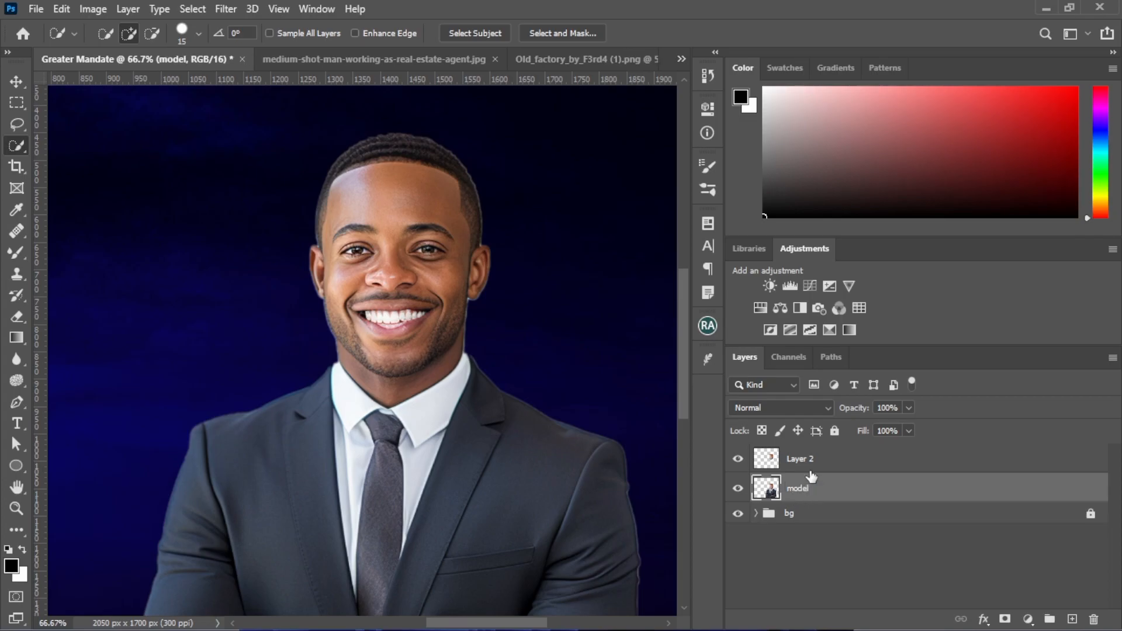
{"action": "double_click", "coordinate": [800, 459]}
{"action": "type", "text": "face"}
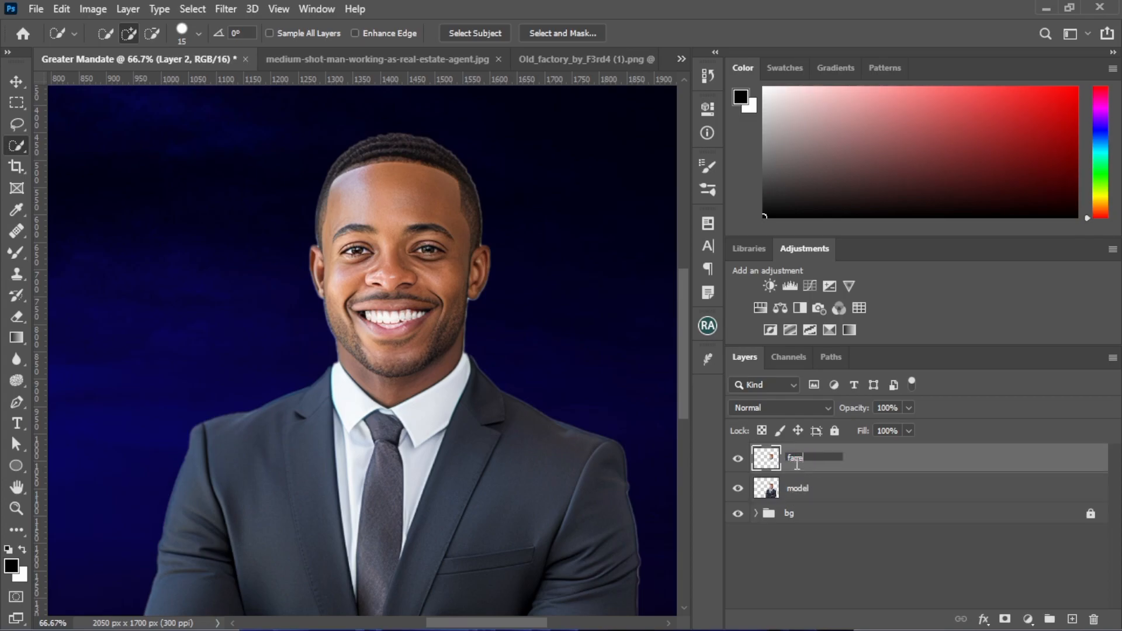
Apply a Color Balance adjustment to the model layer, shifting the midtones toward blue to about +85
{"action": "left_click", "coordinate": [842, 487]}
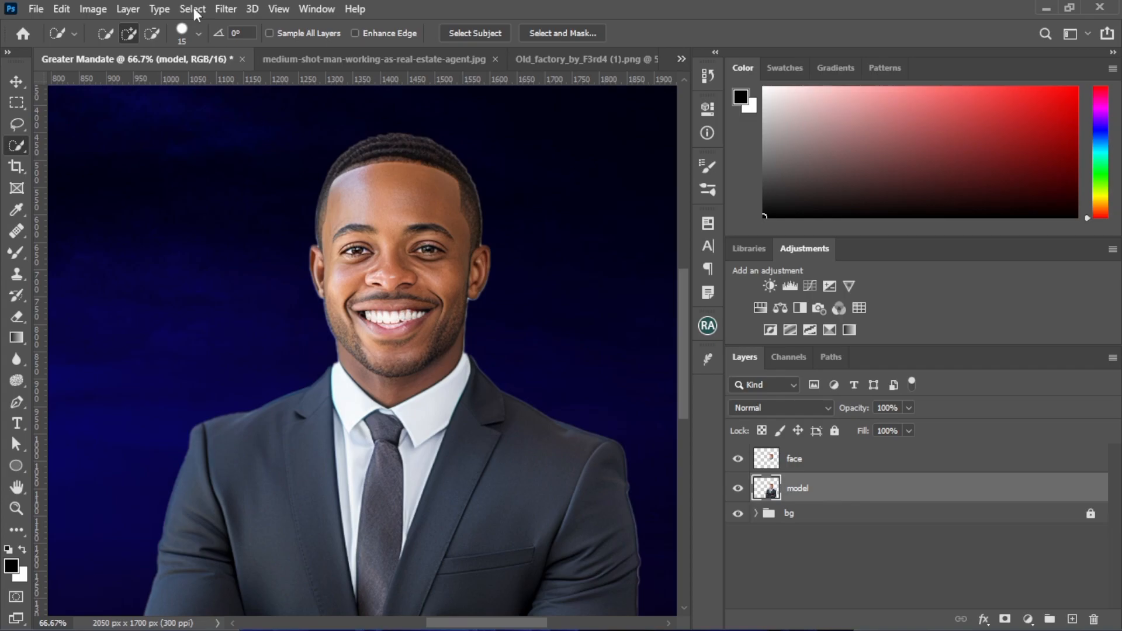
{"action": "left_click", "coordinate": [103, 8]}
{"action": "mouse_move", "coordinate": [111, 52]}
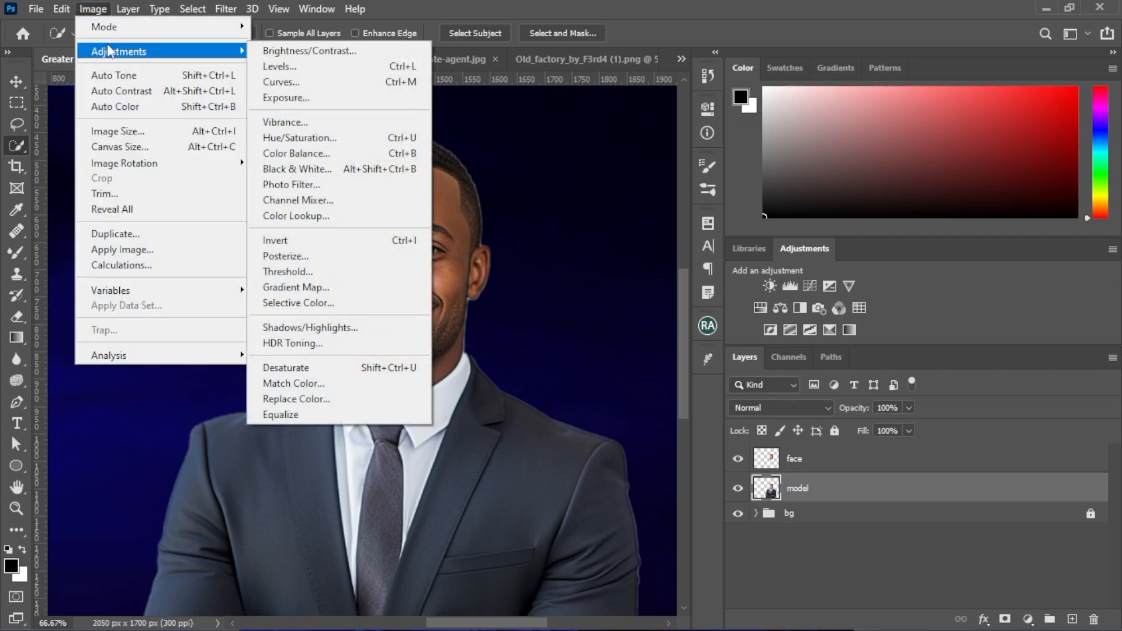
{"action": "left_click", "coordinate": [352, 153]}
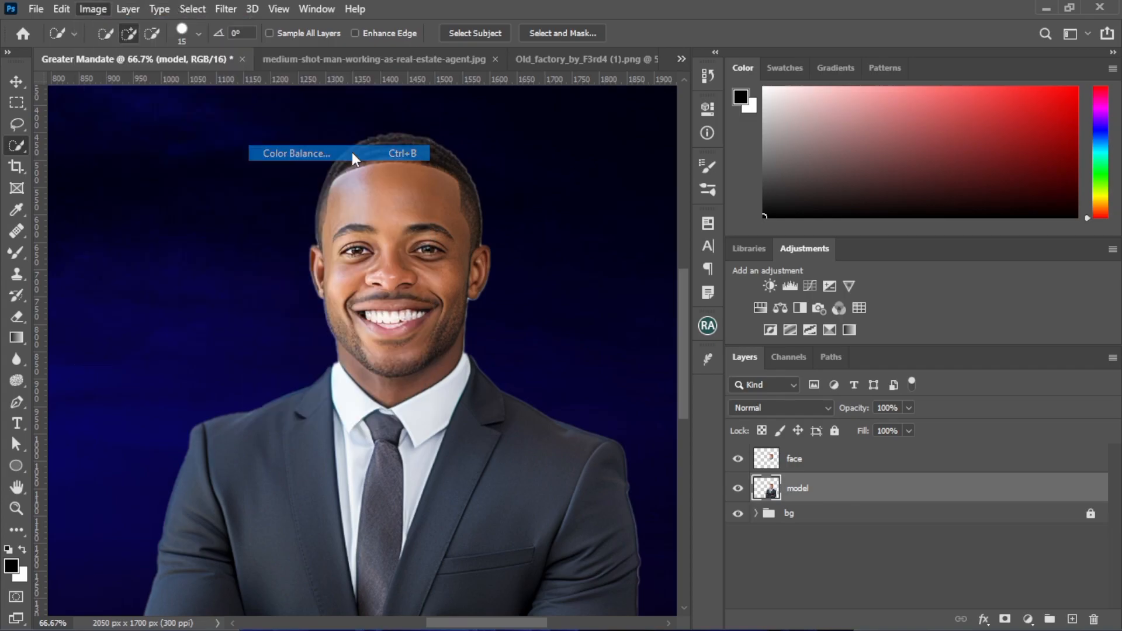
{"action": "left_click_drag", "start_coordinate": [756, 259], "coordinate": [794, 261]}
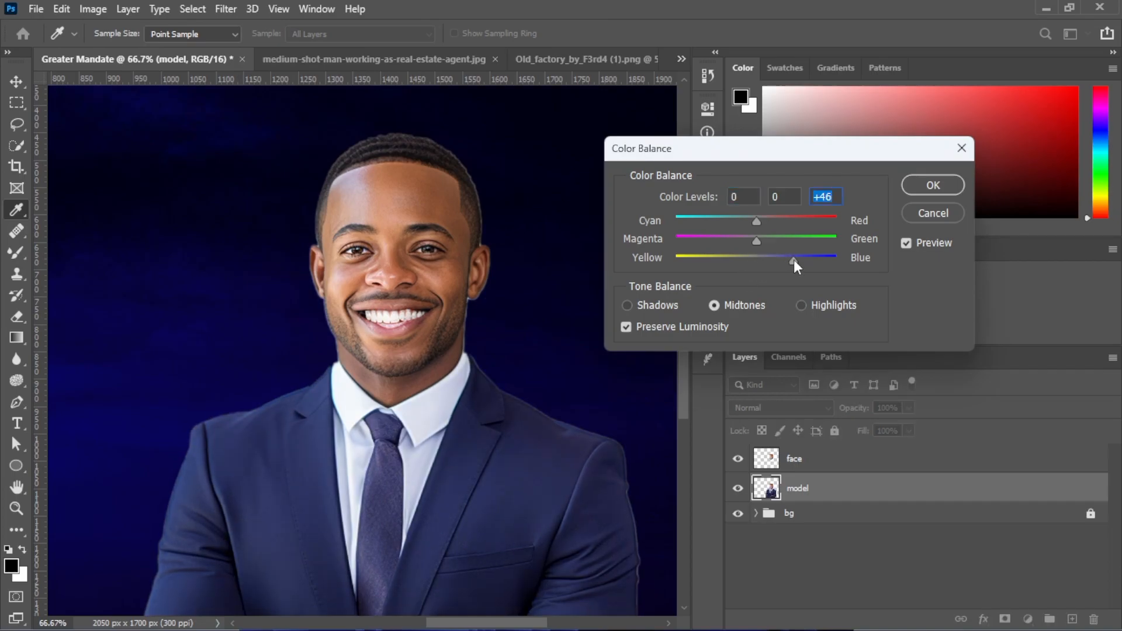
{"action": "key", "text": "ctrl+minus"}
{"action": "key", "text": "ctrl+minus"}
{"action": "key", "text": "ctrl+minus"}
{"action": "left_click_drag", "start_coordinate": [794, 258], "coordinate": [823, 258]}
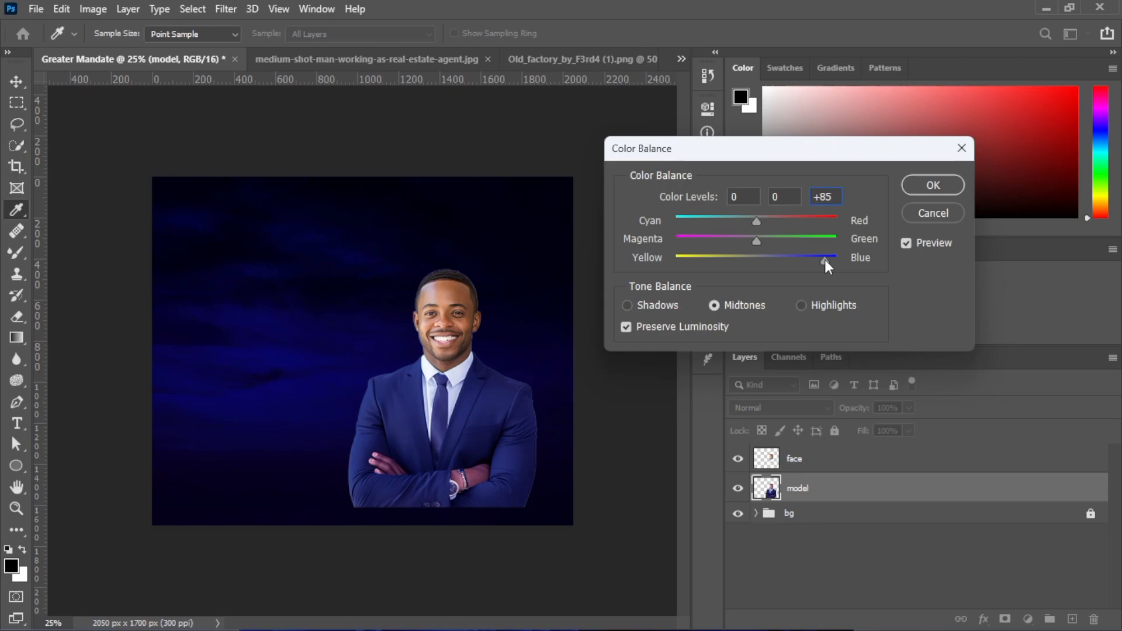
{"action": "left_click_drag", "start_coordinate": [826, 261], "coordinate": [827, 261]}
{"action": "left_click", "coordinate": [926, 186]}
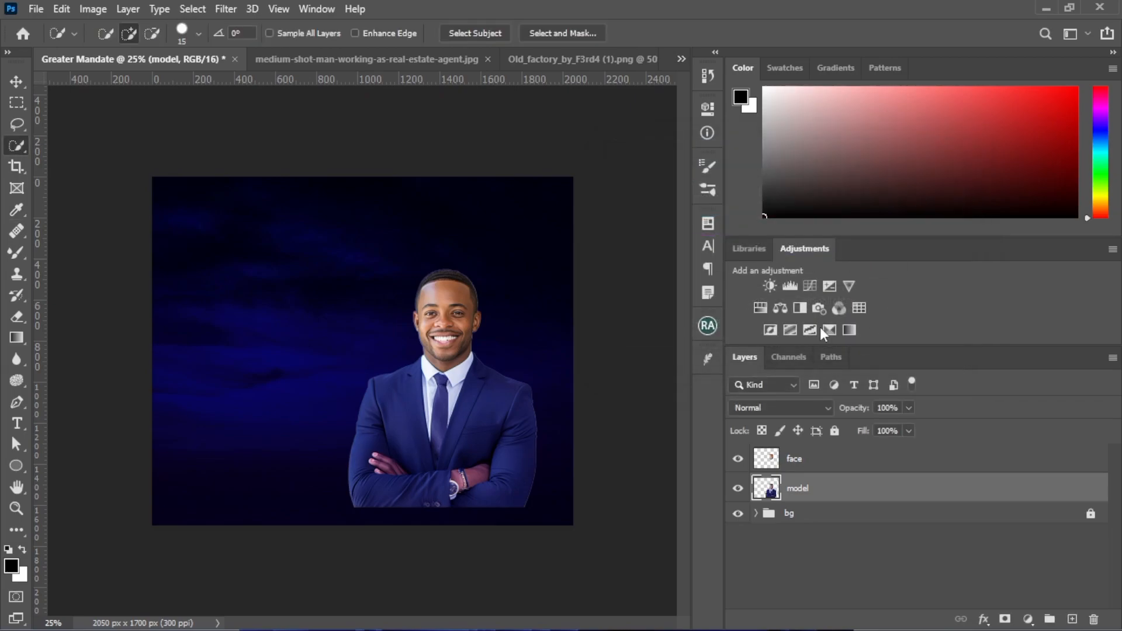
Apply a Levels adjustment to the model layer with input levels 25, 1.04 and 254
{"action": "left_click", "coordinate": [102, 8]}
{"action": "mouse_move", "coordinate": [172, 55]}
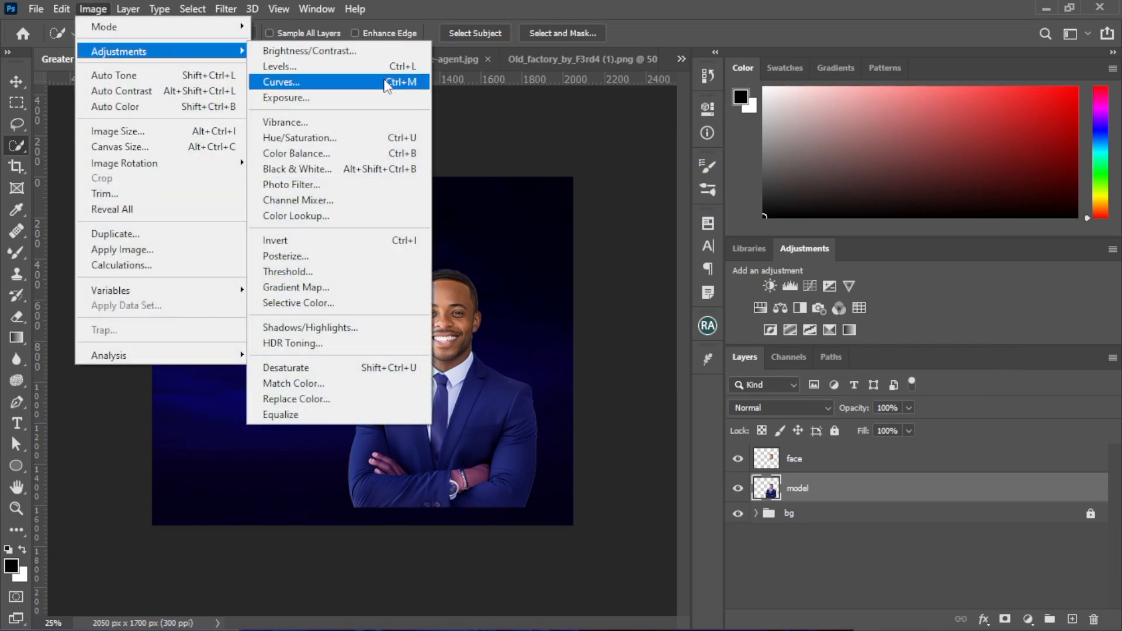
{"action": "left_click", "coordinate": [386, 65]}
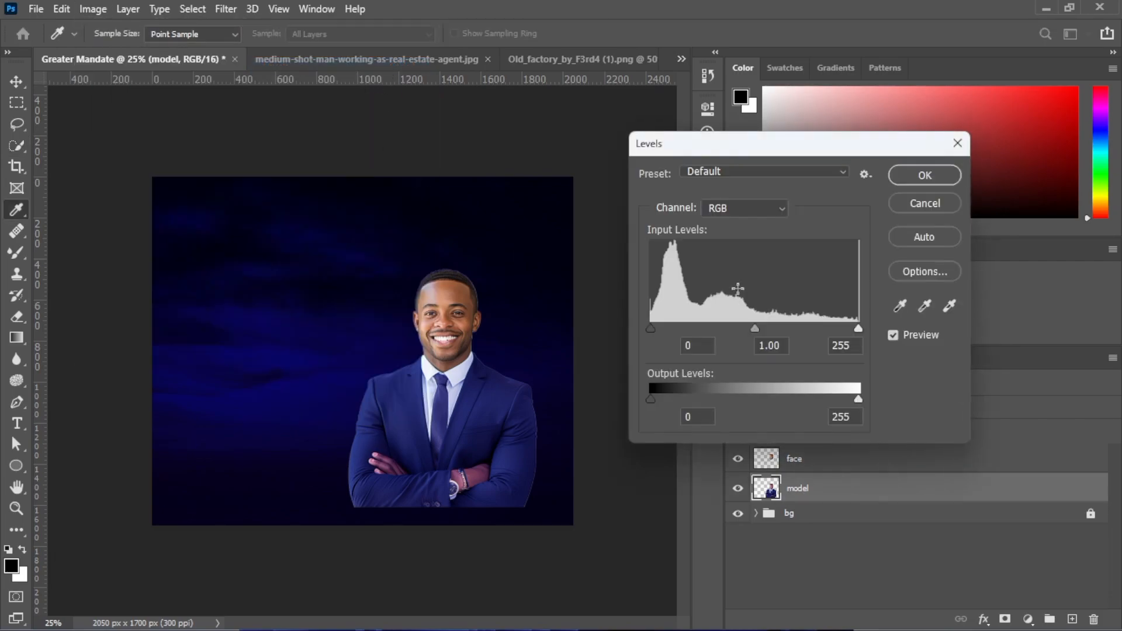
{"action": "left_click_drag", "start_coordinate": [649, 328], "coordinate": [666, 329]}
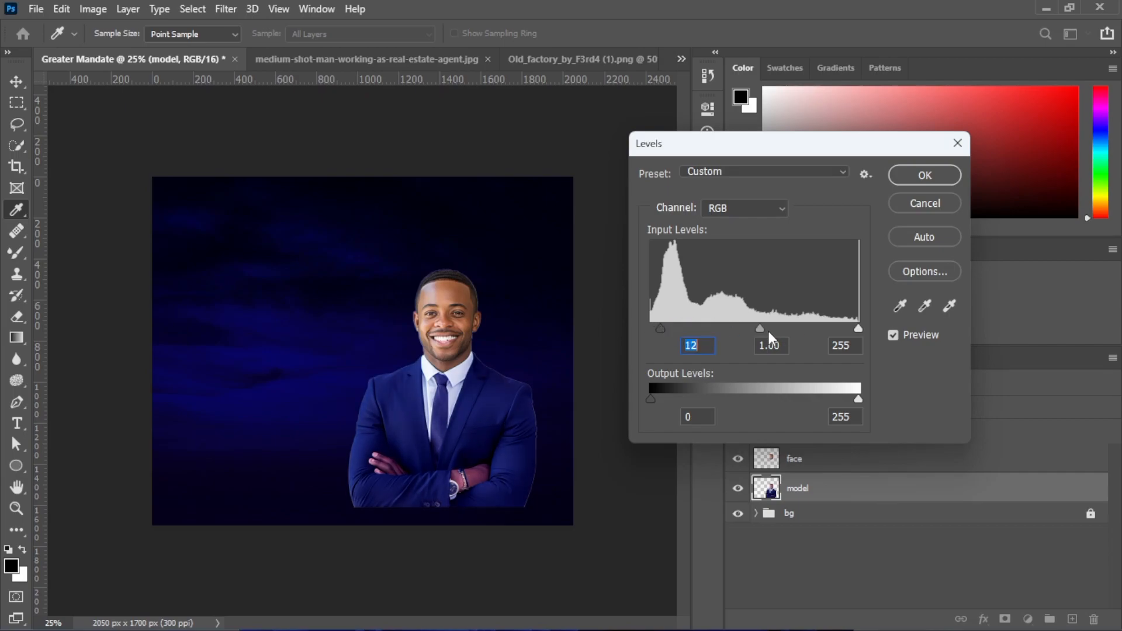
{"action": "left_click_drag", "start_coordinate": [761, 331], "coordinate": [756, 329]}
{"action": "mouse_move", "coordinate": [858, 329]}
{"action": "left_mouse_down"}
{"action": "mouse_move", "coordinate": [847, 330]}
{"action": "mouse_move", "coordinate": [859, 327]}
{"action": "left_mouse_up"}
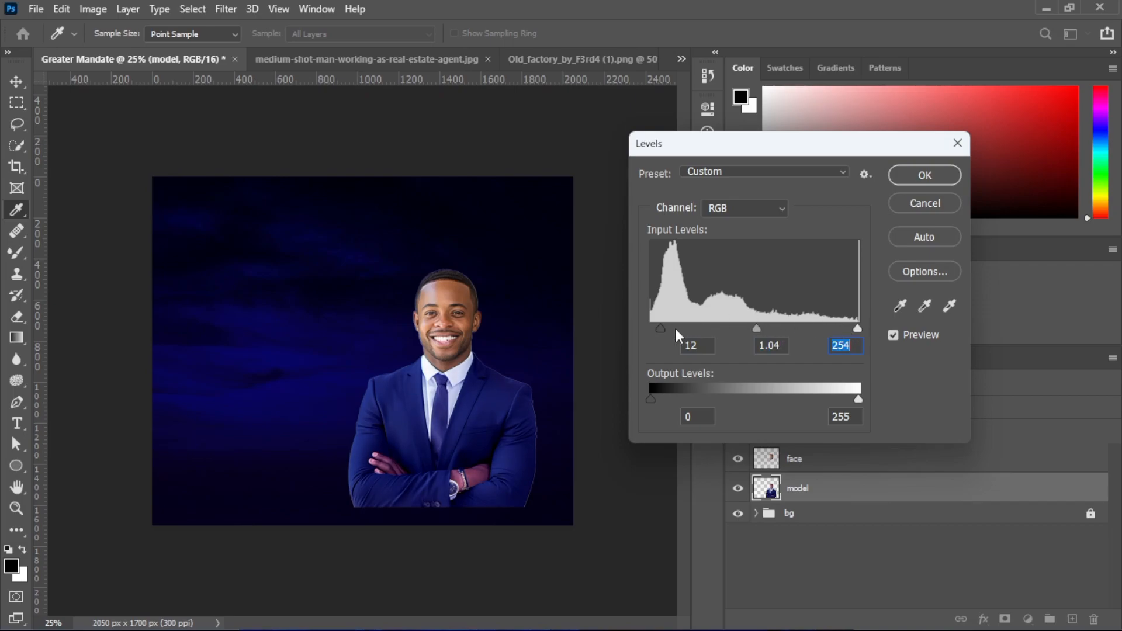
{"action": "left_click_drag", "start_coordinate": [661, 328], "coordinate": [671, 326]}
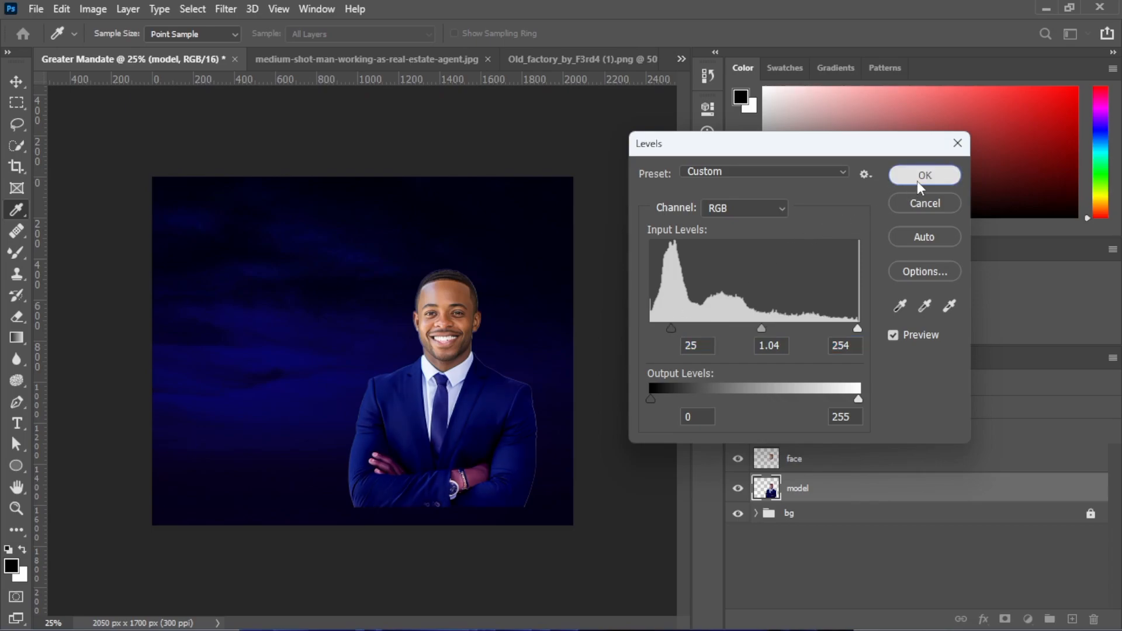
{"action": "left_click", "coordinate": [917, 181]}
{"action": "key", "text": "w"}
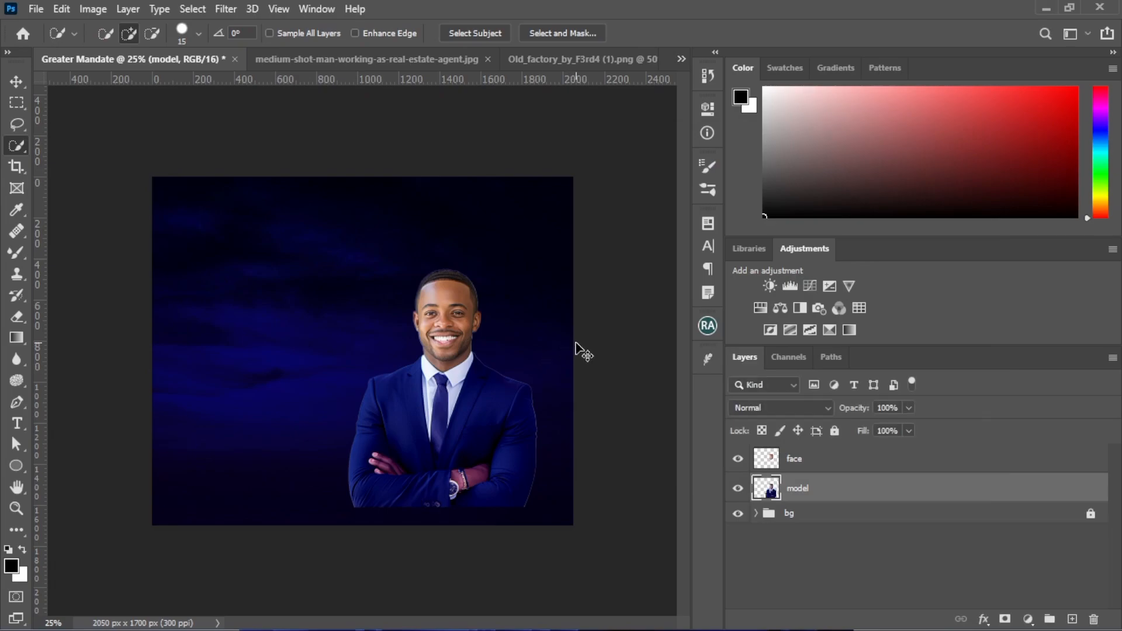
Merge the face and model layers into a single layer
{"action": "key", "text": "ctrl+plus"}
{"action": "key", "text": "ctrl+plus"}
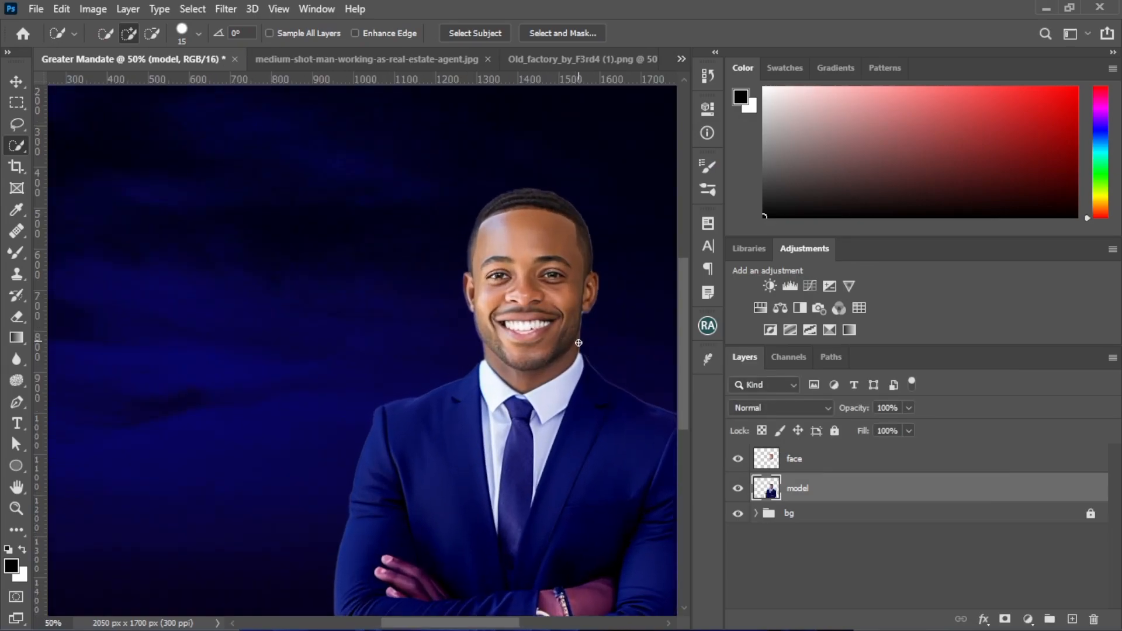
{"action": "left_click", "coordinate": [828, 462], "text": "shift"}
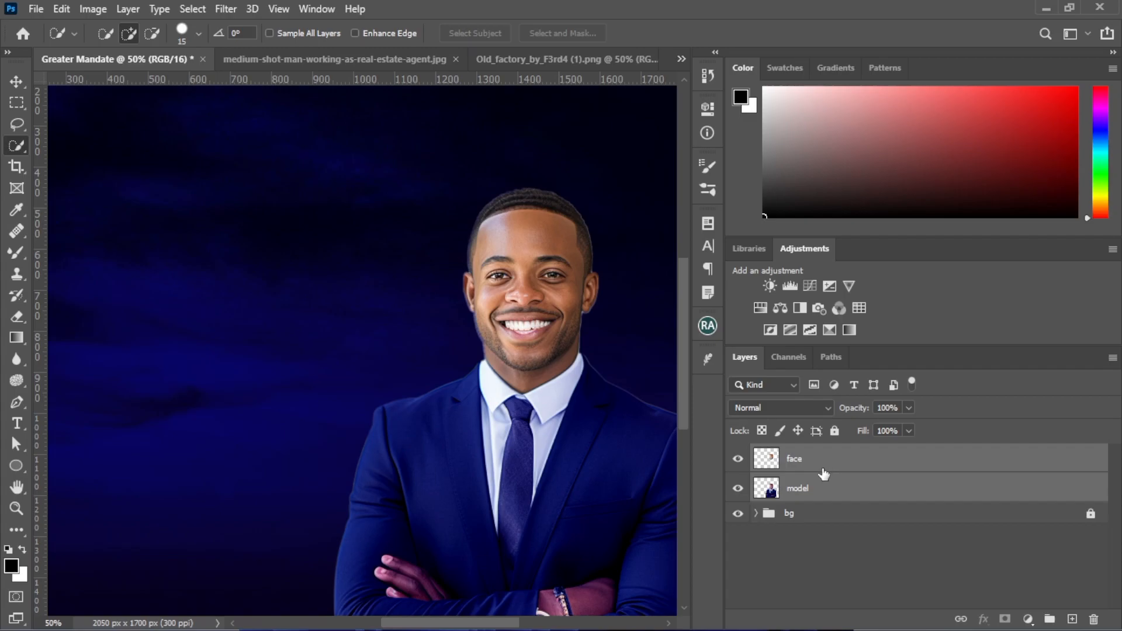
{"action": "right_click", "coordinate": [824, 473]}
{"action": "left_click", "coordinate": [874, 483]}
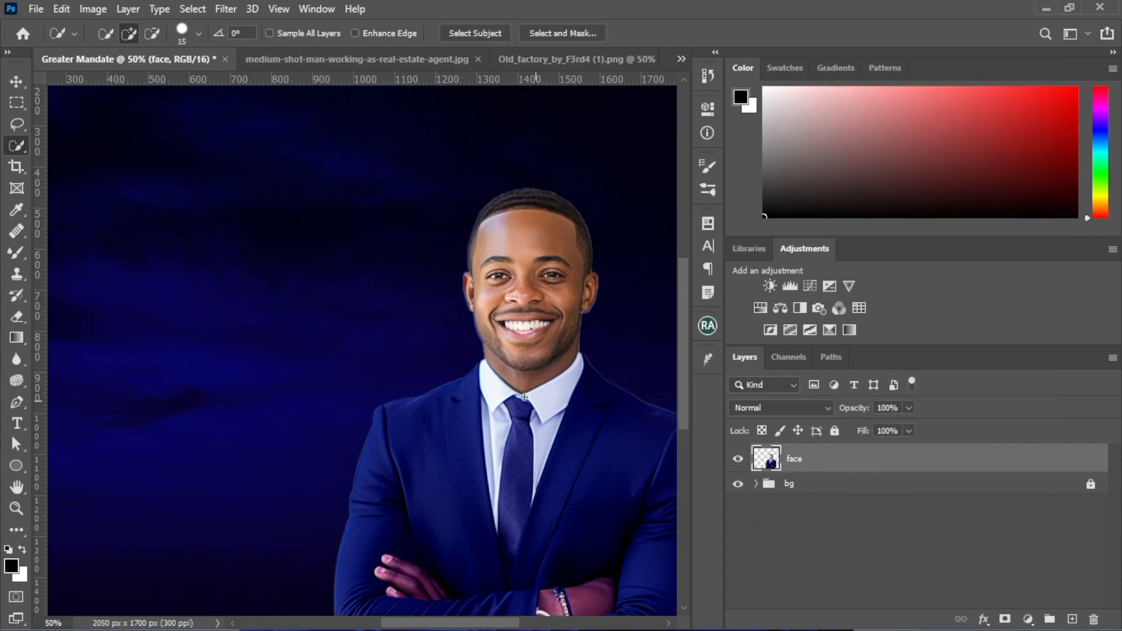
Clear the selection, move the merged man cutout into the lower right corner of the canvas, and lock its layer
{"action": "key", "text": "ctrl+minus"}
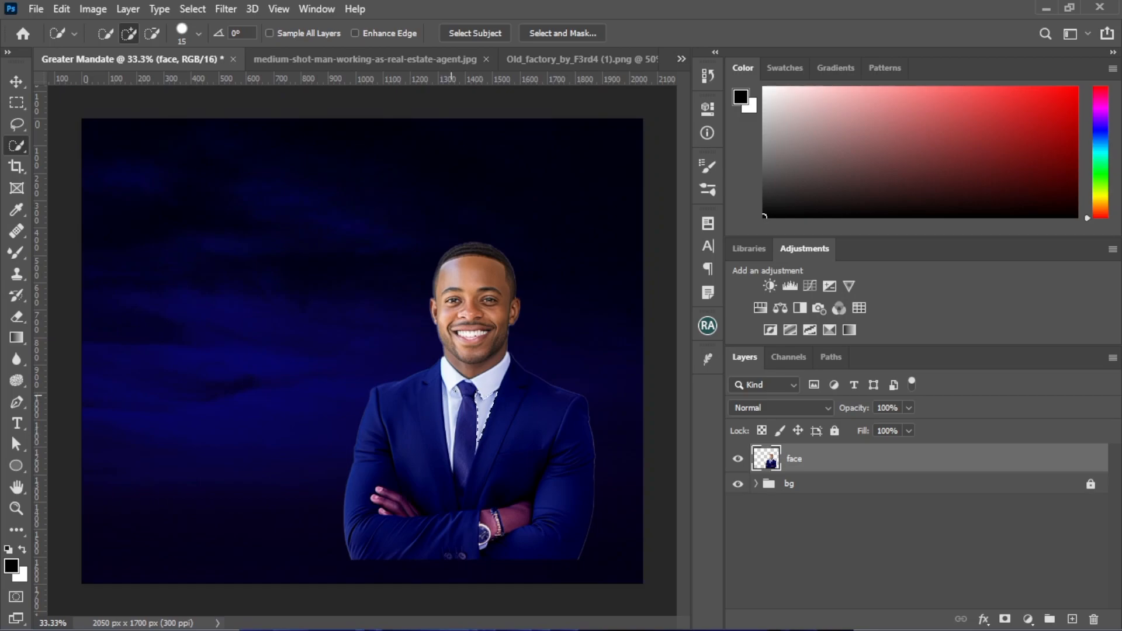
{"action": "key", "text": "ctrl+d"}
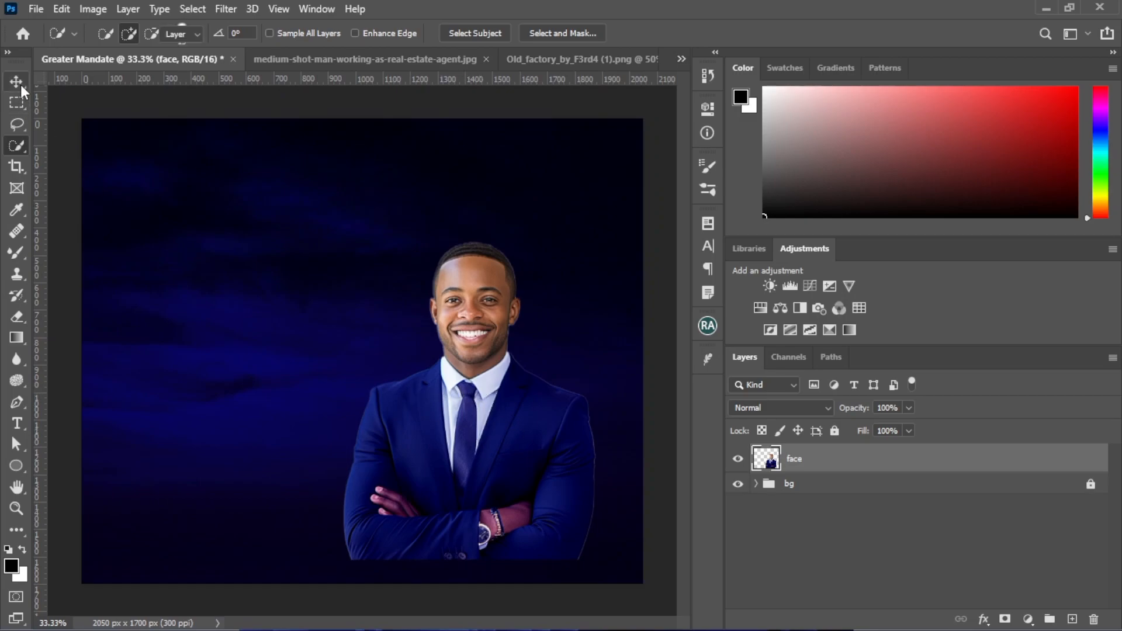
{"action": "left_click", "coordinate": [17, 82]}
{"action": "left_click_drag", "start_coordinate": [489, 472], "coordinate": [545, 500]}
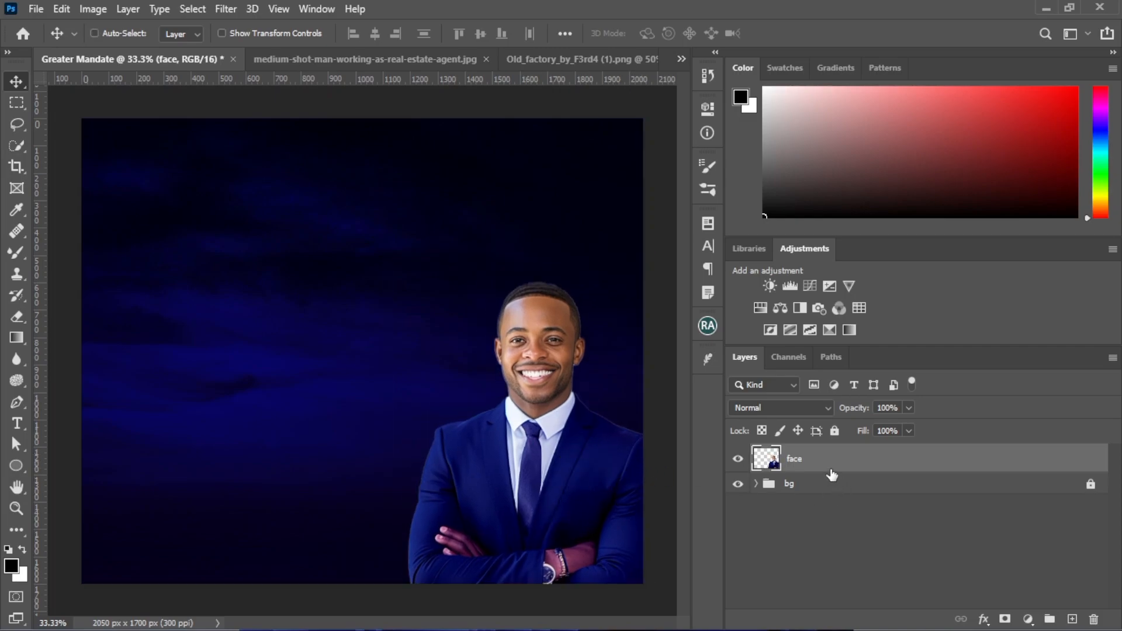
{"action": "key", "text": "ctrl+slash"}
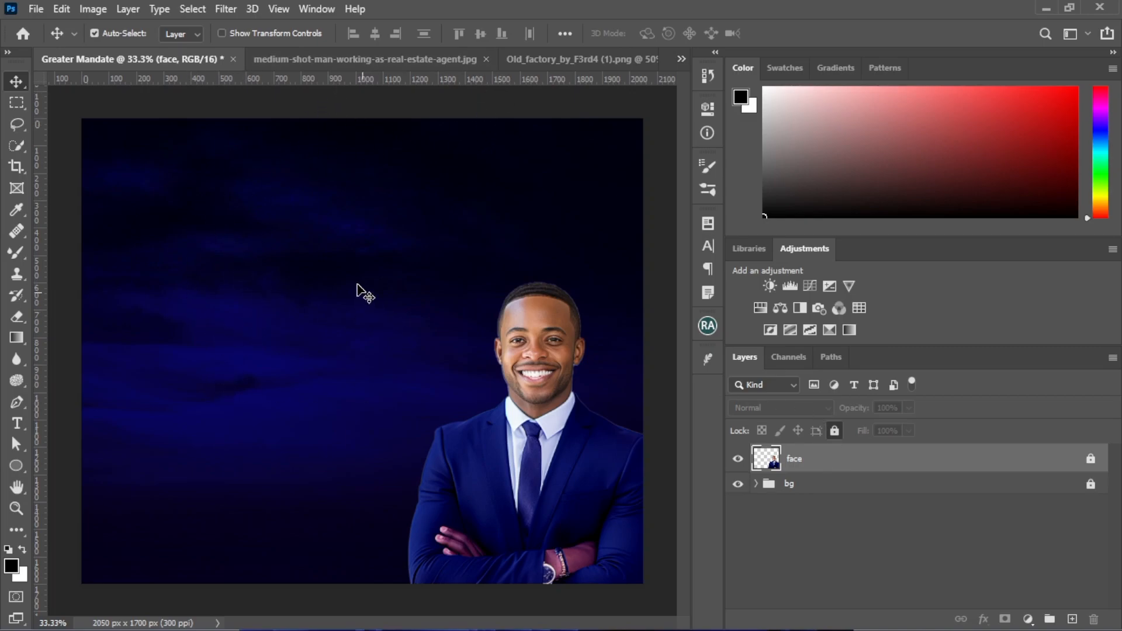
Open the recent file Minimal_Text_Effect.psd and the contents of its YOUR TEXT HERE smart object
{"action": "left_click", "coordinate": [36, 9]}
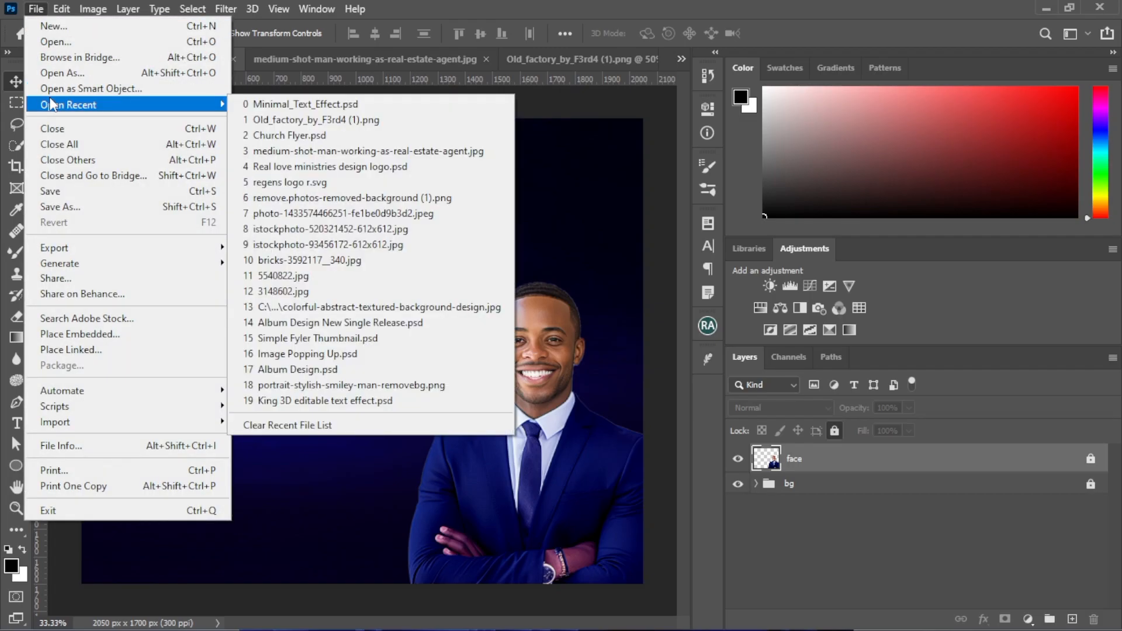
{"action": "mouse_move", "coordinate": [206, 108]}
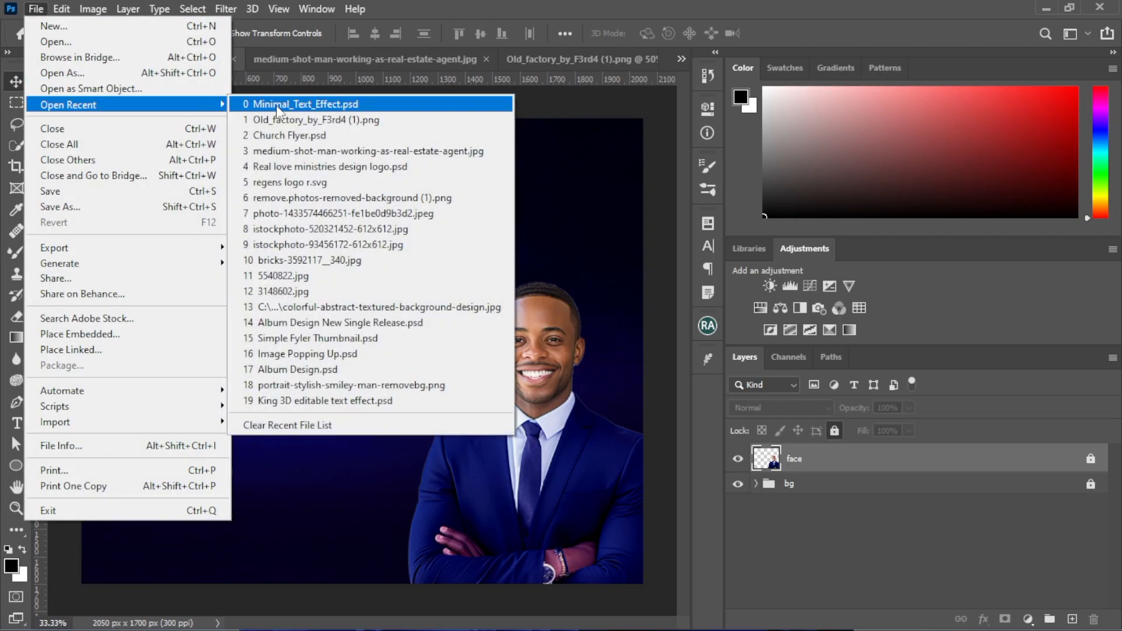
{"action": "left_click", "coordinate": [278, 105]}
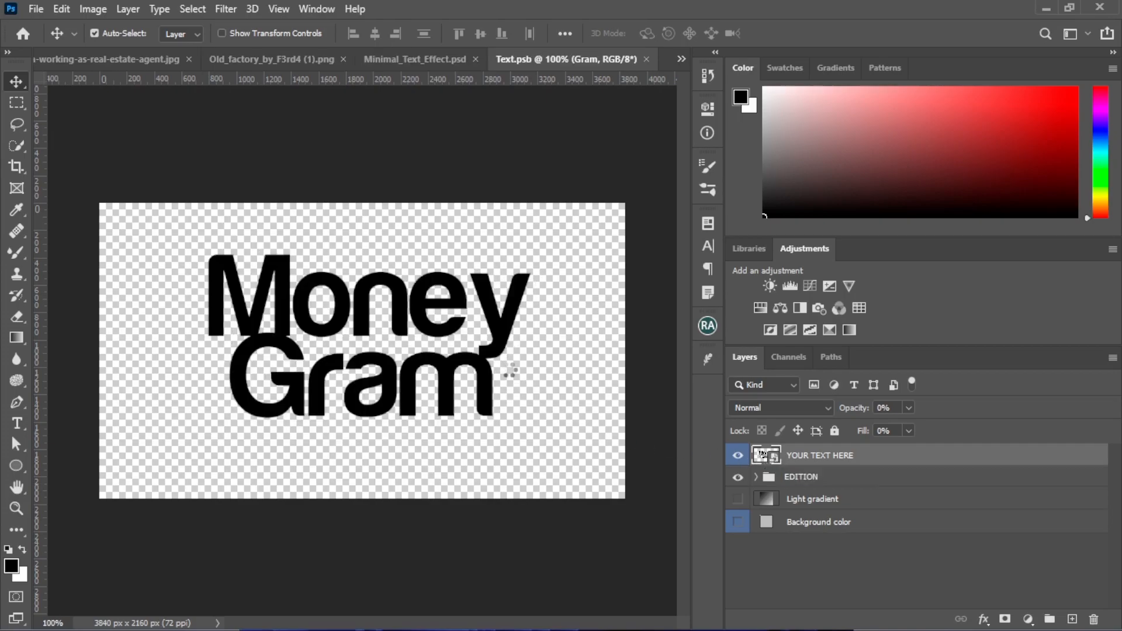
Replace the upper text line Money with Greater
{"action": "left_click_drag", "start_coordinate": [324, 379], "coordinate": [329, 383]}
{"action": "left_click", "coordinate": [343, 318]}
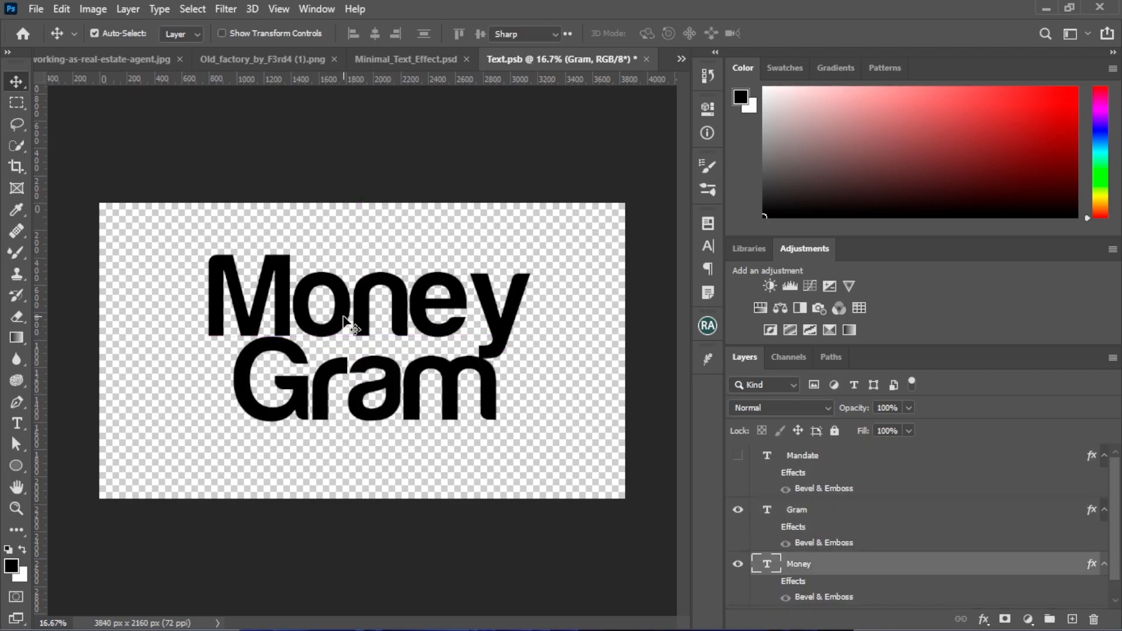
{"action": "double_click", "coordinate": [344, 311]}
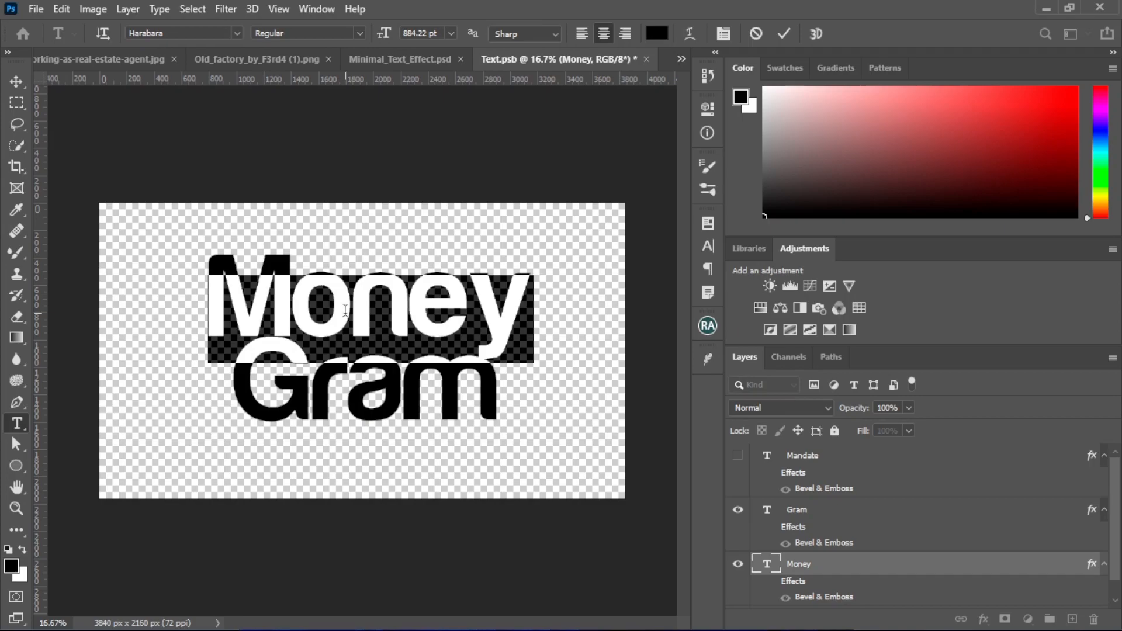
{"action": "type", "text": "Greater"}
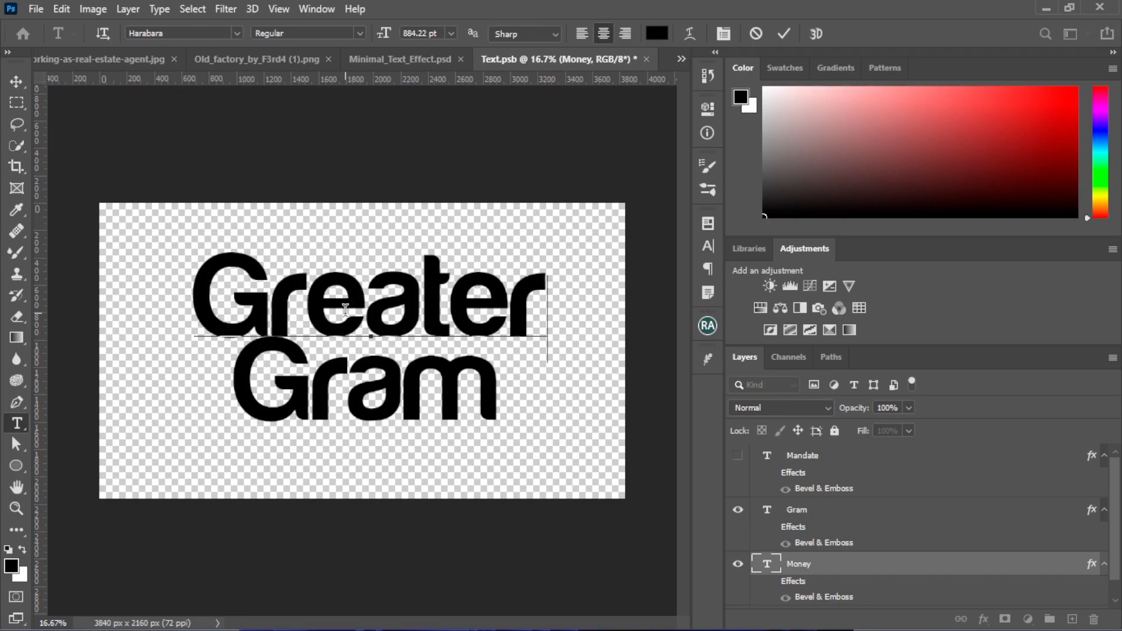
{"action": "left_click", "coordinate": [784, 33]}
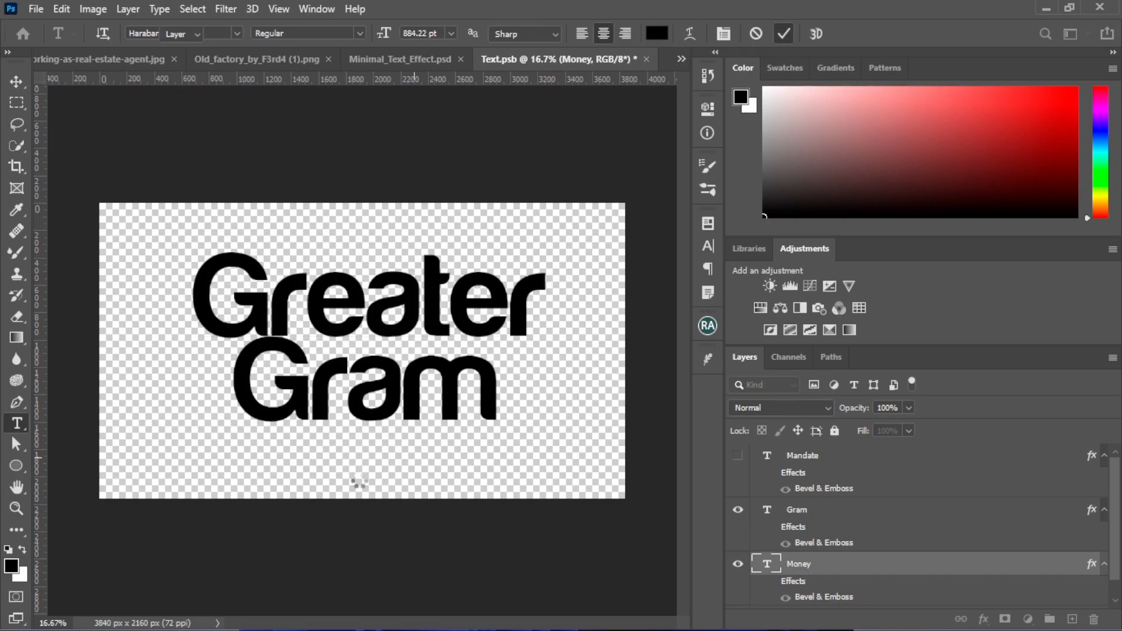
Replace the lower text line Gram with Mandate
{"action": "key", "text": "v"}
{"action": "left_click", "coordinate": [351, 391]}
{"action": "double_click", "coordinate": [350, 387]}
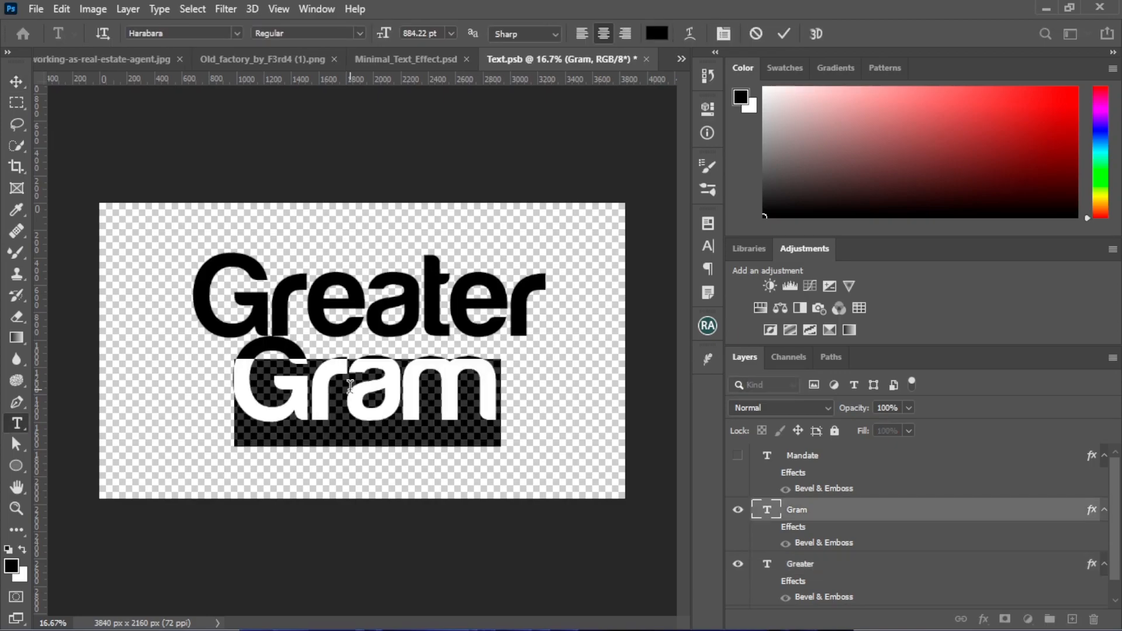
{"action": "type", "text": "Mandate"}
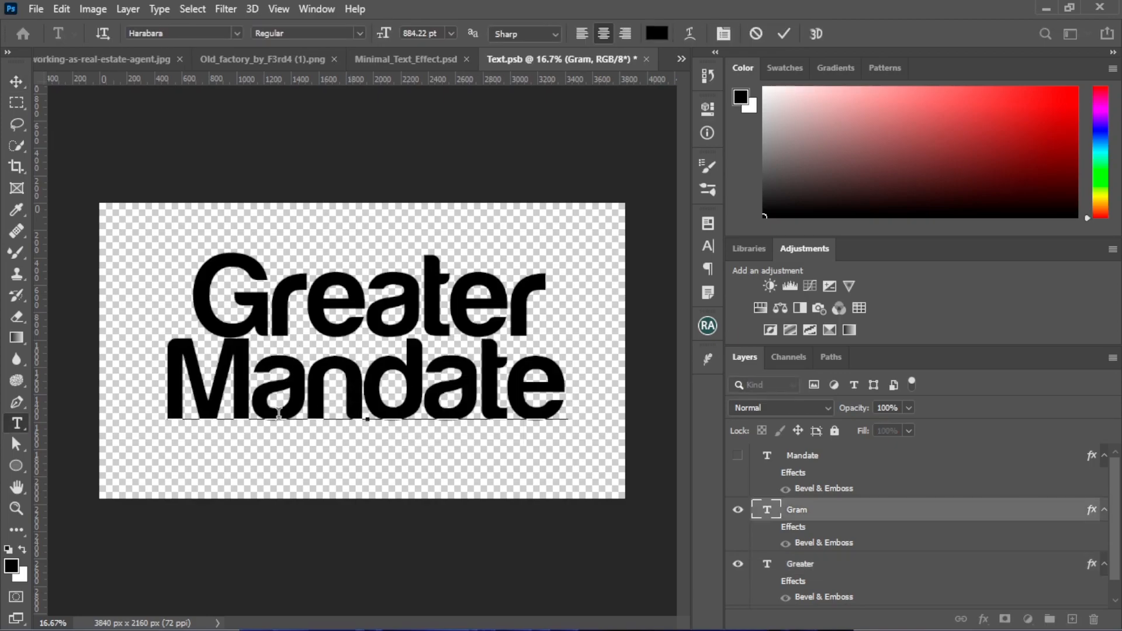
{"action": "key", "text": "ctrl+Return"}
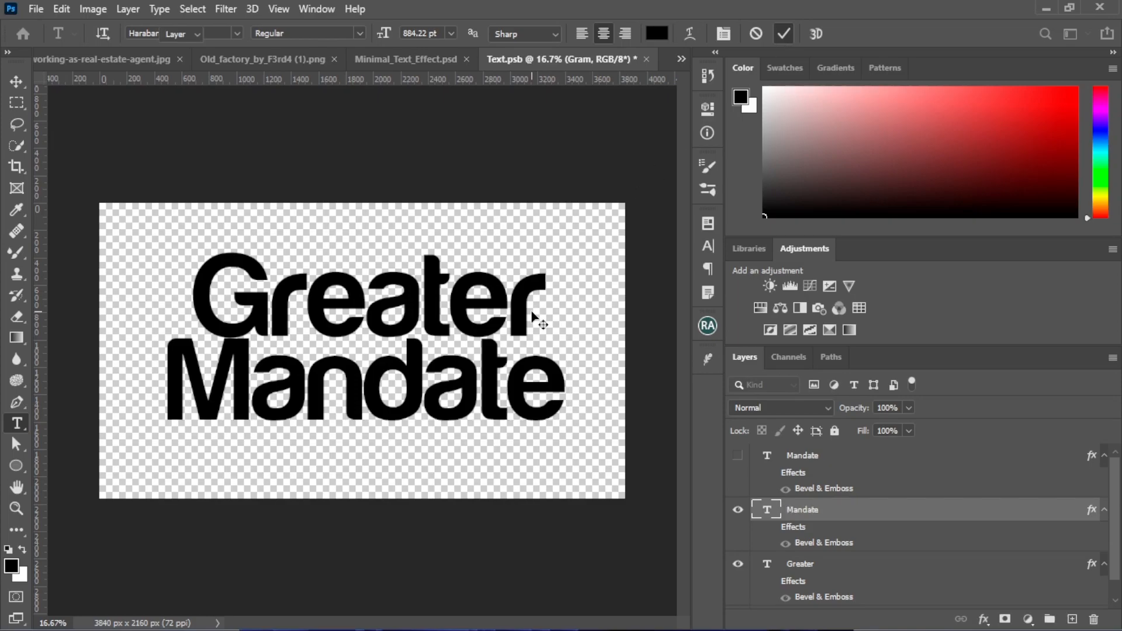
Nudge the Greater text slightly so it sits better above the Mandate text
{"action": "key", "text": "v"}
{"action": "left_click_drag", "start_coordinate": [316, 316], "coordinate": [318, 311]}
{"action": "left_click_drag", "start_coordinate": [314, 398], "coordinate": [314, 398]}
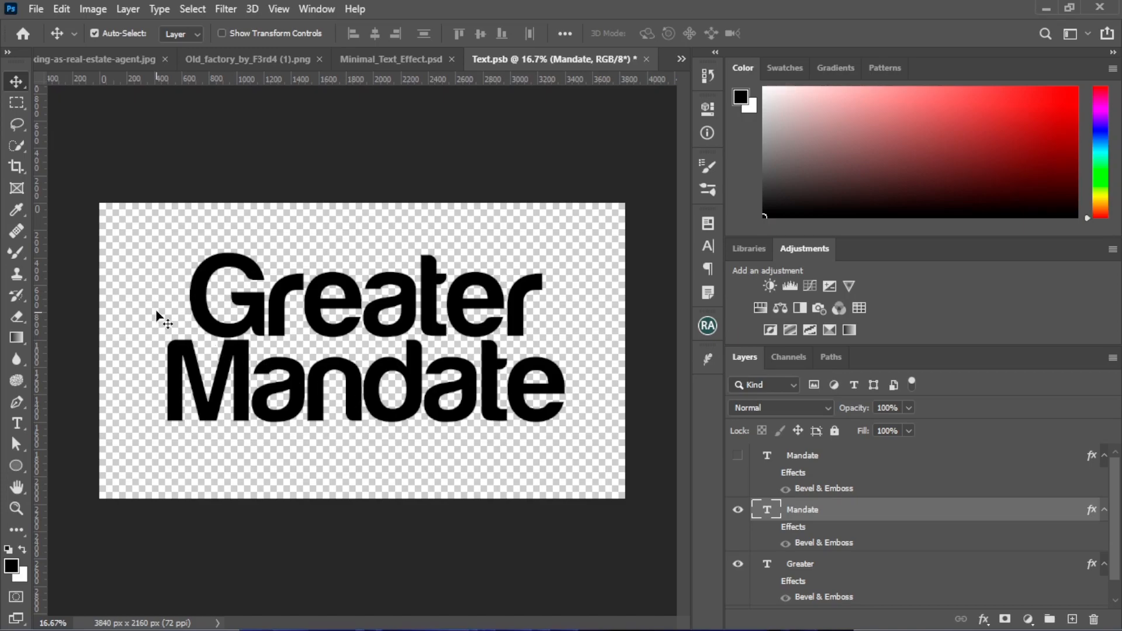
Set the character tracking of both the Greater and Mandate text layers to -25
{"action": "left_click", "coordinate": [707, 246]}
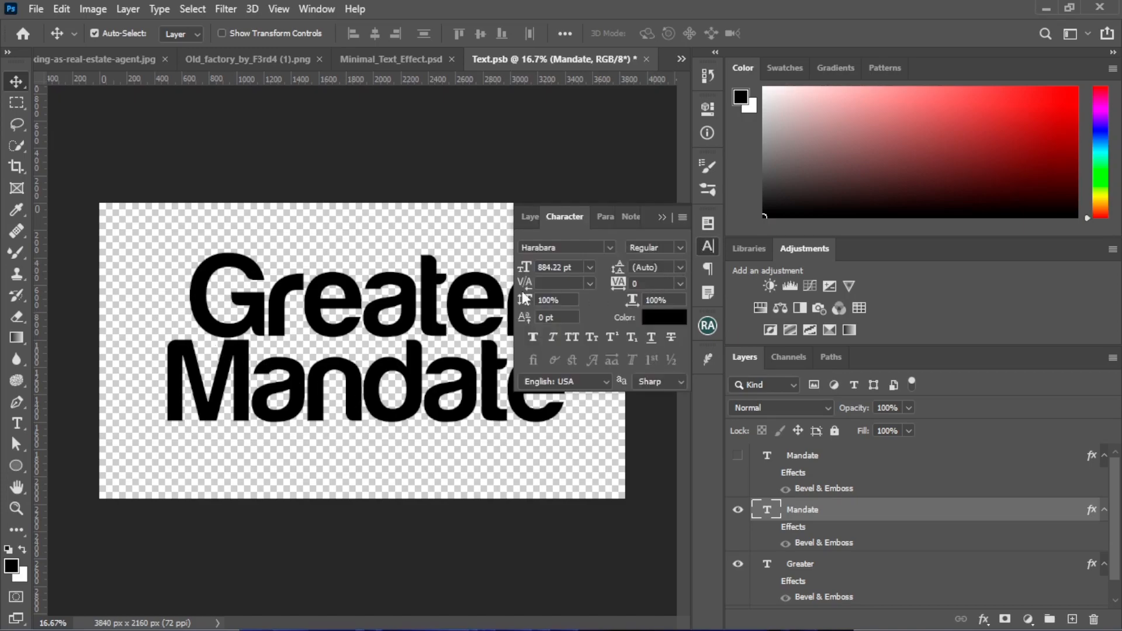
{"action": "left_click", "coordinate": [462, 308]}
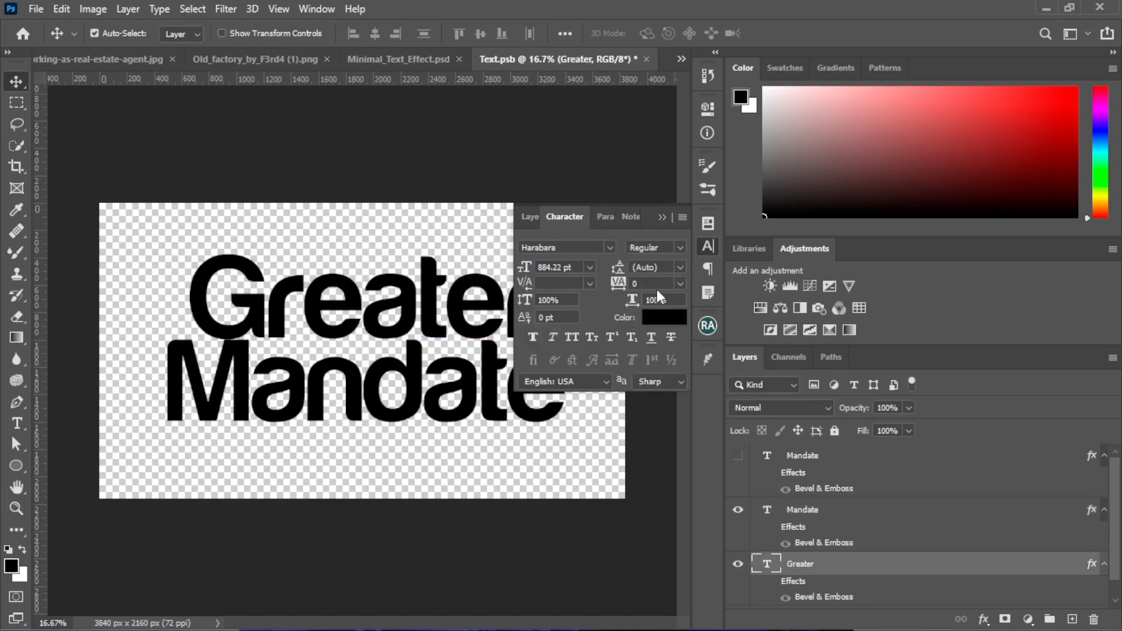
{"action": "left_click", "coordinate": [679, 284]}
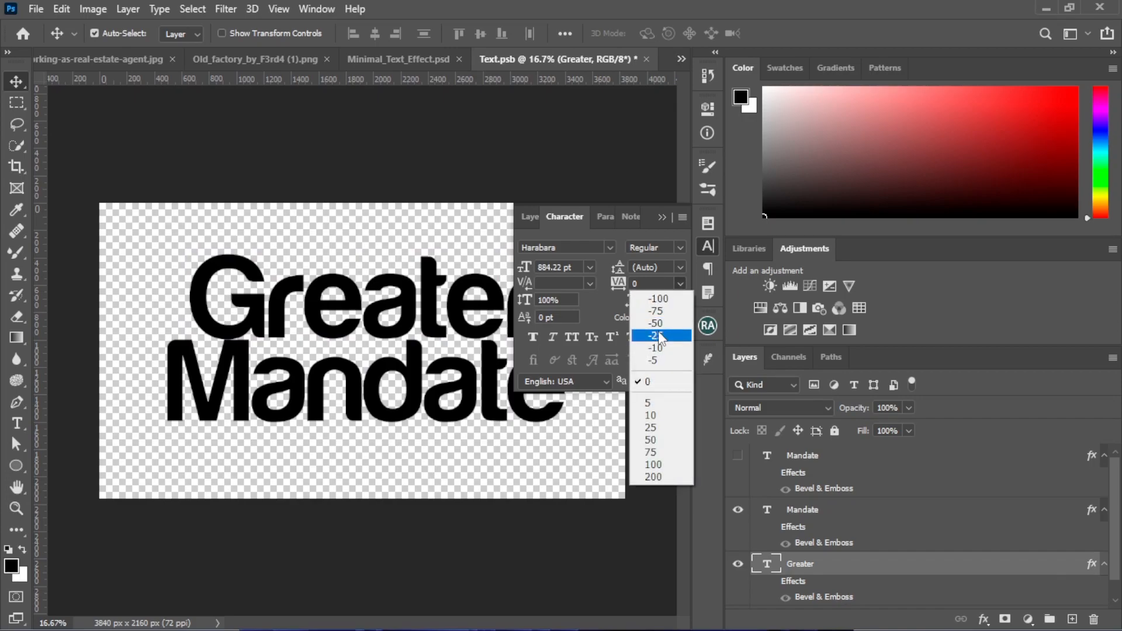
{"action": "left_click", "coordinate": [658, 332]}
{"action": "left_click", "coordinate": [419, 400]}
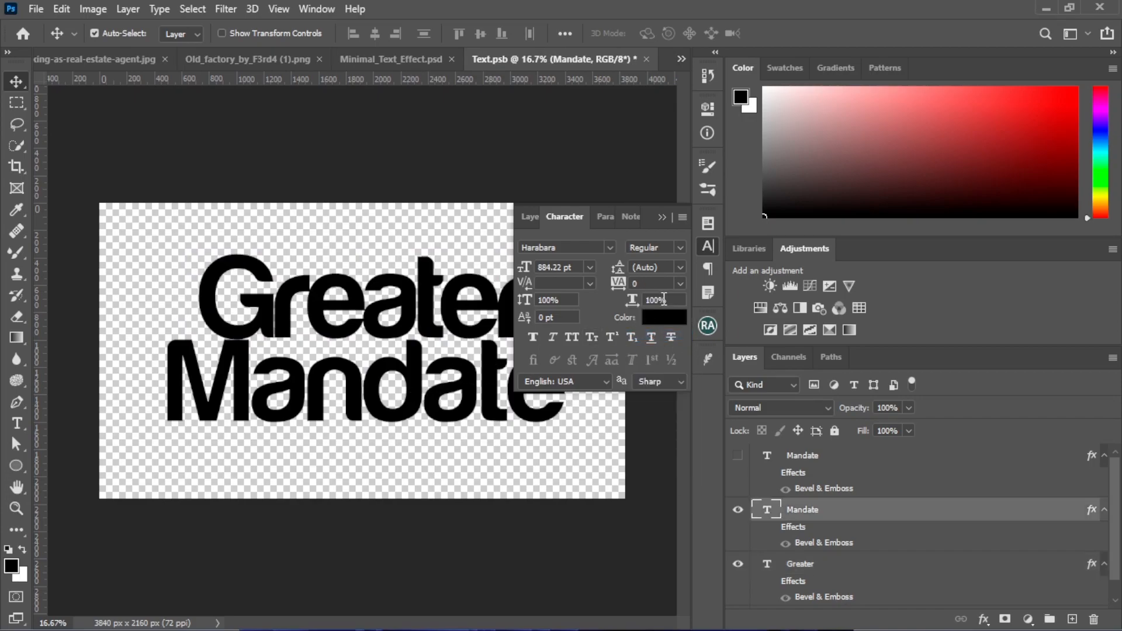
{"action": "left_click", "coordinate": [680, 283]}
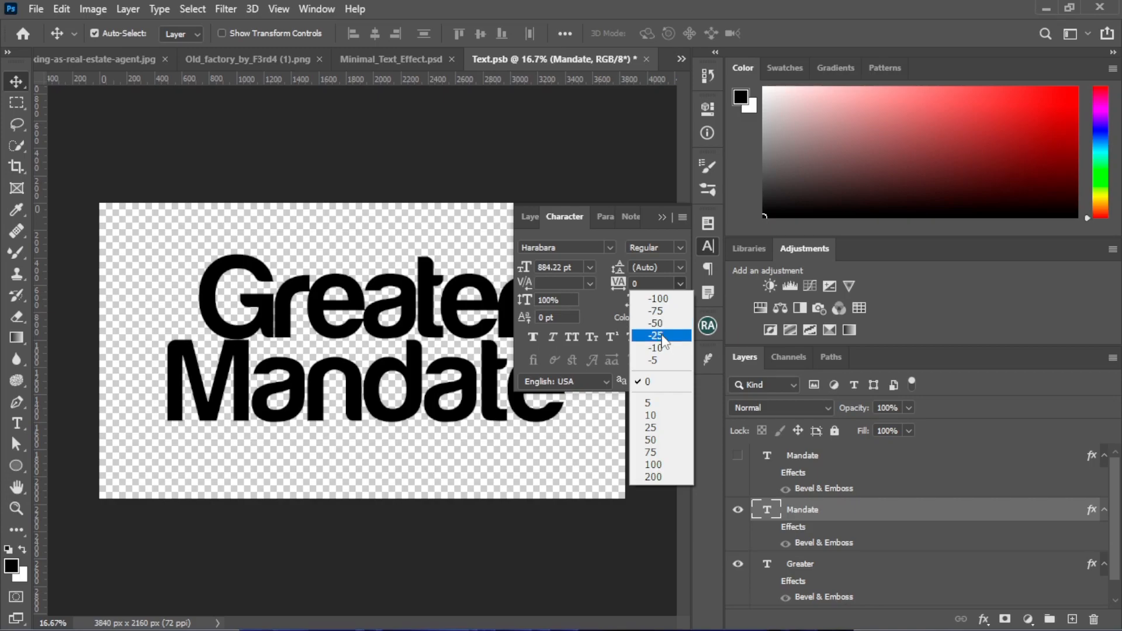
{"action": "left_click", "coordinate": [658, 336]}
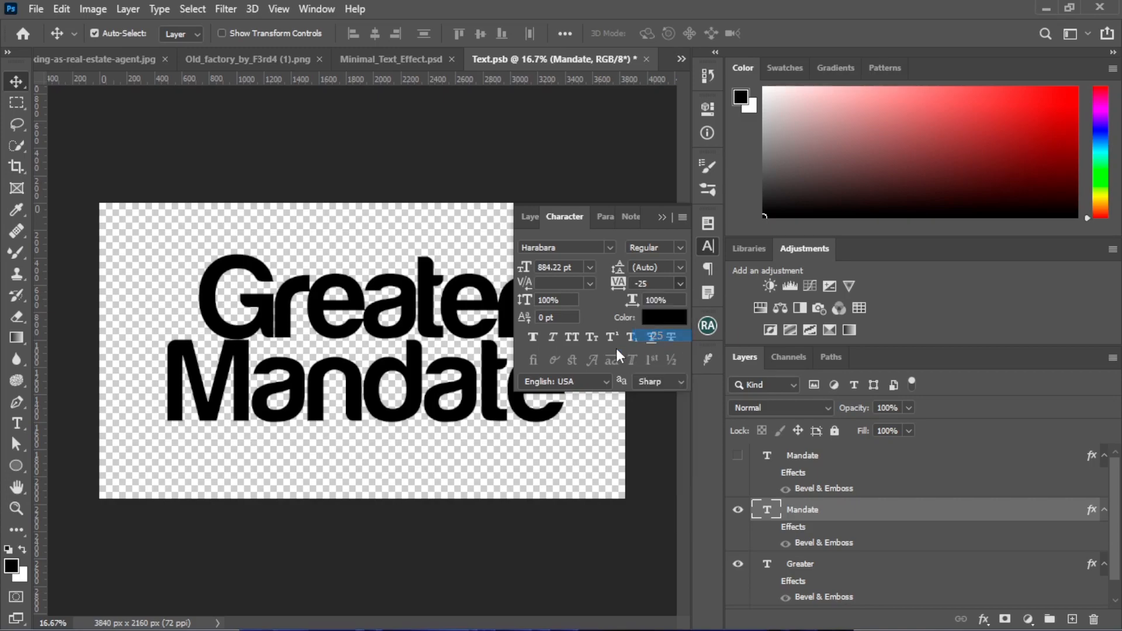
{"action": "left_click", "coordinate": [663, 217]}
Scale the Greater and Mandate texts together to about 91.4% and reposition them in the upper middle of the canvas
{"action": "left_click_drag", "start_coordinate": [132, 280], "coordinate": [501, 401]}
{"action": "left_click_drag", "start_coordinate": [363, 387], "coordinate": [378, 369]}
{"action": "key", "text": "ctrl+t"}
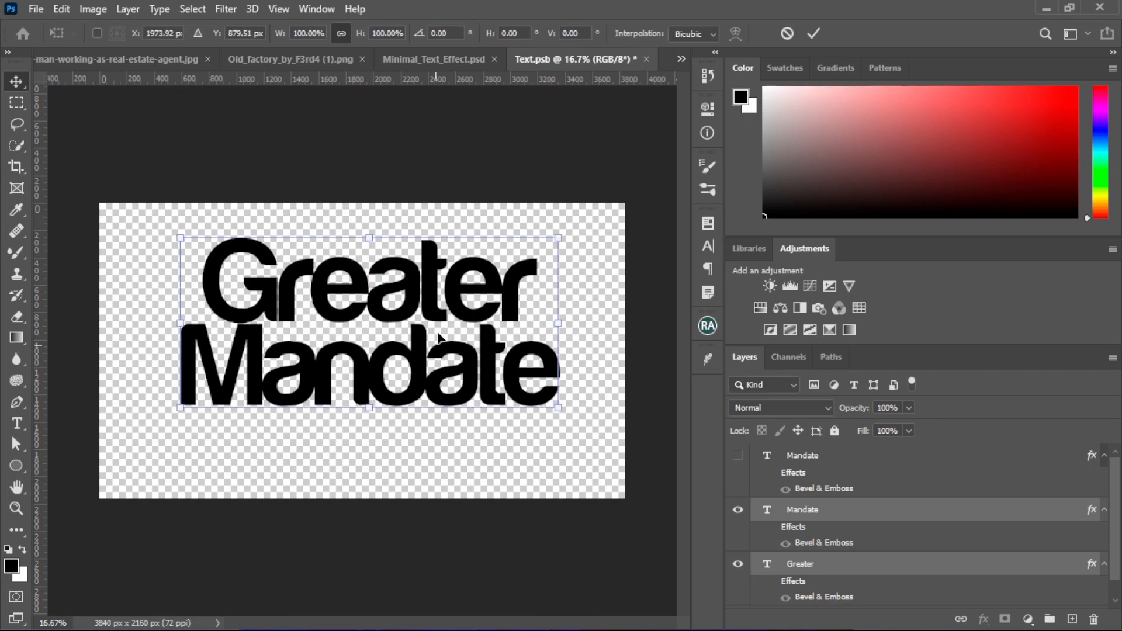
{"action": "left_click_drag", "start_coordinate": [554, 235], "coordinate": [529, 255]}
{"action": "key", "text": "Return"}
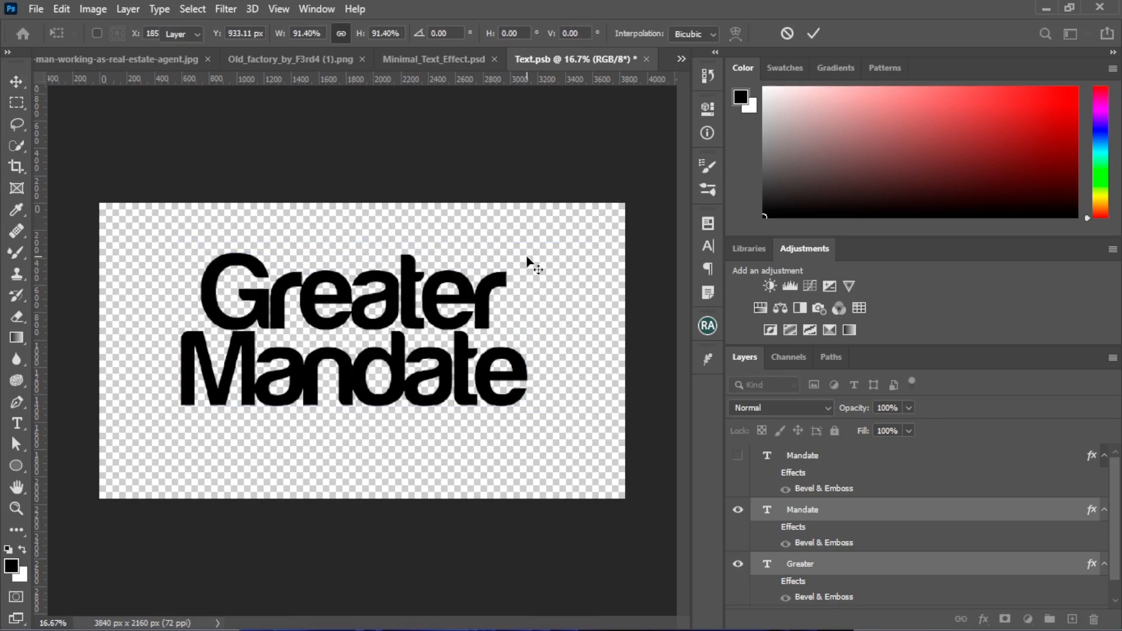
{"action": "mouse_move", "coordinate": [394, 365]}
{"action": "left_mouse_down"}
{"action": "mouse_move", "coordinate": [427, 358]}
{"action": "mouse_move", "coordinate": [410, 361]}
{"action": "left_mouse_up"}
Shift the Greater text slightly upward to adjust its spacing from Mandate
{"action": "left_click", "coordinate": [395, 446]}
{"action": "left_click", "coordinate": [377, 319]}
{"action": "key", "text": "shift+Up"}
{"action": "key", "text": "shift+Up"}
{"action": "key", "text": "shift+Up"}
{"action": "key", "text": "shift+Down"}
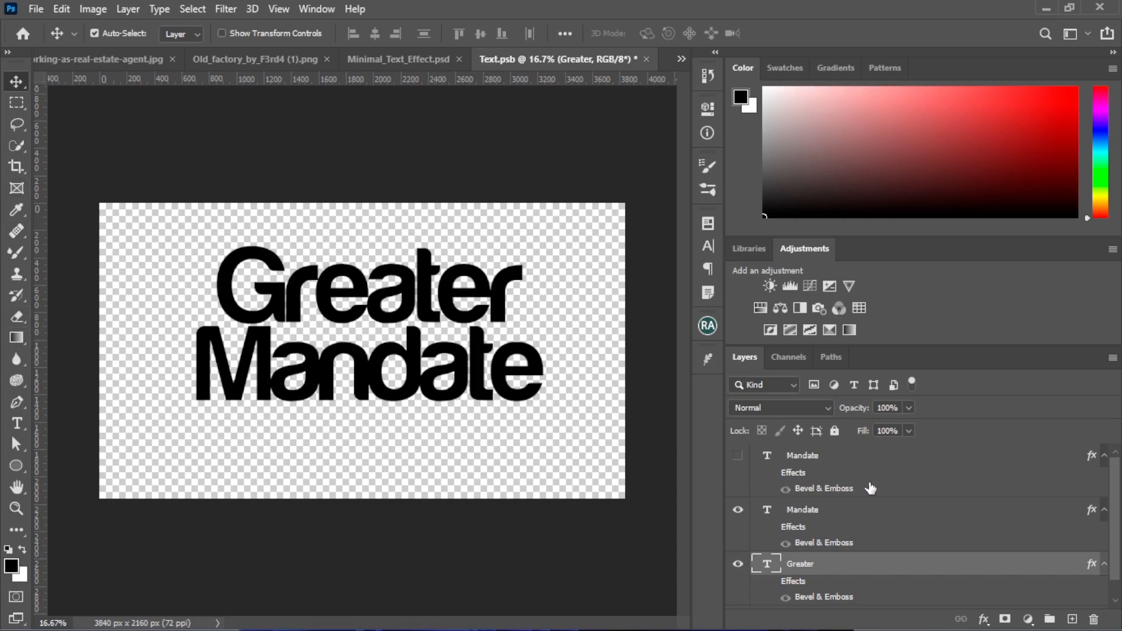
Draw a slanted four-sided bar about 1722 px wide and 162 px high beneath the Mandate text with the Pen tool
{"action": "scroll", "coordinate": [871, 487], "scroll_direction": "down", "scroll_amount": 1}
{"action": "scroll", "coordinate": [841, 502], "scroll_direction": "up", "scroll_amount": 1}
{"action": "right_click", "coordinate": [15, 472]}
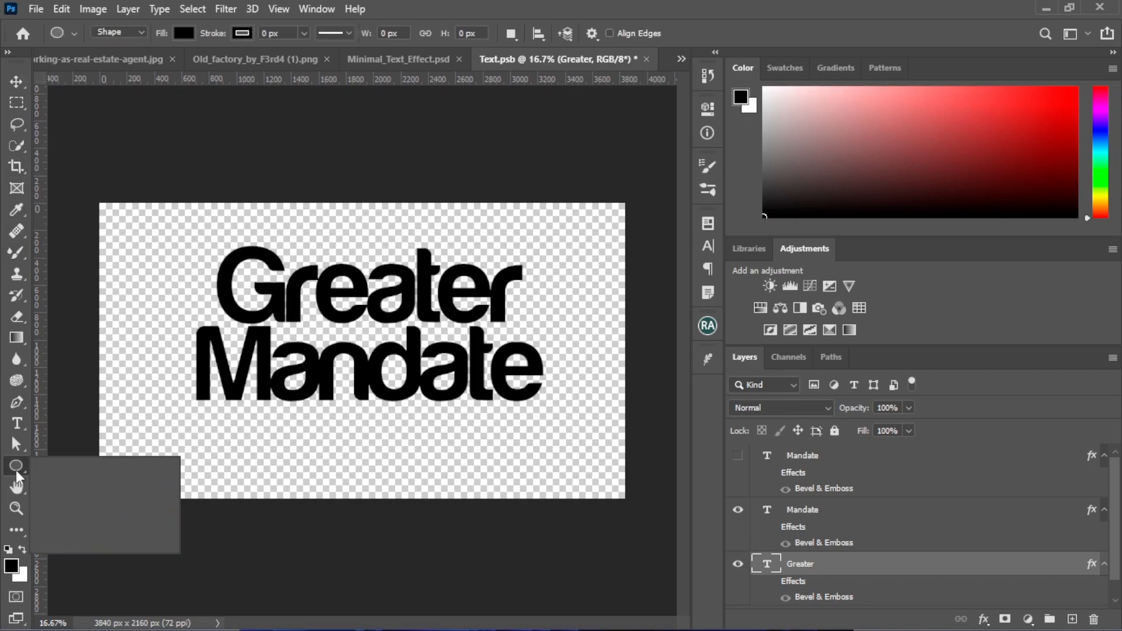
{"action": "right_click", "coordinate": [22, 410]}
{"action": "left_click", "coordinate": [83, 402]}
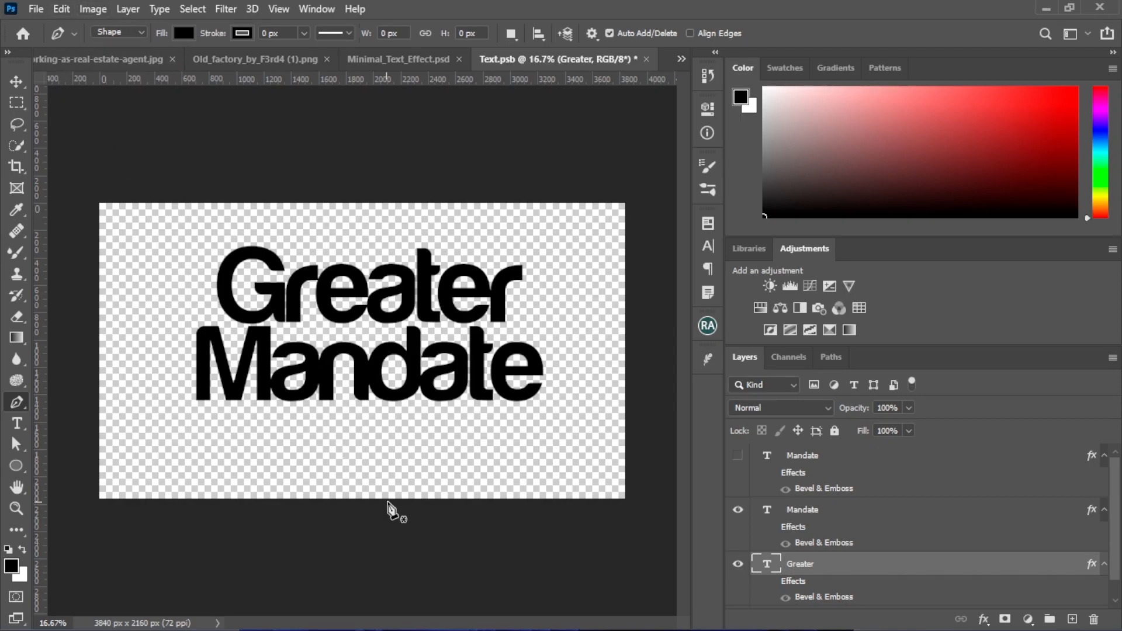
{"action": "left_click", "coordinate": [260, 407]}
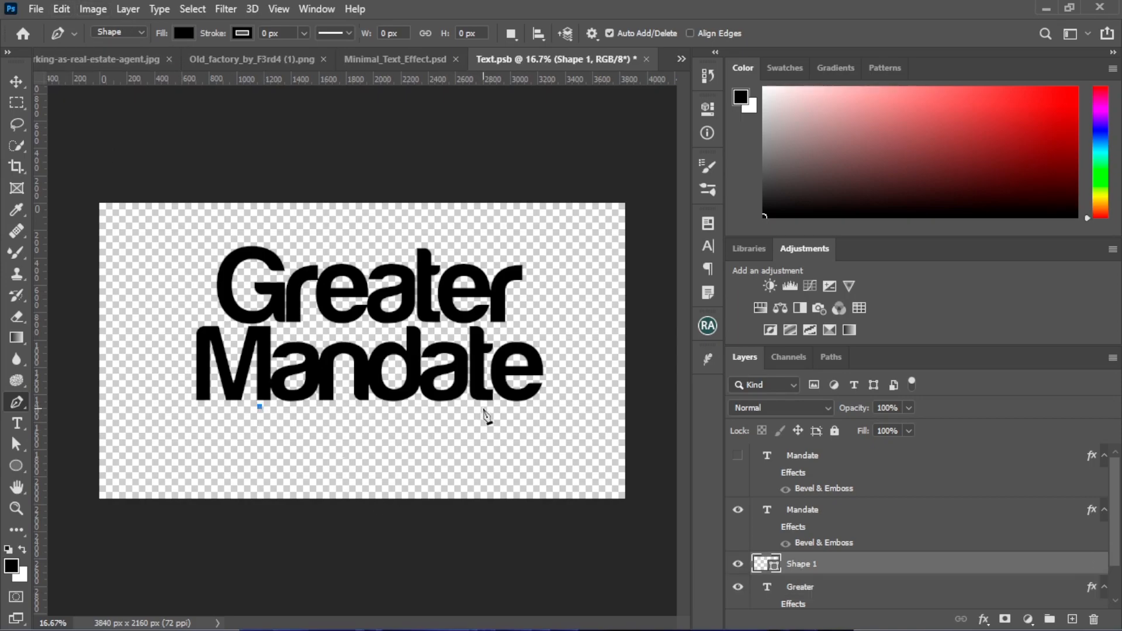
{"action": "left_click", "coordinate": [483, 405]}
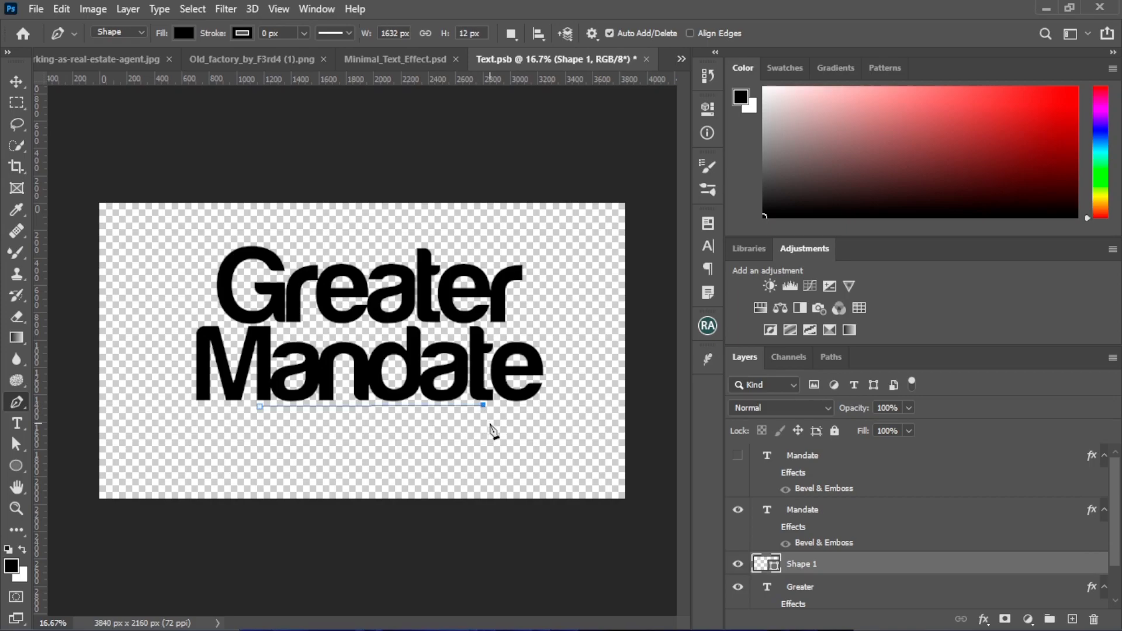
{"action": "left_click", "coordinate": [254, 426]}
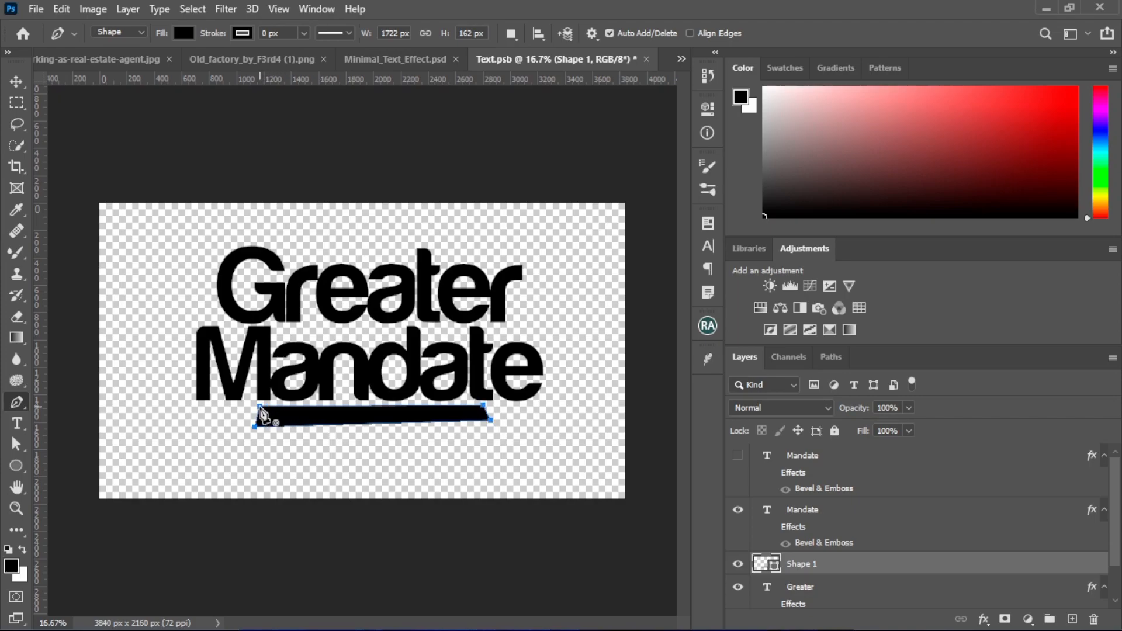
Try to transform the bar beneath the Mandate text, and delete the shape
{"action": "left_click", "coordinate": [18, 81]}
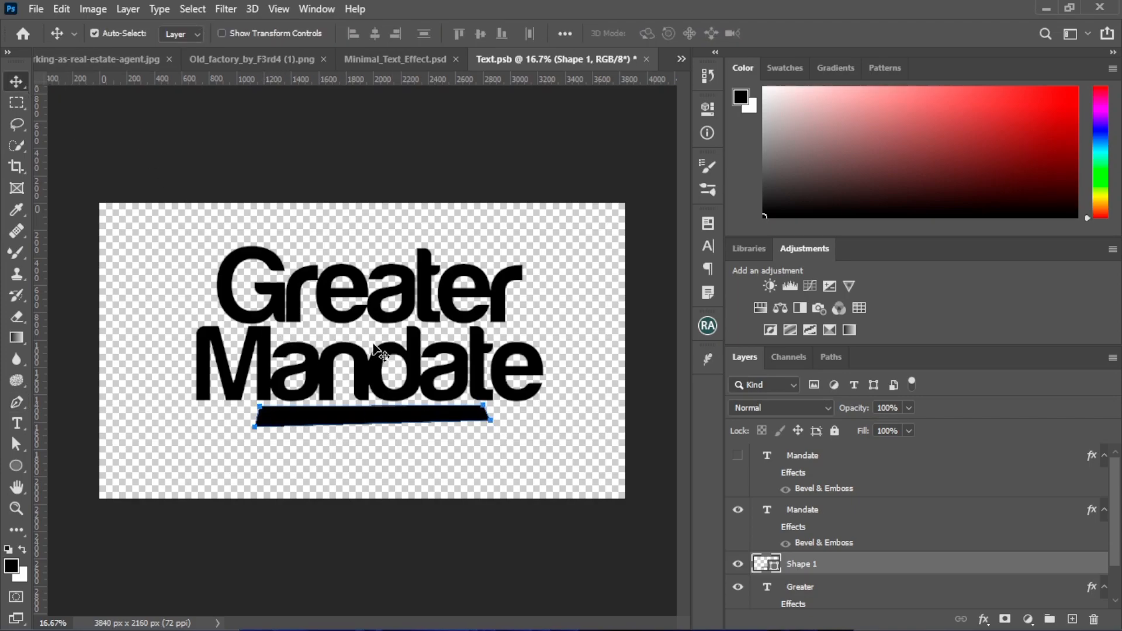
{"action": "left_click", "coordinate": [457, 480]}
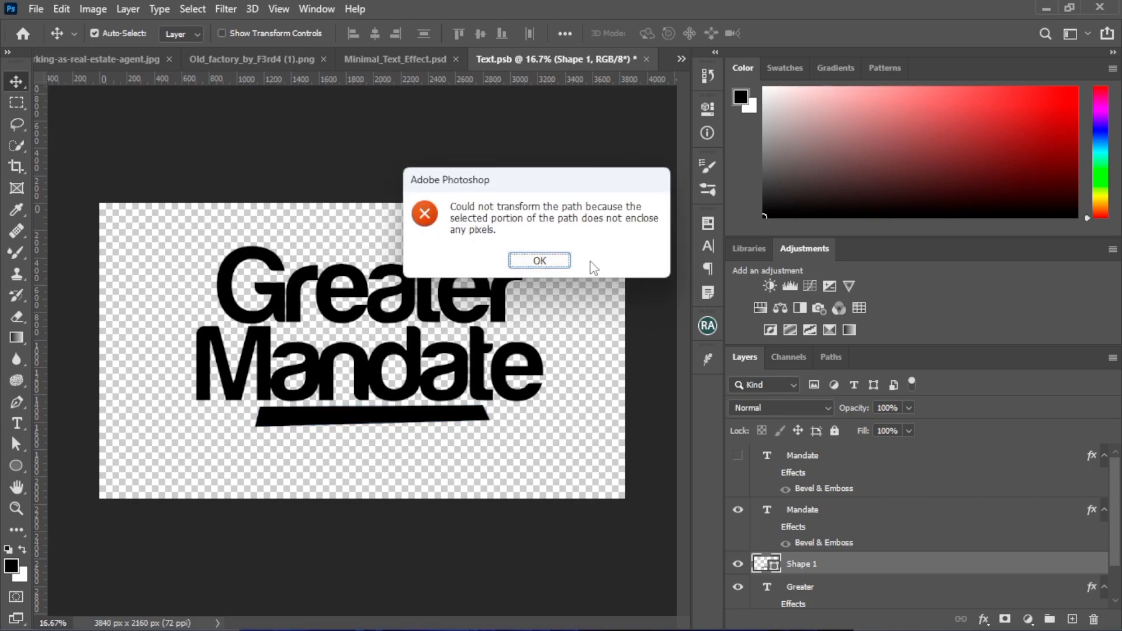
{"action": "left_click", "coordinate": [536, 258]}
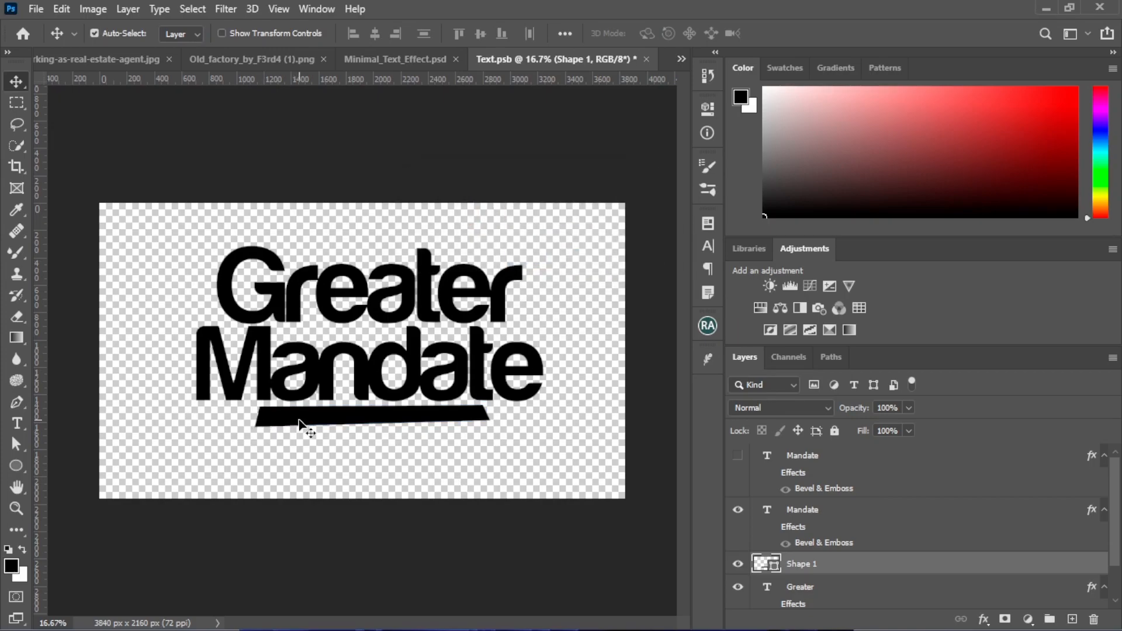
{"action": "key", "text": "ctrl"}
{"action": "left_click", "coordinate": [309, 420], "text": "ctrl"}
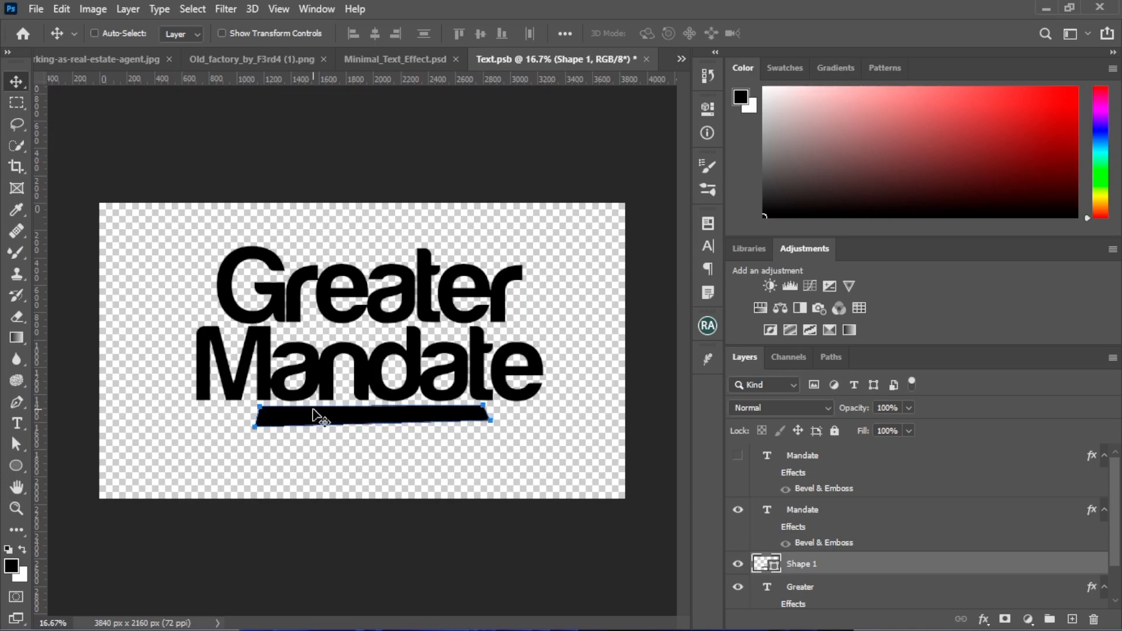
{"action": "key", "text": "Delete"}
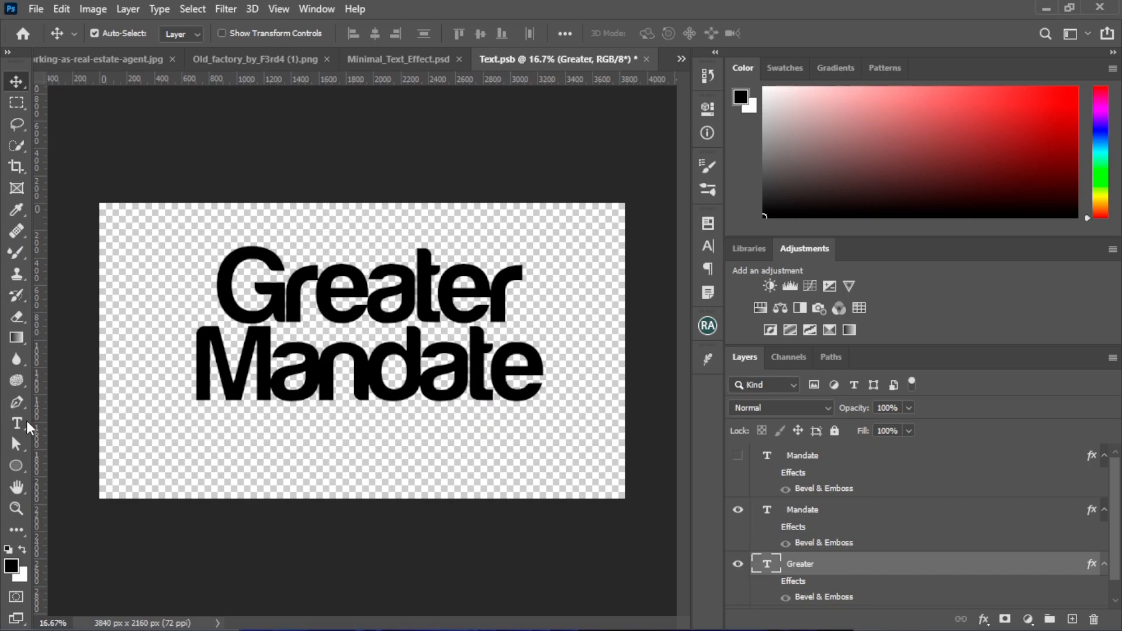
Draw a closed slanted black bar about 1746 px wide and 144 px high beneath the Mandate text with the Pen tool
{"action": "left_click", "coordinate": [15, 405]}
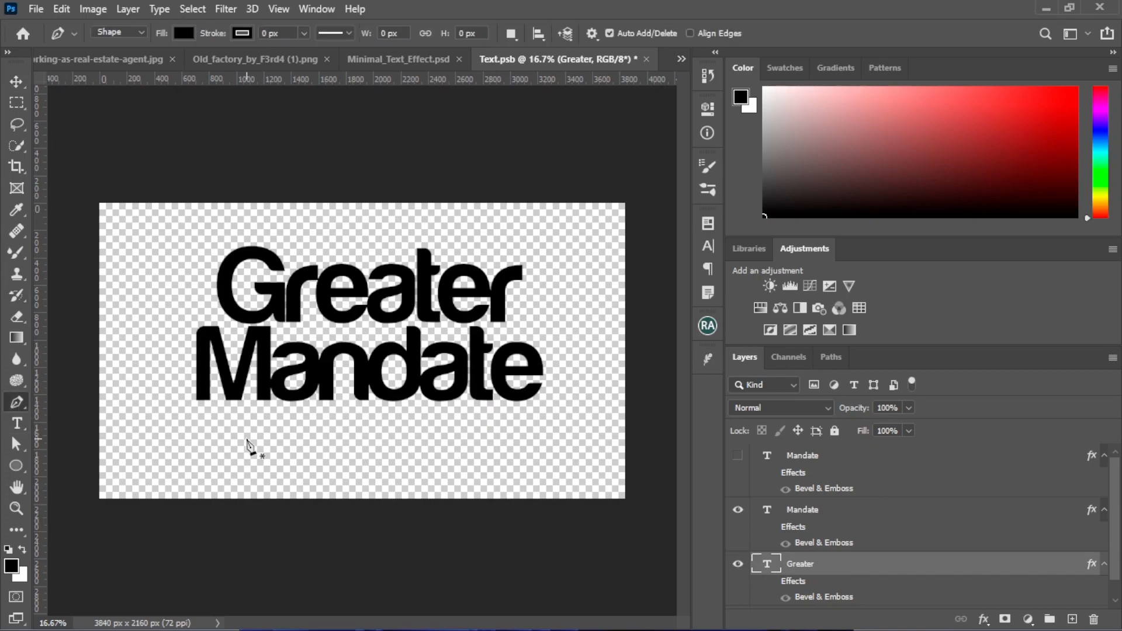
{"action": "left_click", "coordinate": [242, 409]}
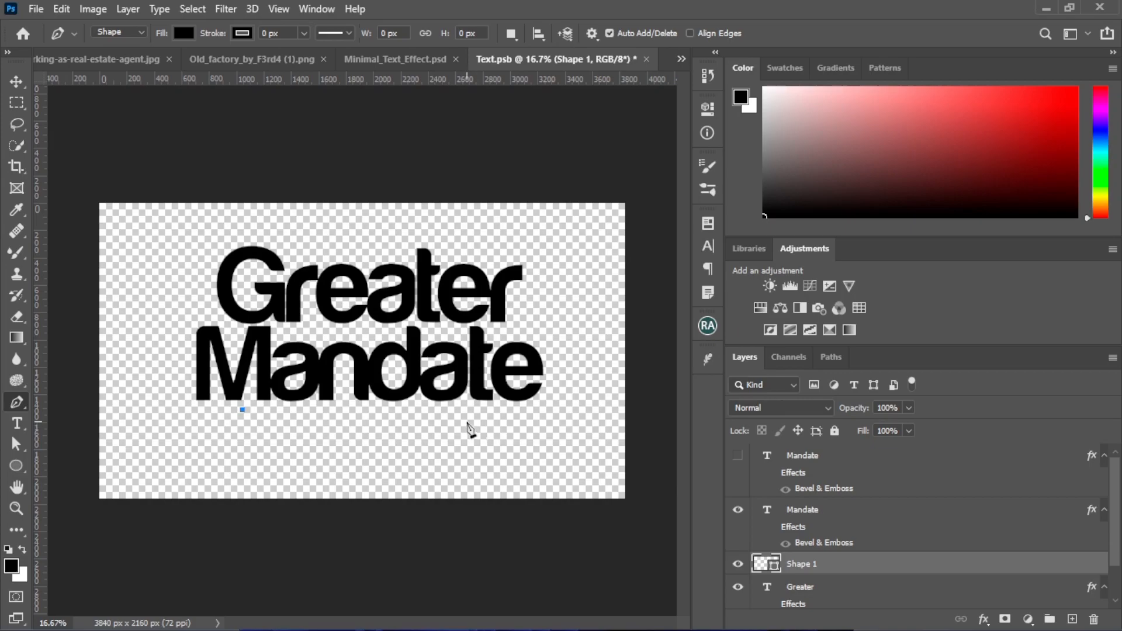
{"action": "left_click", "coordinate": [469, 402]}
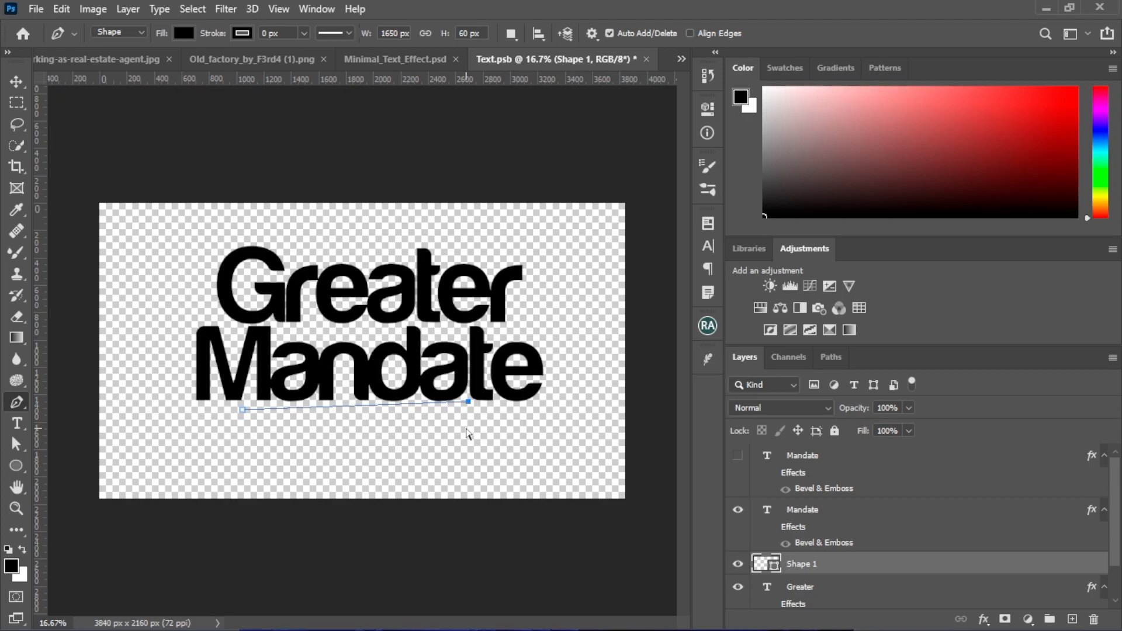
{"action": "key", "text": "ctrl+z"}
{"action": "left_click", "coordinate": [473, 410], "text": "shift"}
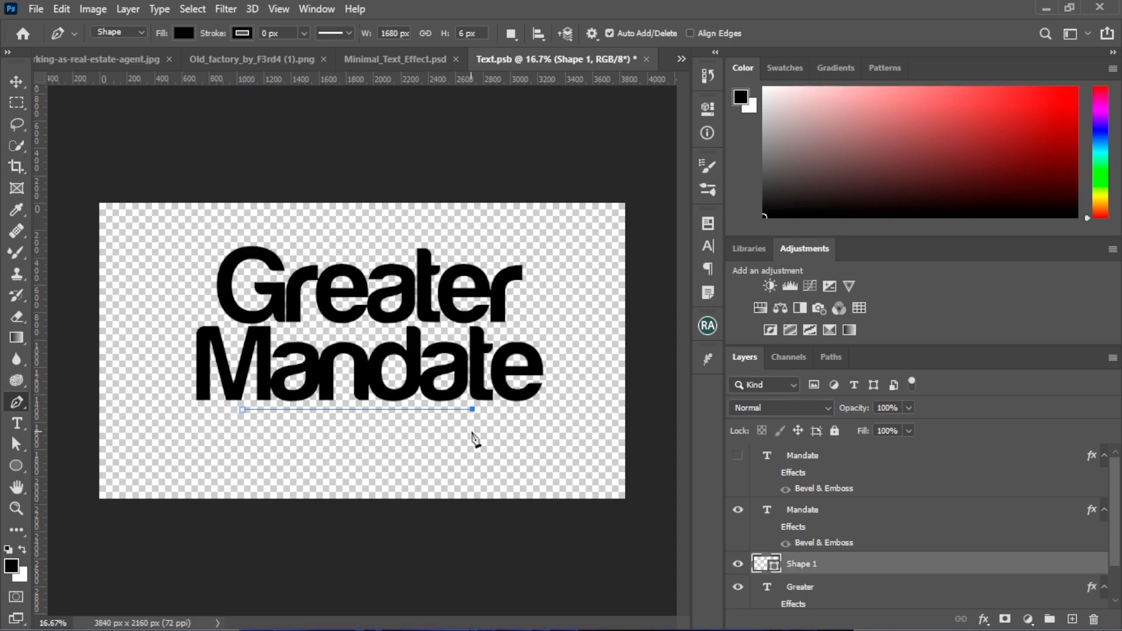
{"action": "left_click", "coordinate": [479, 423]}
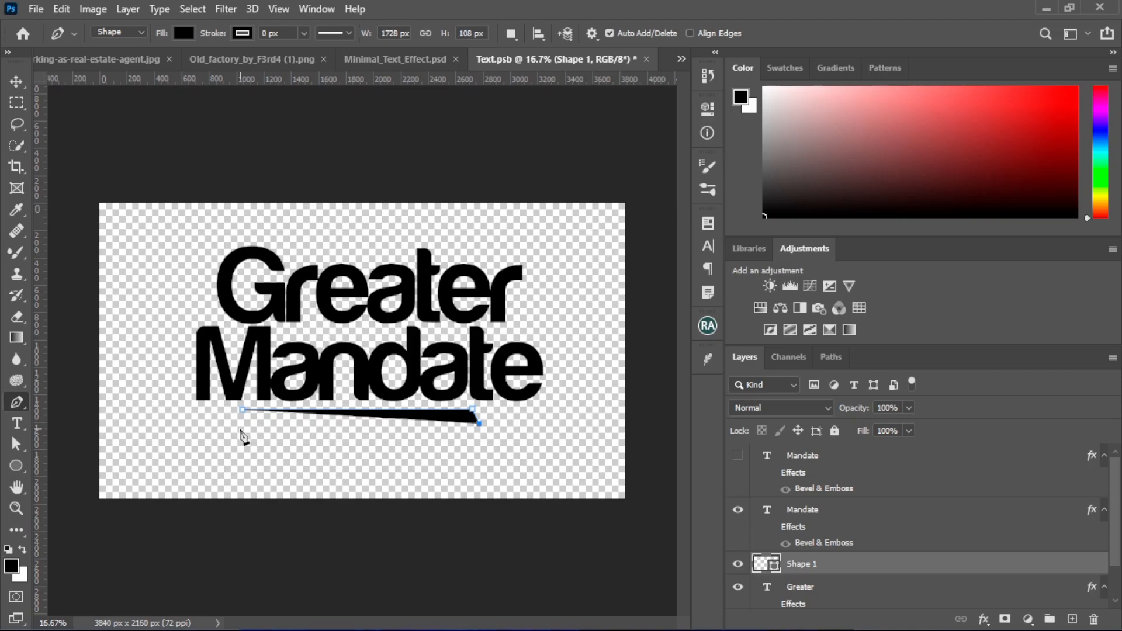
{"action": "left_click", "coordinate": [241, 429]}
{"action": "left_click", "coordinate": [242, 410]}
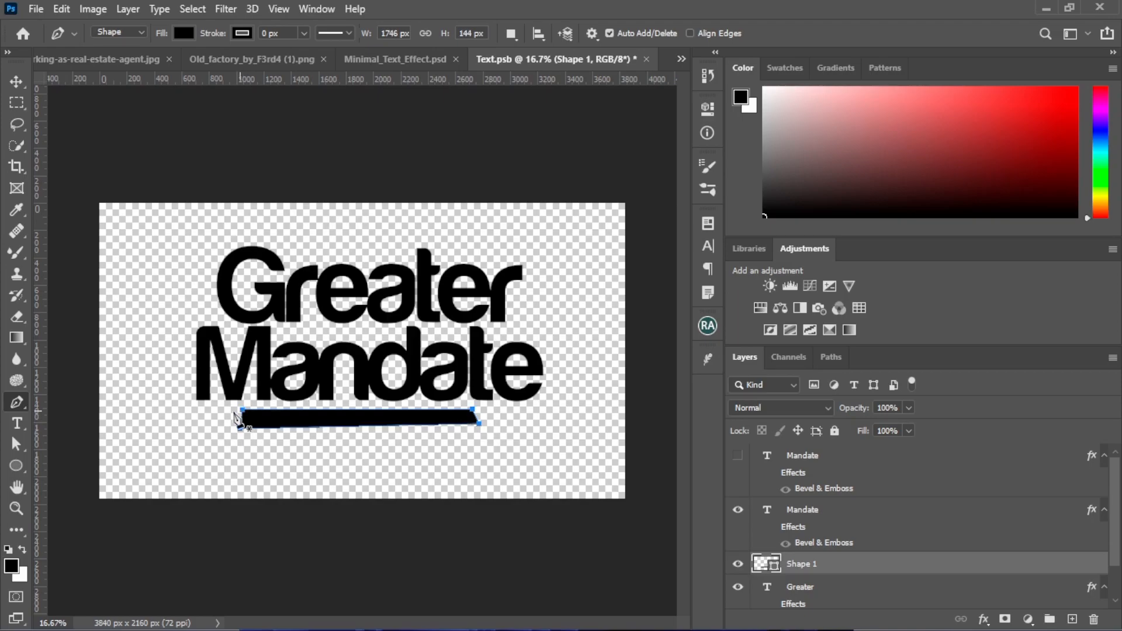
Scale the bar proportionally to about 115% and position it just below the Mandate text
{"action": "key", "text": "v"}
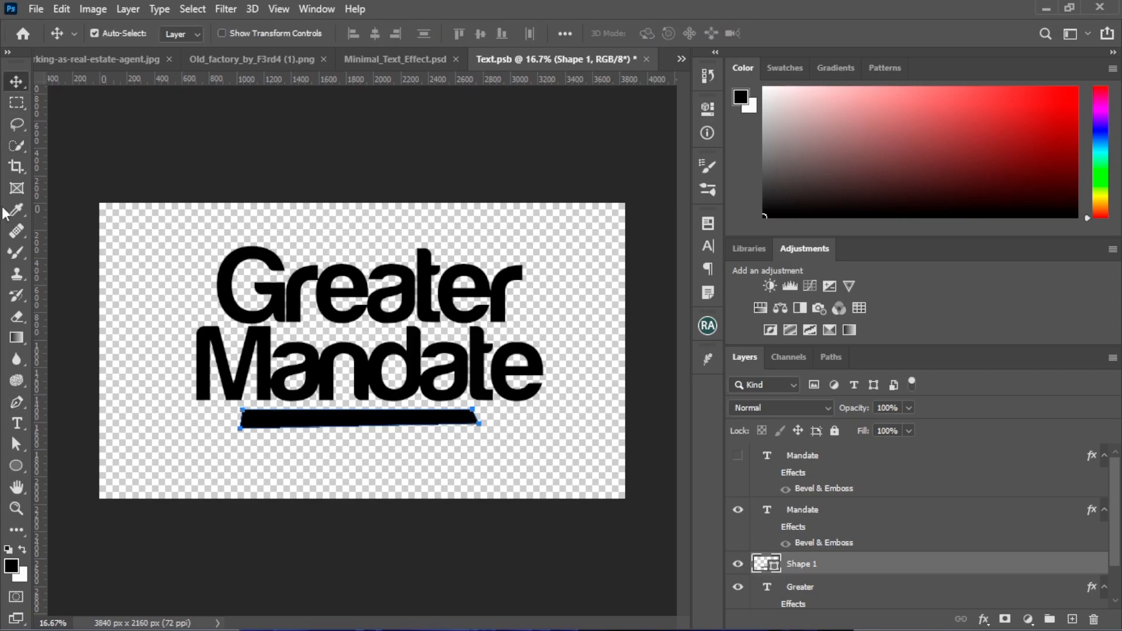
{"action": "left_click", "coordinate": [366, 455]}
{"action": "left_click_drag", "start_coordinate": [326, 420], "coordinate": [335, 417]}
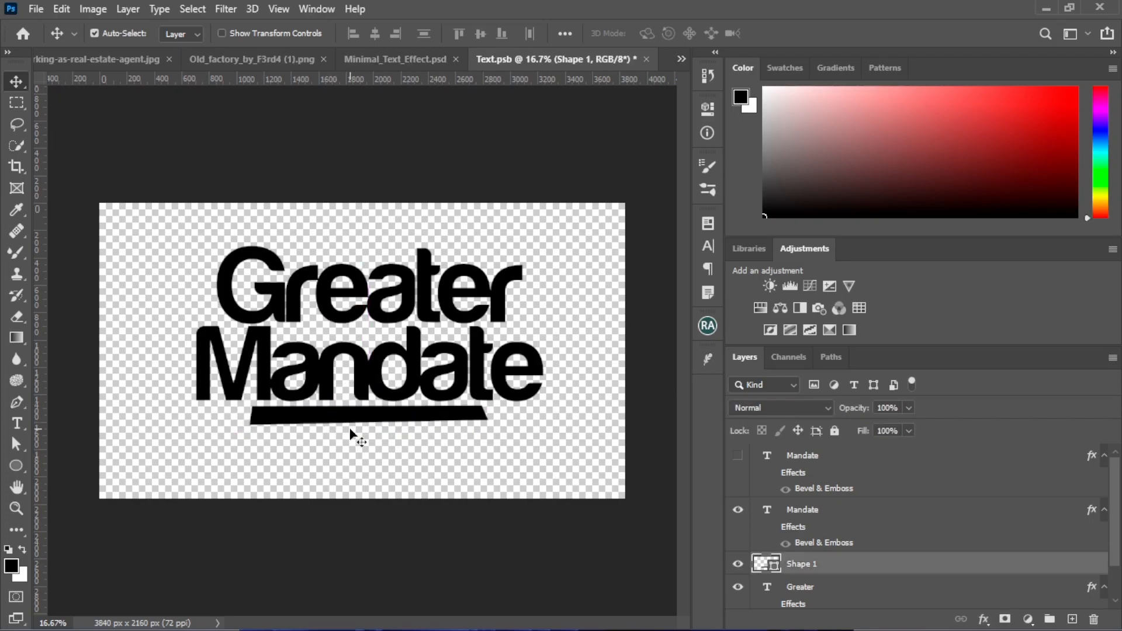
{"action": "key", "text": "ctrl+t"}
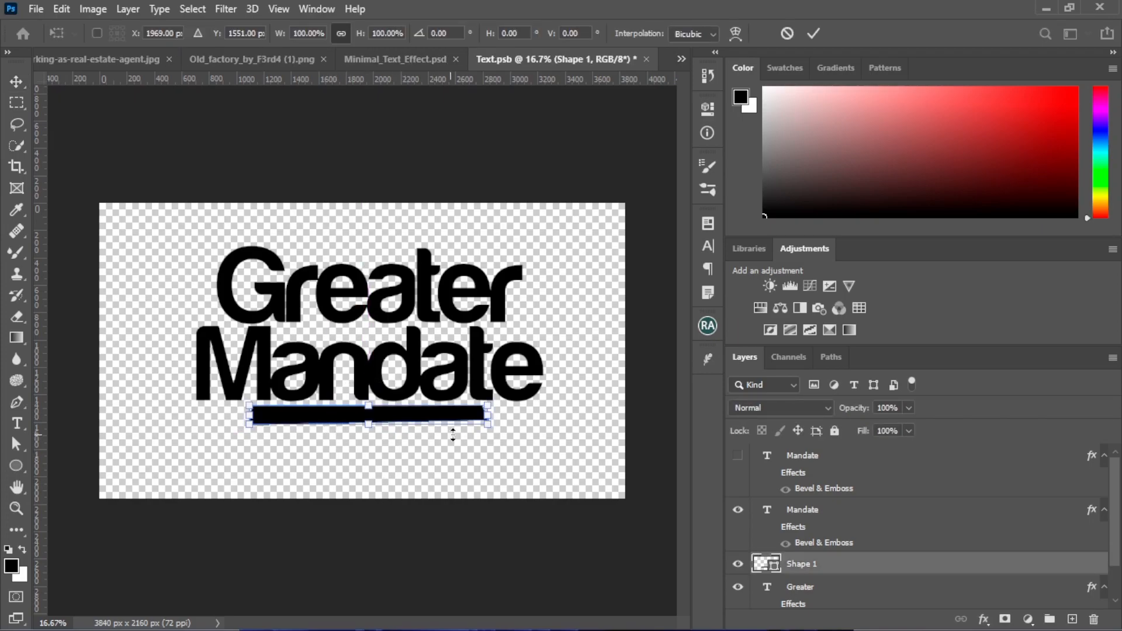
{"action": "left_click_drag", "start_coordinate": [486, 423], "coordinate": [522, 436]}
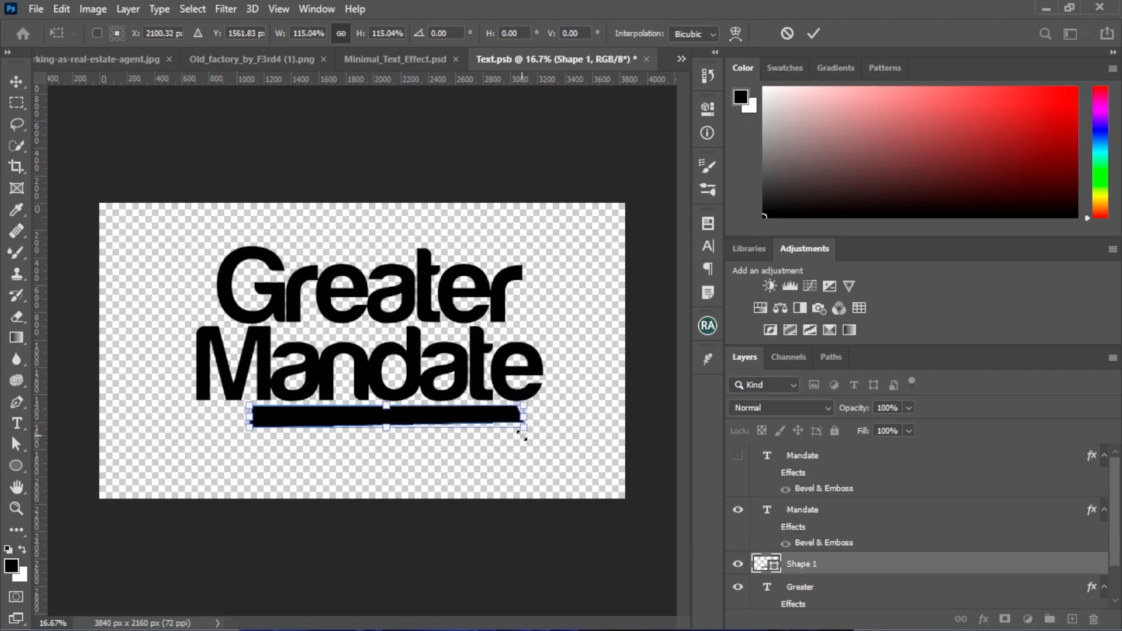
{"action": "key", "text": "Return"}
{"action": "left_click", "coordinate": [392, 450]}
{"action": "left_click_drag", "start_coordinate": [387, 420], "coordinate": [372, 422]}
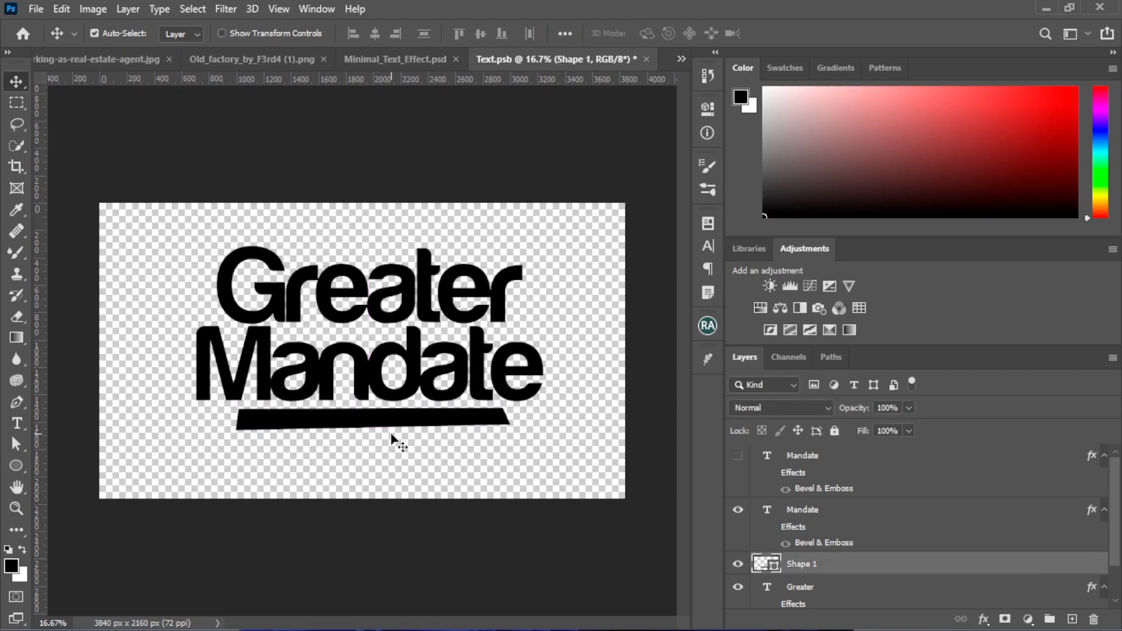
Shift the Greater and Mandate texts and the bar together slightly left so the group sits centred on the canvas
{"action": "left_click_drag", "start_coordinate": [143, 272], "coordinate": [451, 423]}
{"action": "left_click", "coordinate": [456, 454]}
Shorten the bar slightly from its right end and nudge it right beneath the Mandate text
{"action": "left_click", "coordinate": [444, 426]}
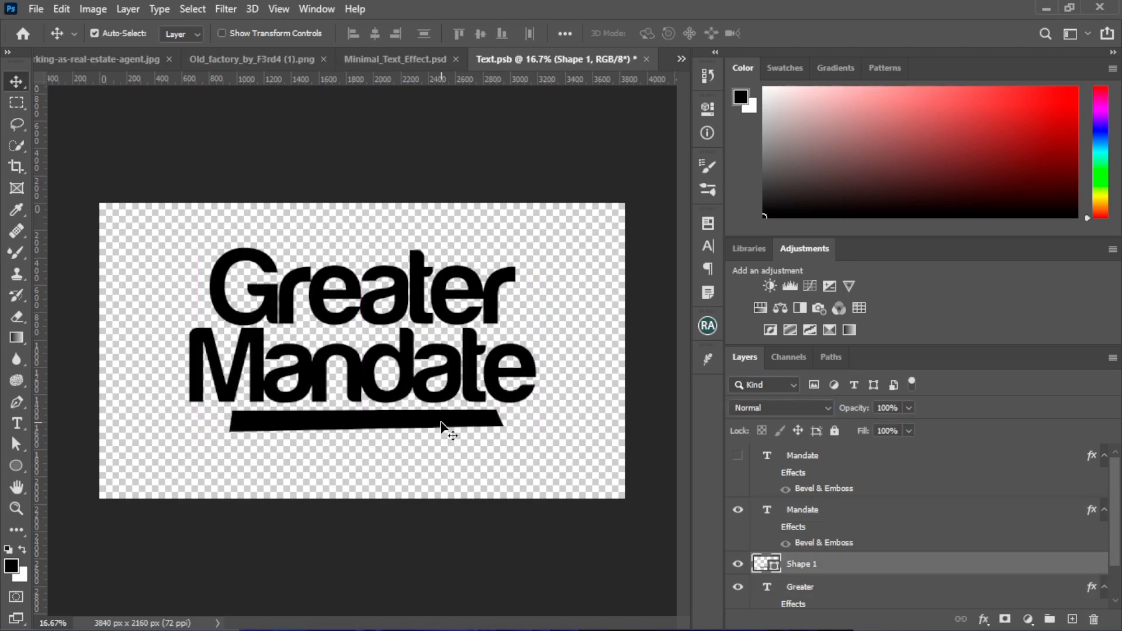
{"action": "key", "text": "ctrl+t"}
{"action": "left_click_drag", "start_coordinate": [502, 419], "coordinate": [491, 418]}
{"action": "key", "text": "Return"}
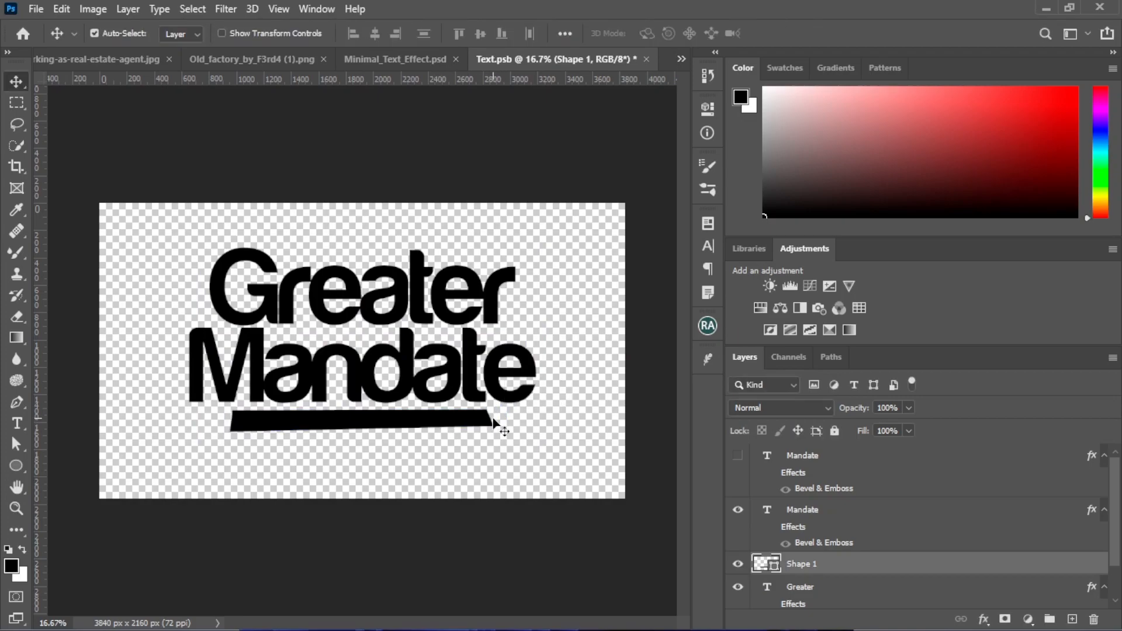
{"action": "key", "text": "shift+Right"}
{"action": "key", "text": "shift+Right"}
{"action": "key", "text": "shift+Right"}
{"action": "left_click", "coordinate": [434, 474]}
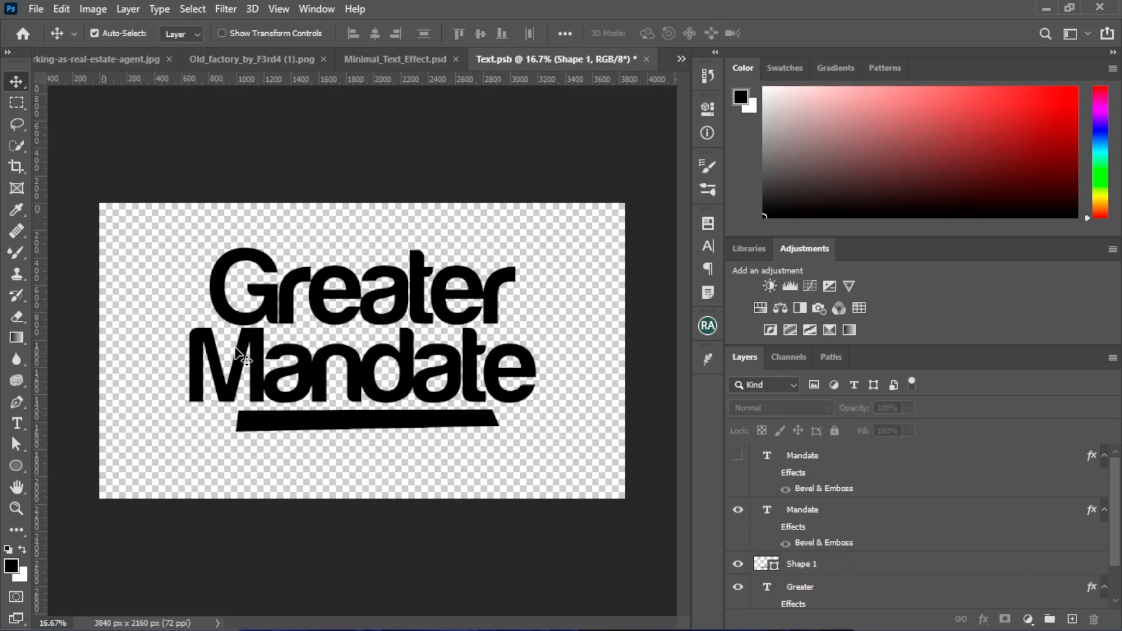
Align the Greater and Mandate text layers to the horizontal centre of the whole canvas
{"action": "left_click", "coordinate": [280, 426]}
{"action": "left_click_drag", "start_coordinate": [225, 263], "coordinate": [402, 381]}
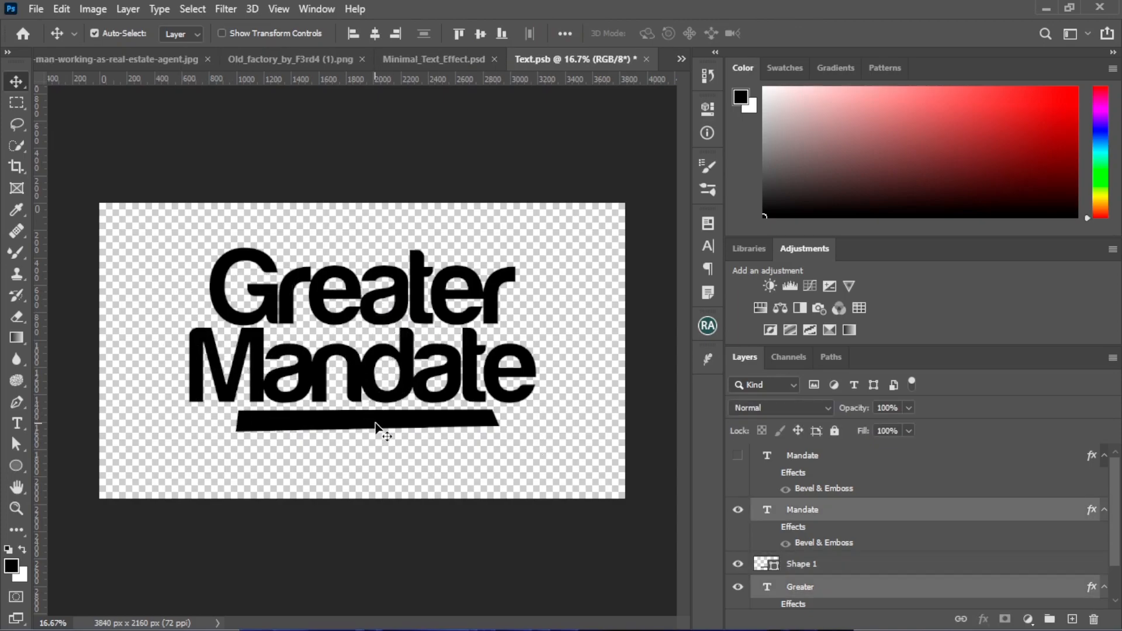
{"action": "key", "text": "ctrl+a"}
{"action": "left_click", "coordinate": [374, 34]}
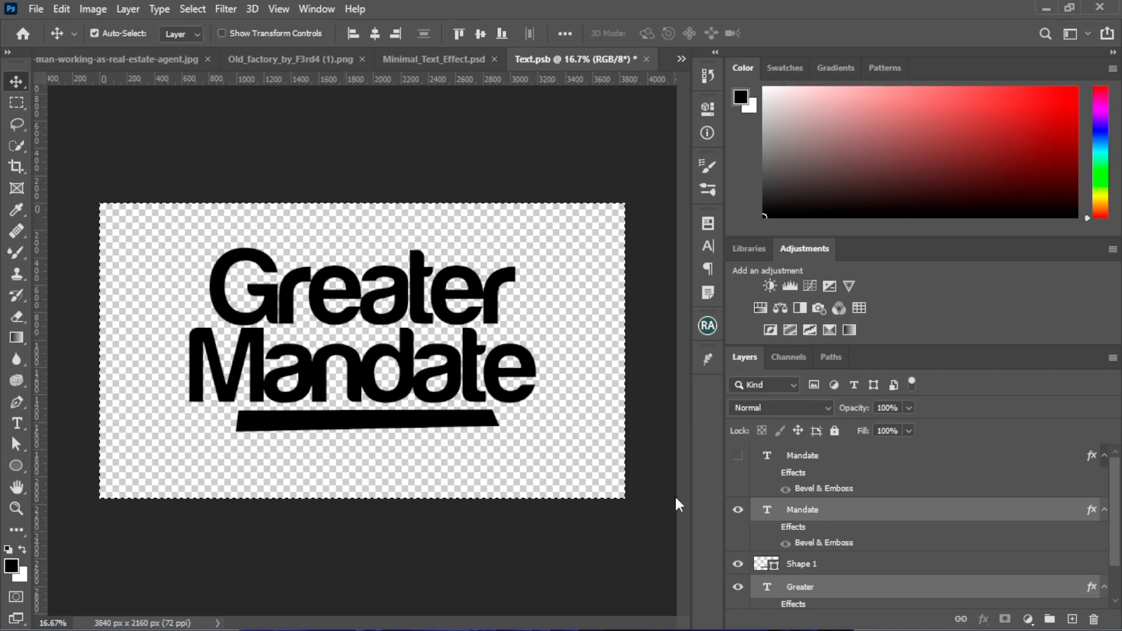
{"action": "key", "text": "ctrl+d"}
{"action": "left_click", "coordinate": [490, 465]}
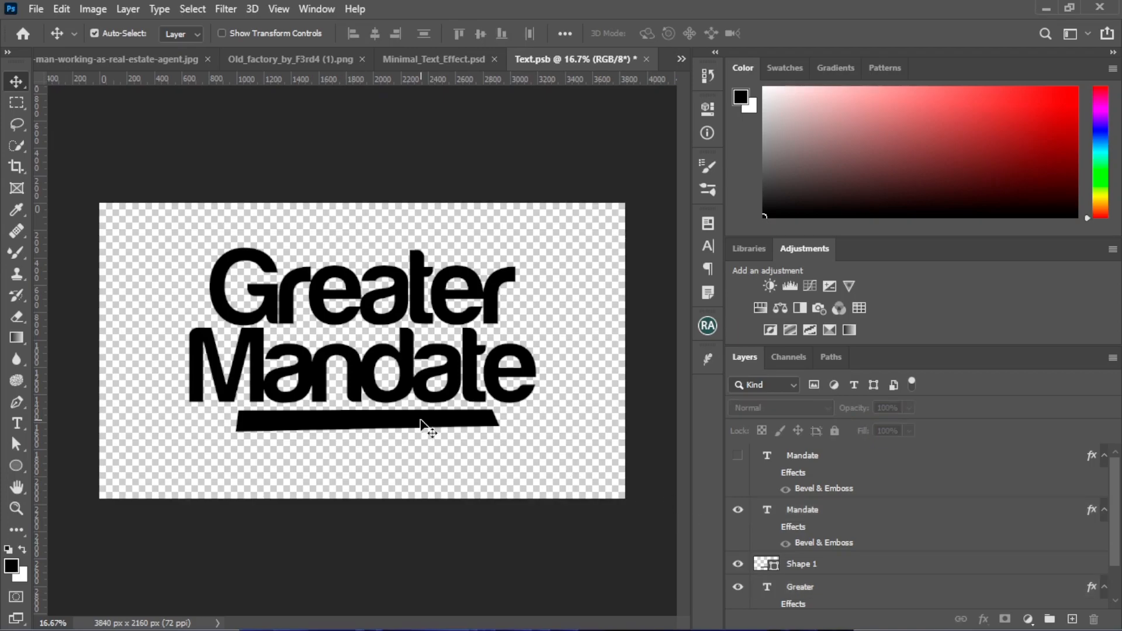
Align the bar shape to the horizontal centre of the whole canvas
{"action": "left_click", "coordinate": [421, 420]}
{"action": "key", "text": "ctrl"}
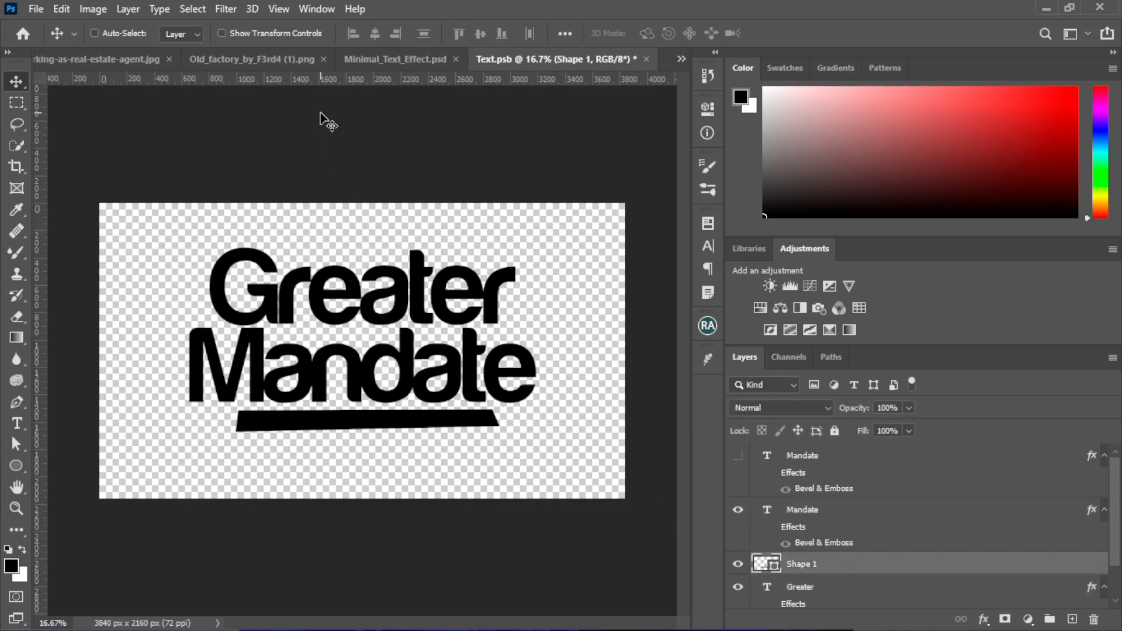
{"action": "key", "text": "ctrl+a"}
{"action": "left_click", "coordinate": [376, 35]}
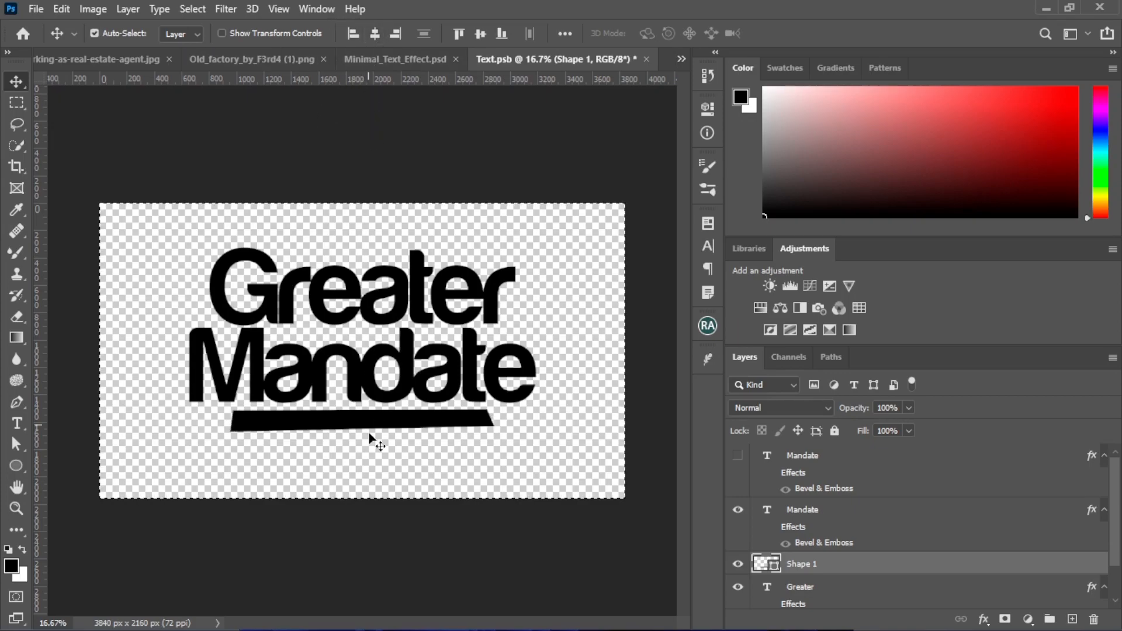
{"action": "key", "text": "ctrl+d"}
Select the Greater text layer and save the edited Text.psb document
{"action": "left_click", "coordinate": [328, 306]}
{"action": "key", "text": "ctrl"}
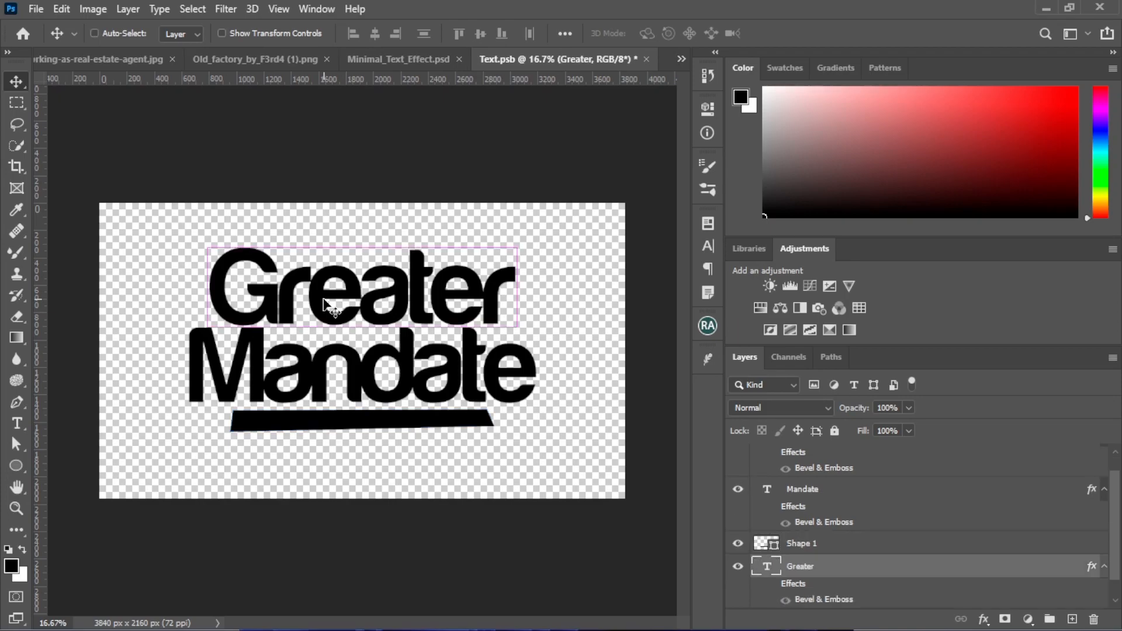
{"action": "key", "text": "ctrl+a"}
{"action": "key", "text": "ctrl"}
{"action": "key", "text": "ctrl+s"}
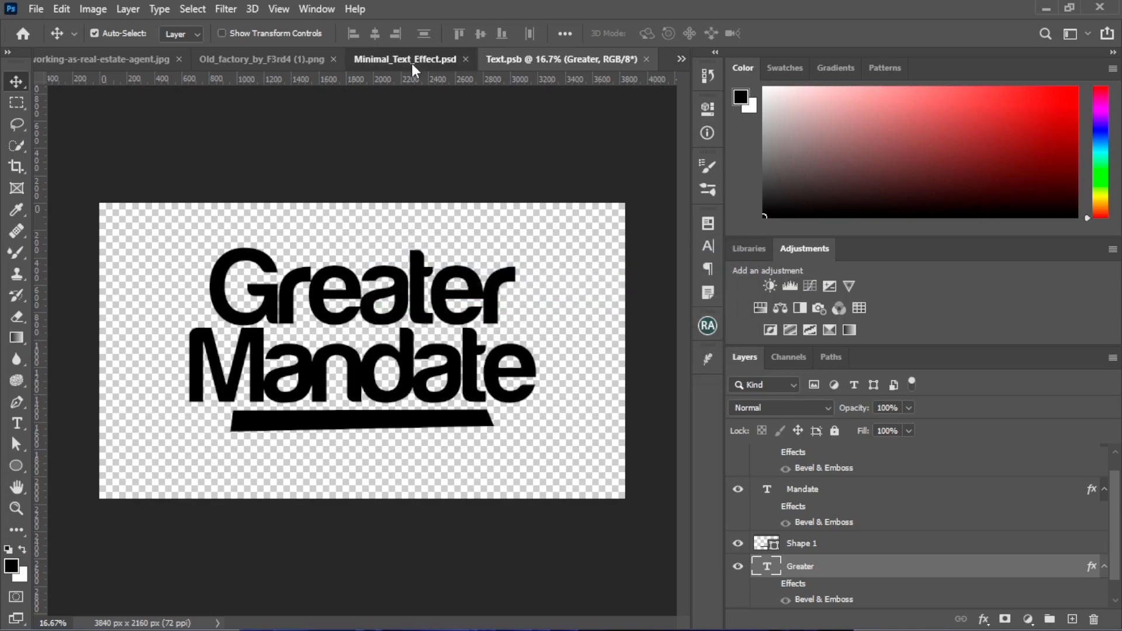
Stamp the visible 3D title onto a new layer in Minimal_Text_Effect.psd and bring that layer into the Greater Mandate flyer
{"action": "left_click", "coordinate": [411, 62]}
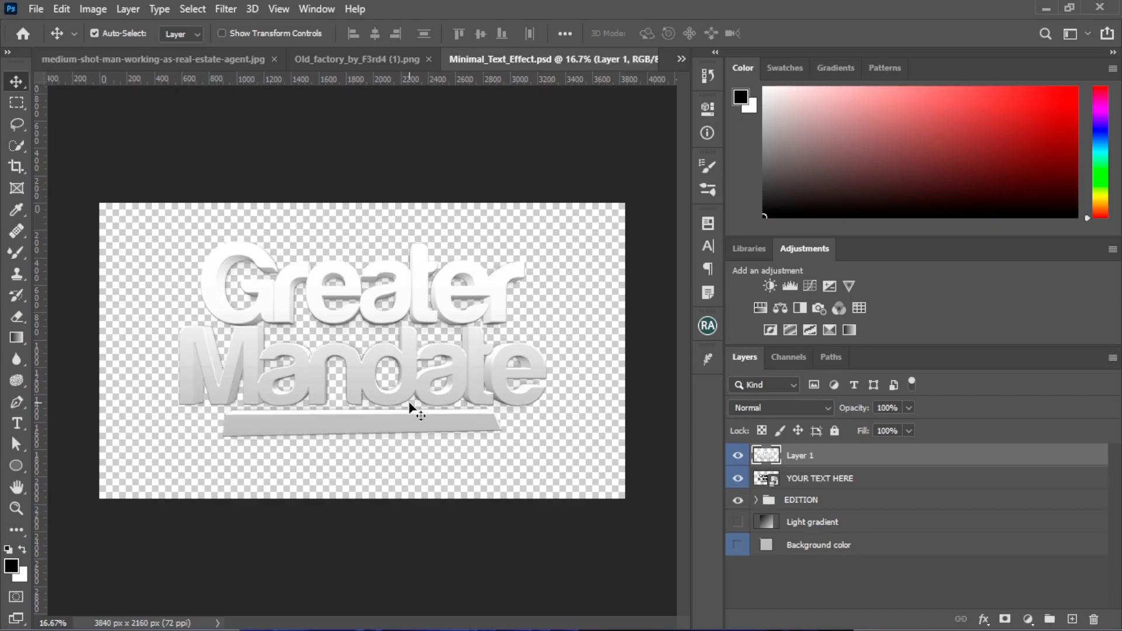
{"action": "left_click_drag", "start_coordinate": [266, 307], "coordinate": [141, 190]}
{"action": "left_click_drag", "start_coordinate": [181, 251], "coordinate": [570, 269]}
{"action": "left_click", "coordinate": [569, 265]}
{"action": "left_click_drag", "start_coordinate": [343, 388], "coordinate": [309, 377]}
Scale the 3D title down to slightly under half its size and place it on the flyer's left side beside the man's head
{"action": "key", "text": "ctrl+t"}
{"action": "left_click_drag", "start_coordinate": [660, 105], "coordinate": [352, 346]}
{"action": "left_click_drag", "start_coordinate": [200, 424], "coordinate": [369, 348]}
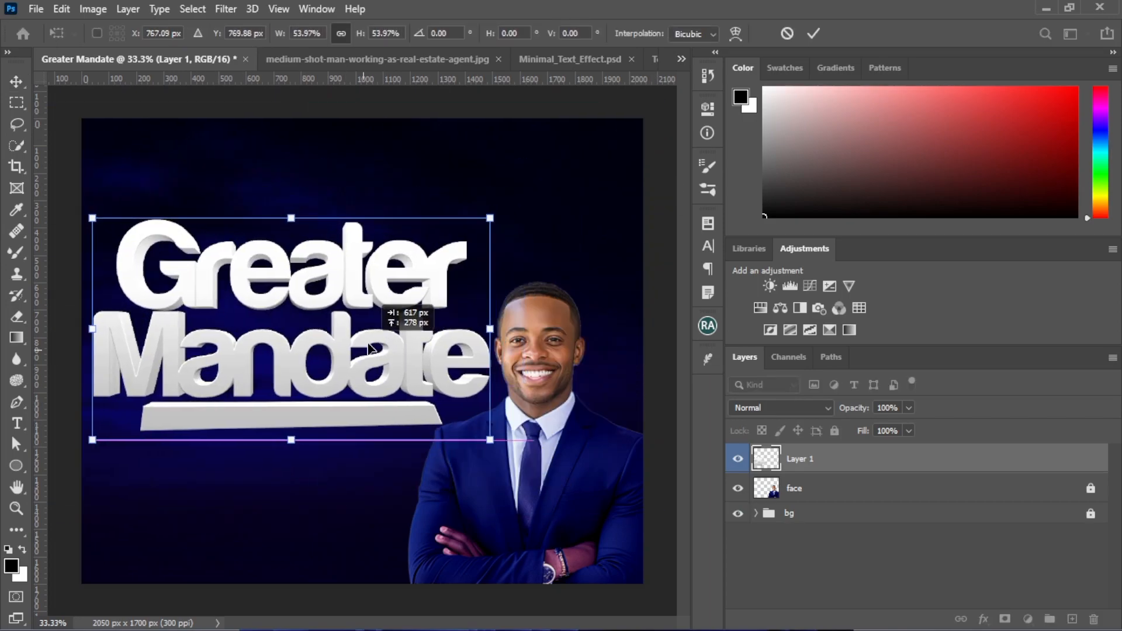
{"action": "left_click_drag", "start_coordinate": [490, 218], "coordinate": [452, 239]}
{"action": "left_click_drag", "start_coordinate": [369, 306], "coordinate": [402, 272]}
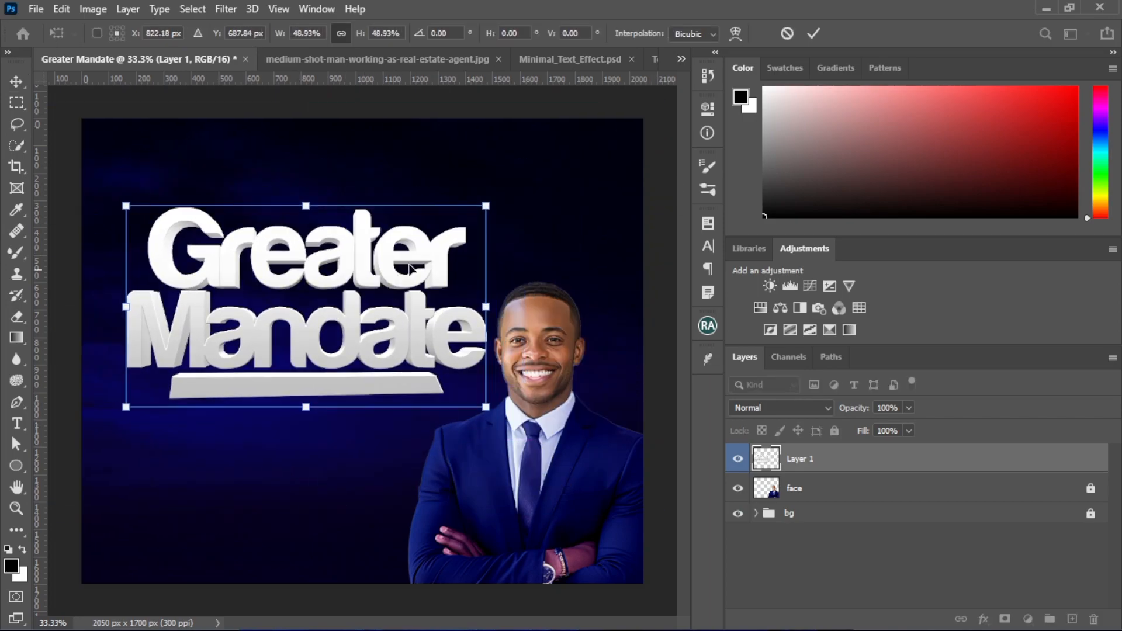
{"action": "left_click_drag", "start_coordinate": [486, 206], "coordinate": [474, 213]}
{"action": "left_click_drag", "start_coordinate": [312, 340], "coordinate": [295, 372]}
{"action": "key", "text": "Return"}
{"action": "key", "text": "ctrl+minus"}
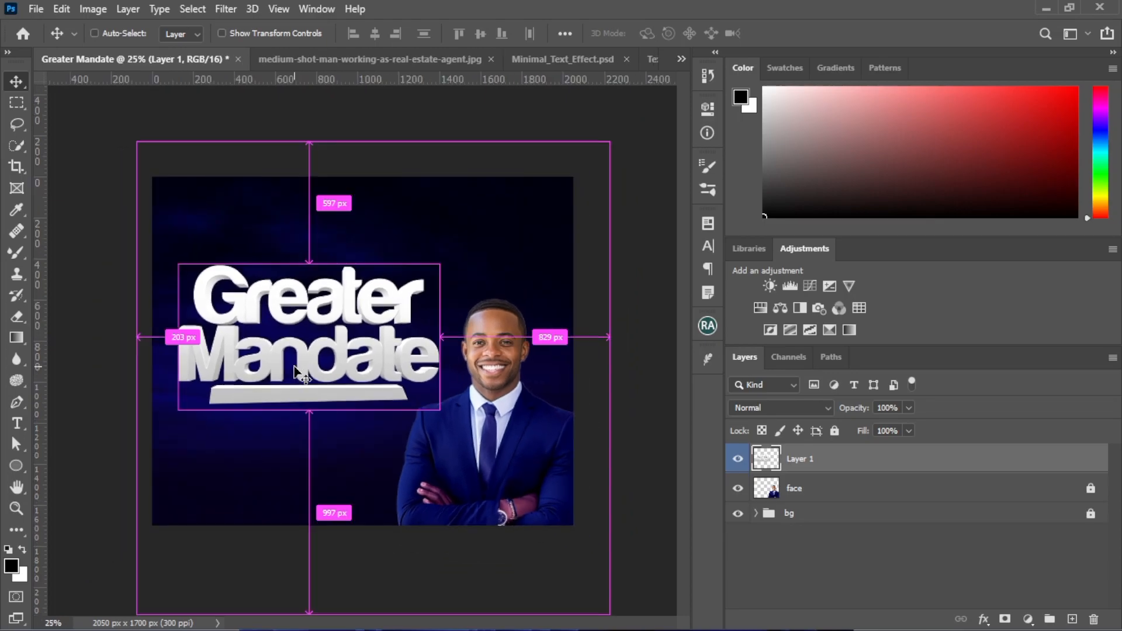
Move the 3D title slightly down and left, and shift the unlocked man cutout toward it
{"action": "left_click", "coordinate": [66, 404]}
{"action": "left_click_drag", "start_coordinate": [252, 351], "coordinate": [249, 358]}
{"action": "left_click_drag", "start_coordinate": [463, 470], "coordinate": [475, 446]}
Scale the man cutout up to about 113% and place it over the flyer's lower right corner
{"action": "key", "text": "ctrl"}
{"action": "key", "text": "ctrl+t"}
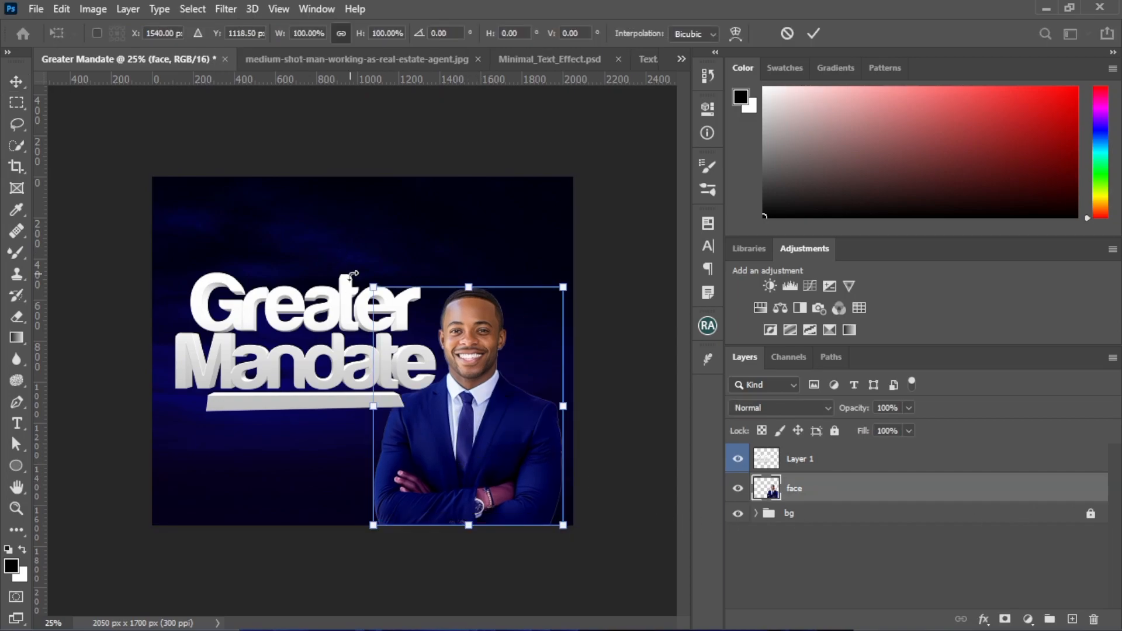
{"action": "mouse_move", "coordinate": [370, 287]}
{"action": "left_mouse_down"}
{"action": "mouse_move", "coordinate": [351, 260]}
{"action": "mouse_move", "coordinate": [365, 275]}
{"action": "left_mouse_up"}
{"action": "left_click_drag", "start_coordinate": [537, 461], "coordinate": [545, 464]}
{"action": "left_click_drag", "start_coordinate": [575, 531], "coordinate": [584, 542]}
{"action": "left_click_drag", "start_coordinate": [485, 459], "coordinate": [496, 467]}
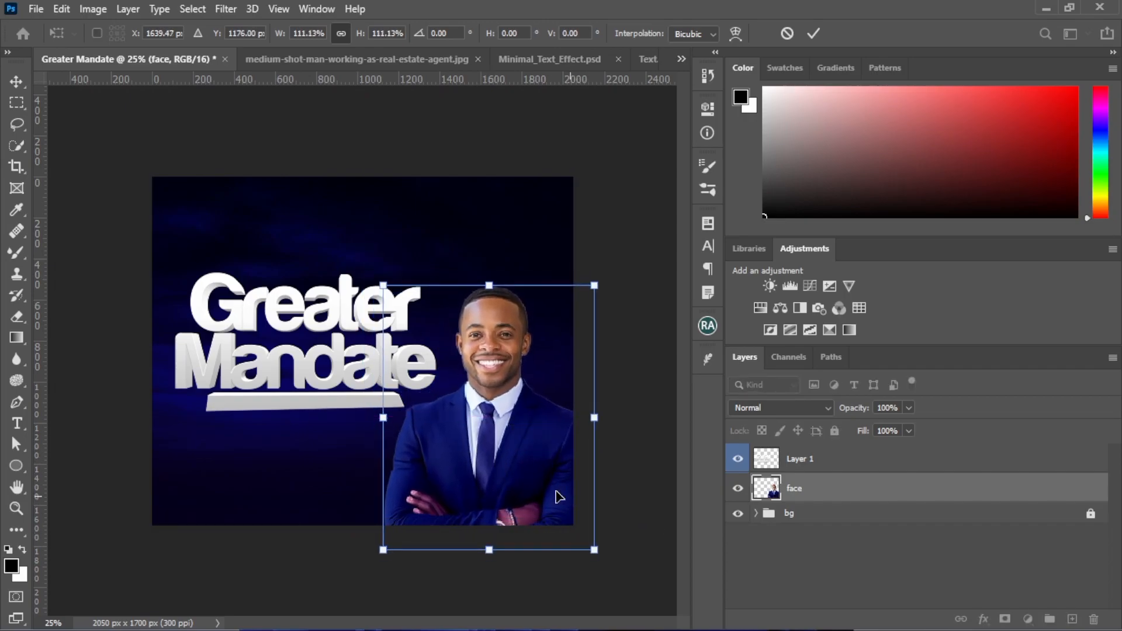
{"action": "left_click_drag", "start_coordinate": [376, 286], "coordinate": [370, 279]}
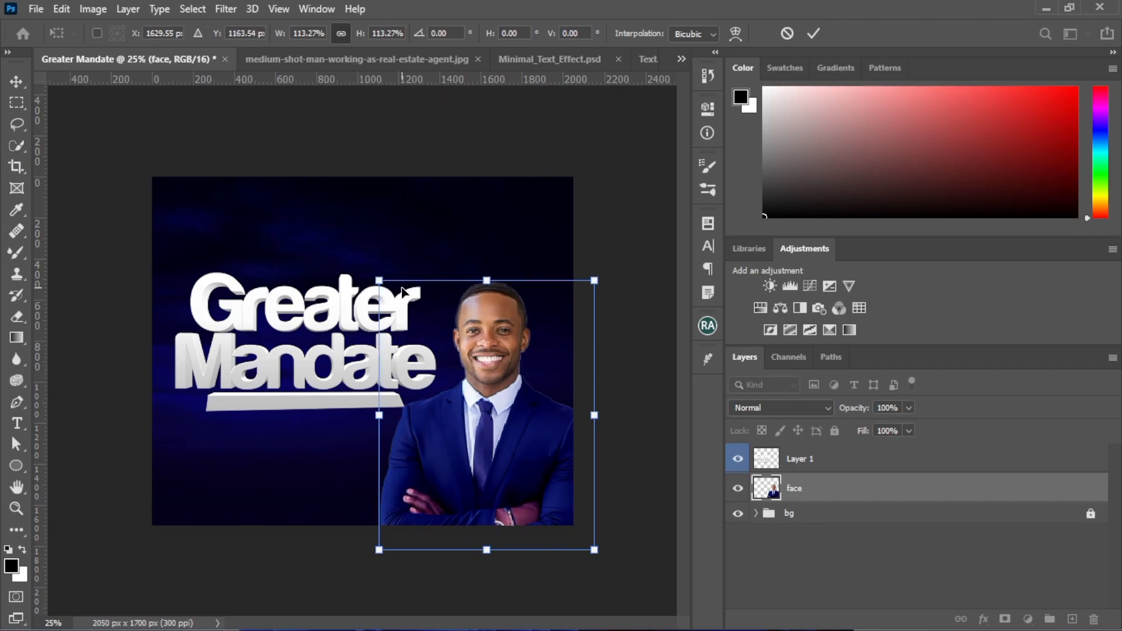
{"action": "key", "text": "Return"}
Raise the man cutout and enlarge it further so the body runs past the flyer's bottom and right edges
{"action": "left_click_drag", "start_coordinate": [499, 441], "coordinate": [494, 427]}
{"action": "key", "text": "ctrl+t"}
{"action": "left_click_drag", "start_coordinate": [648, 568], "coordinate": [647, 571]}
{"action": "left_click_drag", "start_coordinate": [531, 501], "coordinate": [499, 484]}
{"action": "left_click_drag", "start_coordinate": [347, 253], "coordinate": [357, 258]}
{"action": "key", "text": "Return"}
Move the 3D title up beside the man's face, then shrink the man slightly and adjust his position
{"action": "left_click_drag", "start_coordinate": [283, 356], "coordinate": [274, 336]}
{"action": "left_click_drag", "start_coordinate": [448, 431], "coordinate": [457, 431]}
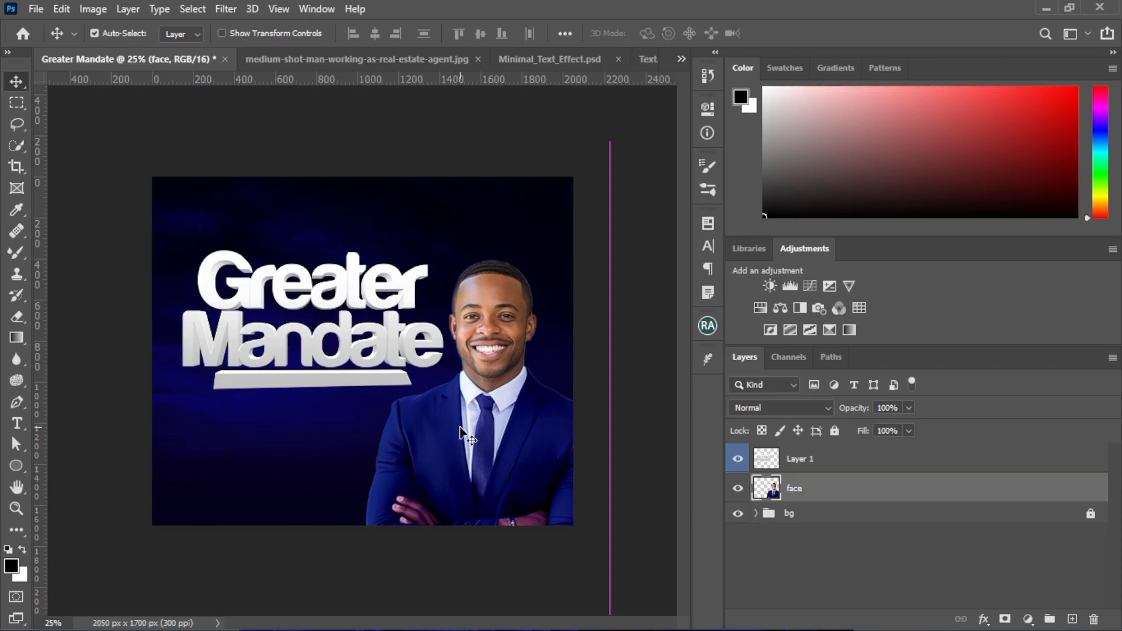
{"action": "key", "text": "ctrl+t"}
{"action": "left_click_drag", "start_coordinate": [367, 260], "coordinate": [374, 268]}
{"action": "key", "text": "Return"}
{"action": "left_click_drag", "start_coordinate": [479, 502], "coordinate": [478, 496]}
Nudge the 3D title three steps left and three steps up, clear of the man's head
{"action": "left_click_drag", "start_coordinate": [310, 362], "coordinate": [310, 362]}
{"action": "key", "text": "Left"}
{"action": "key", "text": "Left"}
{"action": "key", "text": "Left"}
{"action": "key", "text": "Up"}
{"action": "key", "text": "Up"}
{"action": "key", "text": "Up"}
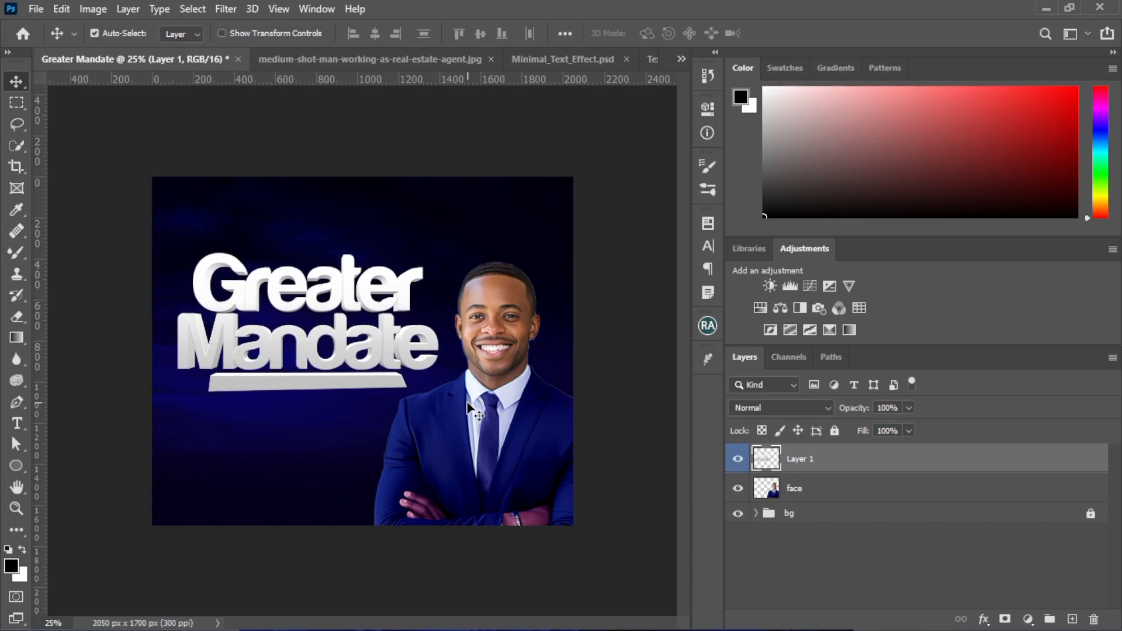
Put the 3D title's Layer 1 into a group named theme and collapse the group
{"action": "left_click", "coordinate": [473, 414]}
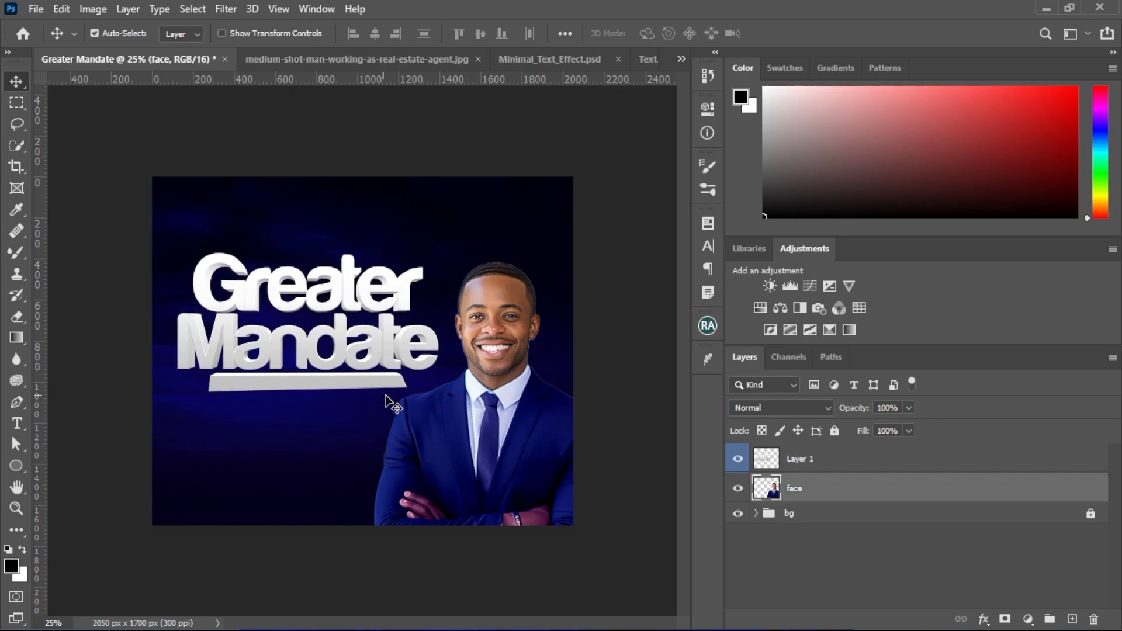
{"action": "left_click", "coordinate": [825, 466]}
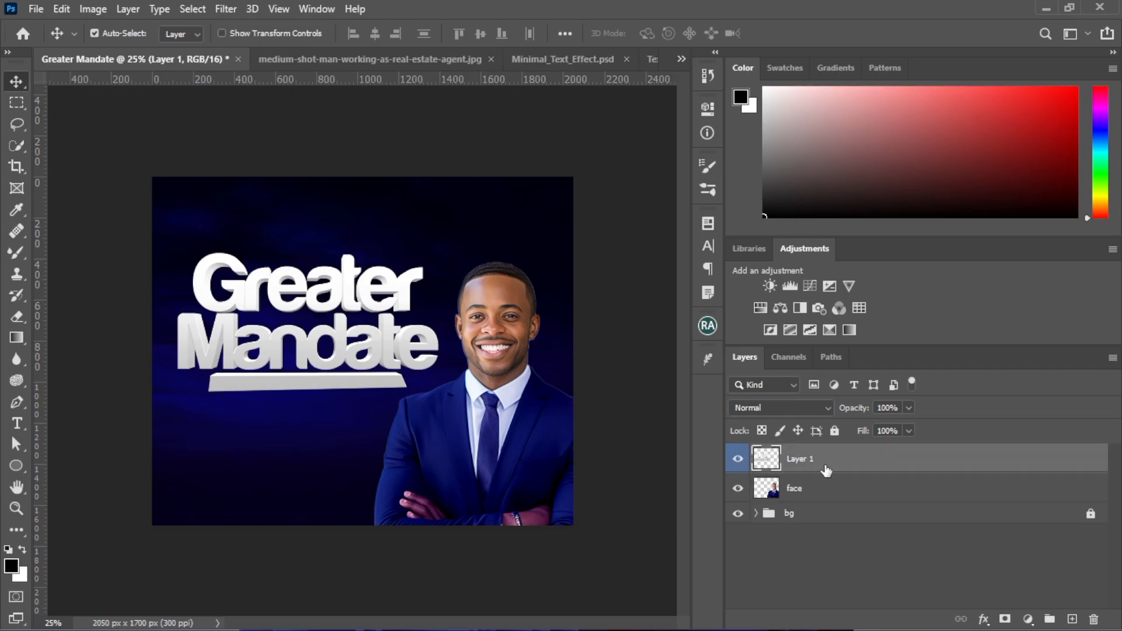
{"action": "key", "text": "ctrl+g"}
{"action": "left_click", "coordinate": [755, 455]}
{"action": "double_click", "coordinate": [795, 455]}
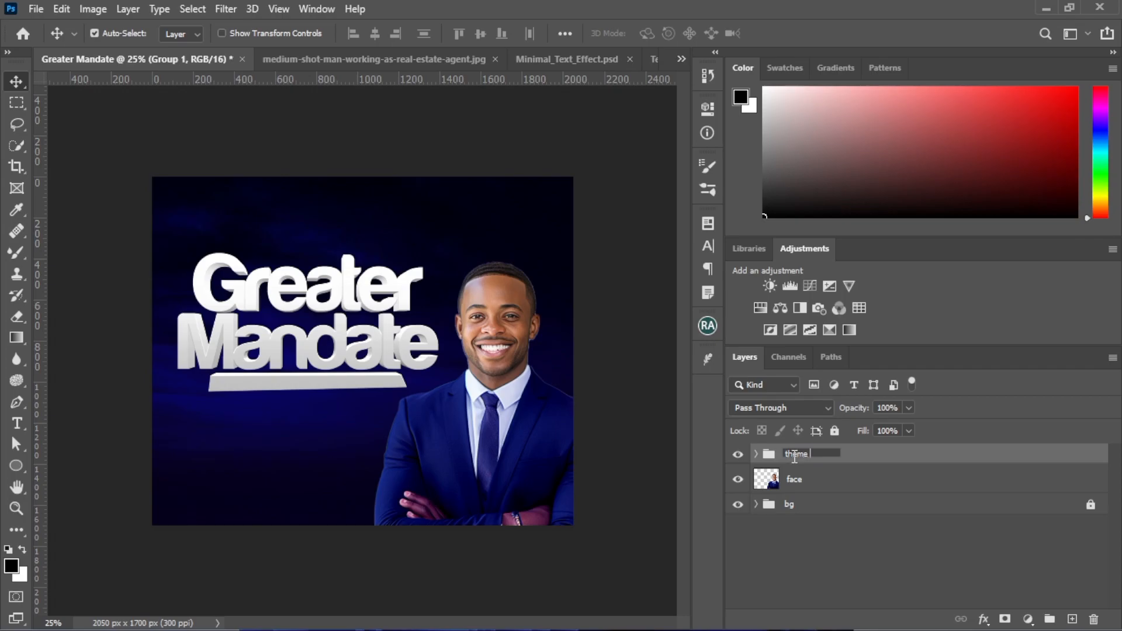
Put the face layer into its own collapsed group named image
{"action": "left_click", "coordinate": [829, 479]}
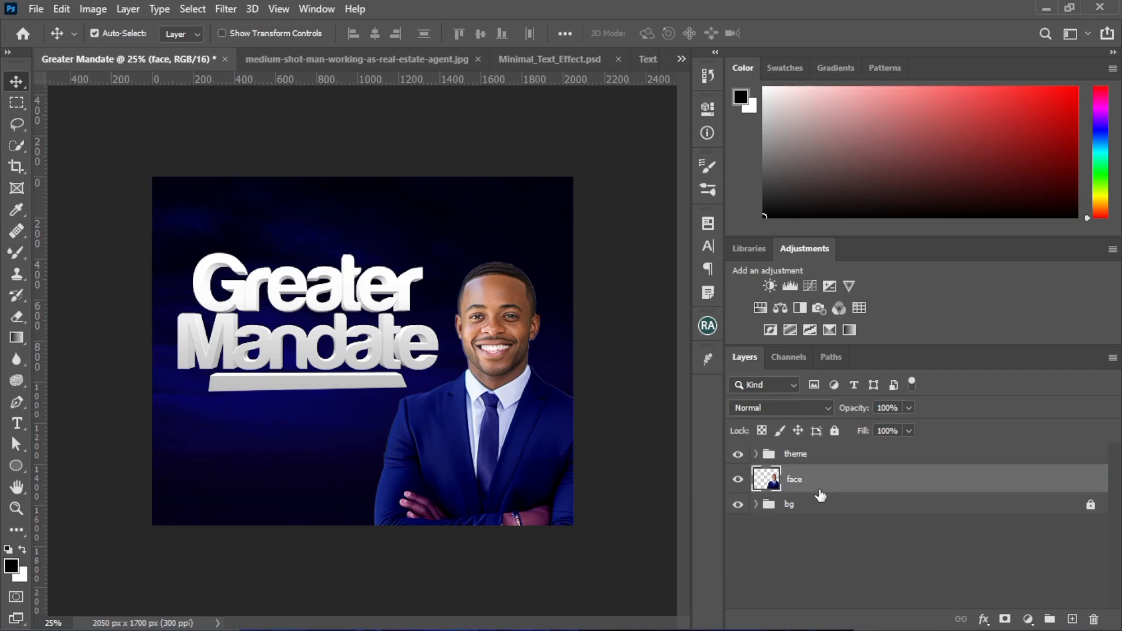
{"action": "key", "text": "ctrl+g"}
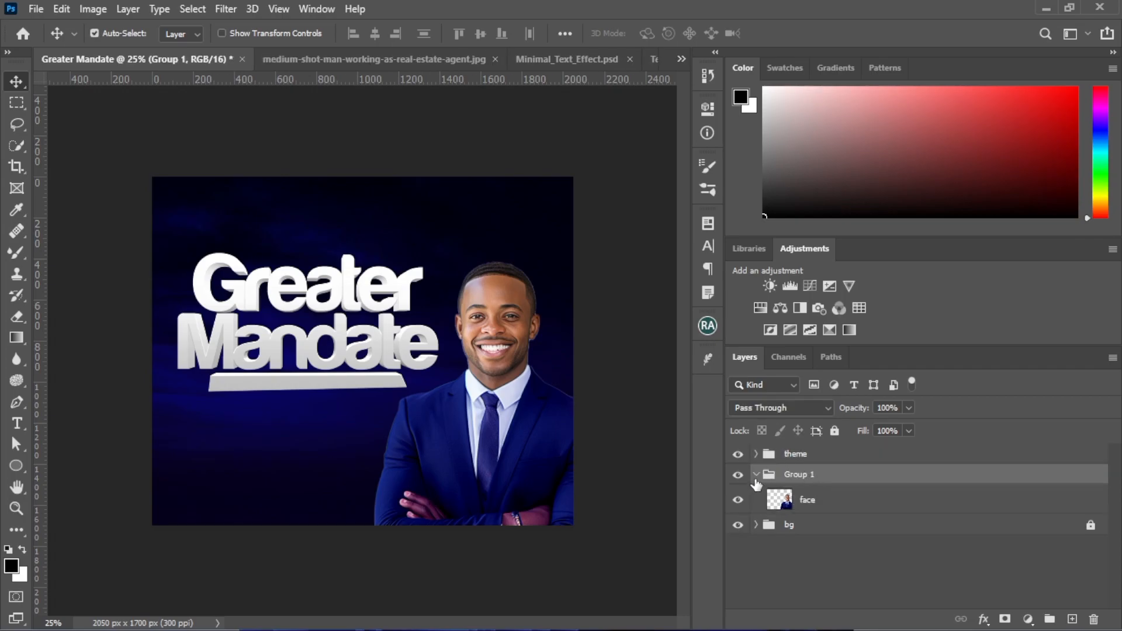
{"action": "left_click", "coordinate": [756, 478]}
{"action": "double_click", "coordinate": [796, 478]}
{"action": "type", "text": "im"}
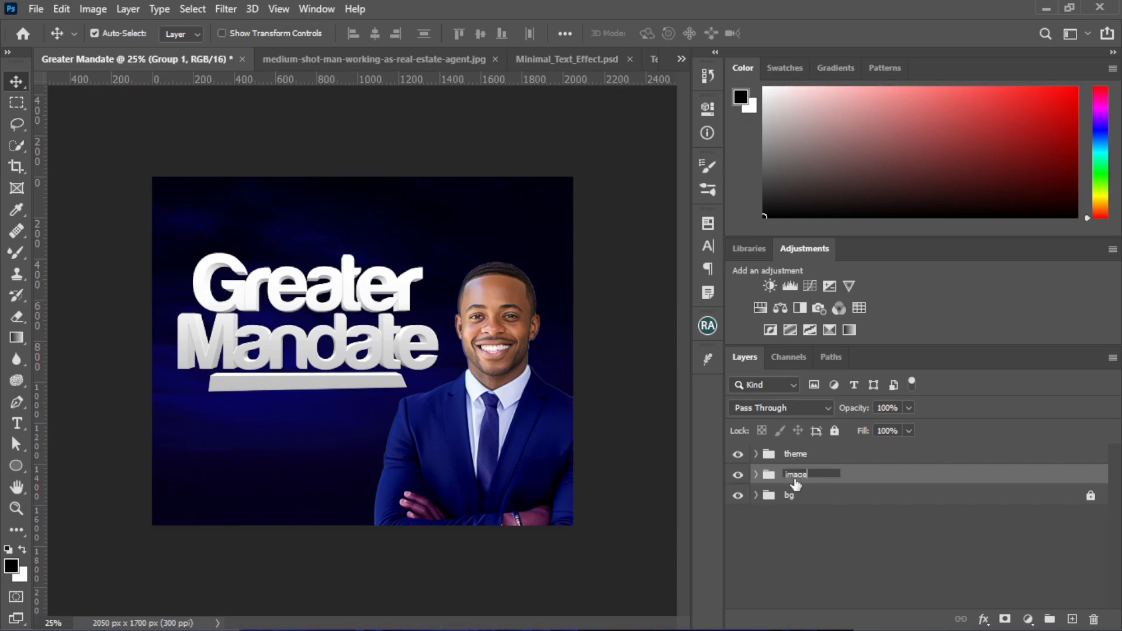
{"action": "type", "text": "age"}
{"action": "key", "text": "Return"}
Fade out the man's lower body on the face layer with a soft Eraser, using brush sizes from 400 up to 800
{"action": "left_click", "coordinate": [417, 498]}
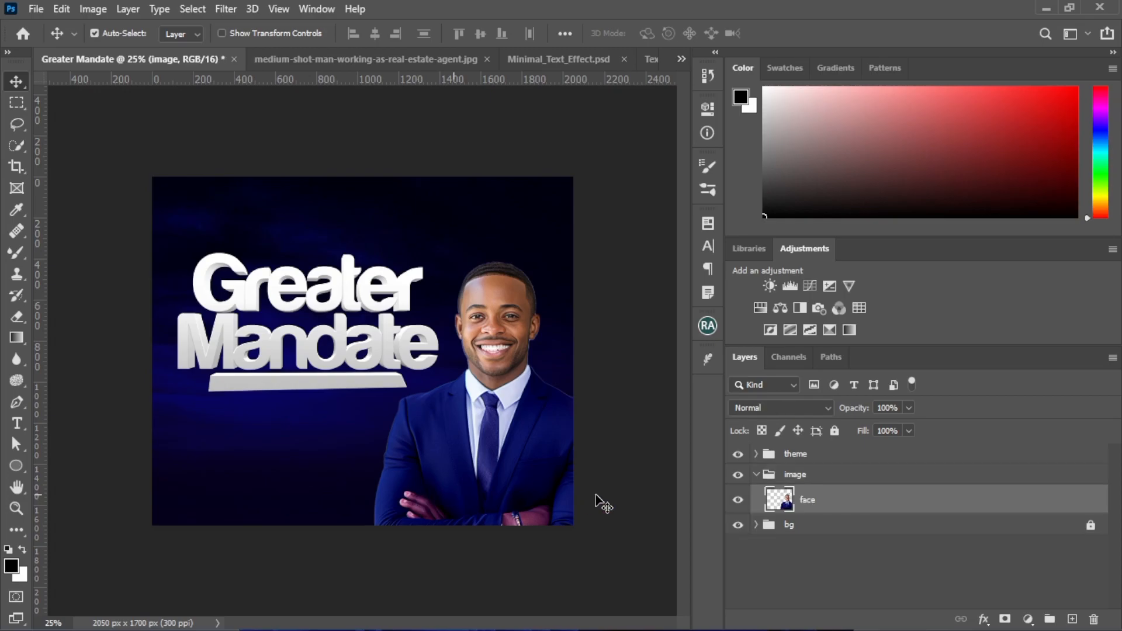
{"action": "left_click", "coordinate": [18, 316]}
{"action": "key", "text": "bracketleft"}
{"action": "key", "text": "bracketleft"}
{"action": "key", "text": "bracketleft"}
{"action": "key", "text": "bracketleft"}
{"action": "key", "text": "bracketleft"}
{"action": "mouse_move", "coordinate": [328, 531]}
{"action": "left_mouse_down"}
{"action": "mouse_move", "coordinate": [601, 545]}
{"action": "mouse_move", "coordinate": [395, 529]}
{"action": "mouse_move", "coordinate": [413, 518]}
{"action": "mouse_move", "coordinate": [597, 537]}
{"action": "mouse_move", "coordinate": [383, 518]}
{"action": "mouse_move", "coordinate": [345, 499]}
{"action": "mouse_move", "coordinate": [417, 515]}
{"action": "mouse_move", "coordinate": [393, 497]}
{"action": "mouse_move", "coordinate": [419, 510]}
{"action": "left_mouse_up"}
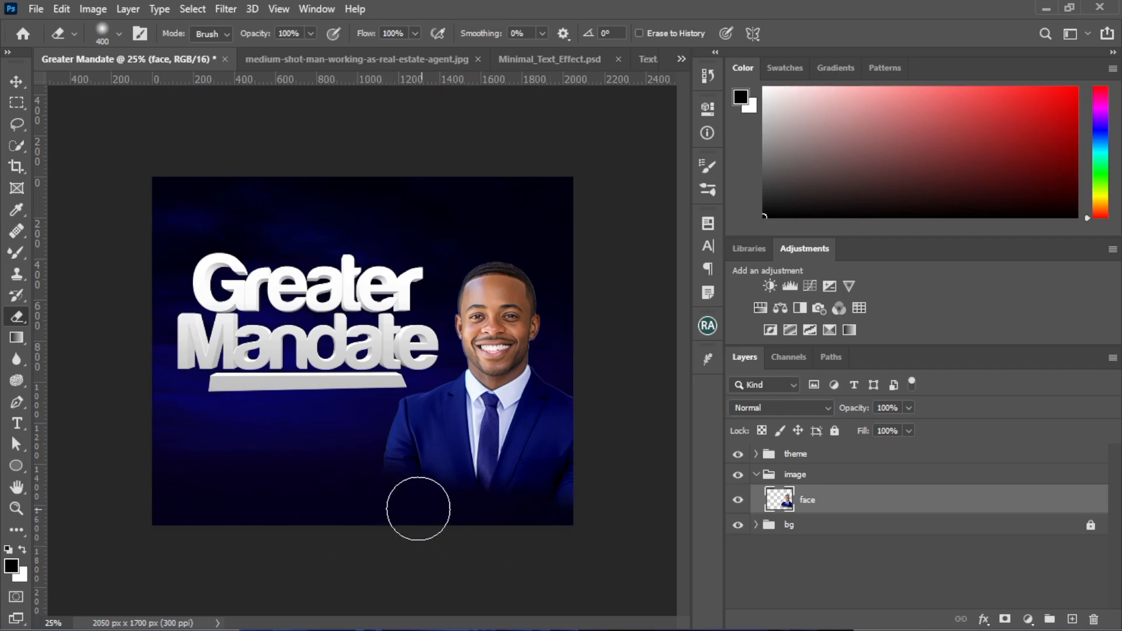
{"action": "key", "text": "bracketright"}
{"action": "key", "text": "bracketright"}
{"action": "key", "text": "bracketright"}
{"action": "key", "text": "bracketright"}
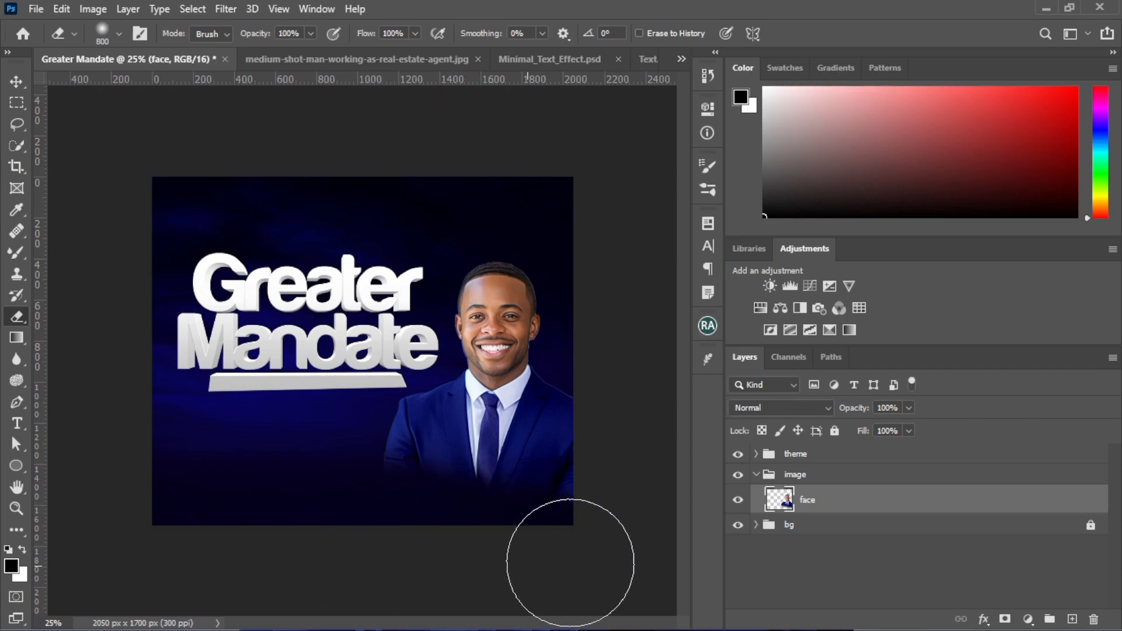
Collapse and lock the theme and image groups
{"action": "left_click", "coordinate": [17, 81]}
{"action": "left_click", "coordinate": [245, 413]}
{"action": "left_click", "coordinate": [255, 385]}
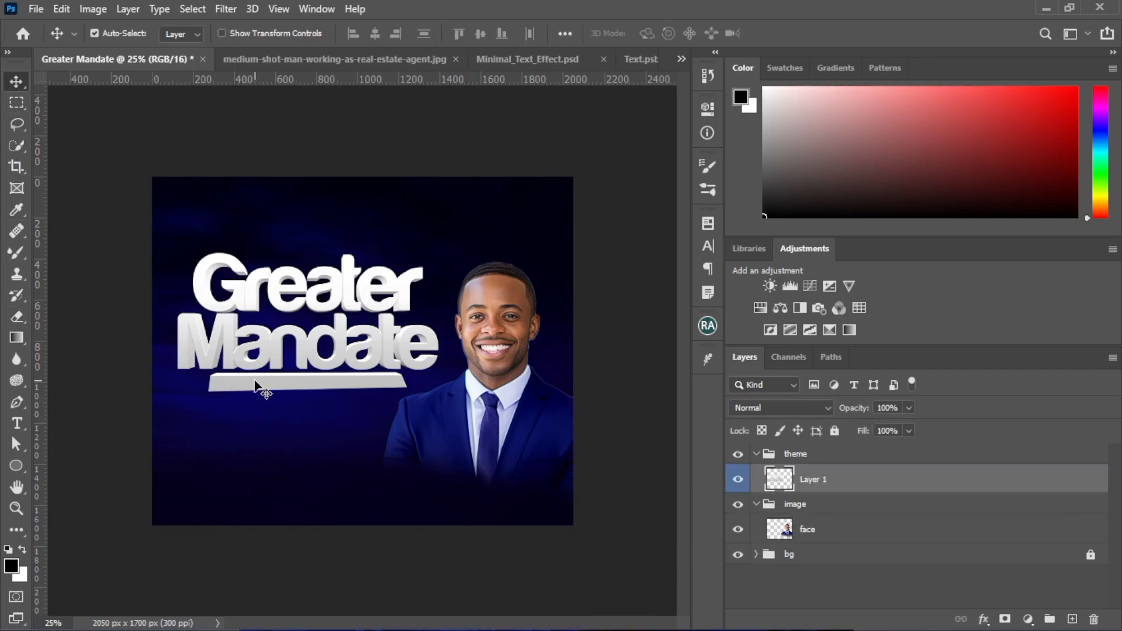
{"action": "left_click", "coordinate": [757, 454]}
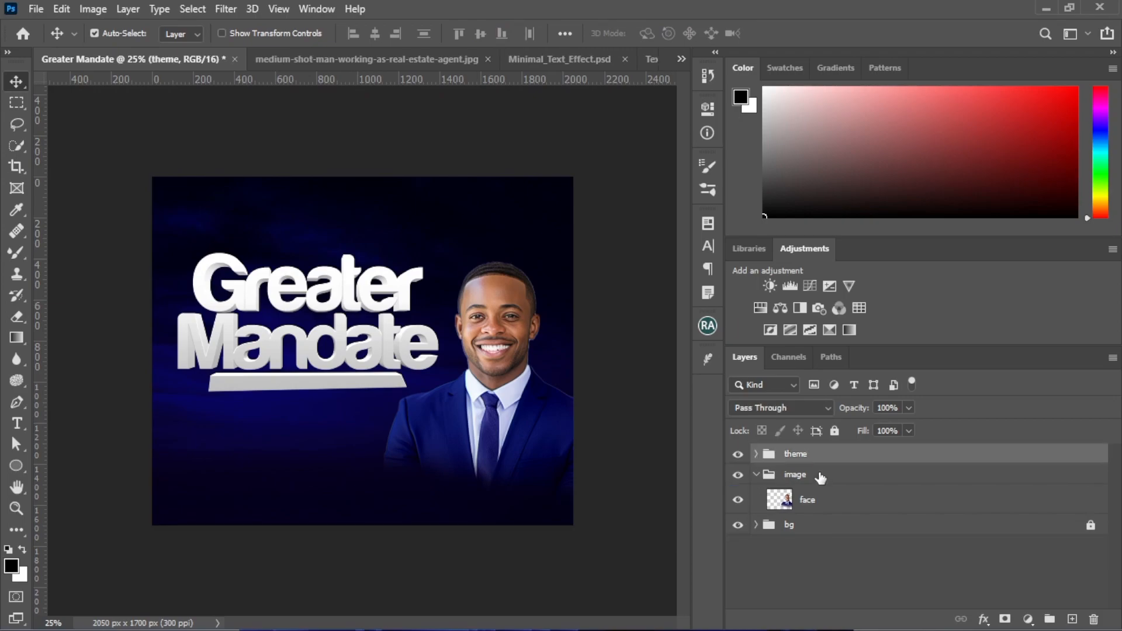
{"action": "key", "text": "ctrl+slash"}
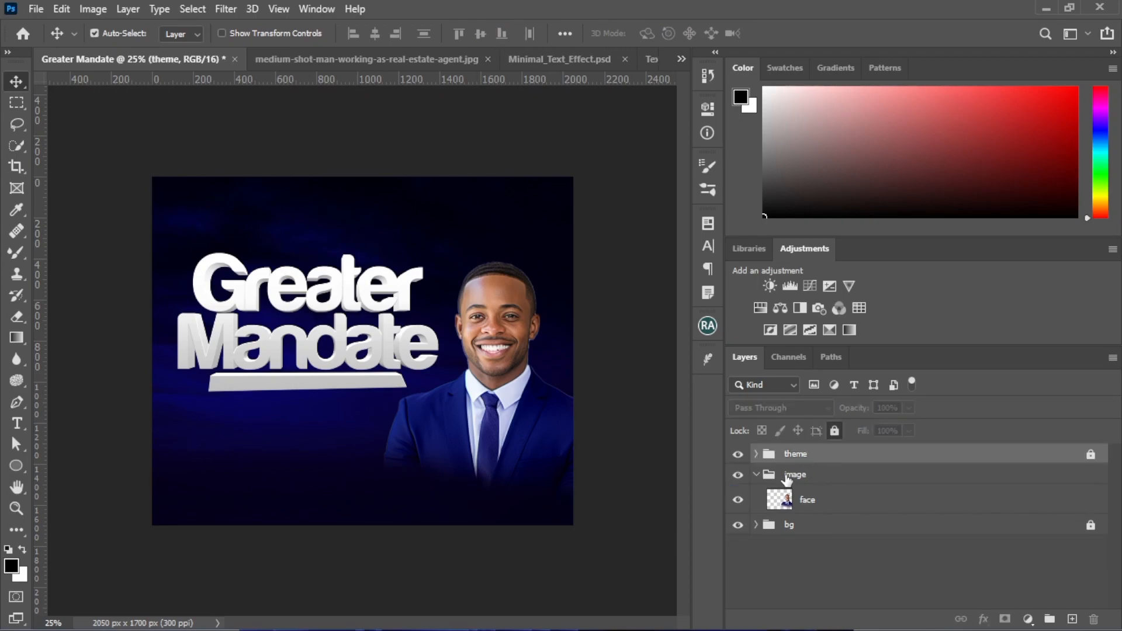
{"action": "left_click", "coordinate": [790, 478]}
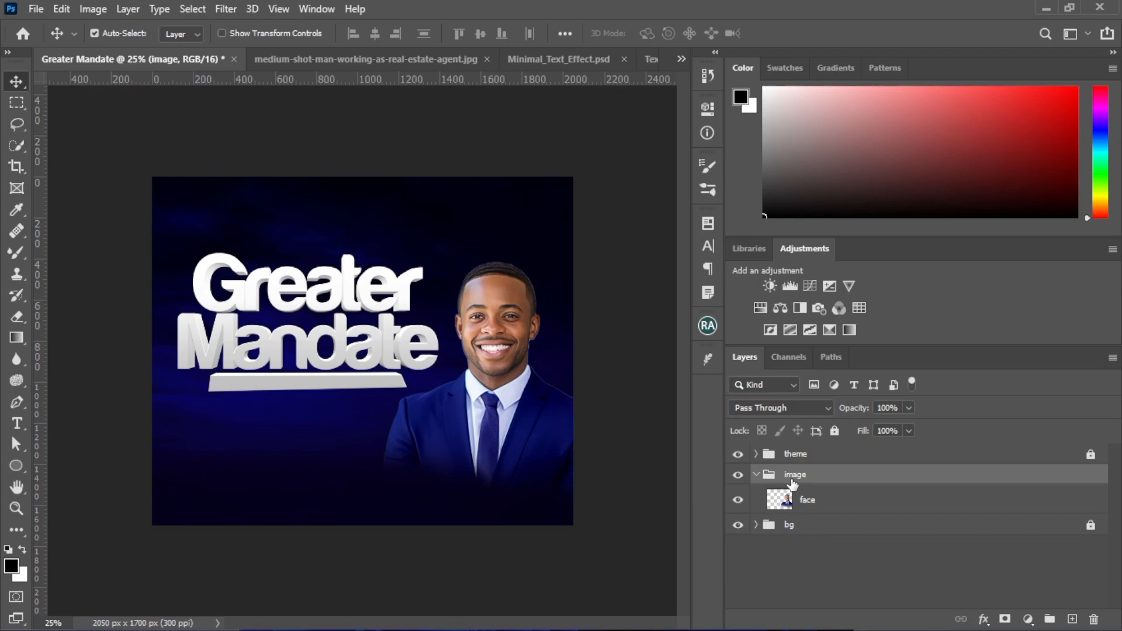
{"action": "left_click", "coordinate": [757, 475]}
{"action": "key", "text": "ctrl+slash"}
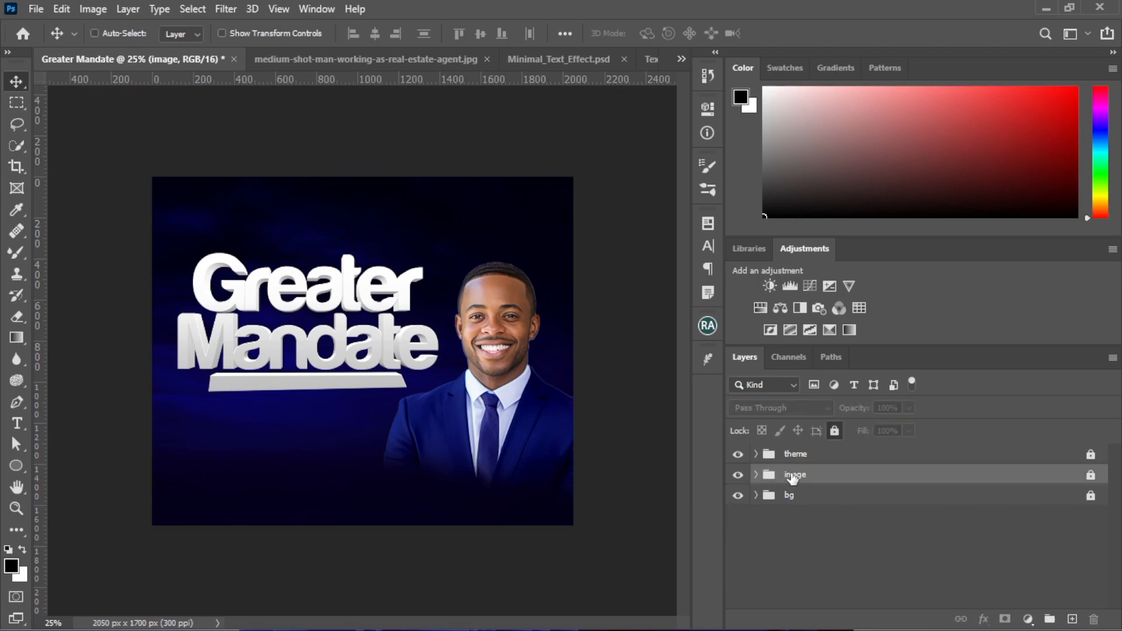
Add the text "5th Annual Conference" below the title bar in black Harabara Regular at 33.33 pt
{"action": "left_click", "coordinate": [21, 427]}
{"action": "left_click_drag", "start_coordinate": [24, 433], "coordinate": [69, 425]}
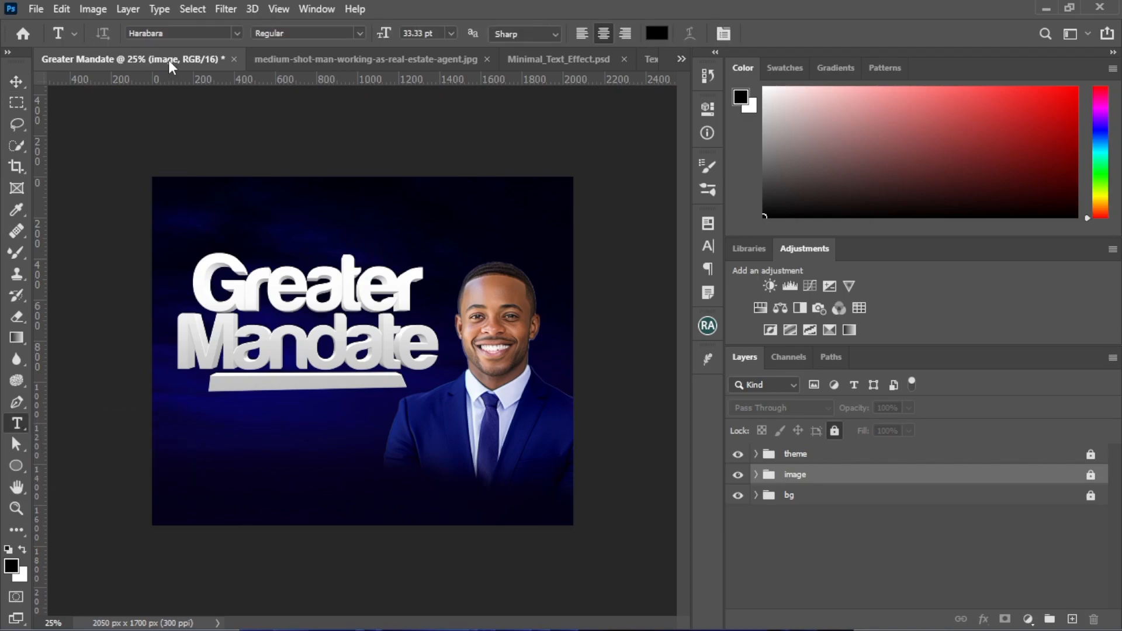
{"action": "left_click", "coordinate": [225, 427]}
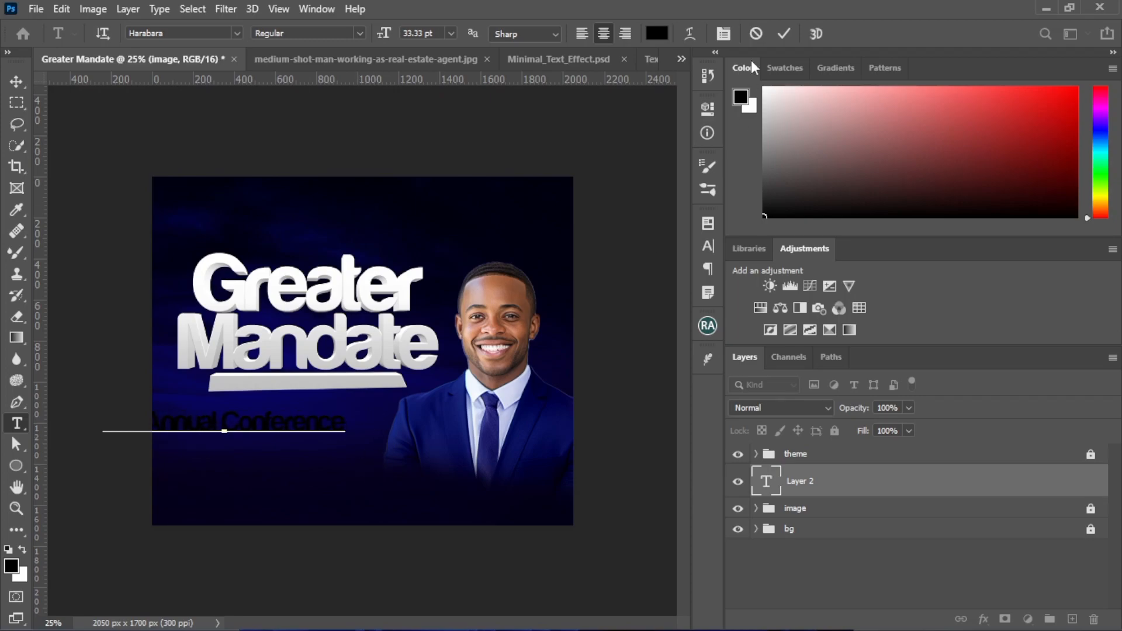
{"action": "left_click", "coordinate": [782, 34]}
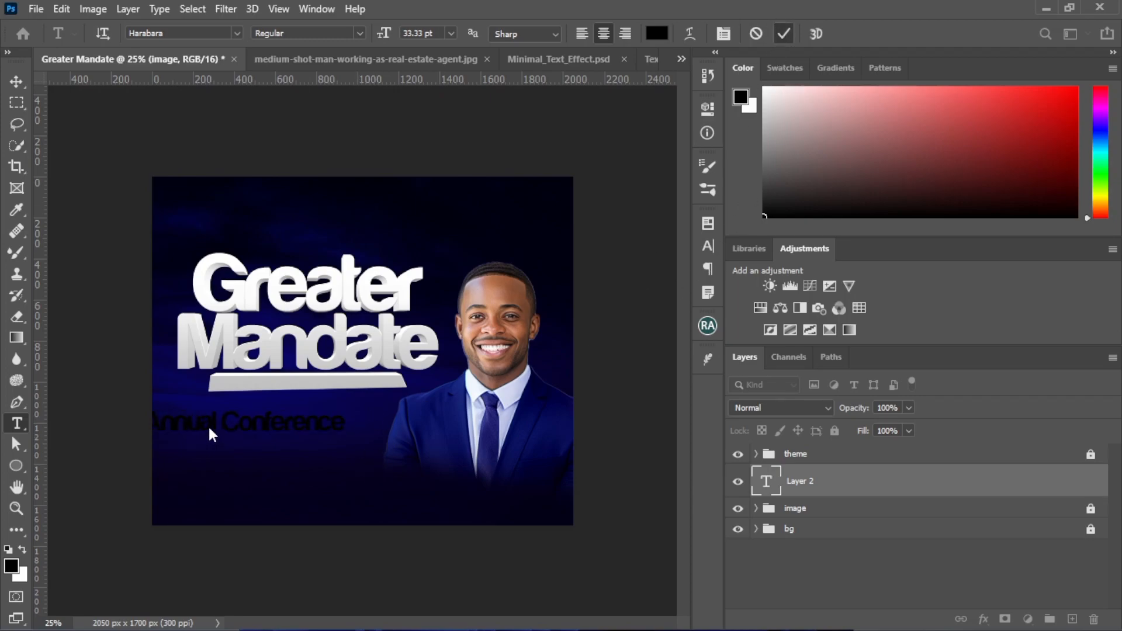
{"action": "left_click_drag", "start_coordinate": [212, 432], "coordinate": [345, 429]}
{"action": "left_click", "coordinate": [783, 34]}
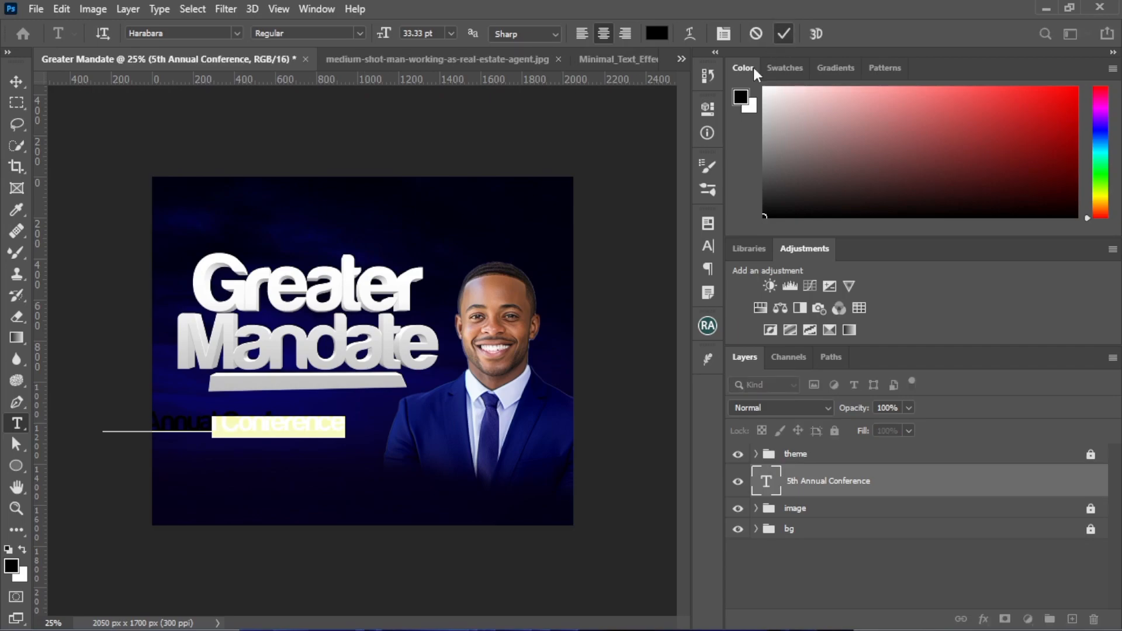
Scale the 5th Annual Conference text down to fit the title's bar and bring its layer above the theme group
{"action": "left_click", "coordinate": [15, 82]}
{"action": "key", "text": "ctrl+t"}
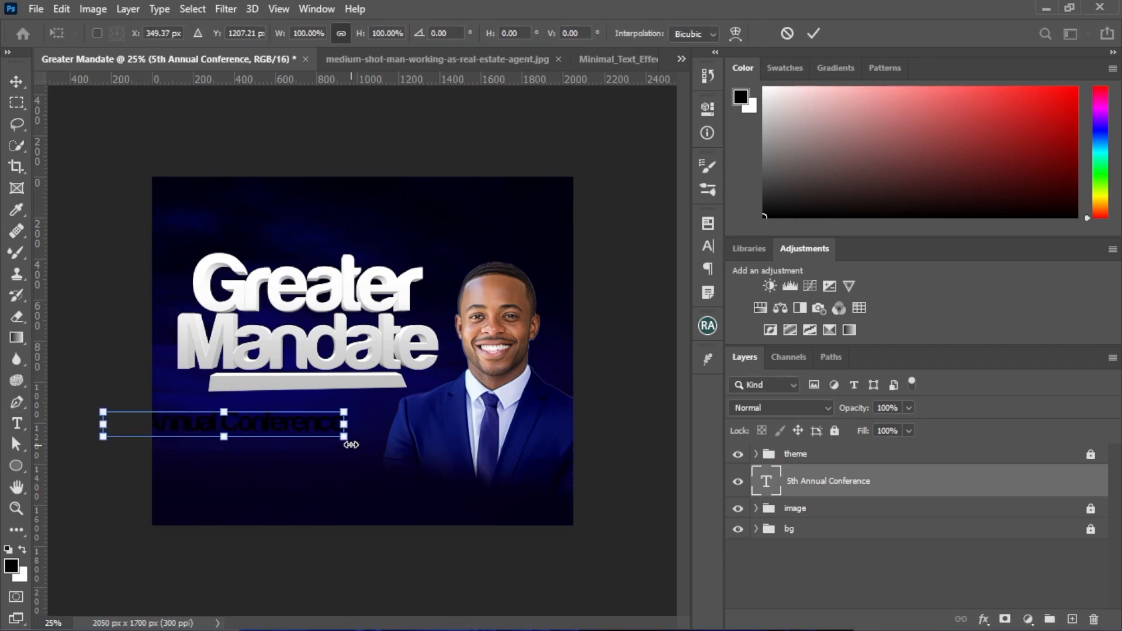
{"action": "left_click_drag", "start_coordinate": [343, 407], "coordinate": [327, 380]}
{"action": "left_click_drag", "start_coordinate": [837, 484], "coordinate": [836, 446]}
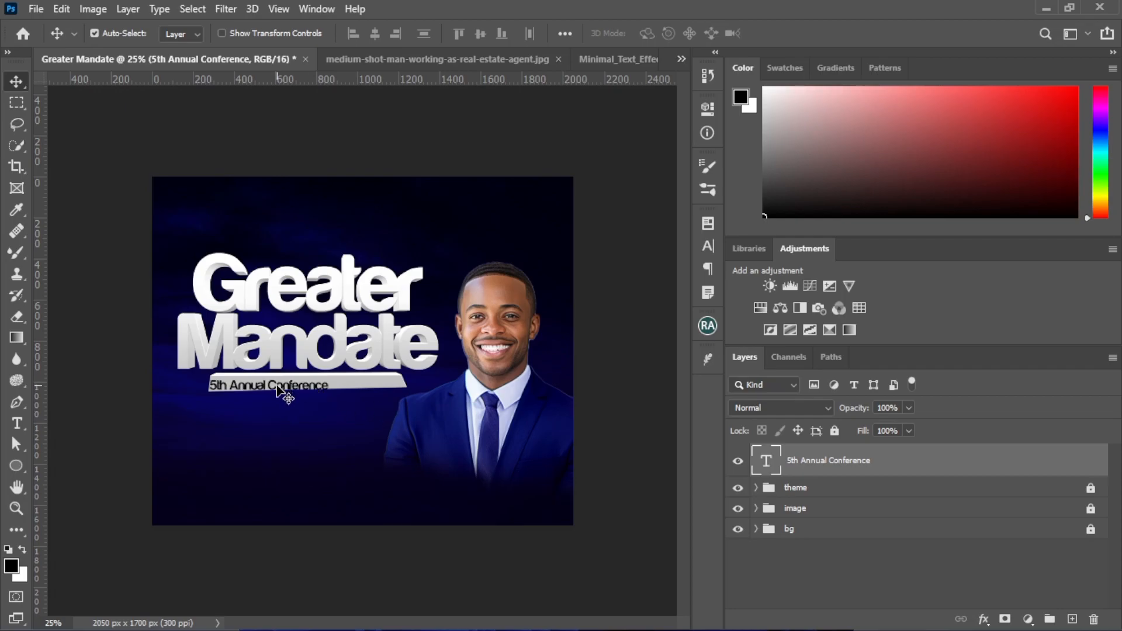
Set the conference text's tracking to 100 and centre the text on the white bar
{"action": "key", "text": "ctrl+plus"}
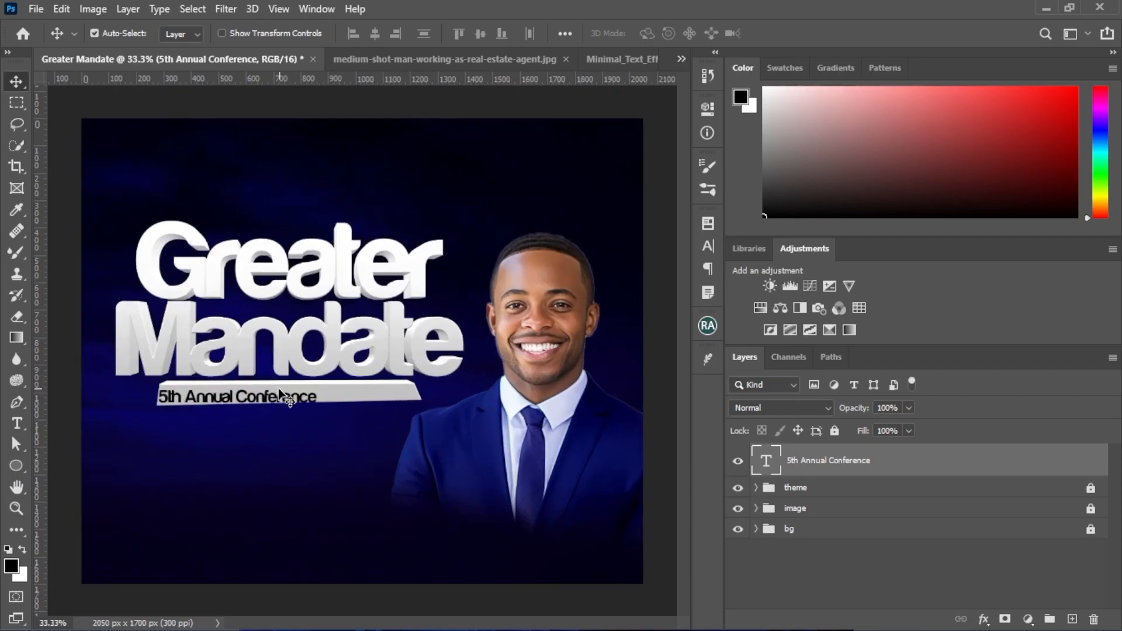
{"action": "left_click_drag", "start_coordinate": [259, 393], "coordinate": [295, 389]}
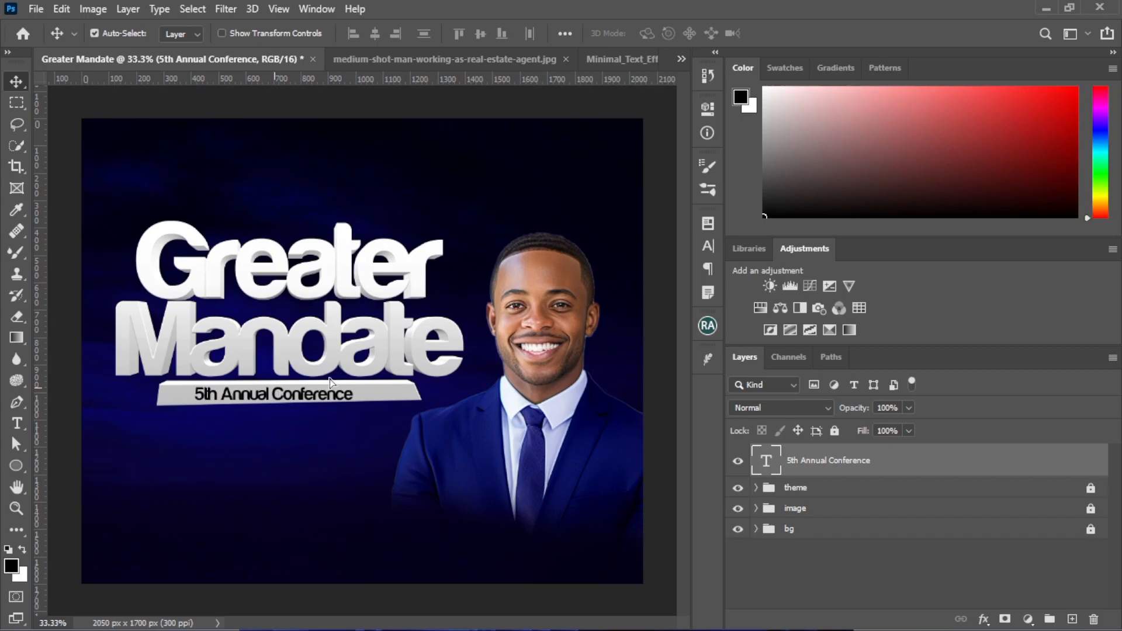
{"action": "left_click", "coordinate": [707, 246]}
{"action": "left_click", "coordinate": [681, 283]}
{"action": "left_click", "coordinate": [661, 468]}
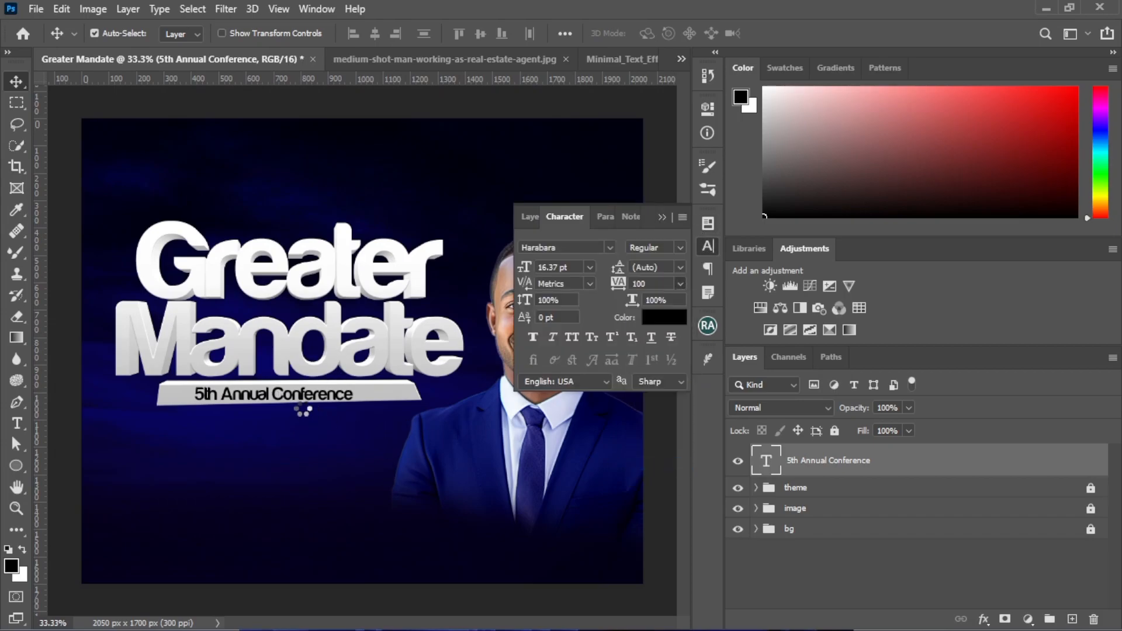
{"action": "left_click_drag", "start_coordinate": [310, 403], "coordinate": [321, 400]}
Rotate the conference text slightly so that it follows the bar's slant
{"action": "key", "text": "ctrl+t"}
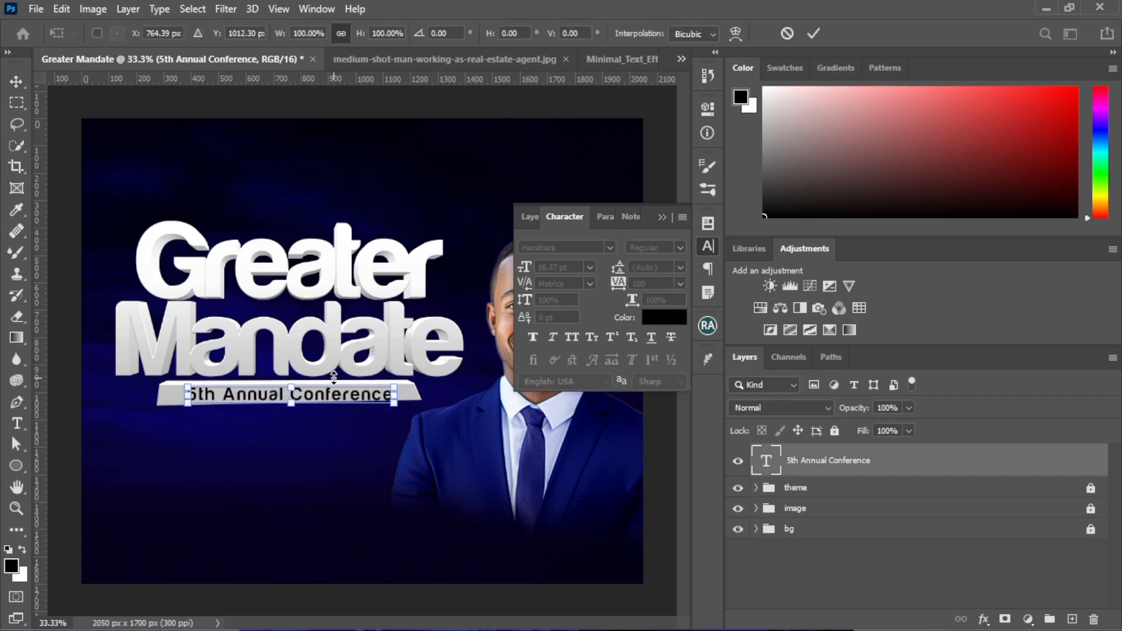
{"action": "left_click_drag", "start_coordinate": [405, 416], "coordinate": [408, 414]}
{"action": "key", "text": "Return"}
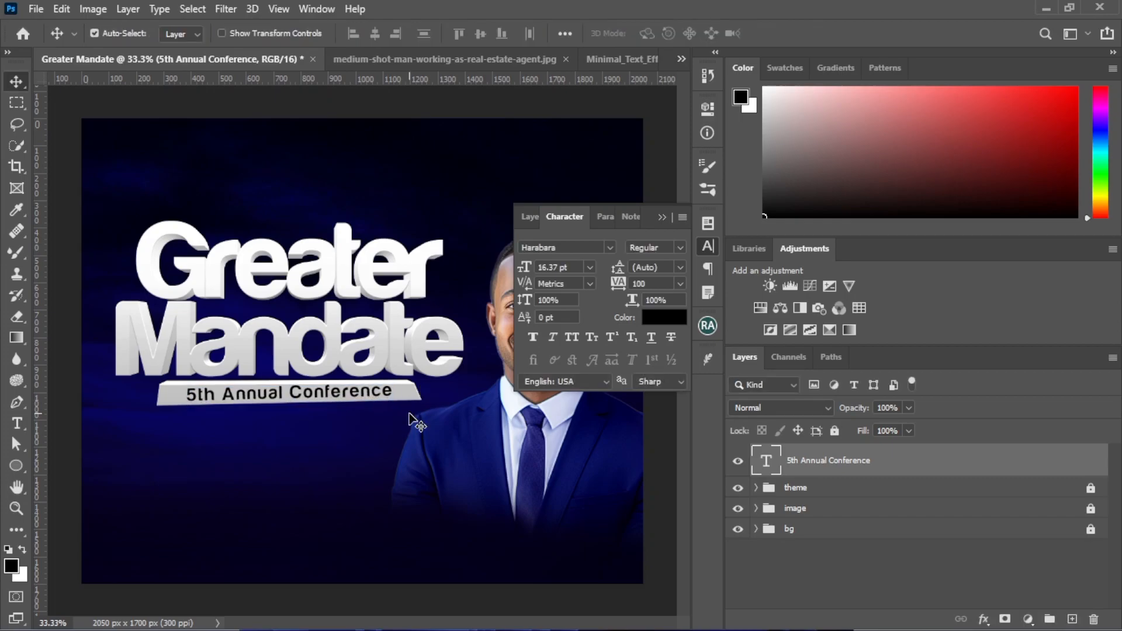
Set the conference text in All Caps and scale it down to 15.1 pt to fit the bar
{"action": "key", "text": "ctrl+t"}
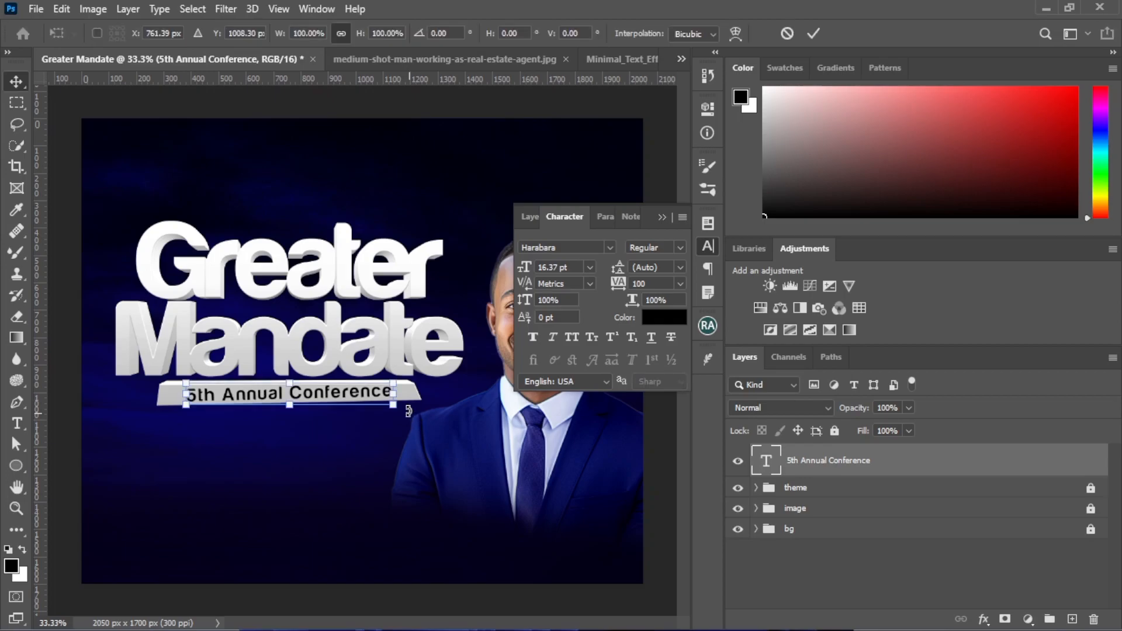
{"action": "left_click_drag", "start_coordinate": [393, 383], "coordinate": [386, 390]}
{"action": "key", "text": "Return"}
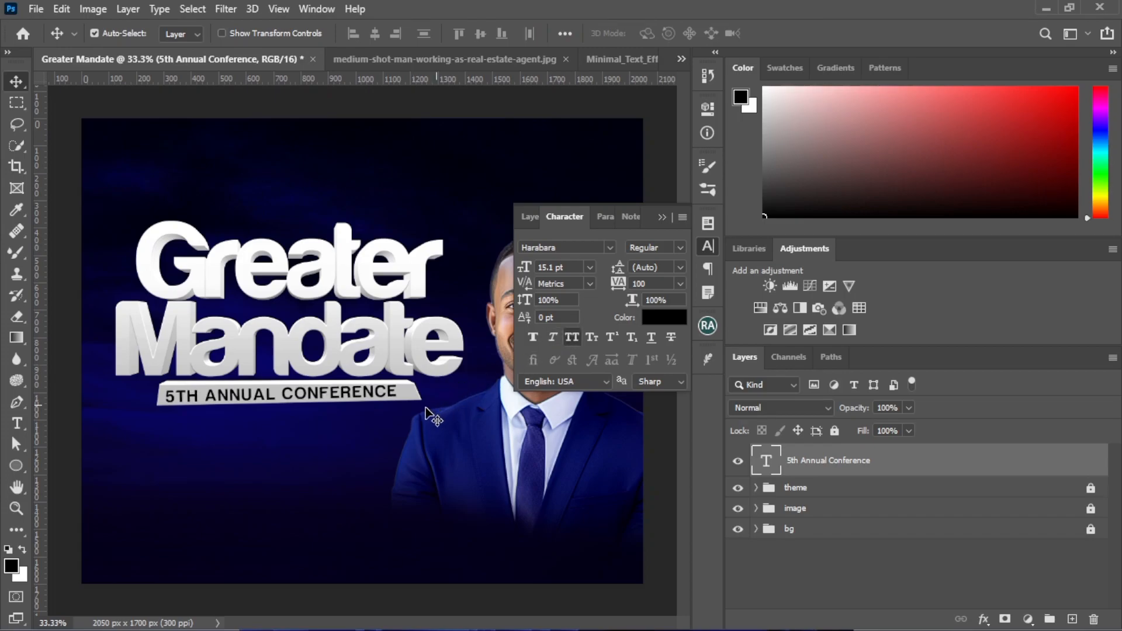
Scale the conference text to 93.14% of its size and nudge it three steps right on the bar
{"action": "key", "text": "ctrl"}
{"action": "key", "text": "ctrl+t"}
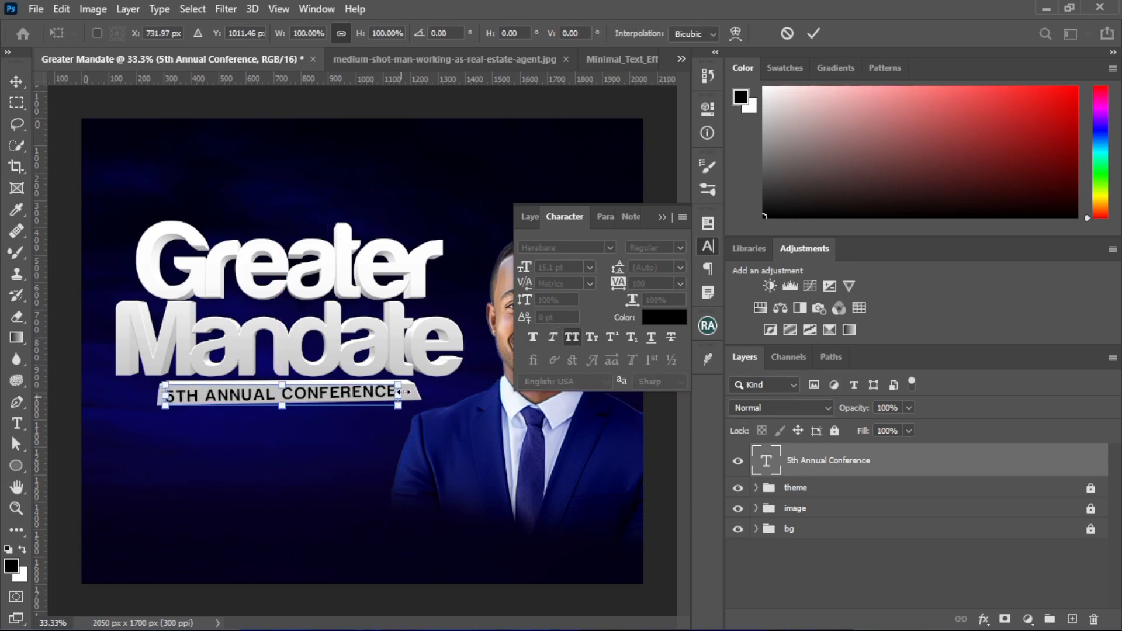
{"action": "left_click_drag", "start_coordinate": [398, 384], "coordinate": [387, 385]}
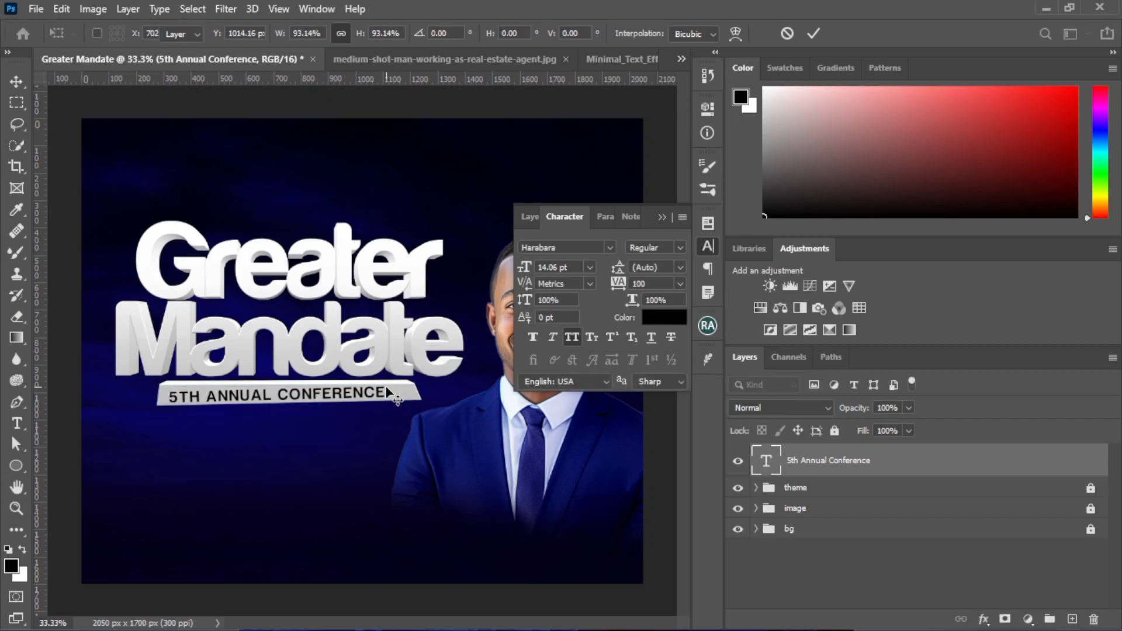
{"action": "key", "text": "Return"}
{"action": "key", "text": "Right"}
{"action": "key", "text": "Right"}
{"action": "key", "text": "Right"}
{"action": "key", "text": "Right"}
{"action": "key", "text": "Right"}
{"action": "key", "text": "Right"}
{"action": "key", "text": "Right"}
{"action": "key", "text": "Right"}
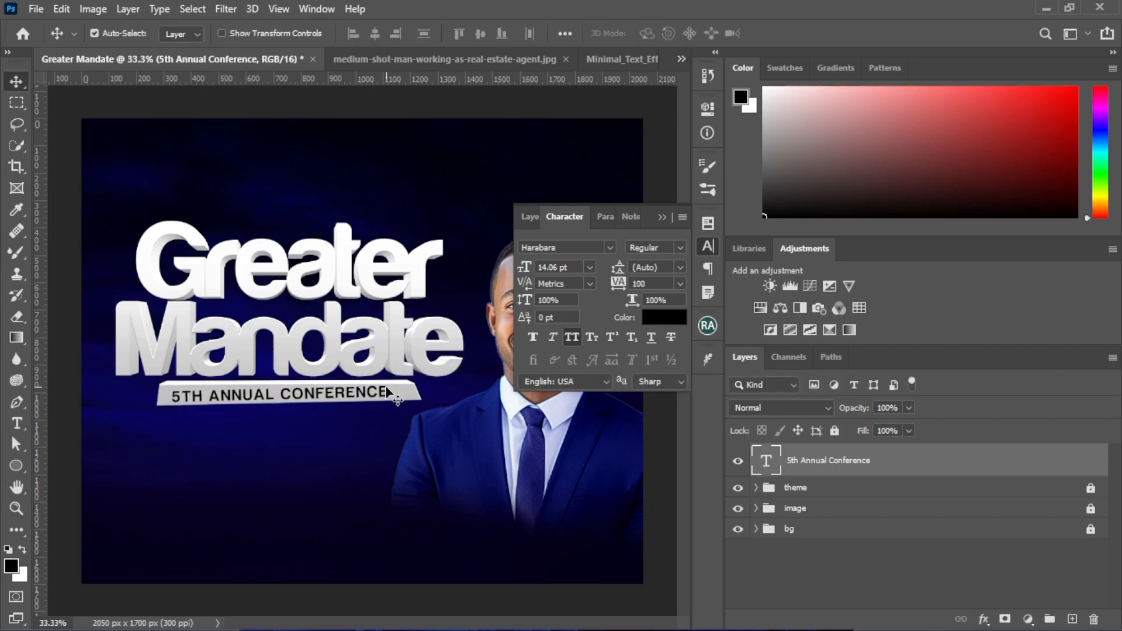
Nudge the conference text two steps right on the bar and rotate it by 0.50°
{"action": "key", "text": "Right"}
{"action": "key", "text": "Right"}
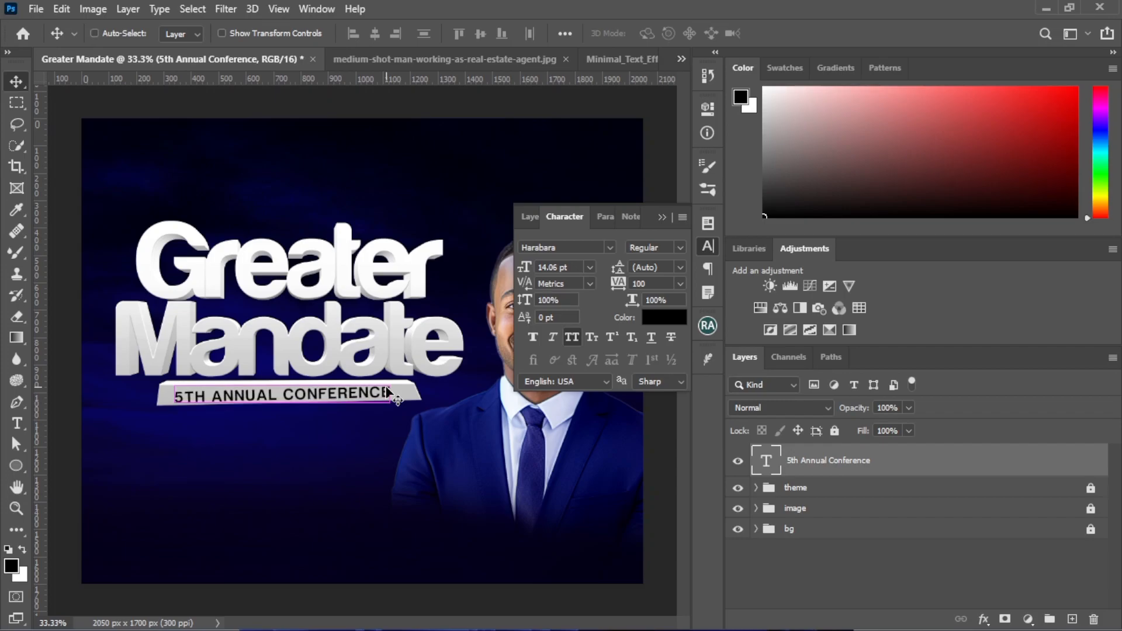
{"action": "key", "text": "ctrl+t"}
{"action": "left_click_drag", "start_coordinate": [390, 357], "coordinate": [398, 362]}
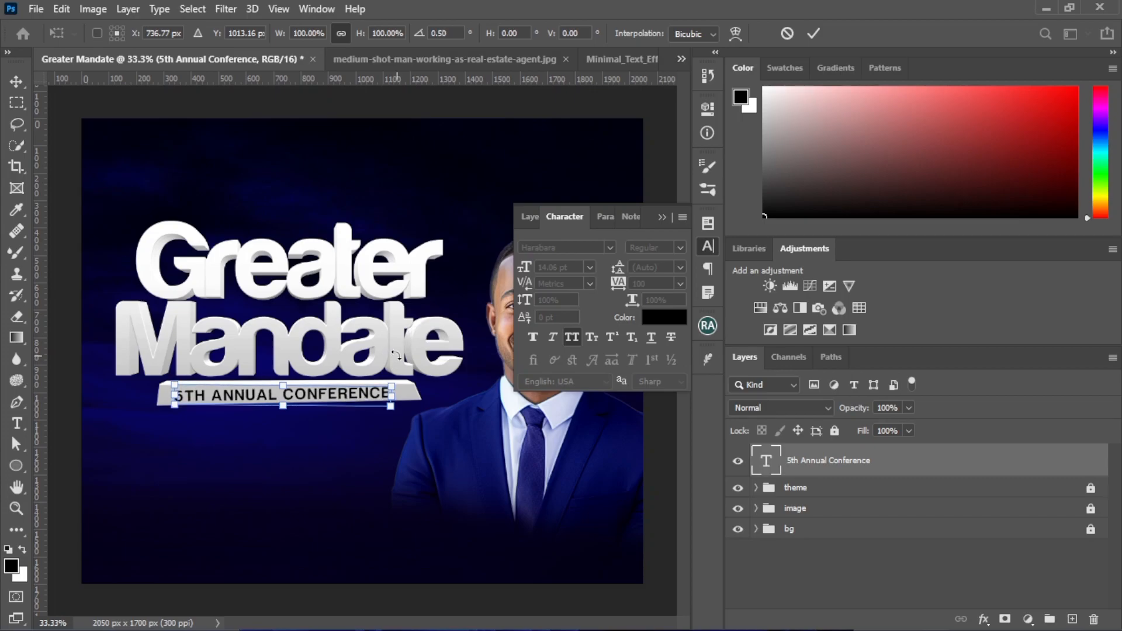
{"action": "key", "text": "Return"}
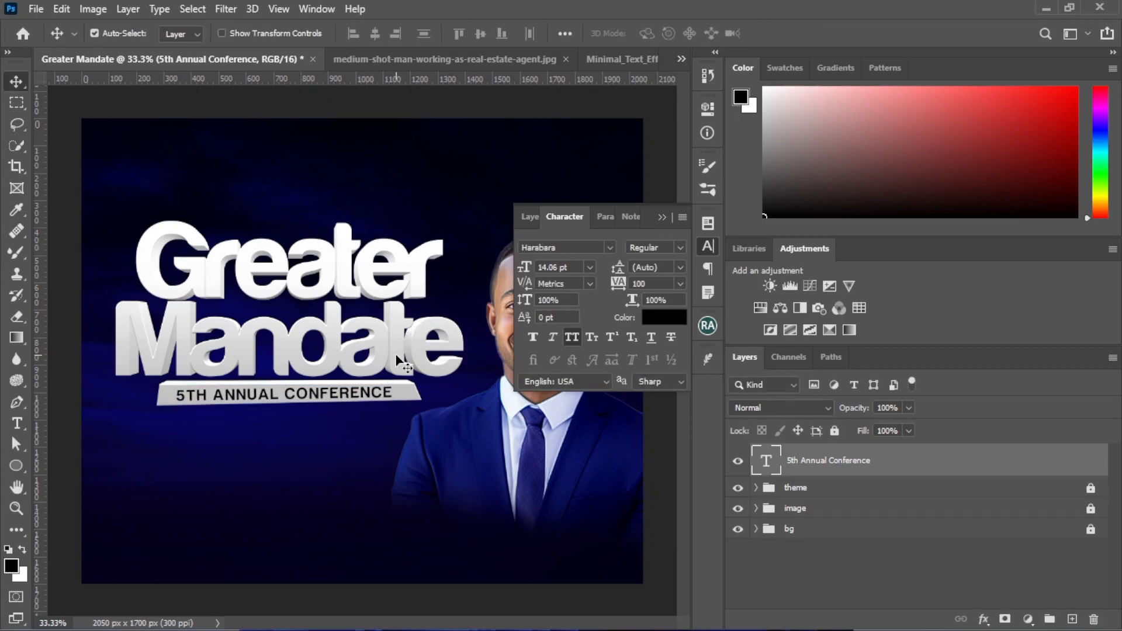
{"action": "left_click", "coordinate": [662, 218]}
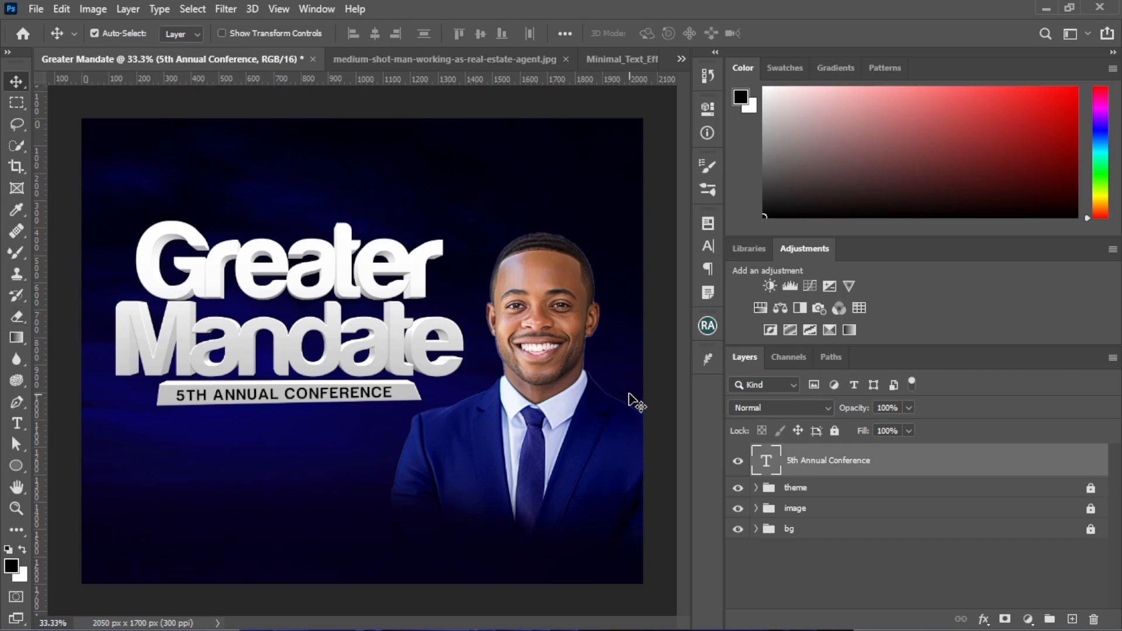
Add a two-line text reading "12th June" in the empty area below the conference bar
{"action": "left_click", "coordinate": [16, 423]}
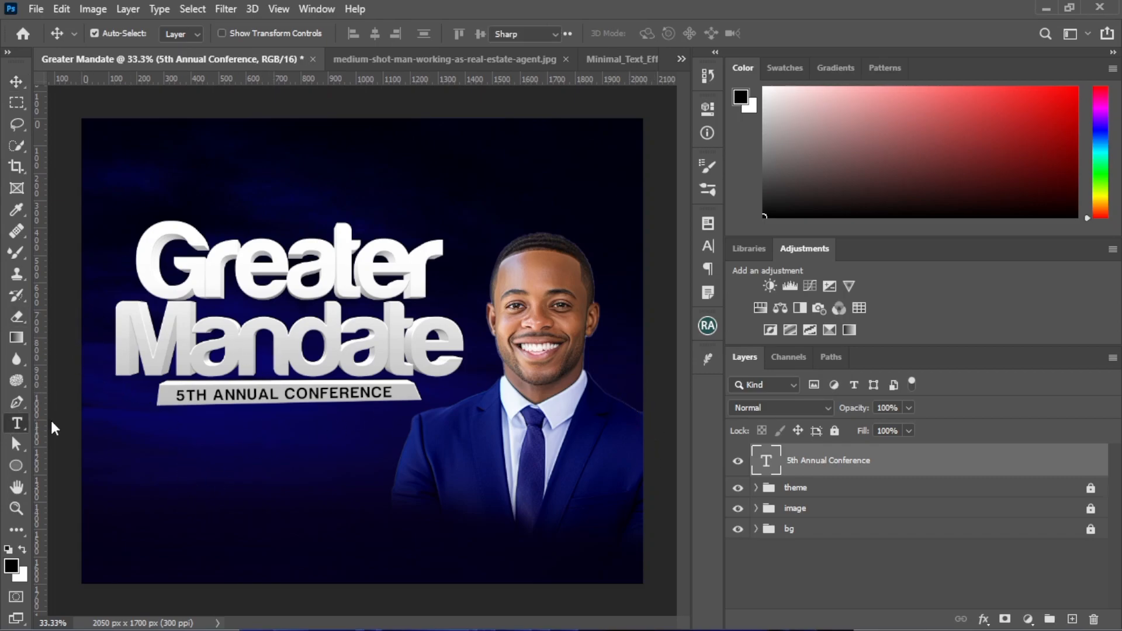
{"action": "left_click", "coordinate": [152, 483]}
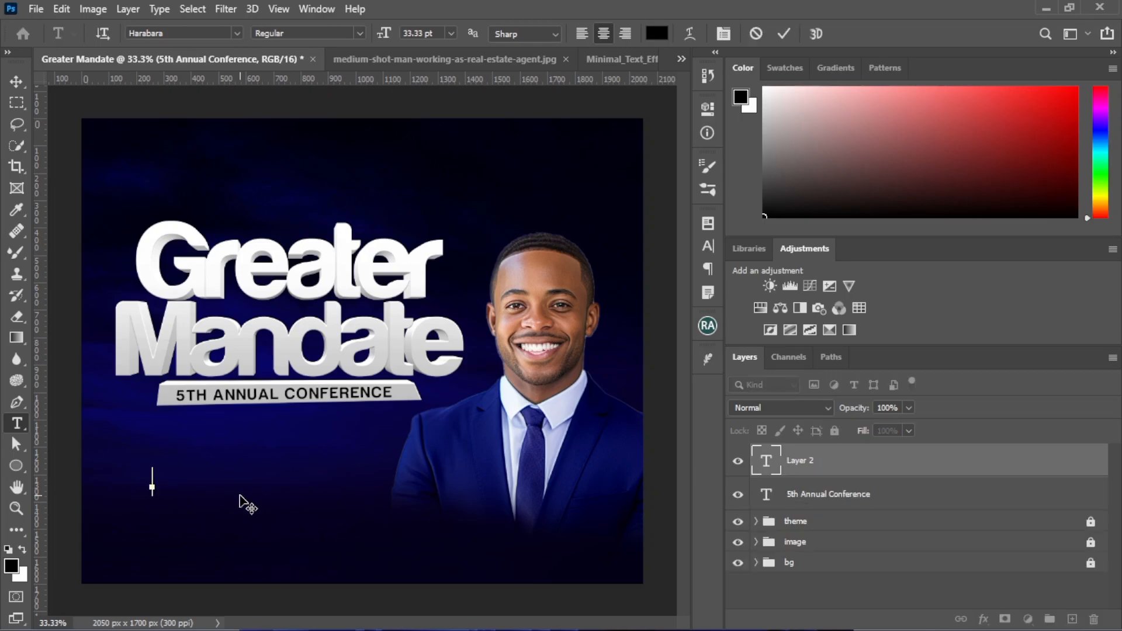
{"action": "type", "text": "12TH"}
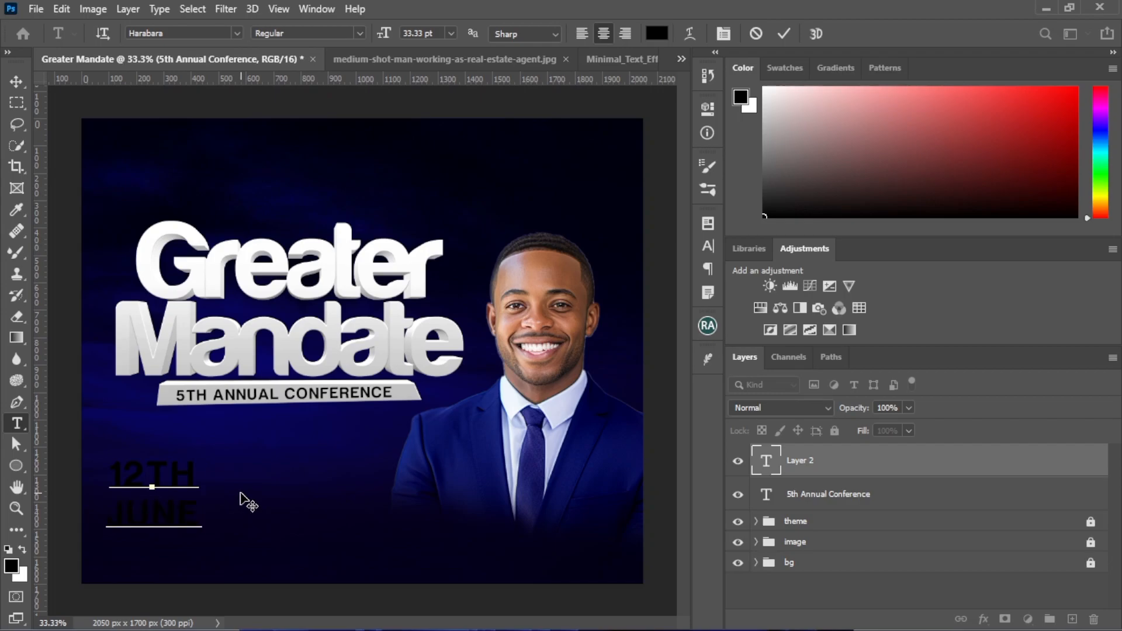
{"action": "left_click", "coordinate": [784, 34]}
Colour the 12th June text off-white (#fefefe) sampled from the title and set its tracking to 0
{"action": "left_click", "coordinate": [708, 246]}
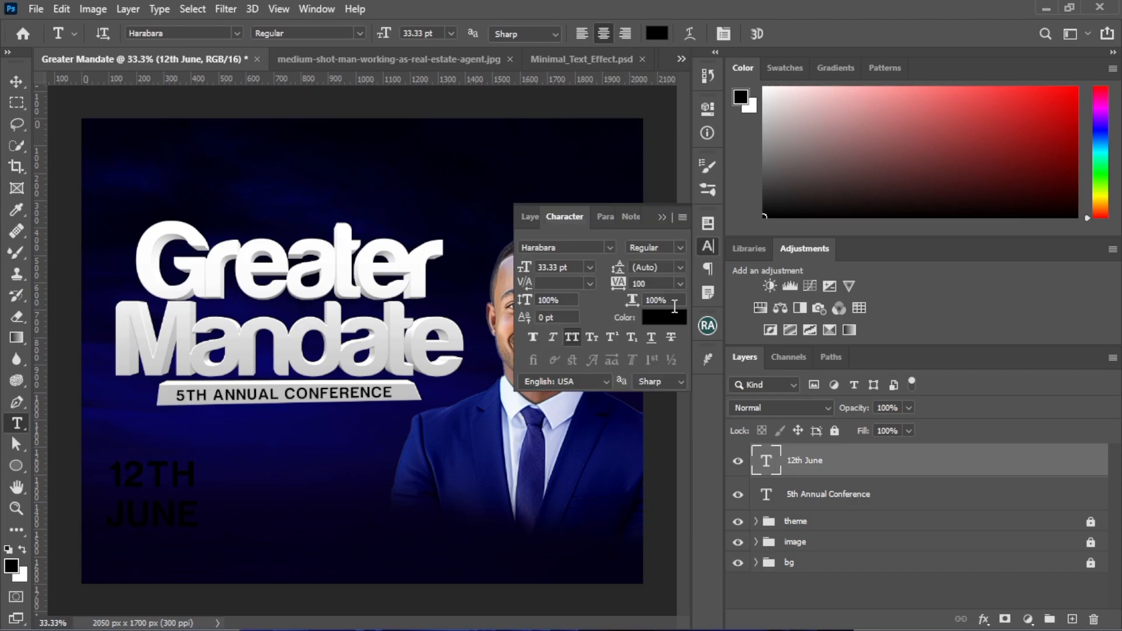
{"action": "left_click", "coordinate": [653, 319]}
{"action": "left_click", "coordinate": [392, 256]}
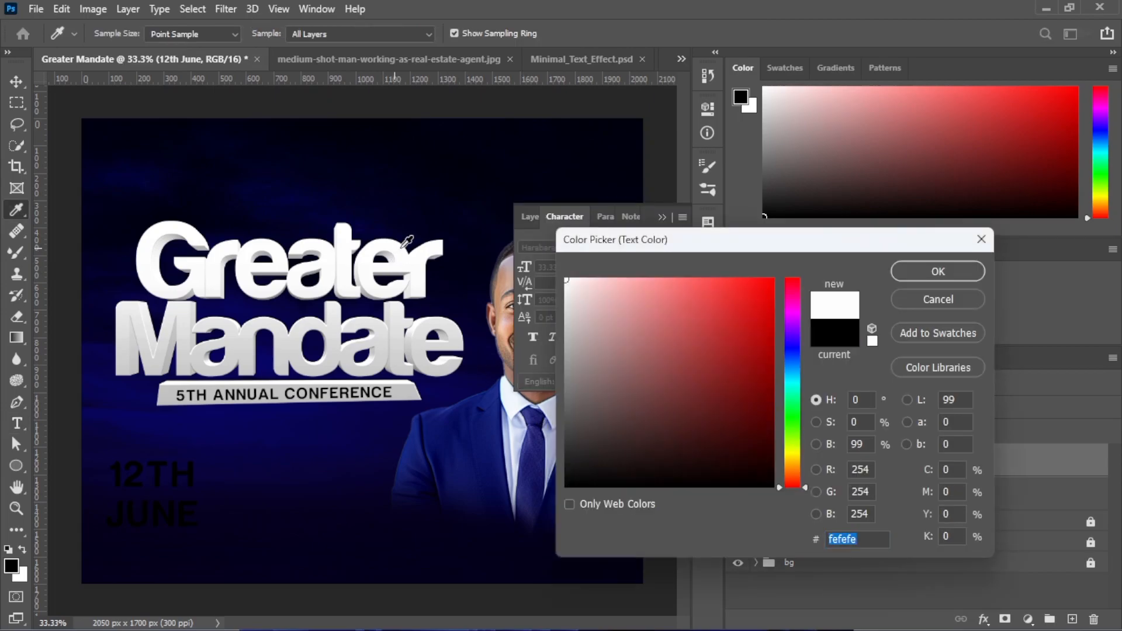
{"action": "key", "text": "Return"}
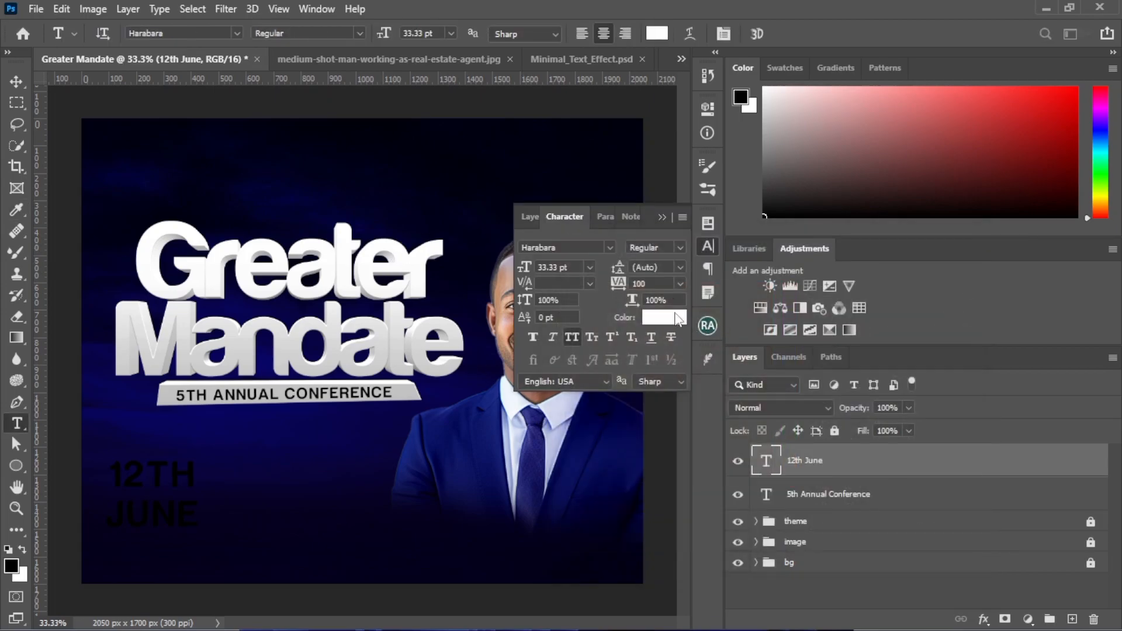
{"action": "left_click", "coordinate": [680, 284]}
{"action": "left_click", "coordinate": [663, 385]}
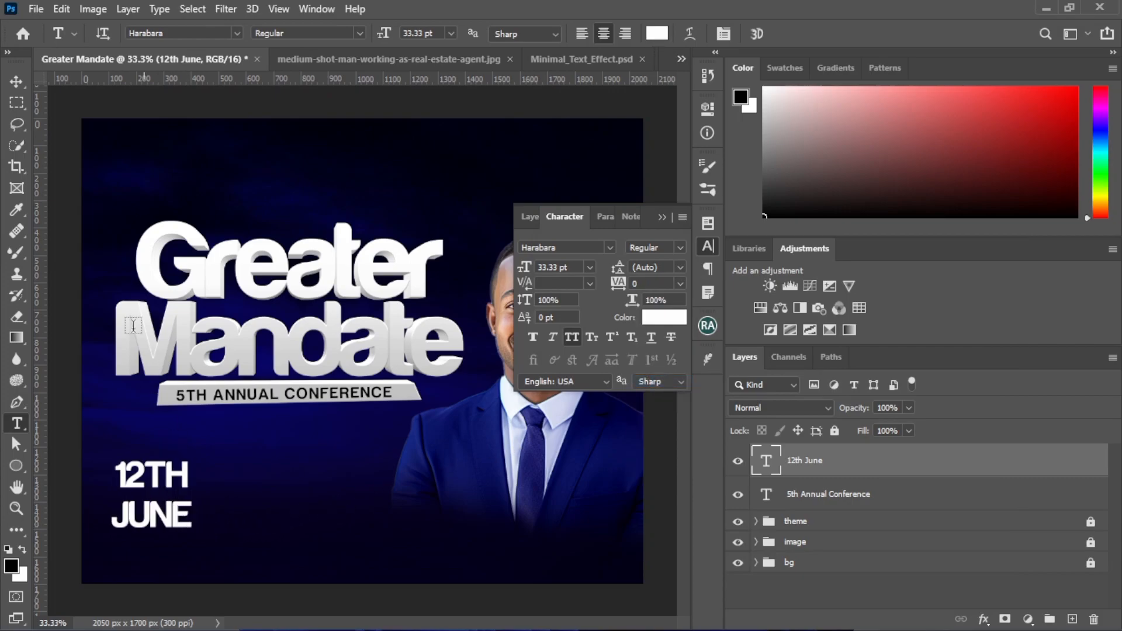
Set the 12th June text's space after paragraph to -33 pt and position the text beneath the conference bar
{"action": "left_click", "coordinate": [17, 82]}
{"action": "left_click_drag", "start_coordinate": [167, 521], "coordinate": [249, 500]}
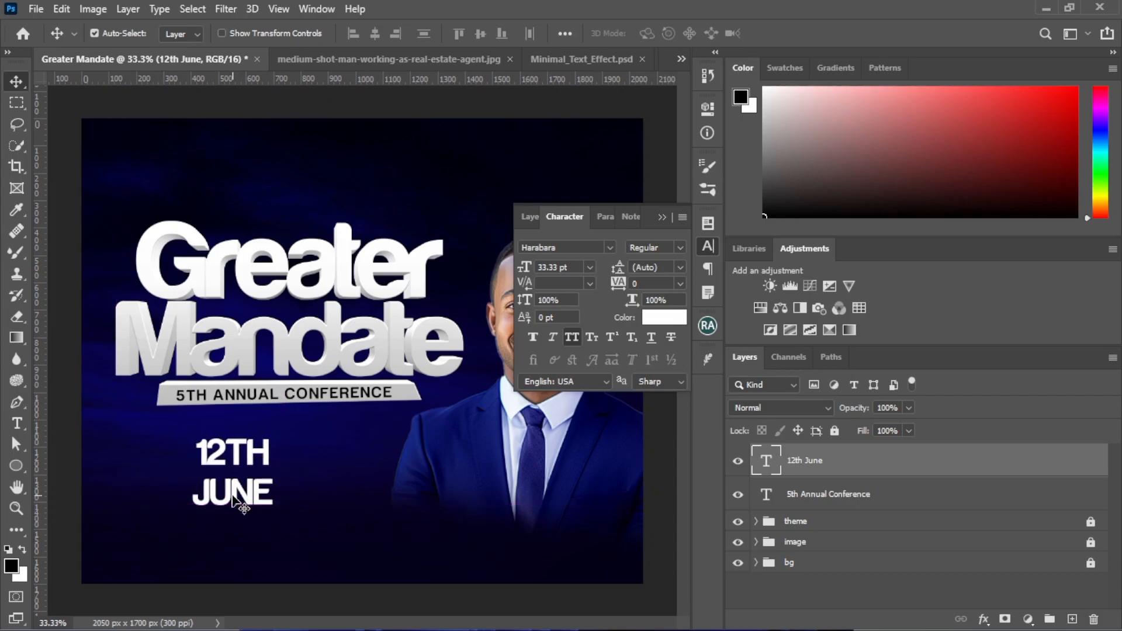
{"action": "left_click", "coordinate": [707, 271]}
{"action": "double_click", "coordinate": [651, 314]}
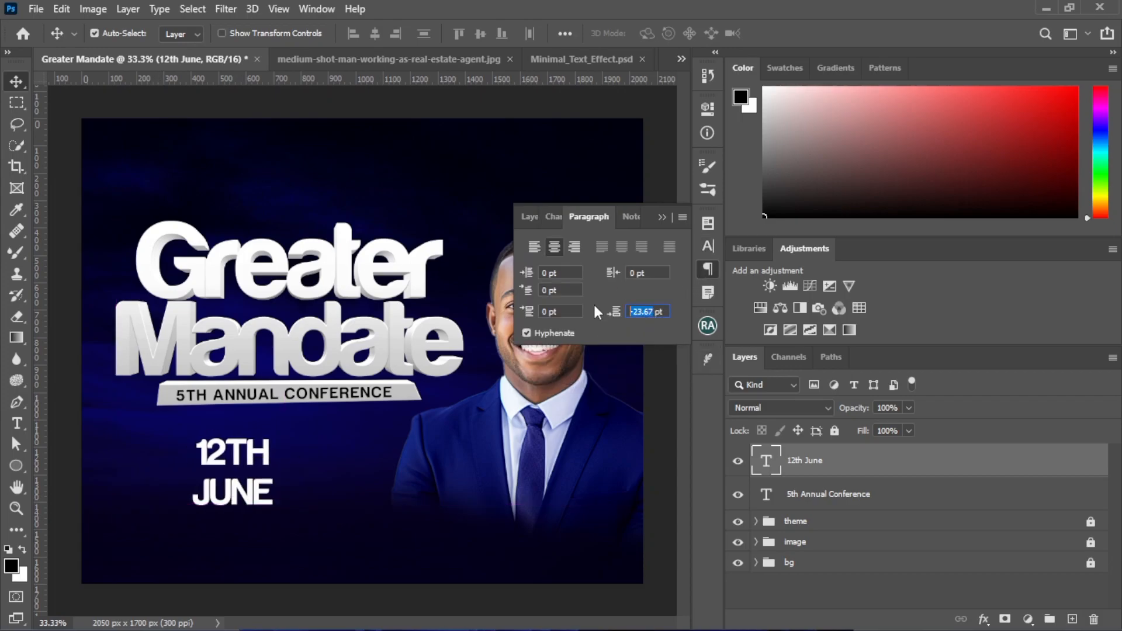
{"action": "key", "text": "BackSpace"}
{"action": "type", "text": "-25"}
{"action": "key", "text": "Return"}
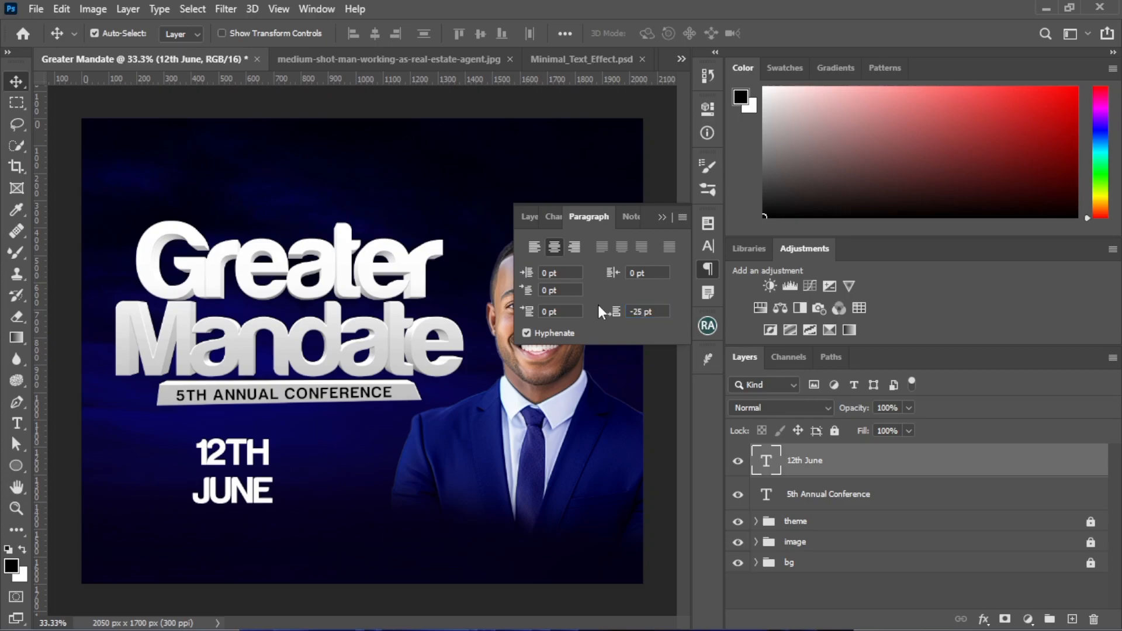
{"action": "type", "text": "-33"}
{"action": "key", "text": "Return"}
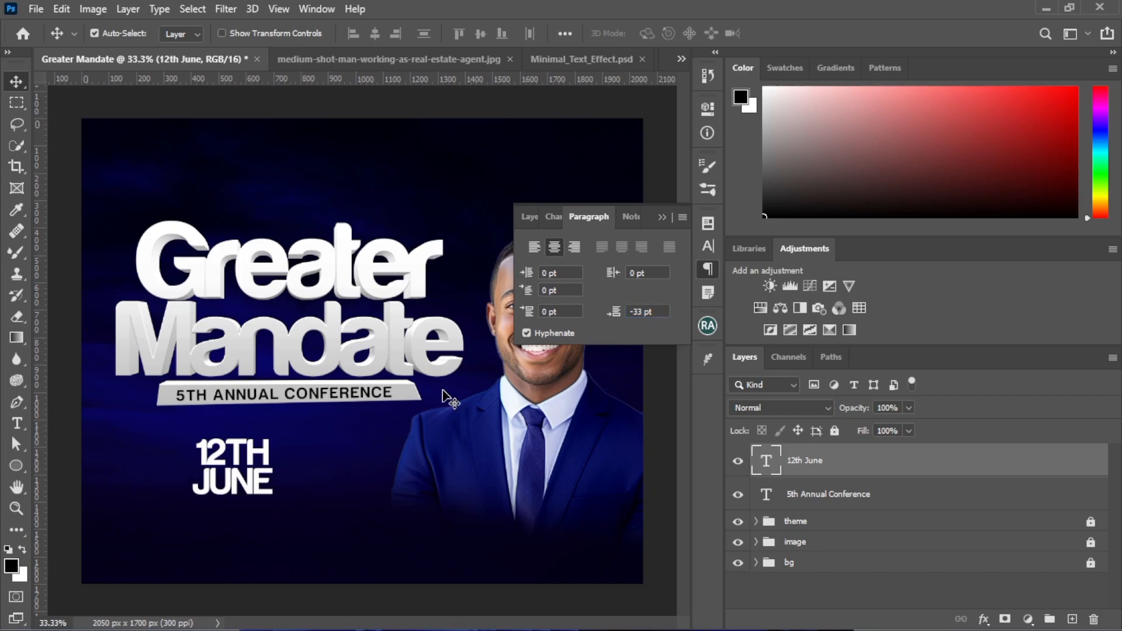
{"action": "left_click_drag", "start_coordinate": [251, 497], "coordinate": [251, 510]}
{"action": "left_click", "coordinate": [664, 216]}
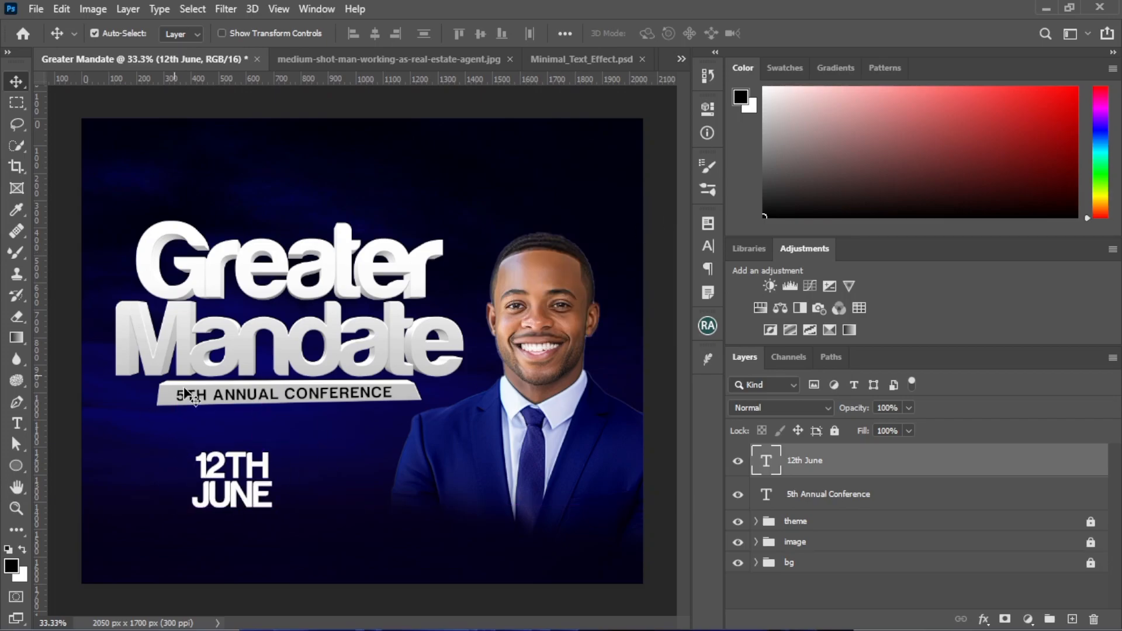
Add a separate text reading "Date" just right of the 12th June text
{"action": "left_click", "coordinate": [22, 432]}
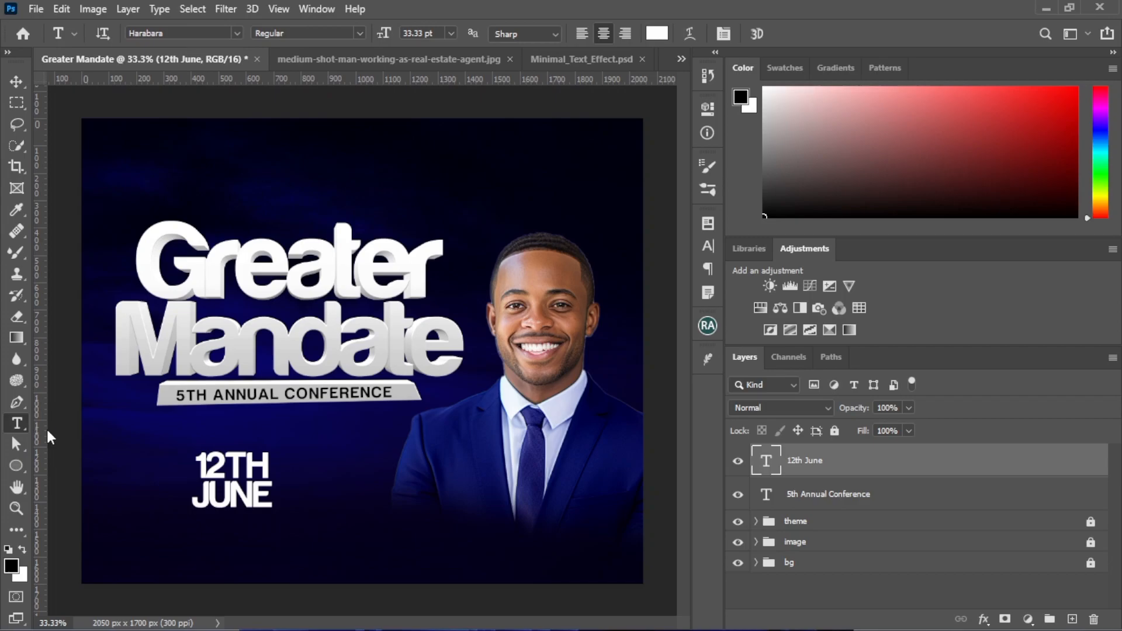
{"action": "type", "text": "DATE"}
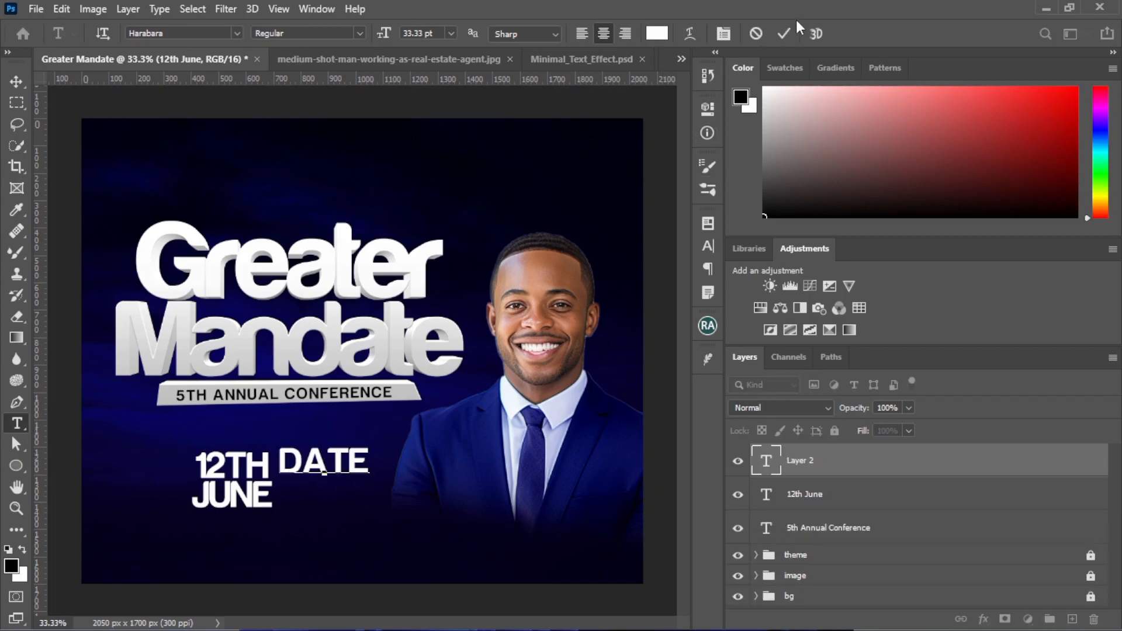
{"action": "left_click", "coordinate": [783, 34]}
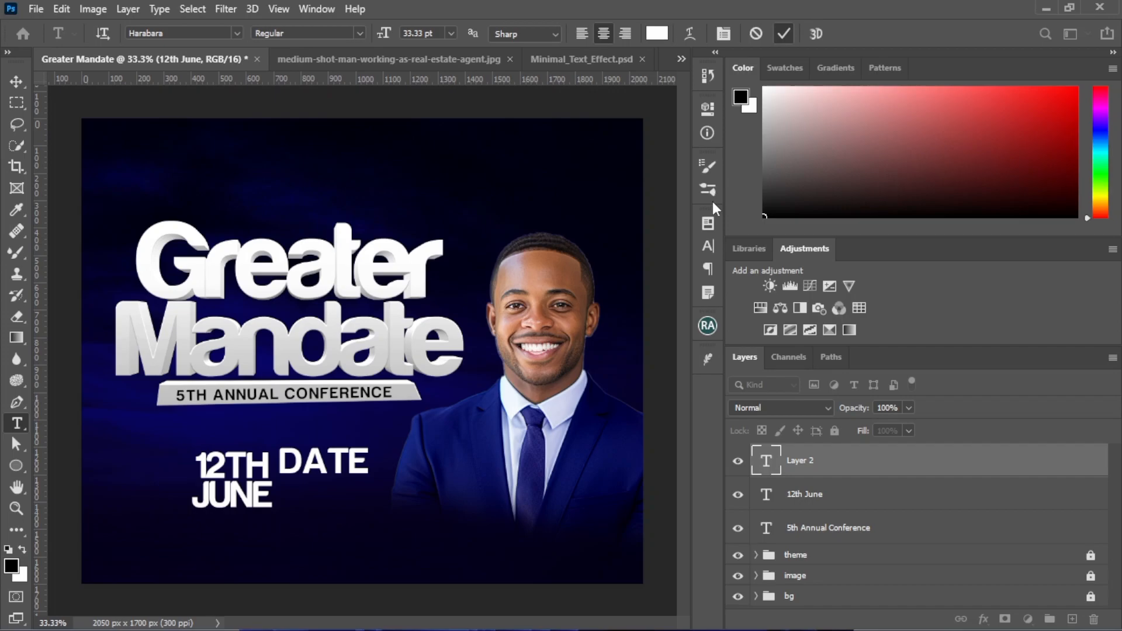
Set the Date text in Bollifia - Personal use without All Caps and move it farther right of the 12th June text
{"action": "left_click", "coordinate": [706, 250]}
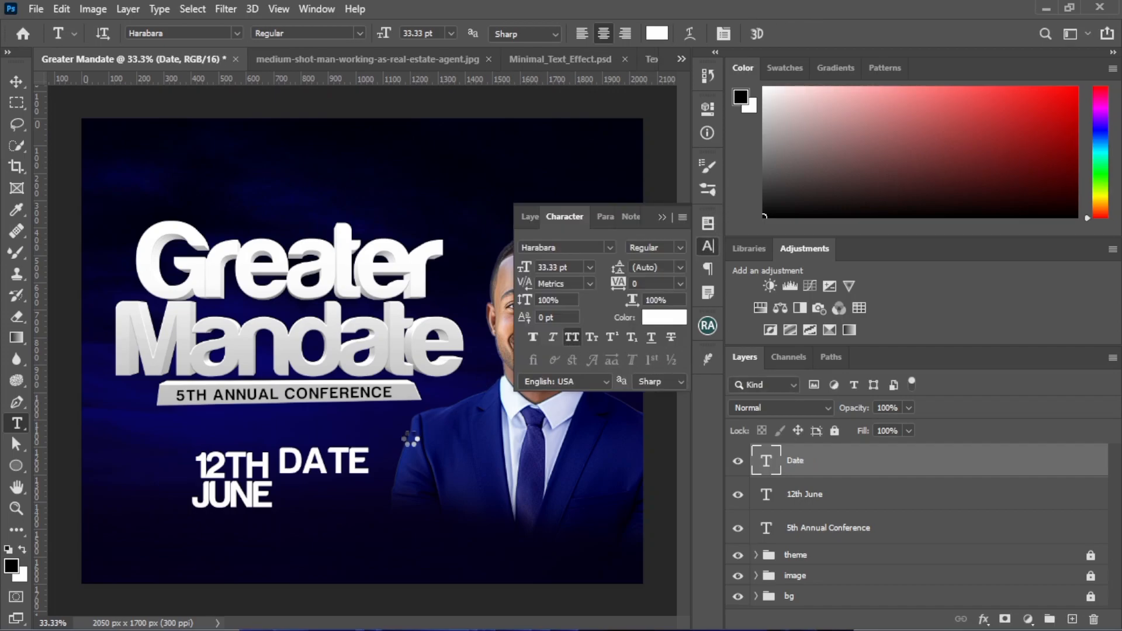
{"action": "left_click", "coordinate": [608, 248]}
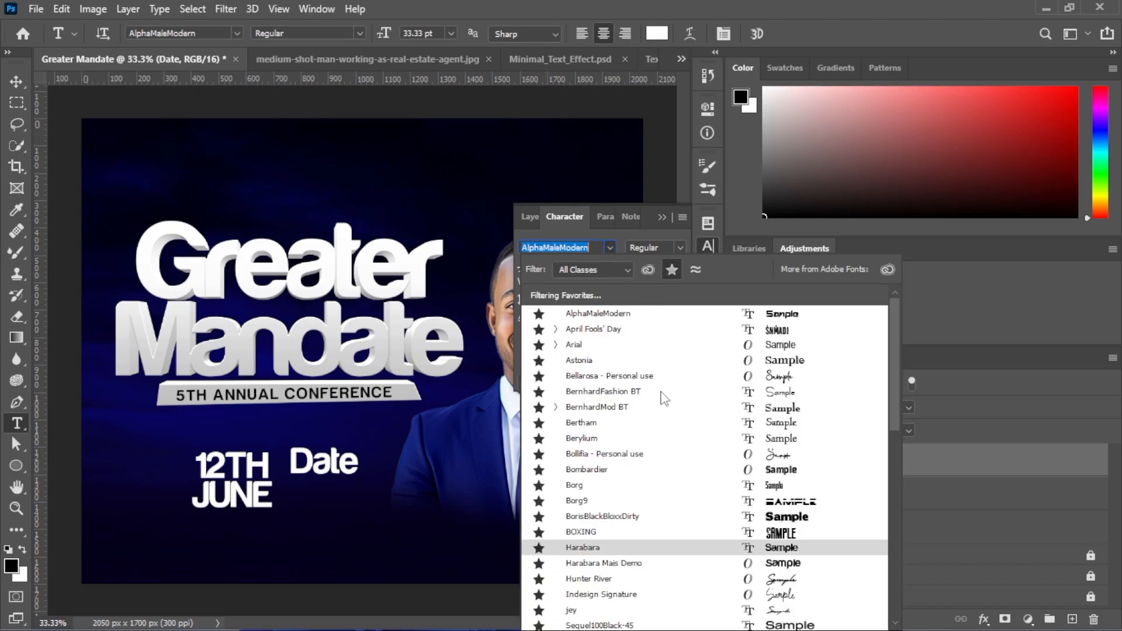
{"action": "left_click", "coordinate": [655, 458]}
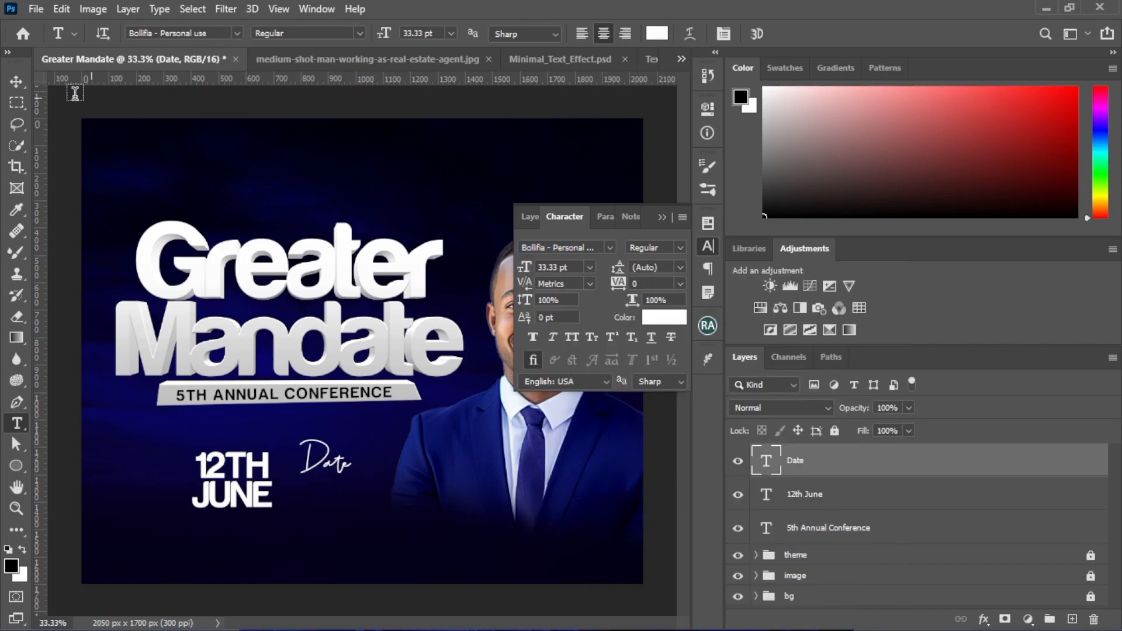
{"action": "left_click", "coordinate": [16, 81]}
{"action": "mouse_move", "coordinate": [320, 462]}
{"action": "left_mouse_down"}
{"action": "mouse_move", "coordinate": [279, 454]}
{"action": "mouse_move", "coordinate": [341, 454]}
{"action": "left_mouse_up"}
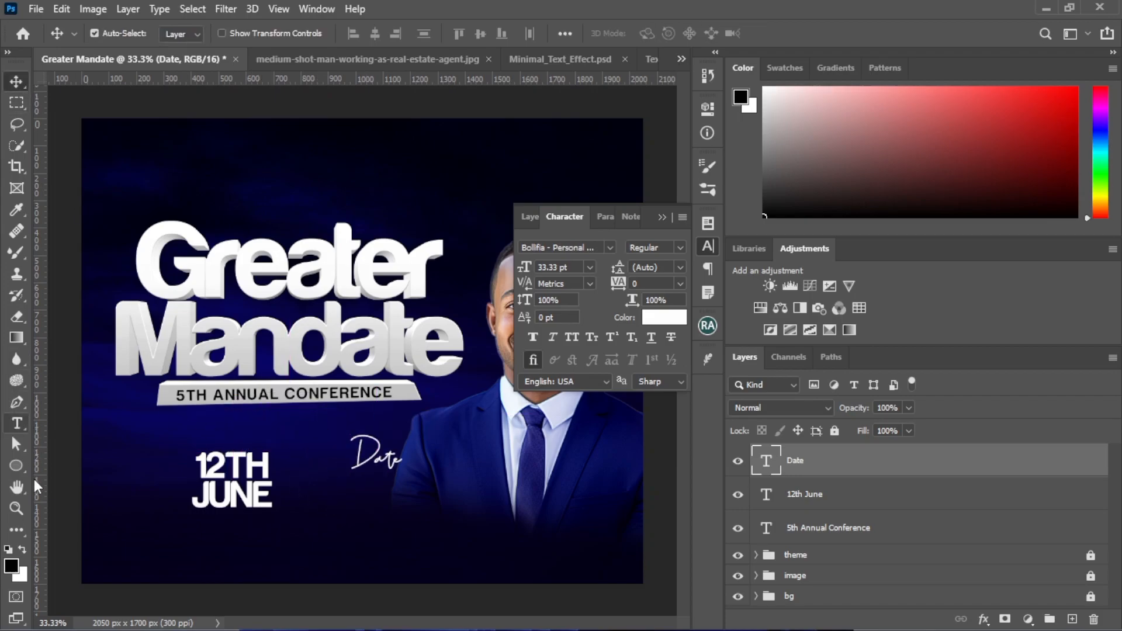
Draw a rectangle of about 228 x 244 px below the Date text
{"action": "left_click", "coordinate": [12, 469]}
{"action": "left_click", "coordinate": [87, 467]}
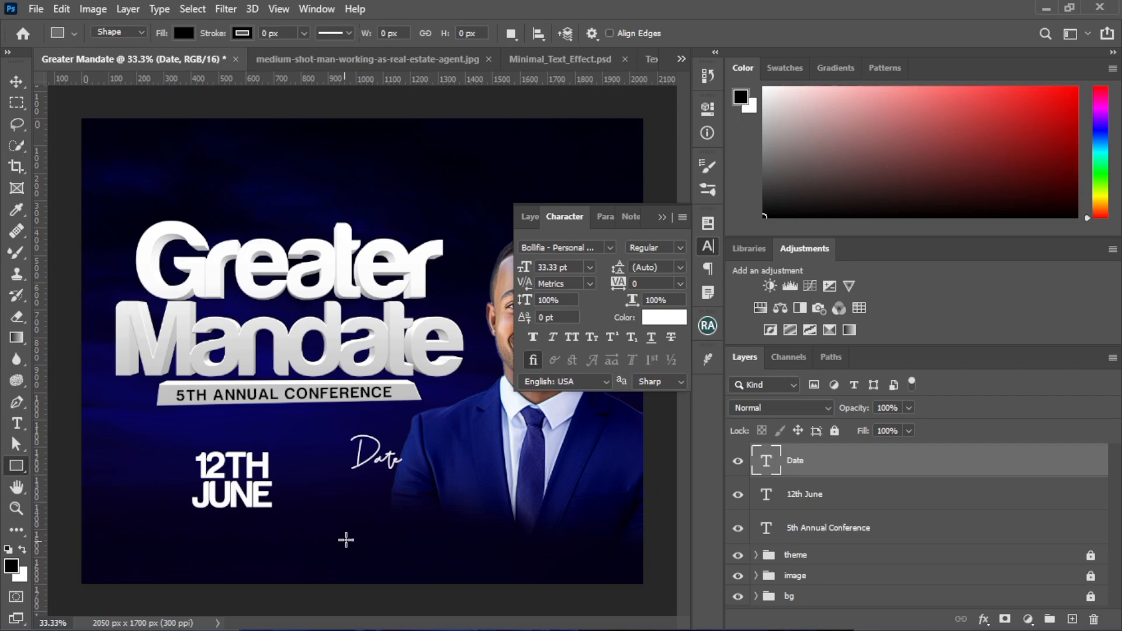
{"action": "left_click_drag", "start_coordinate": [332, 490], "coordinate": [394, 557]}
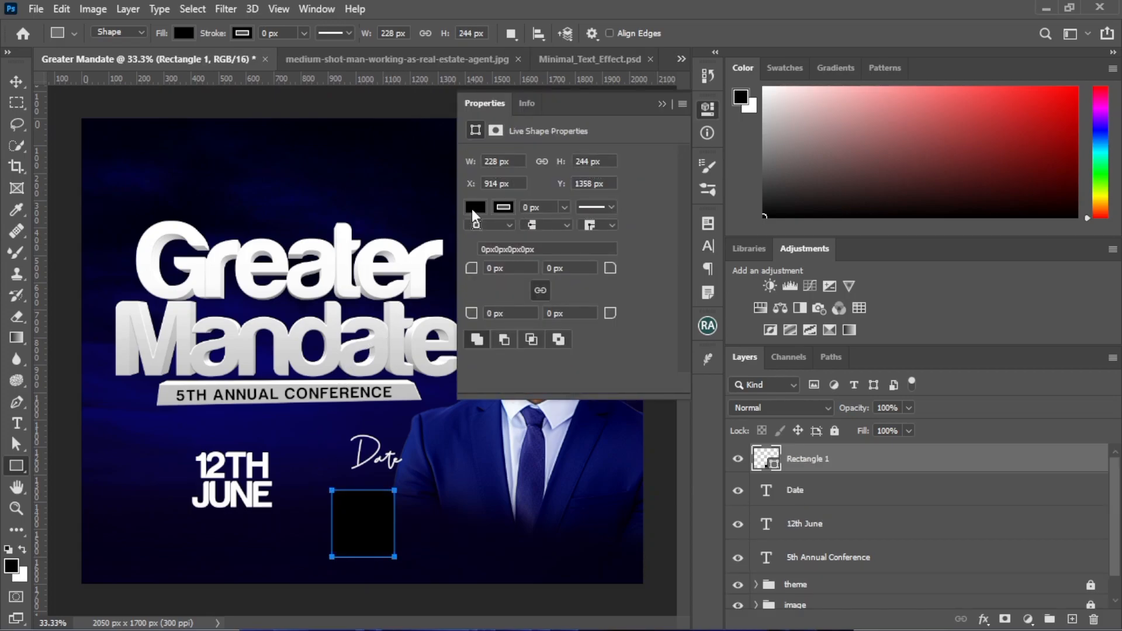
Remove the rectangle's fill and give it a white 3 px stroke
{"action": "left_click", "coordinate": [475, 208]}
{"action": "left_click", "coordinate": [485, 239]}
{"action": "left_click", "coordinate": [506, 207]}
{"action": "left_click", "coordinate": [481, 296]}
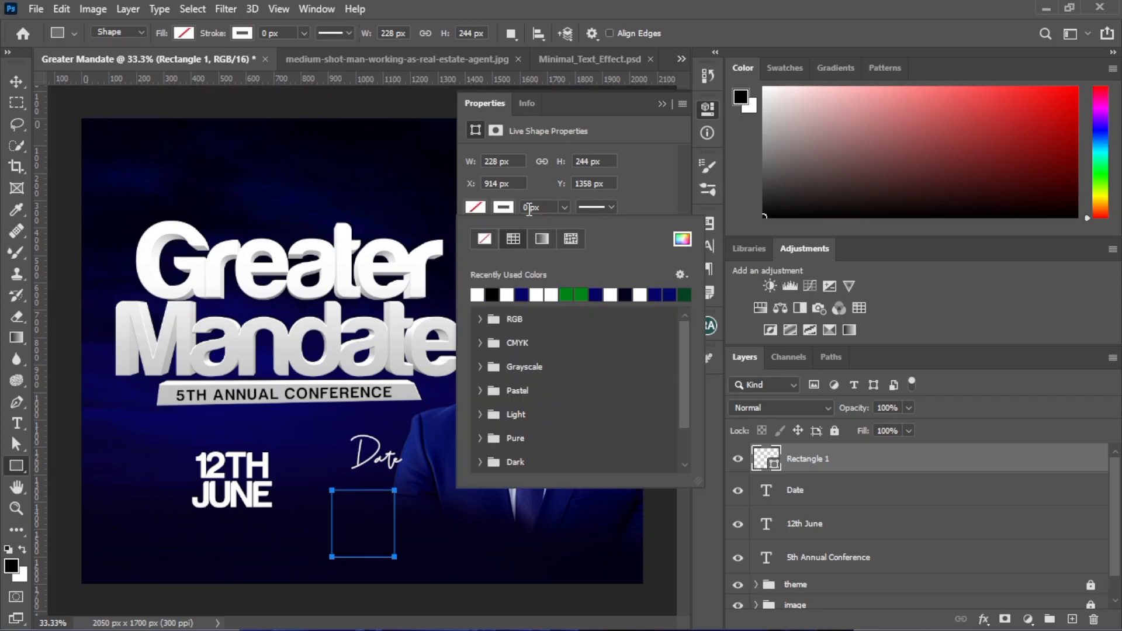
{"action": "left_click", "coordinate": [531, 208]}
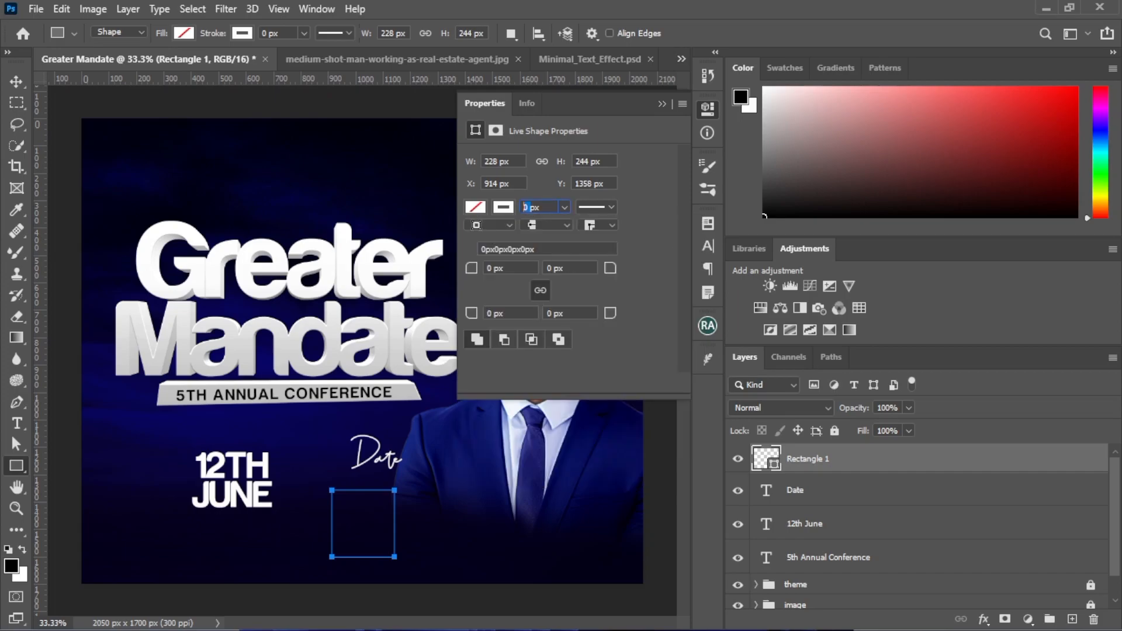
{"action": "type", "text": "3"}
{"action": "key", "text": "Return"}
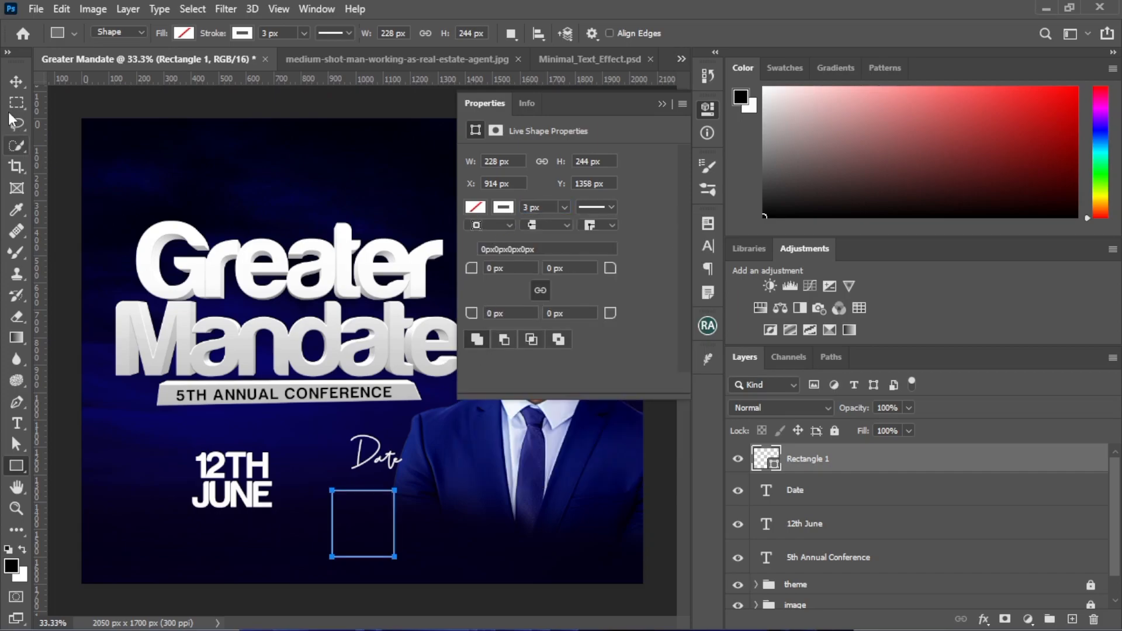
{"action": "left_click", "coordinate": [16, 84]}
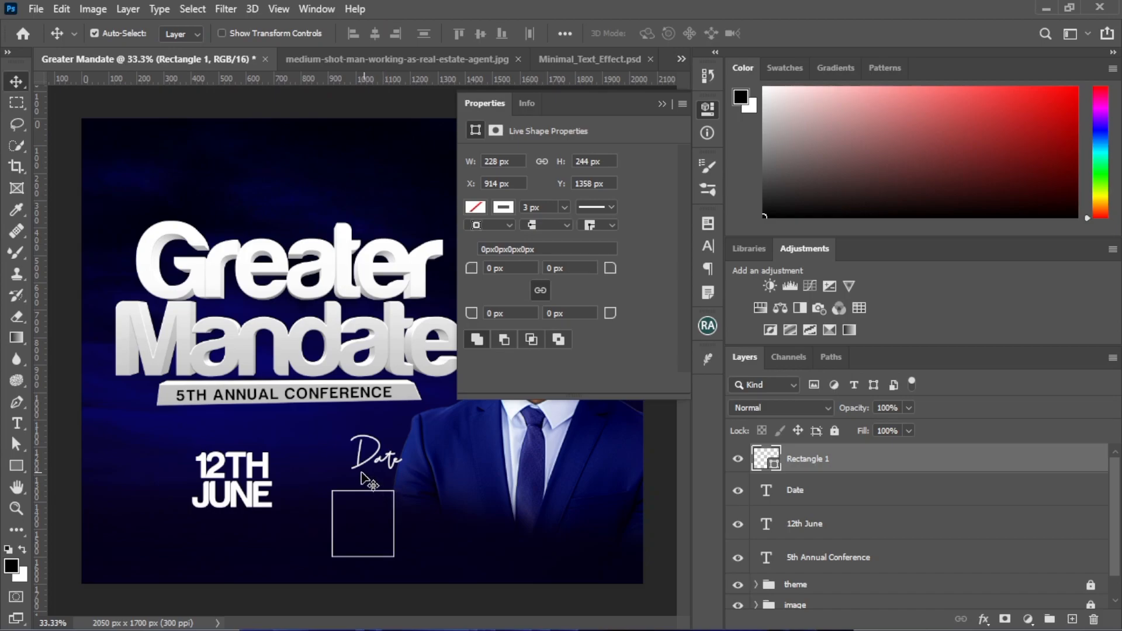
Rasterize the rectangle layer and rename it "shape date"
{"action": "right_click", "coordinate": [799, 468]}
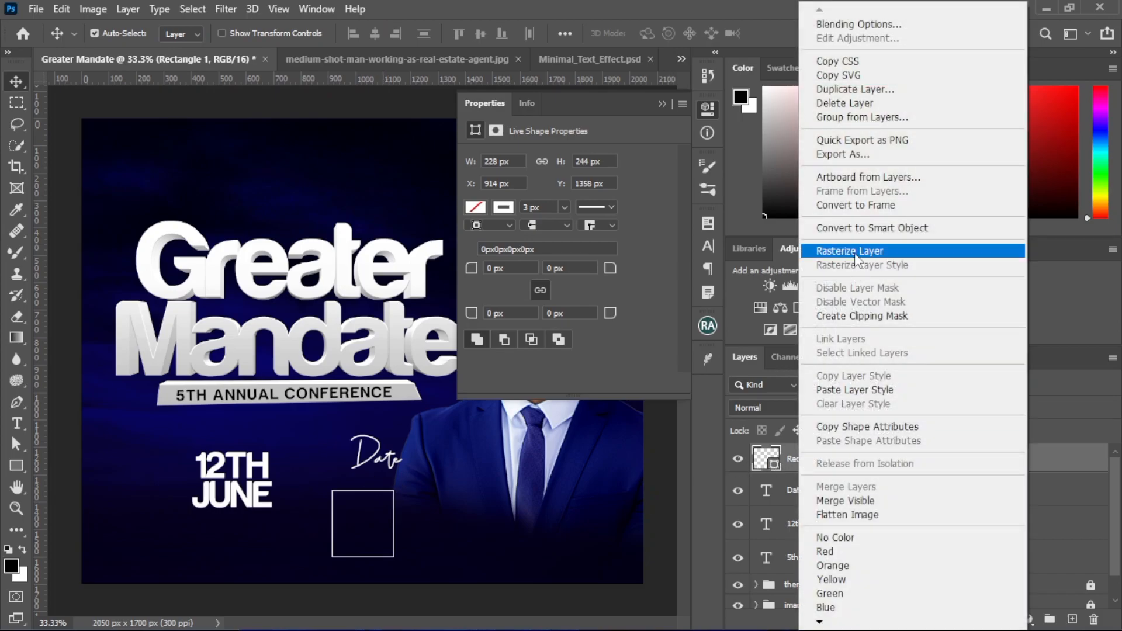
{"action": "left_click", "coordinate": [853, 248]}
{"action": "double_click", "coordinate": [806, 462]}
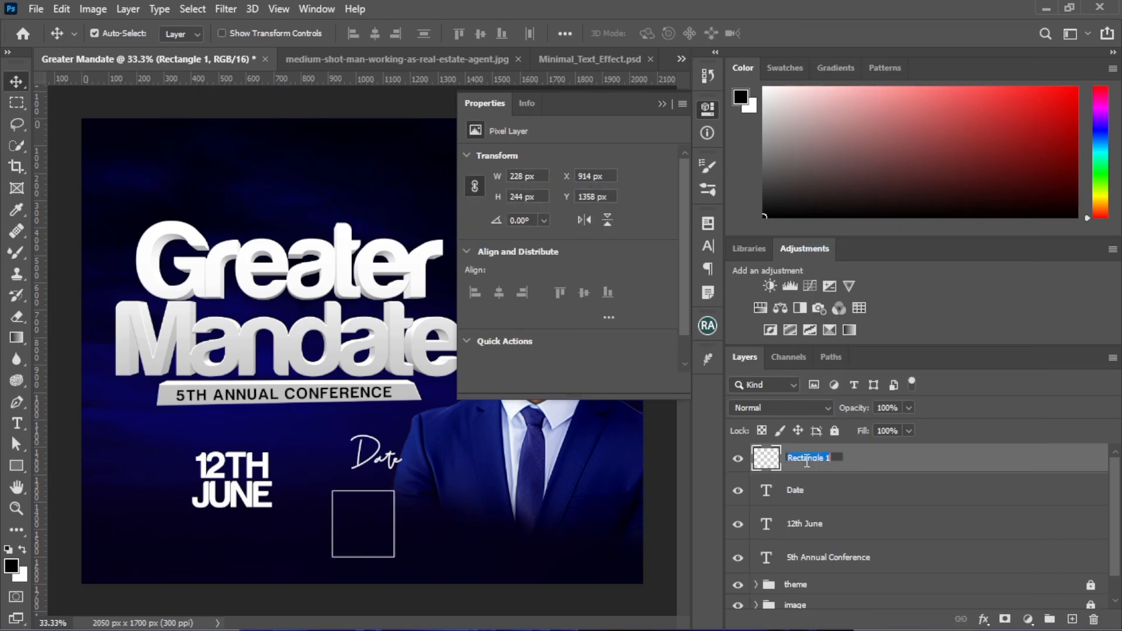
{"action": "type", "text": "shape date"}
{"action": "key", "text": "Return"}
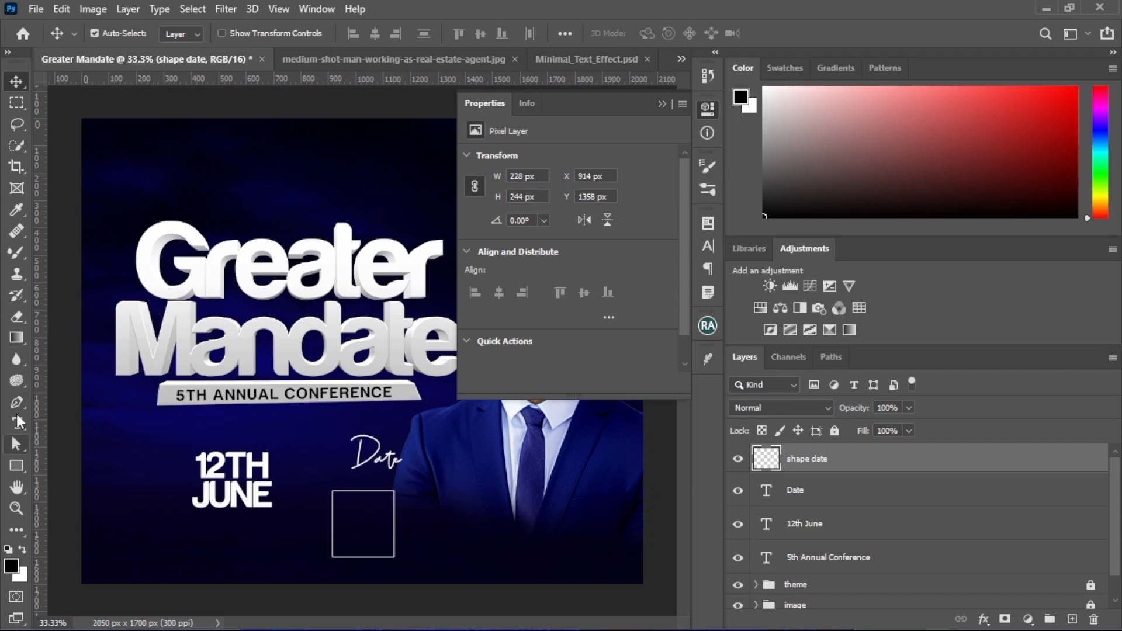
Erase the middle of the shape date rectangle's top edge with a Hard Round eraser at 175 px
{"action": "left_click", "coordinate": [17, 317]}
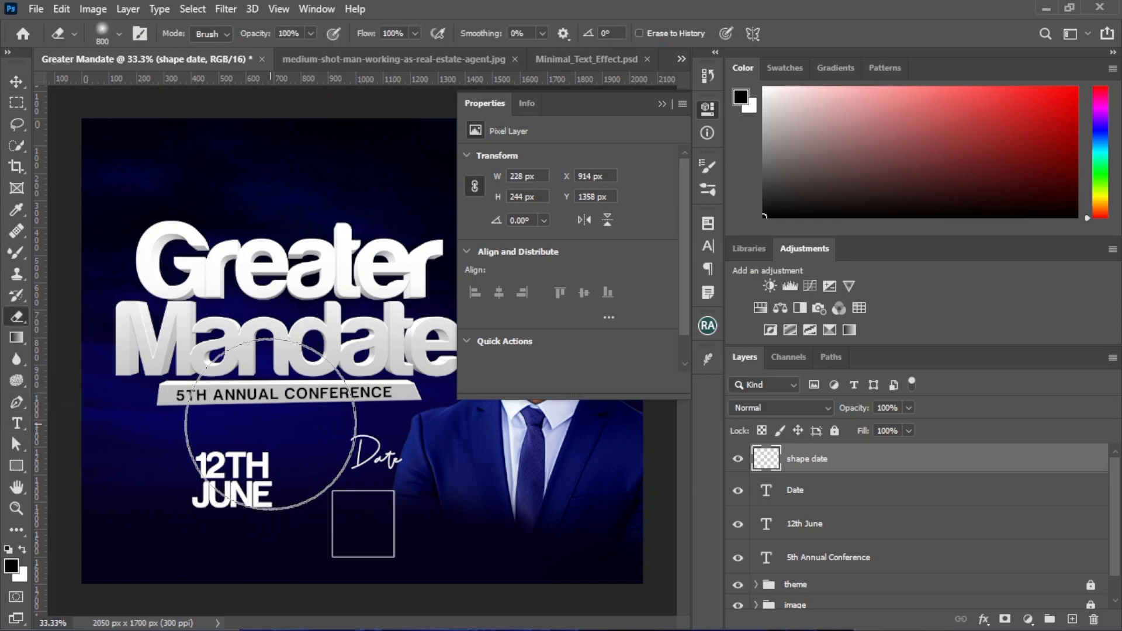
{"action": "key", "text": "bracketleft"}
{"action": "key", "text": "bracketleft"}
{"action": "key", "text": "bracketleft"}
{"action": "key", "text": "bracketleft"}
{"action": "key", "text": "bracketleft"}
{"action": "key", "text": "bracketleft"}
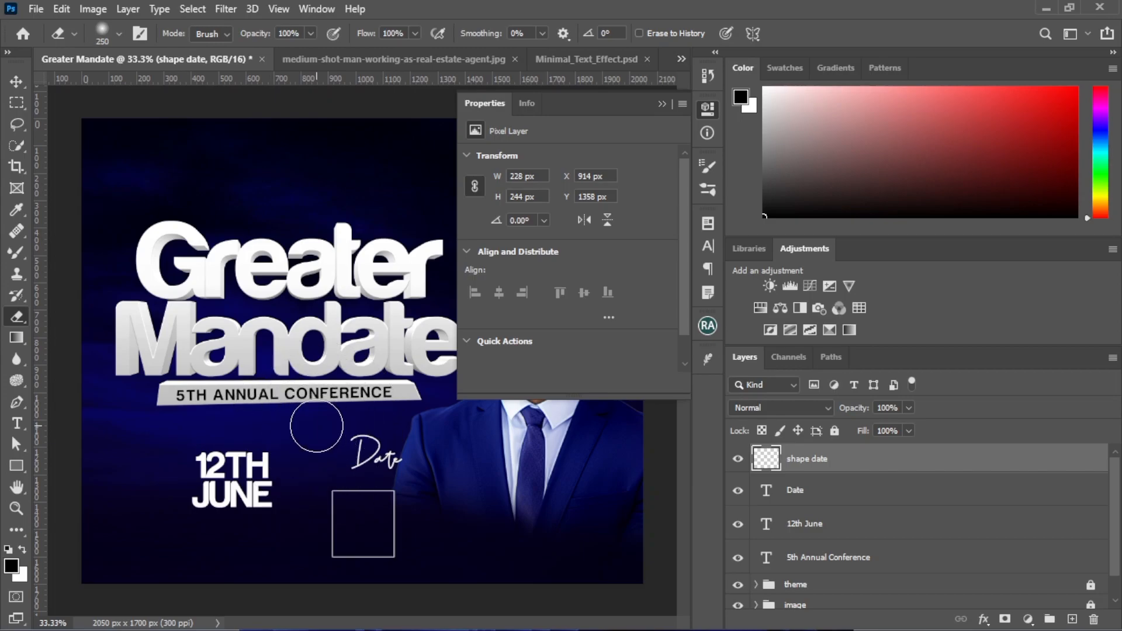
{"action": "left_click", "coordinate": [119, 34]}
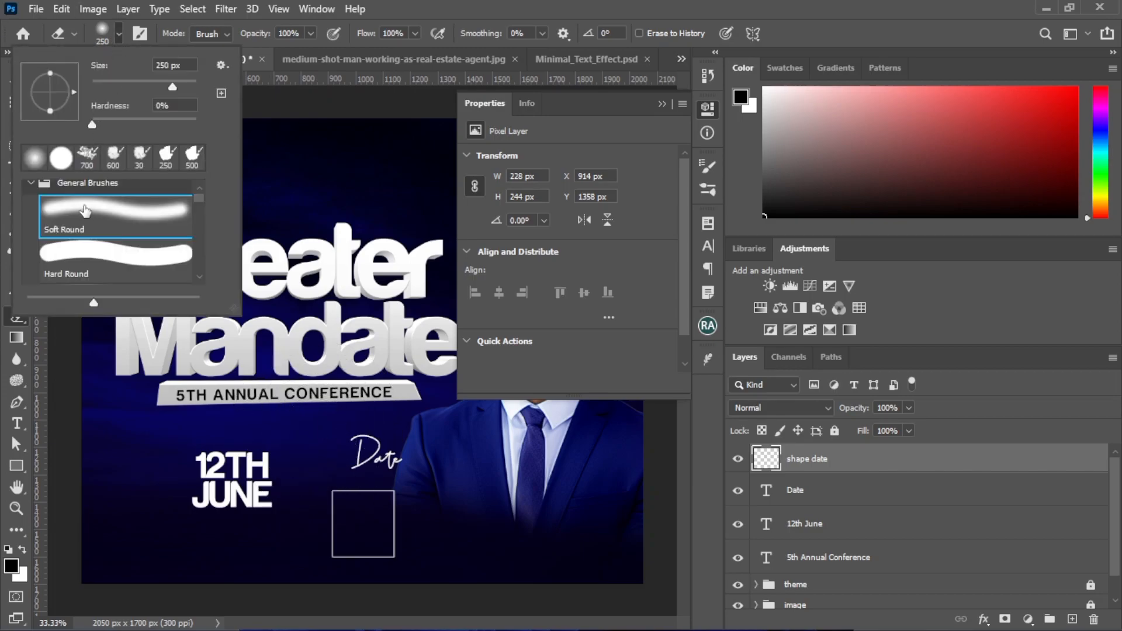
{"action": "left_click", "coordinate": [89, 245]}
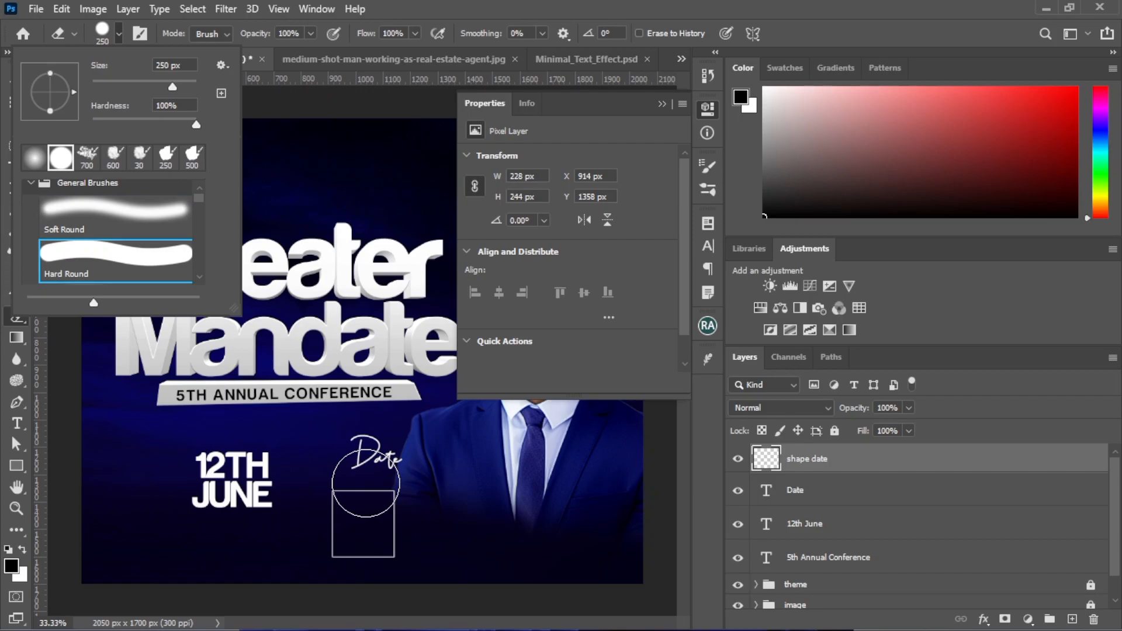
{"action": "left_click", "coordinate": [500, 505]}
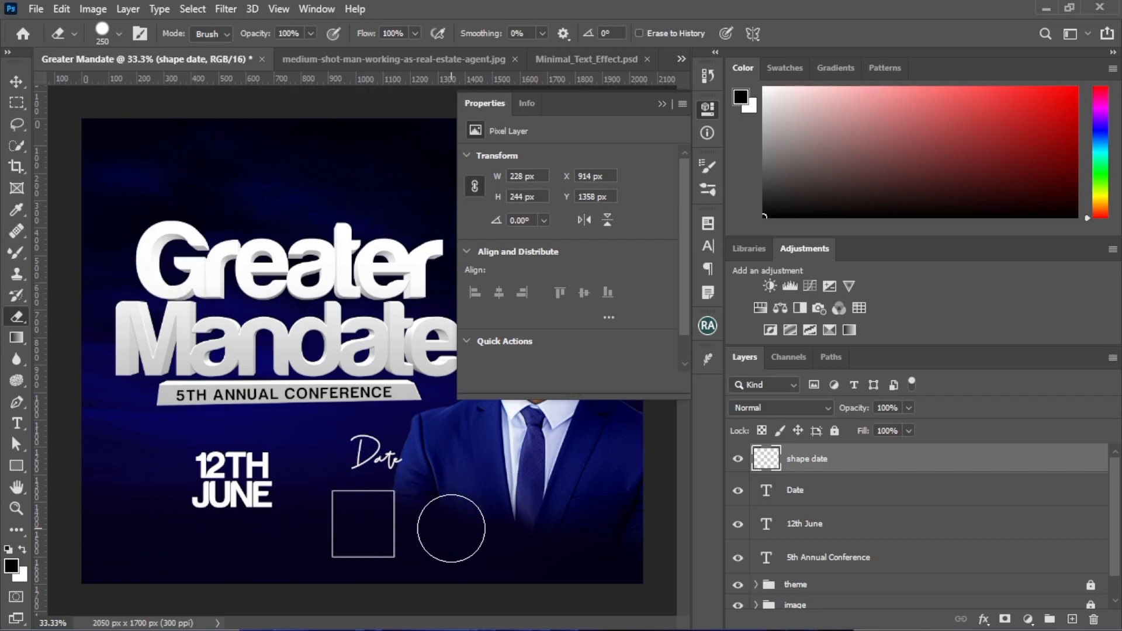
{"action": "key", "text": "bracketleft"}
{"action": "key", "text": "bracketleft"}
{"action": "key", "text": "bracketleft"}
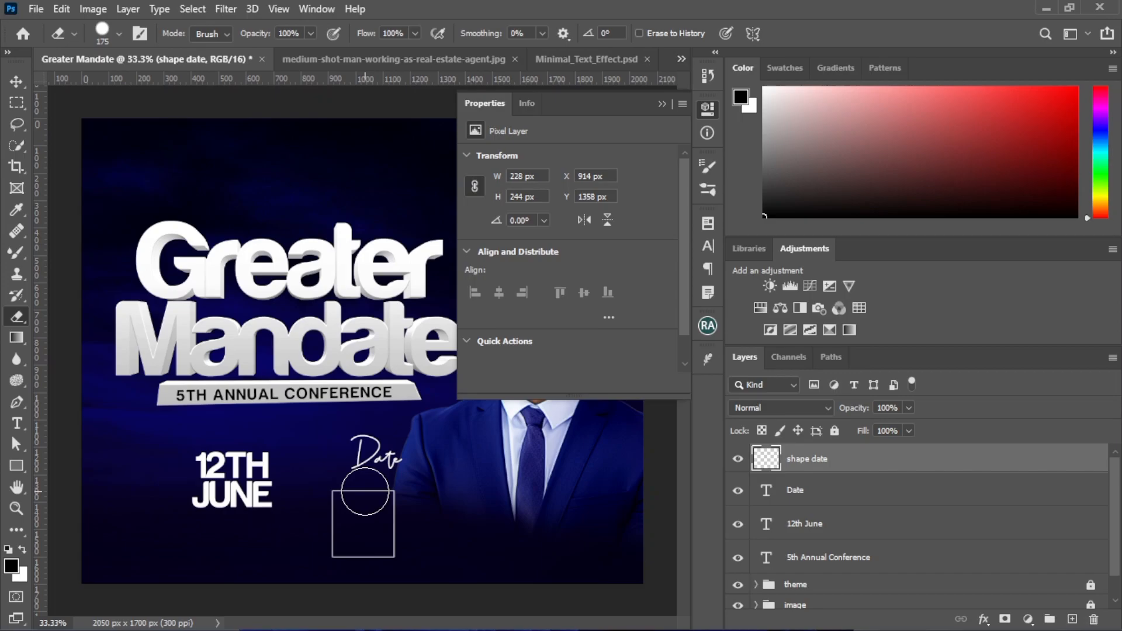
{"action": "scroll", "coordinate": [368, 499], "scroll_direction": "up", "scroll_amount": 1}
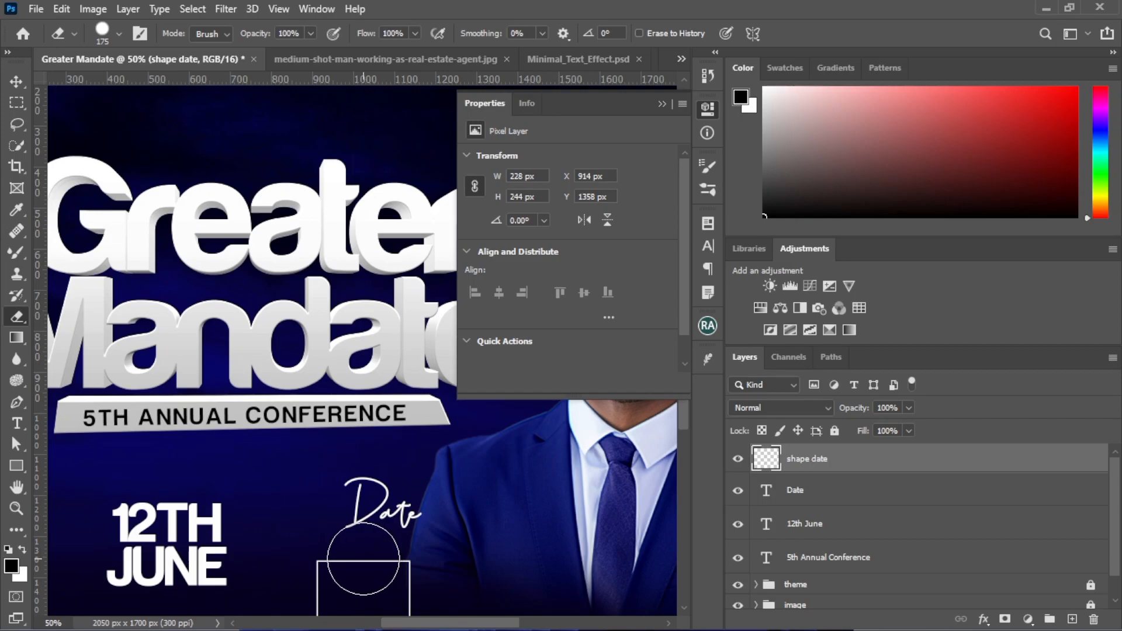
{"action": "left_click", "coordinate": [363, 559]}
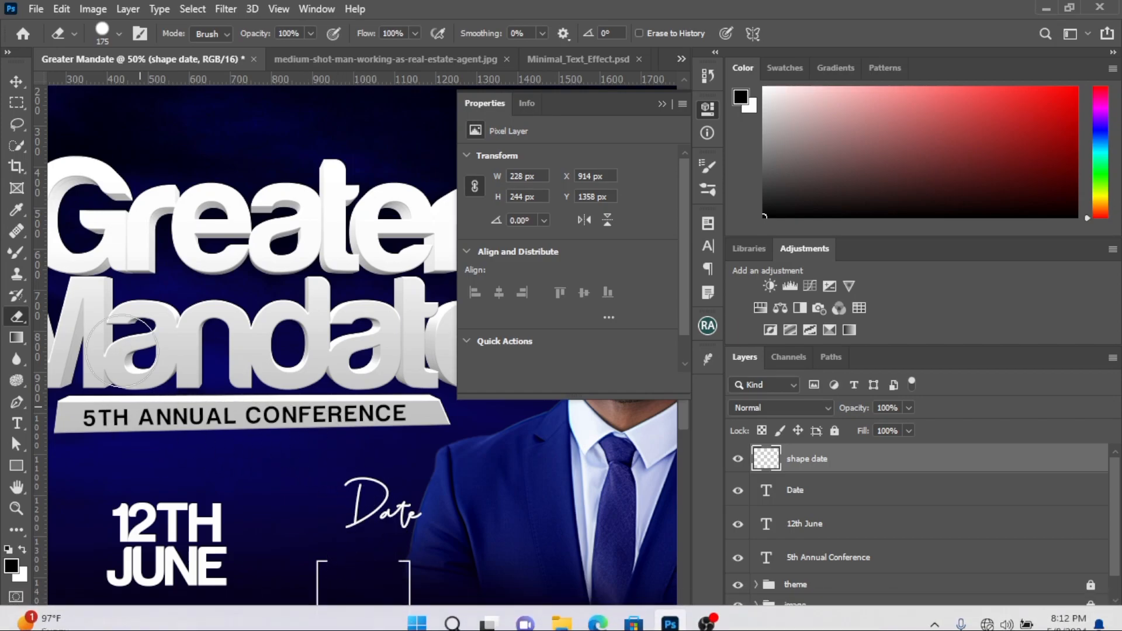
Move the Date text down into the gap in the top edge of the white frame
{"action": "left_click", "coordinate": [16, 81]}
{"action": "scroll", "coordinate": [370, 489], "scroll_direction": "down", "scroll_amount": 2}
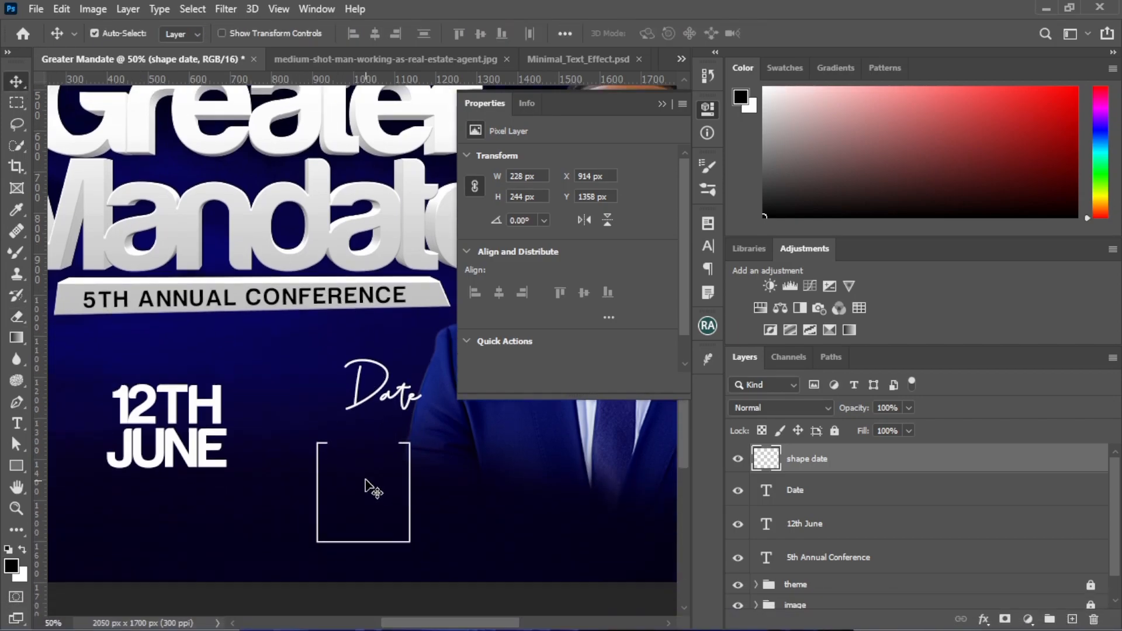
{"action": "left_click_drag", "start_coordinate": [380, 403], "coordinate": [361, 440]}
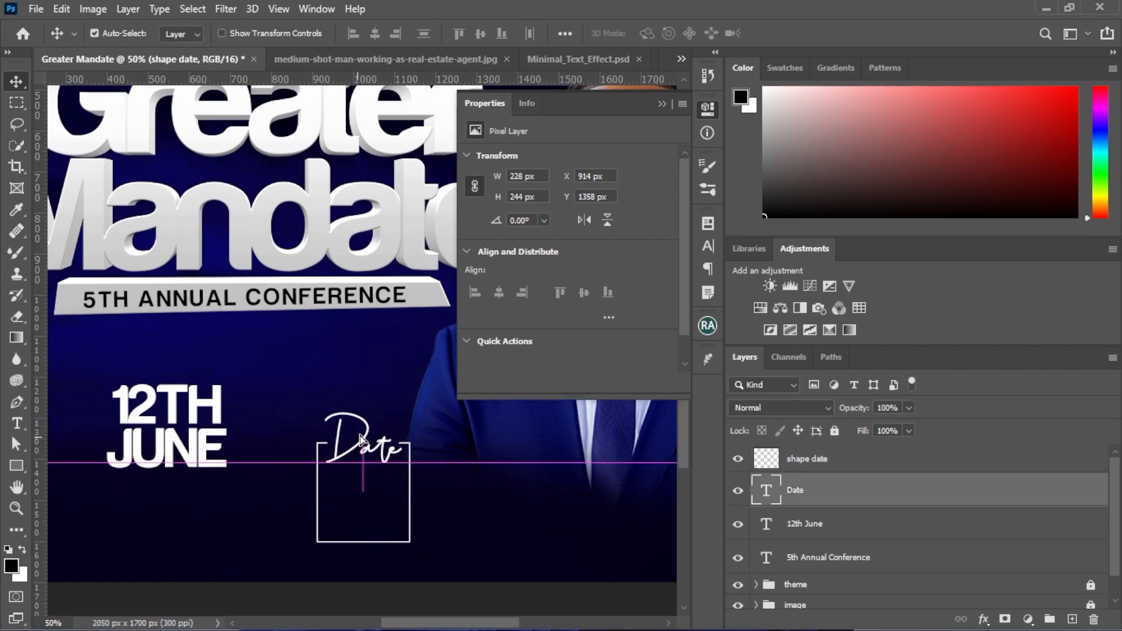
{"action": "key", "text": "ctrl"}
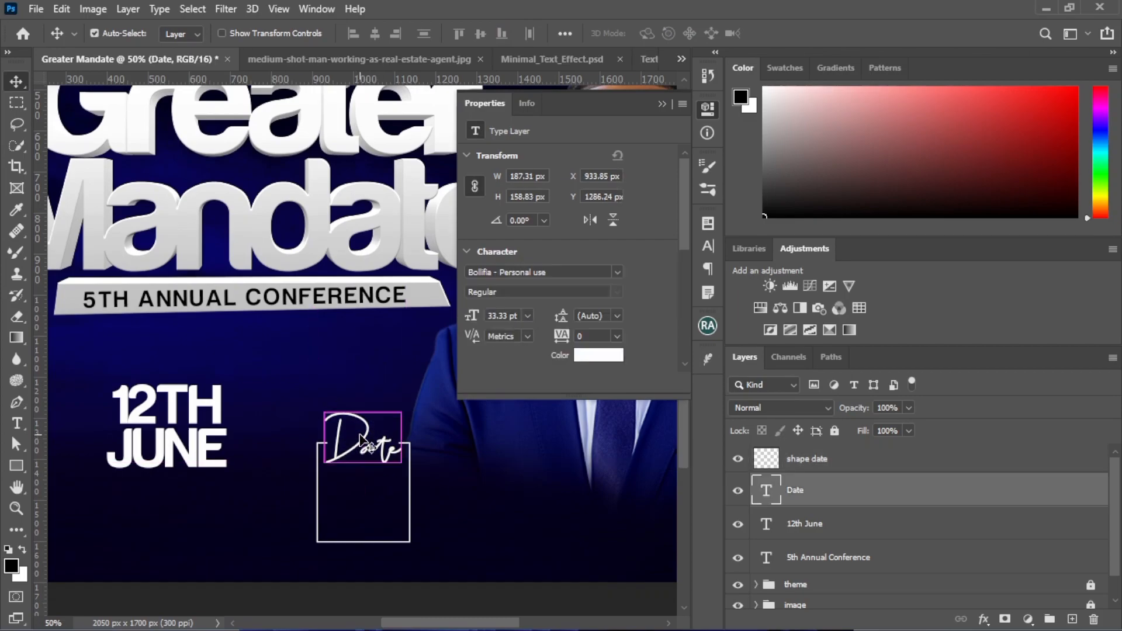
Scale the 12th June text to about 67% and move it inside the white frame below the Date text
{"action": "left_click_drag", "start_coordinate": [171, 449], "coordinate": [170, 467]}
{"action": "key", "text": "ctrl+t"}
{"action": "left_click_drag", "start_coordinate": [225, 403], "coordinate": [193, 432]}
{"action": "left_click_drag", "start_coordinate": [140, 474], "coordinate": [352, 515]}
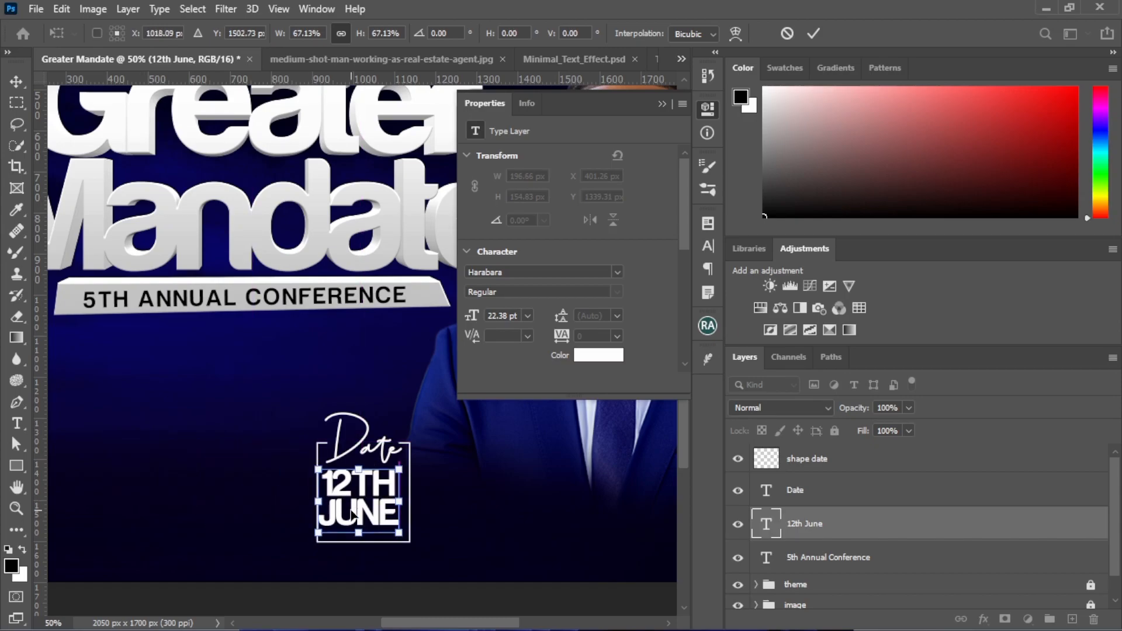
{"action": "key", "text": "Return"}
Nudge the 12th June text slightly down and to the right to centre it within the frame
{"action": "key", "text": "Down"}
{"action": "key", "text": "Down"}
{"action": "key", "text": "Down"}
{"action": "key", "text": "Right"}
{"action": "key", "text": "Right"}
{"action": "key", "text": "Right"}
{"action": "key", "text": "Right"}
{"action": "key", "text": "Right"}
{"action": "key", "text": "Return"}
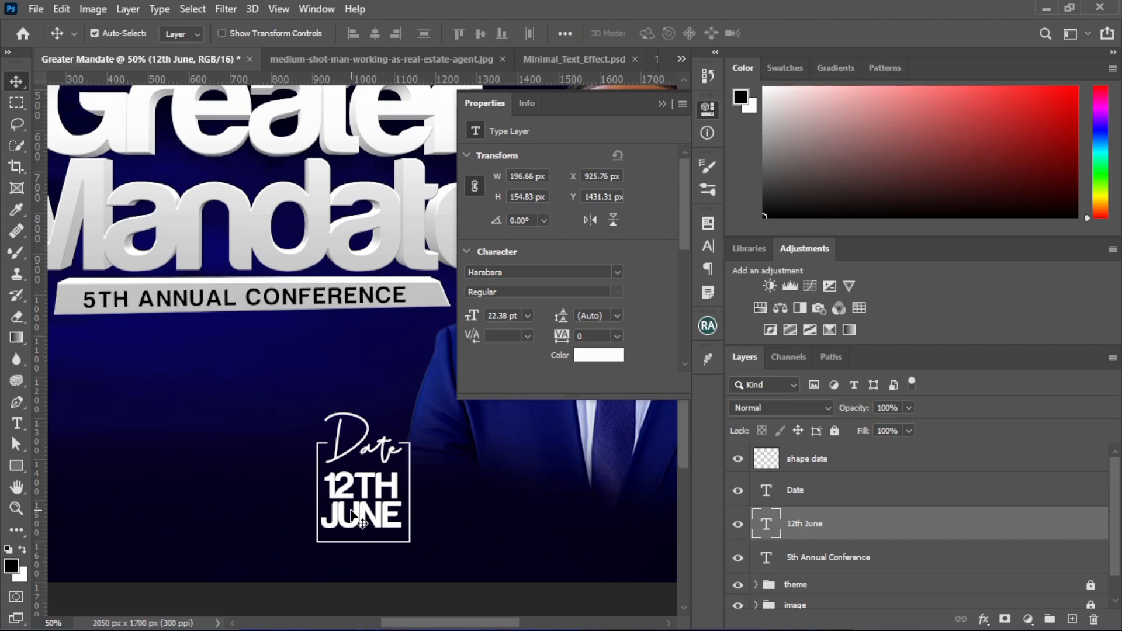
{"action": "key", "text": "Right"}
{"action": "key", "text": "Right"}
Group the shape date, Date and 12th June layers and name the group "date"
{"action": "left_click_drag", "start_coordinate": [291, 430], "coordinate": [438, 571]}
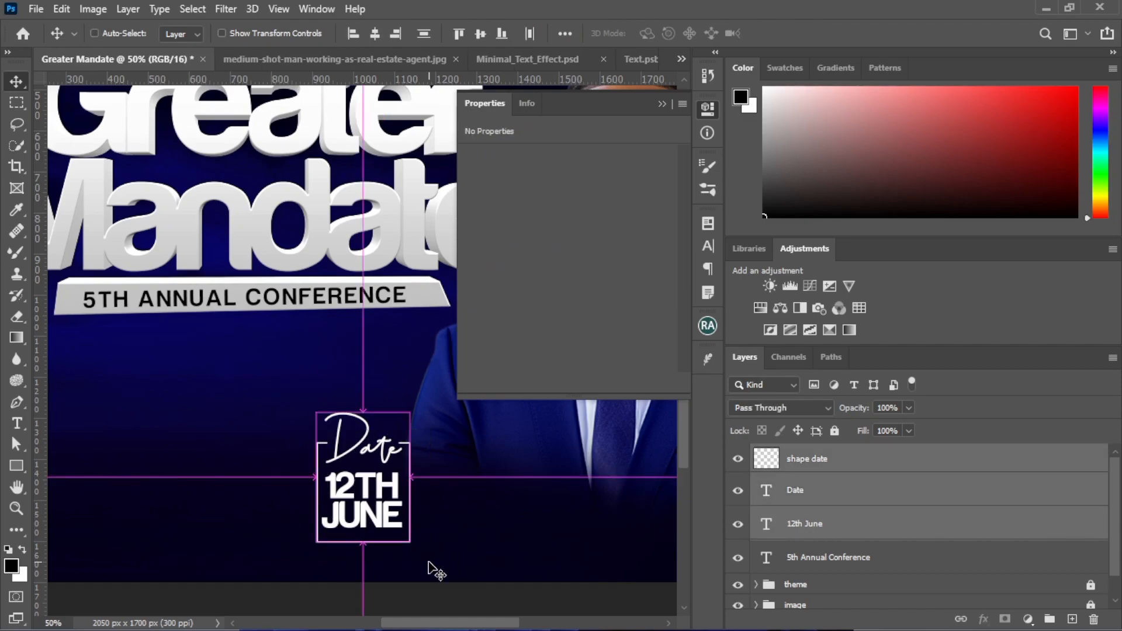
{"action": "key", "text": "ctrl+g"}
{"action": "double_click", "coordinate": [798, 455]}
{"action": "type", "text": "date"}
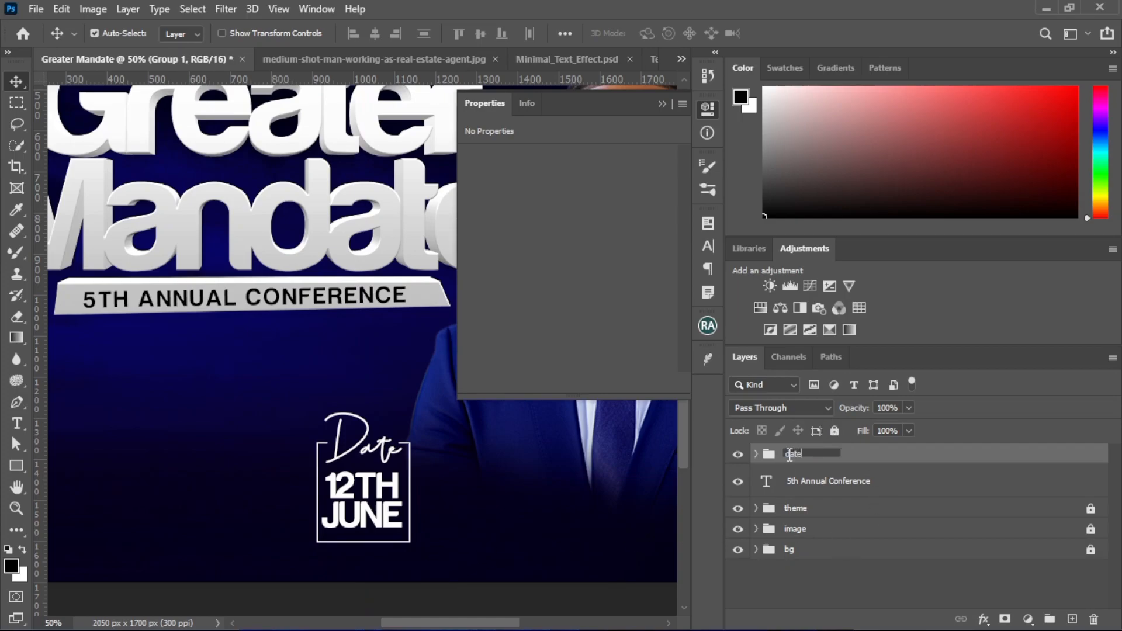
{"action": "key", "text": "Return"}
Move the framed date block left, beneath the start of the 5th Annual Conference line, and deselect it
{"action": "key", "text": "ctrl+minus"}
{"action": "key", "text": "ctrl+minus"}
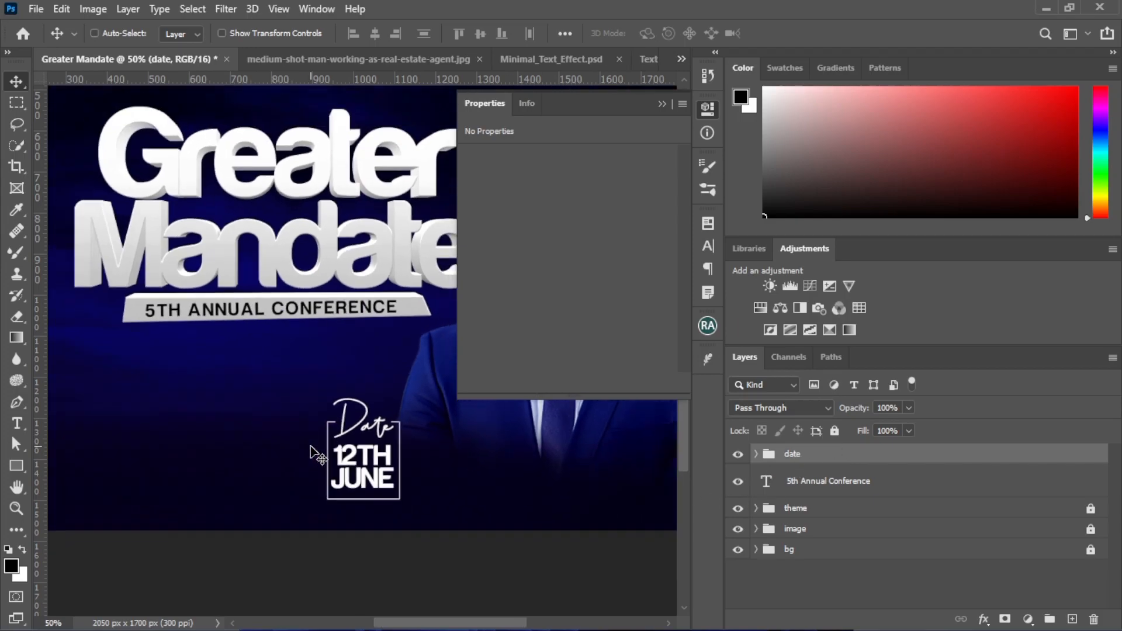
{"action": "left_click", "coordinate": [663, 104]}
{"action": "left_click_drag", "start_coordinate": [311, 438], "coordinate": [233, 463]}
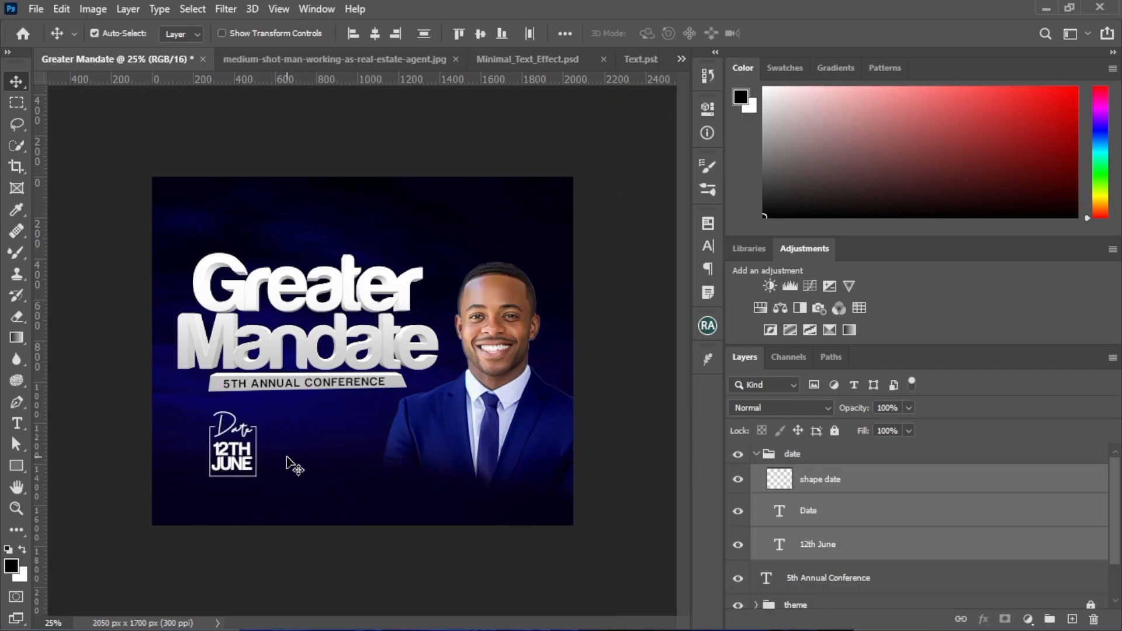
{"action": "left_click", "coordinate": [292, 465]}
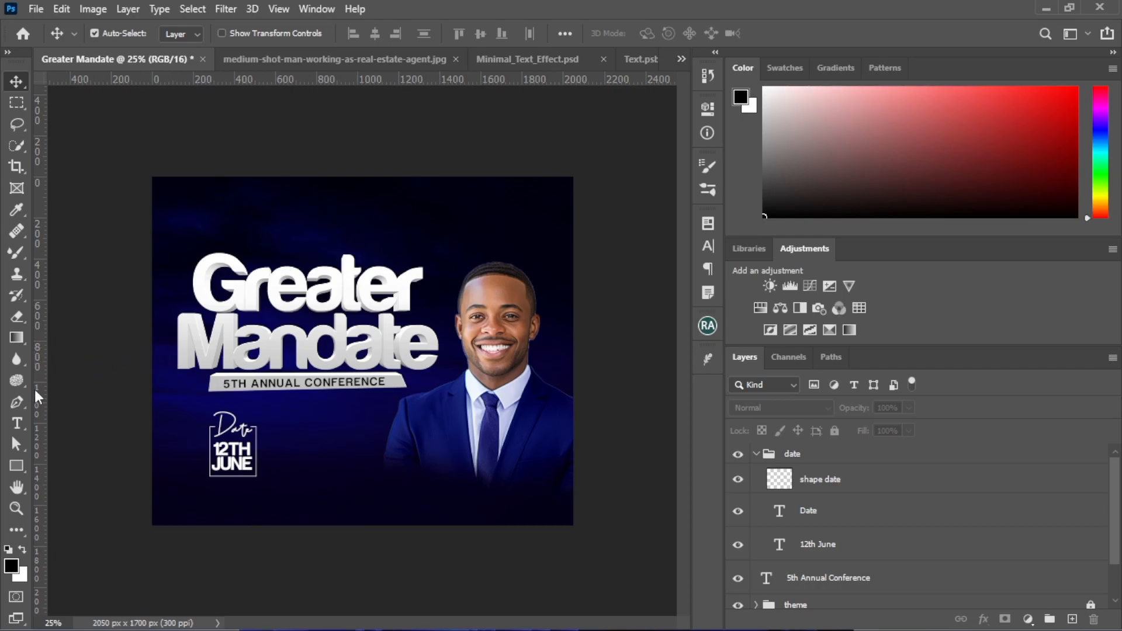
Add the two-line text "9PM CAT" to the right of the date block
{"action": "left_click", "coordinate": [17, 424]}
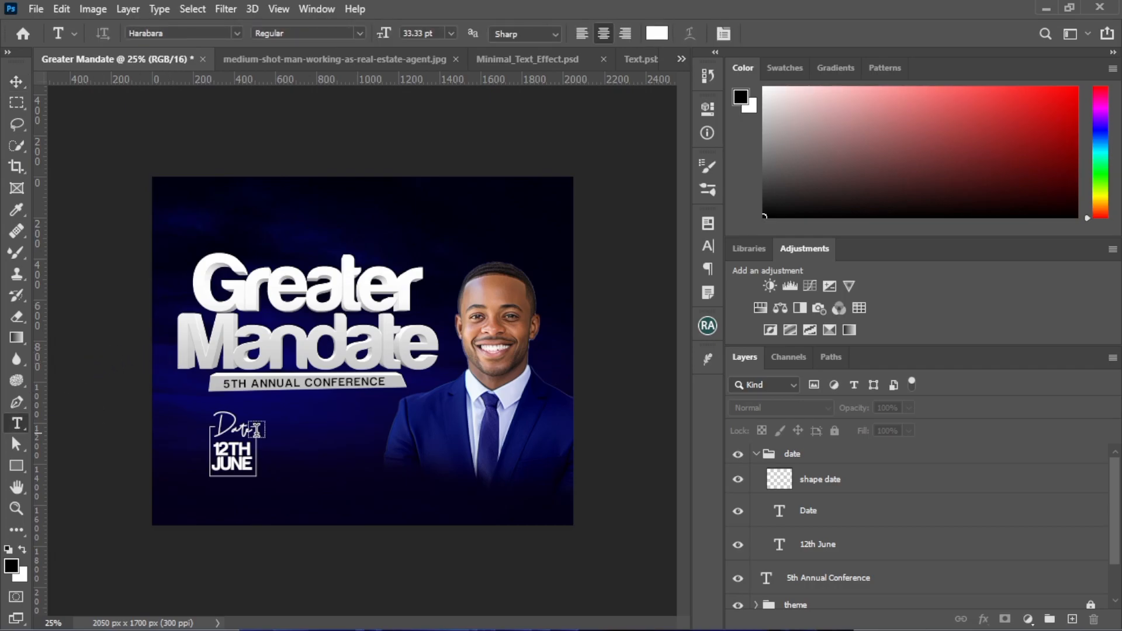
{"action": "left_click", "coordinate": [332, 454]}
{"action": "type", "text": "9"}
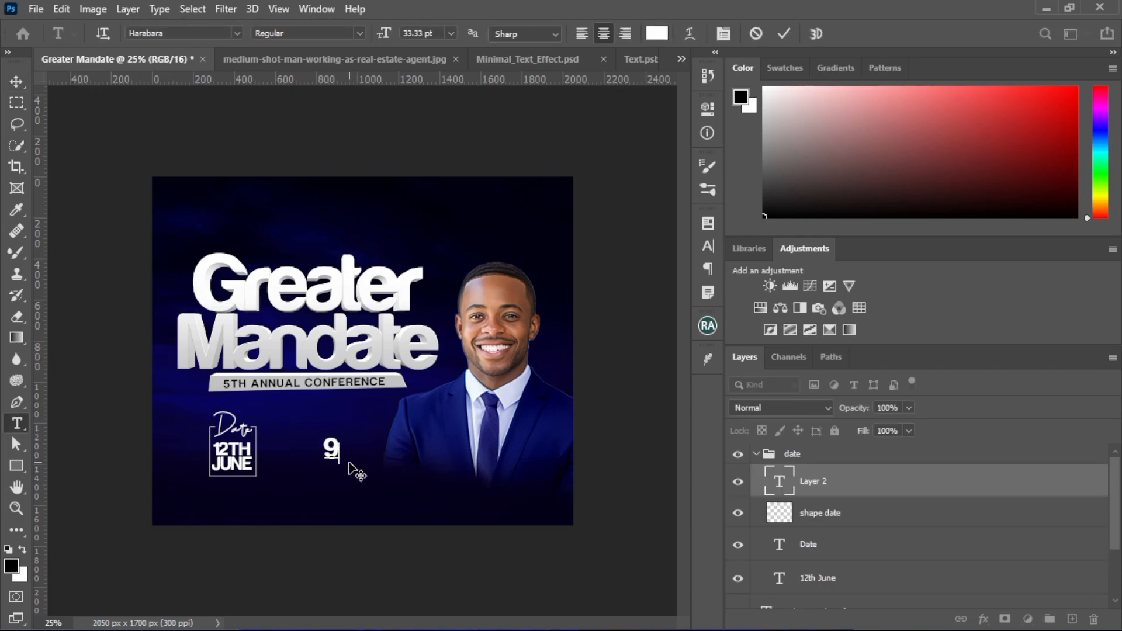
{"action": "type", "text": "PM "}
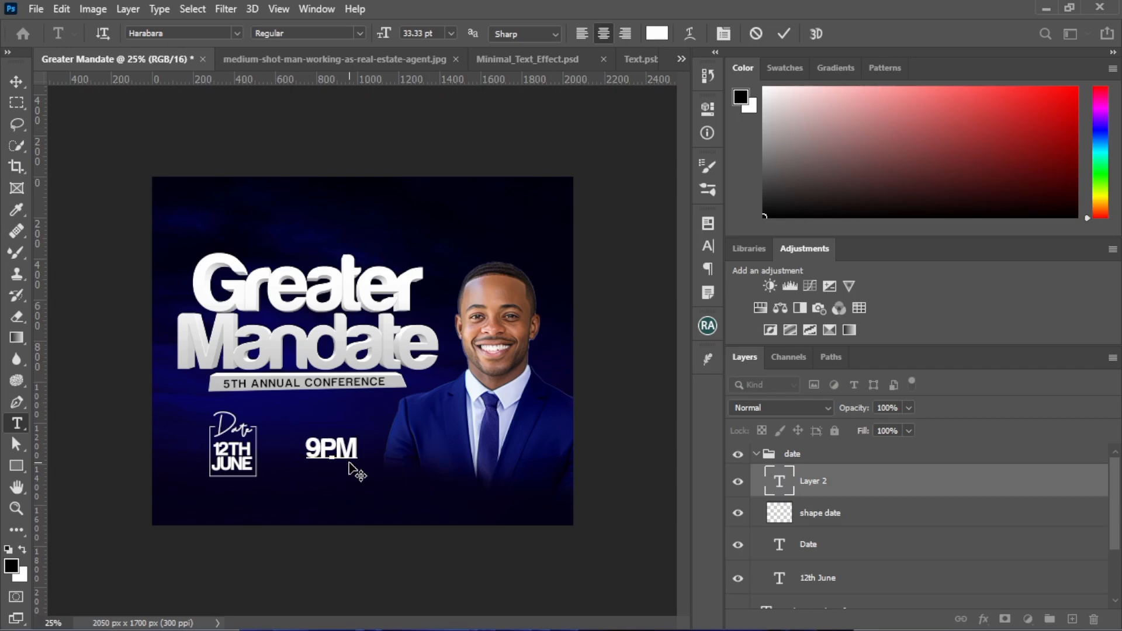
{"action": "type", "text": "CAT"}
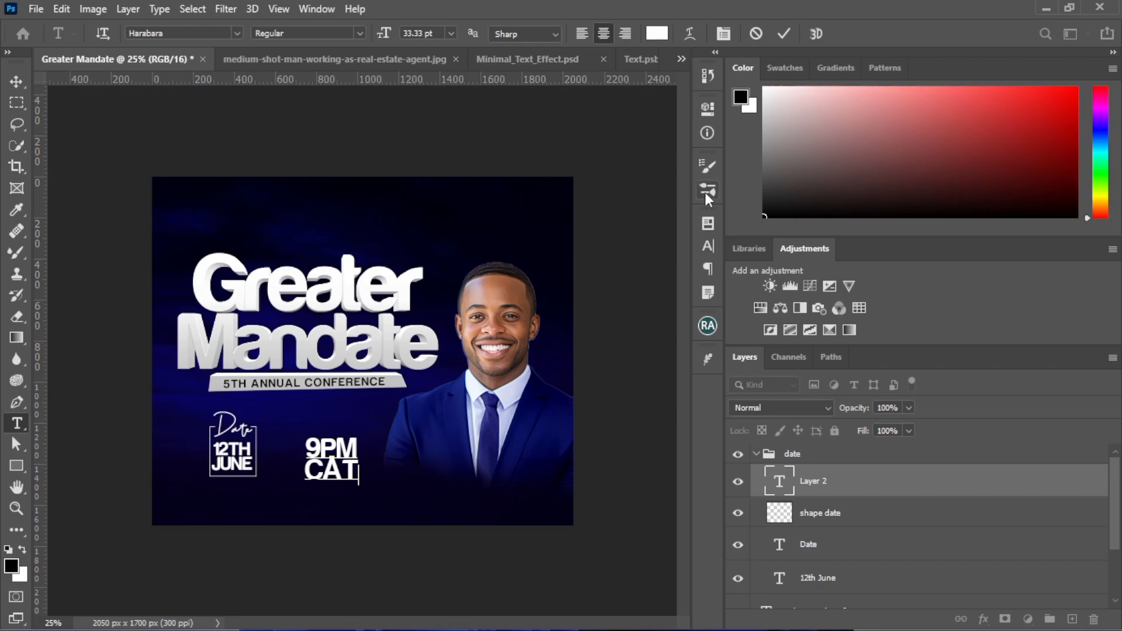
{"action": "left_click", "coordinate": [784, 34]}
Set the 9PM CAT text's font to Sequel100Black-55
{"action": "left_click", "coordinate": [707, 248]}
{"action": "type", "text": "seq"}
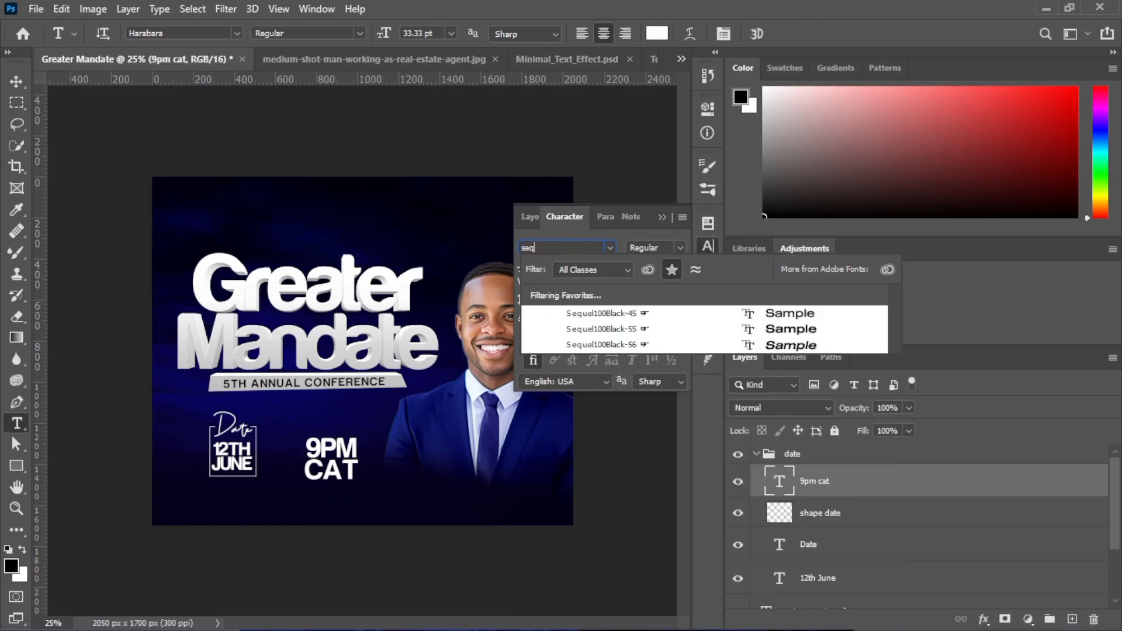
{"action": "left_click", "coordinate": [585, 327]}
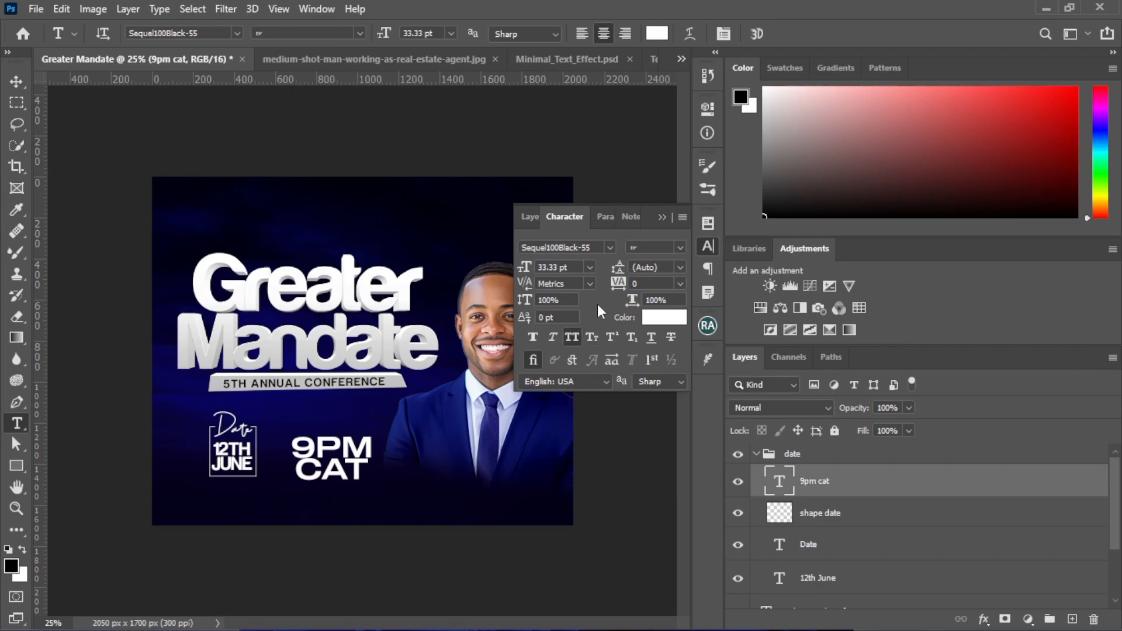
Try to switch the 9PM CAT text to Sequel100Black-65 with the favorites filter on
{"action": "left_click", "coordinate": [595, 247]}
{"action": "left_click", "coordinate": [596, 247]}
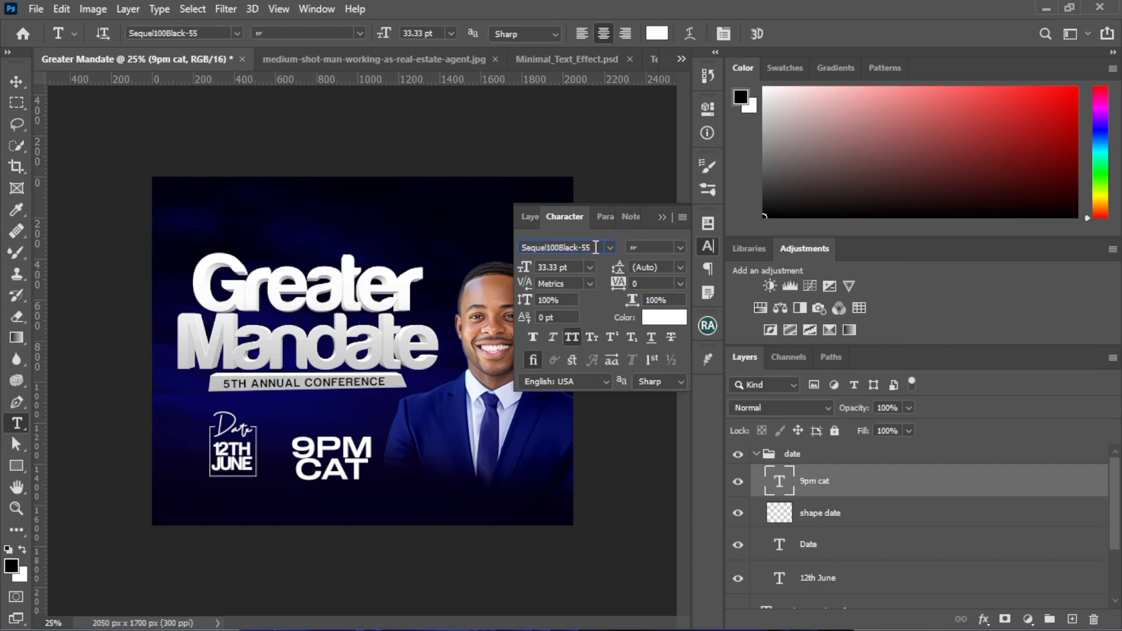
{"action": "key", "text": "BackSpace"}
{"action": "type", "text": "5"}
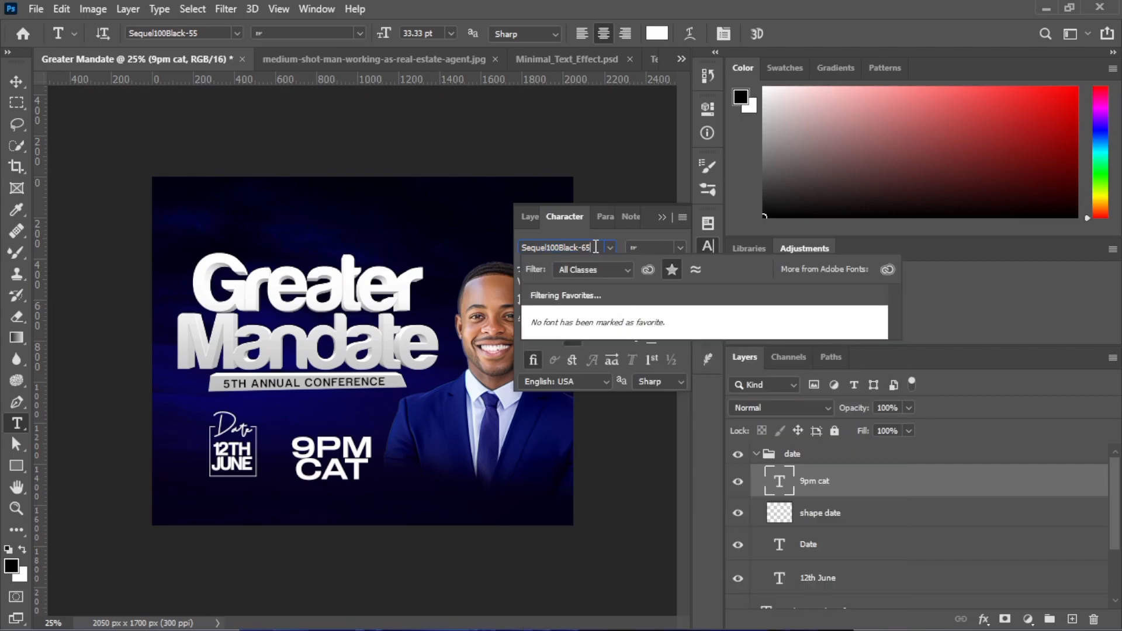
{"action": "key", "text": "Return"}
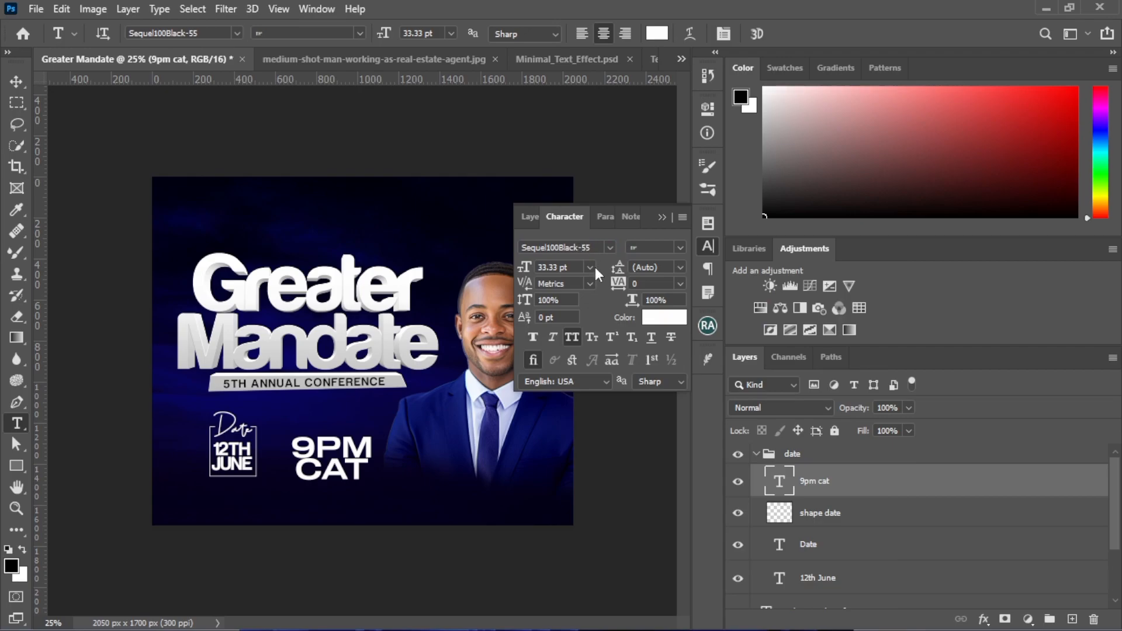
Turn off the favorites font filter and set the 9PM CAT text's font to Sequel100Black-65
{"action": "left_click", "coordinate": [595, 247]}
{"action": "double_click", "coordinate": [596, 247]}
{"action": "type", "text": "65"}
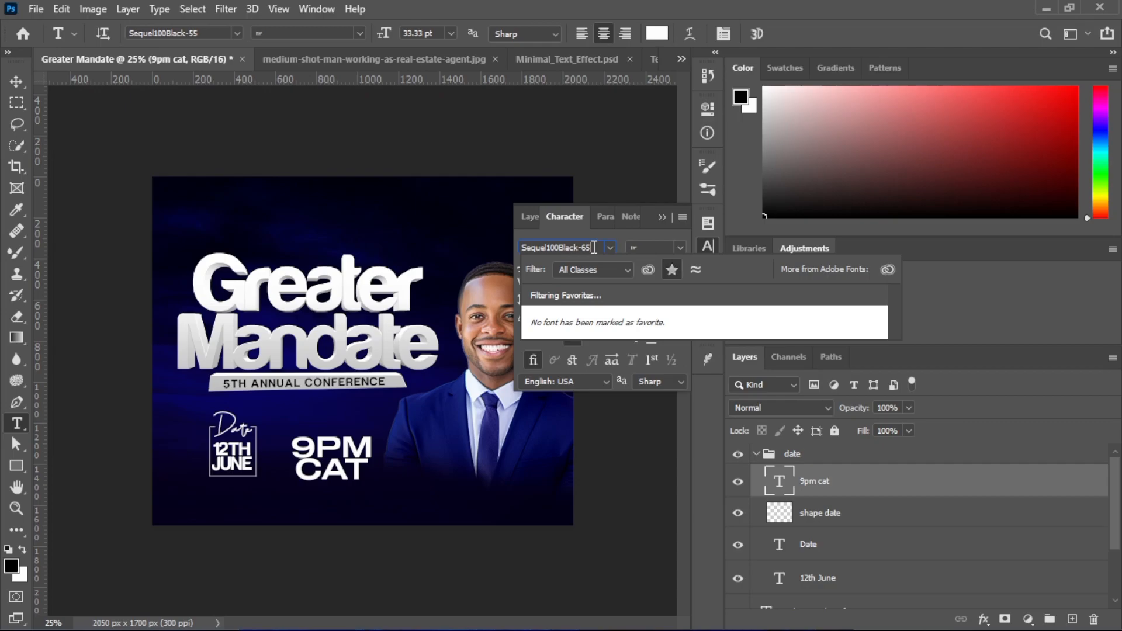
{"action": "left_click", "coordinate": [671, 273]}
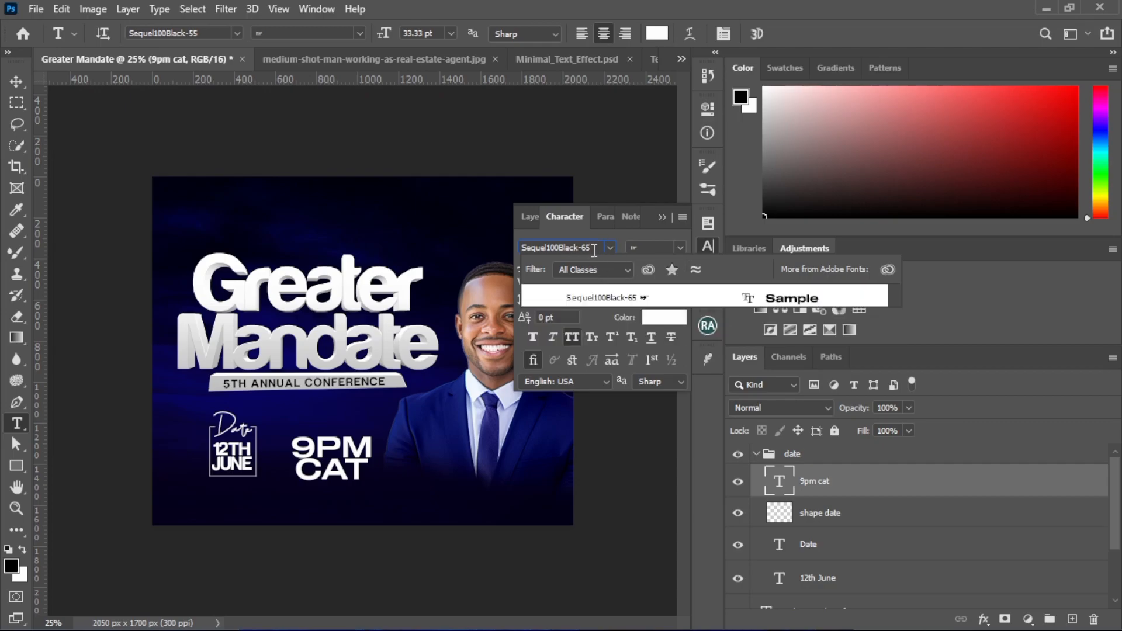
{"action": "key", "text": "Escape"}
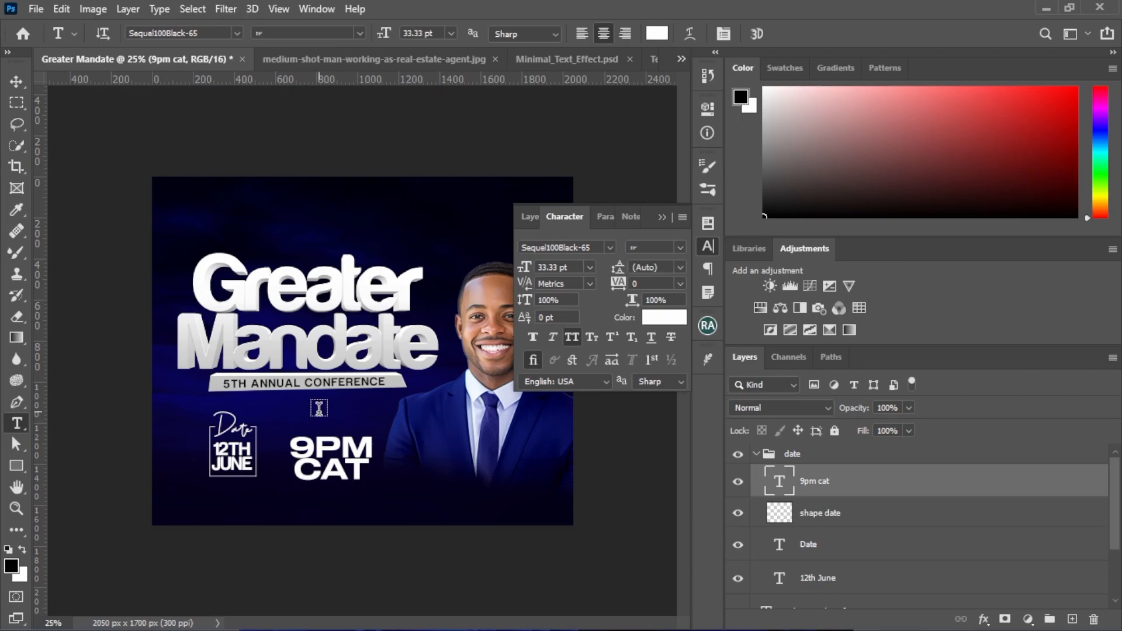
{"action": "left_click", "coordinate": [16, 81]}
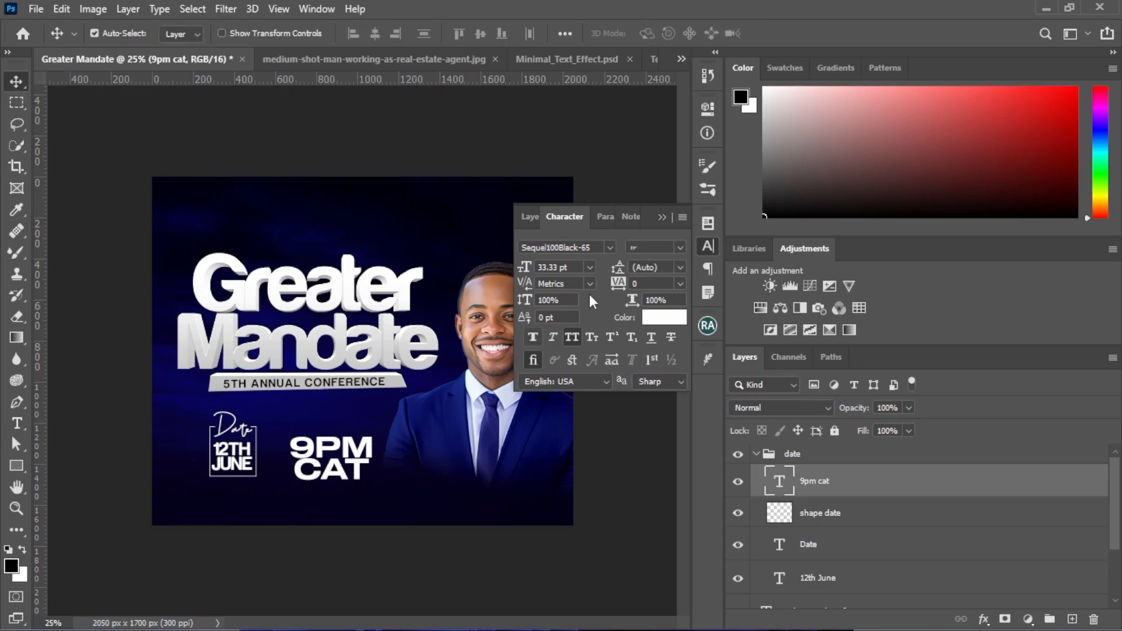
{"action": "left_click", "coordinate": [663, 218]}
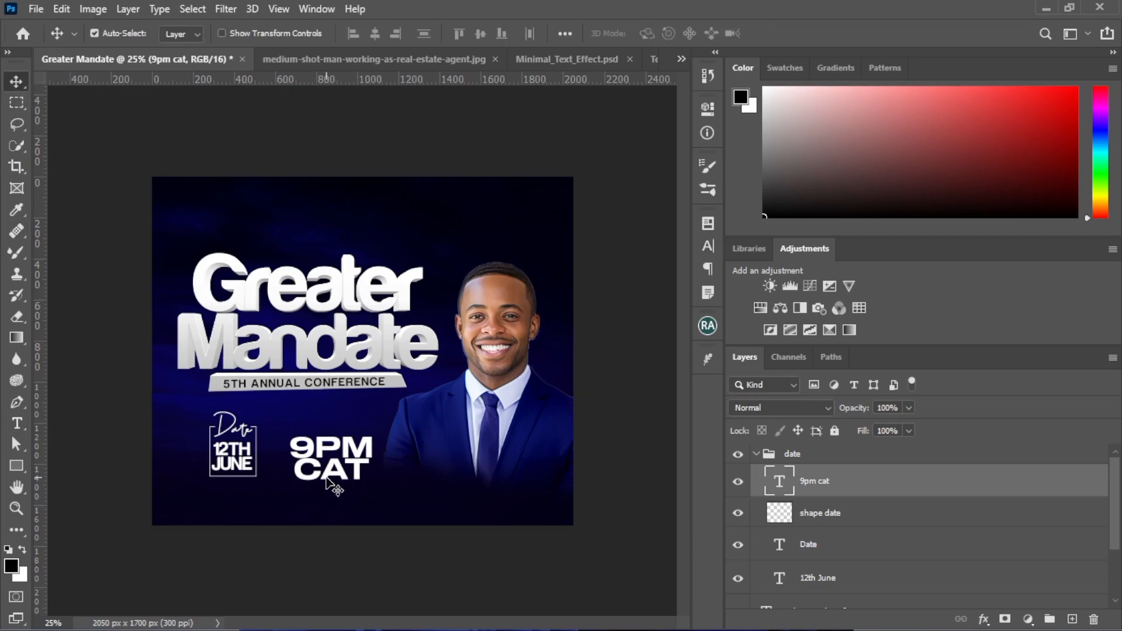
Add the text "LIVE ON ZOOM" on a new layer to the right of the 9PM CAT text
{"action": "left_click", "coordinate": [16, 423]}
{"action": "left_click", "coordinate": [1069, 619]}
{"action": "left_click", "coordinate": [429, 452]}
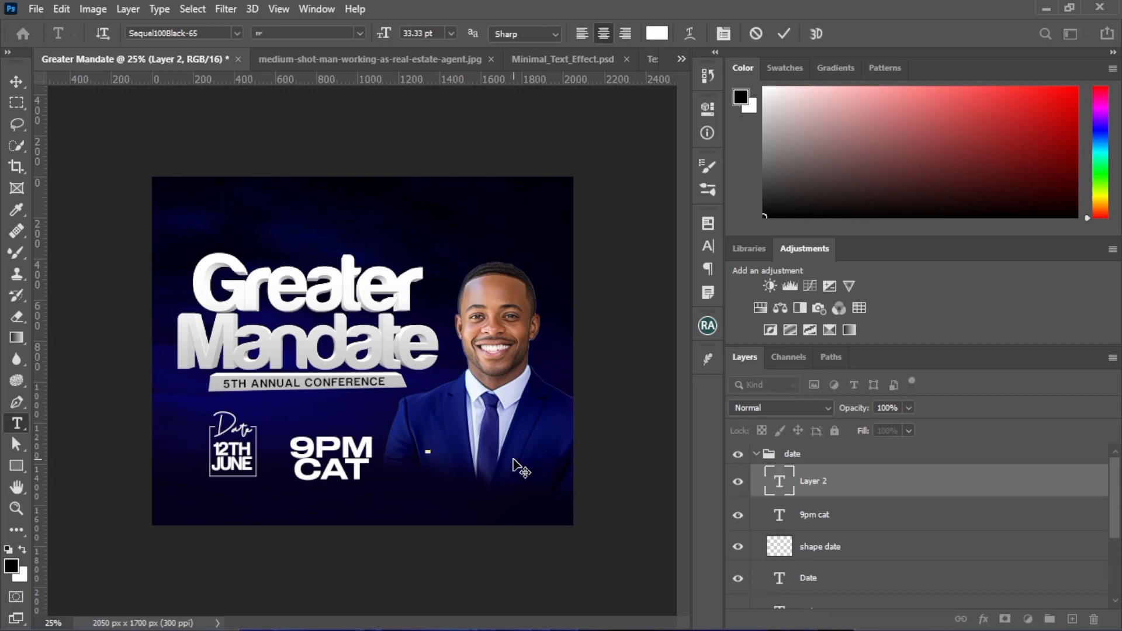
{"action": "type", "text": "LIVE ON ZOOM"}
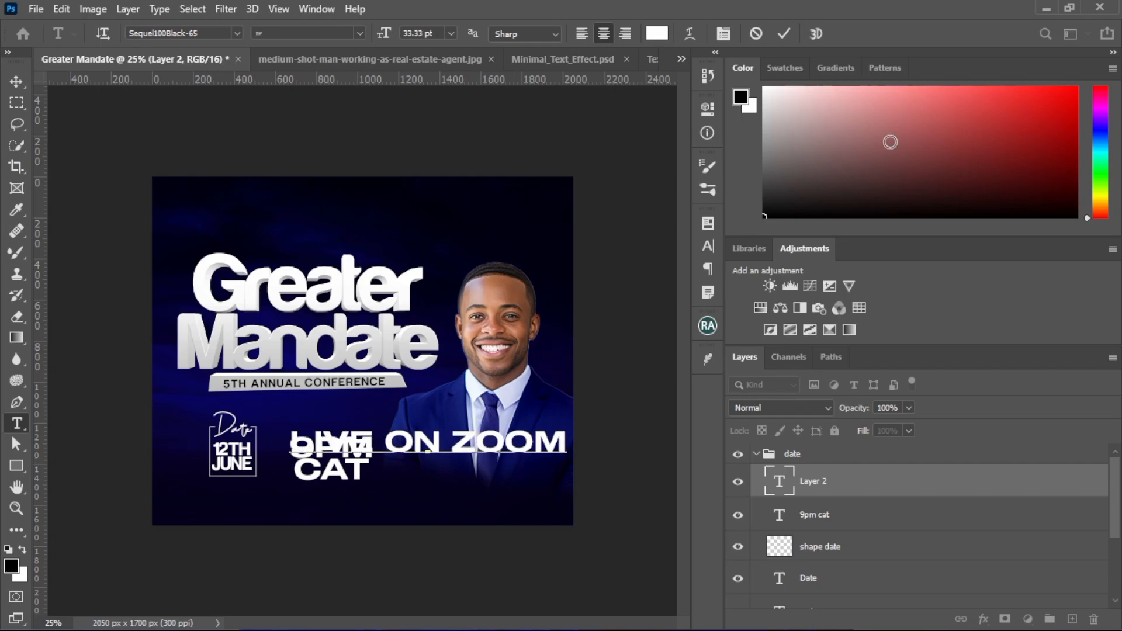
{"action": "left_click", "coordinate": [784, 33]}
Set the LIVE ON ZOOM text's font to Arial Narrow and its vertical scale to 80%
{"action": "left_click", "coordinate": [708, 248]}
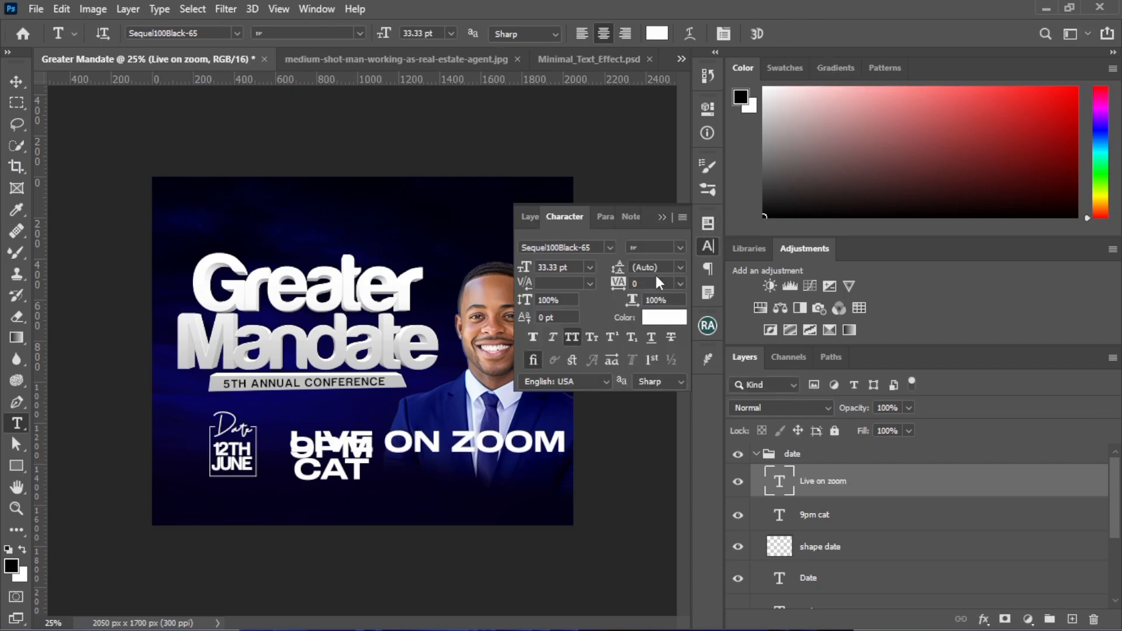
{"action": "left_click", "coordinate": [595, 251]}
{"action": "type", "text": "arial"}
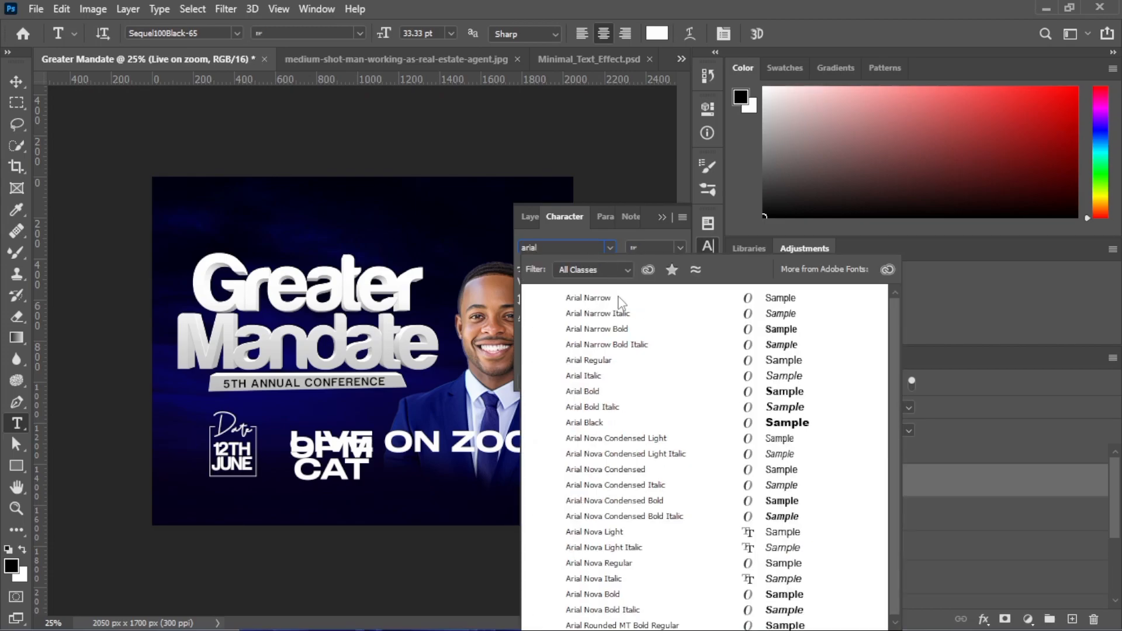
{"action": "left_click", "coordinate": [619, 298]}
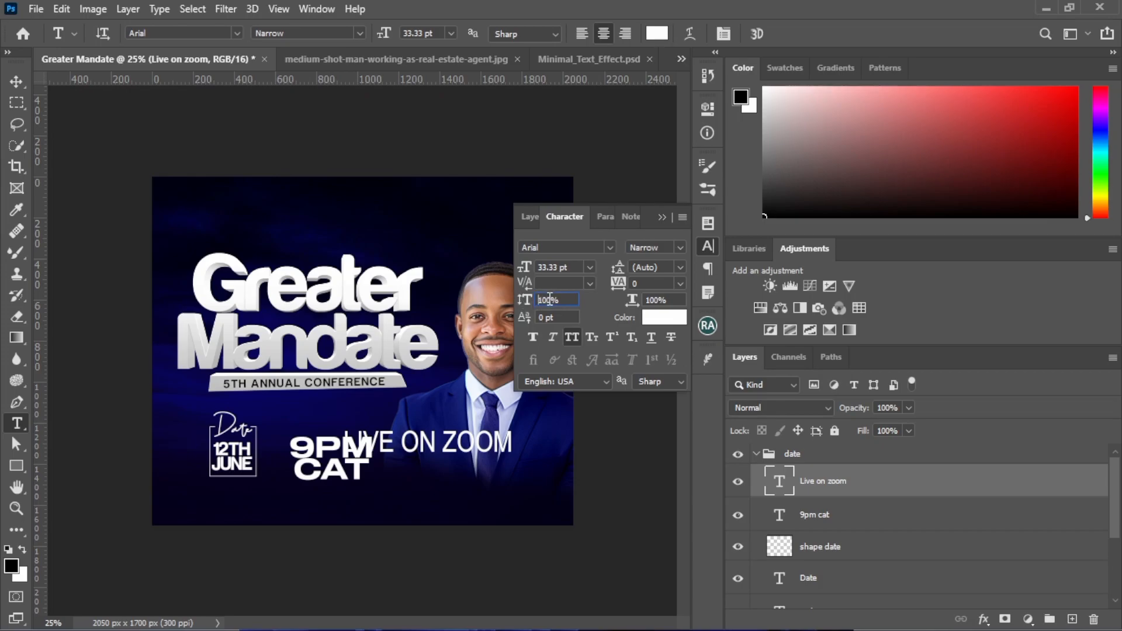
{"action": "type", "text": "80"}
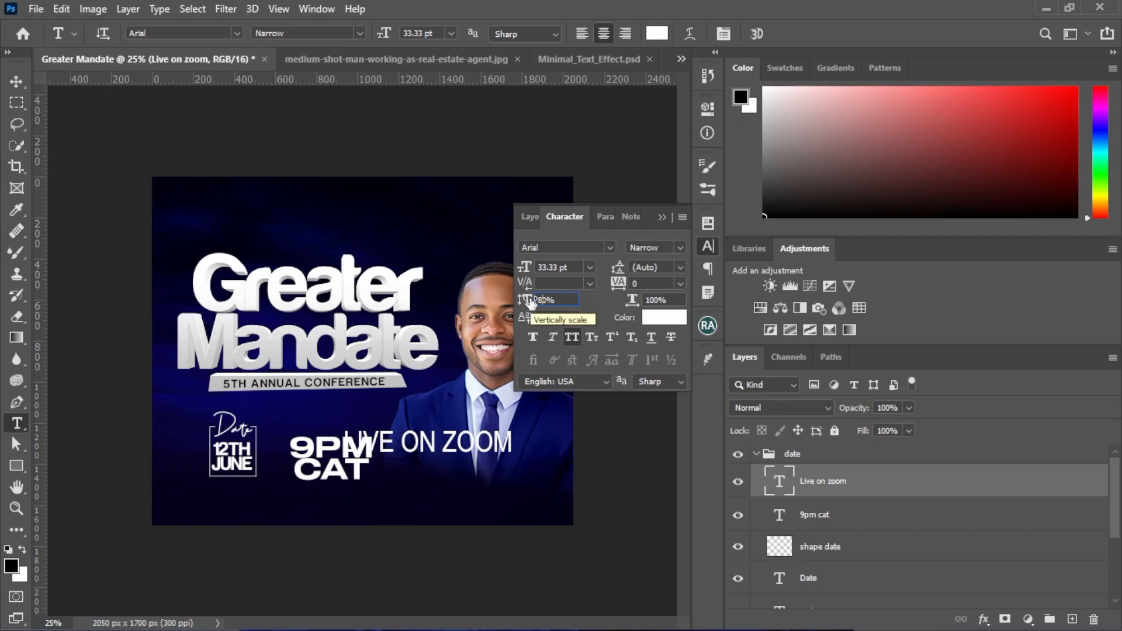
{"action": "key", "text": "Return"}
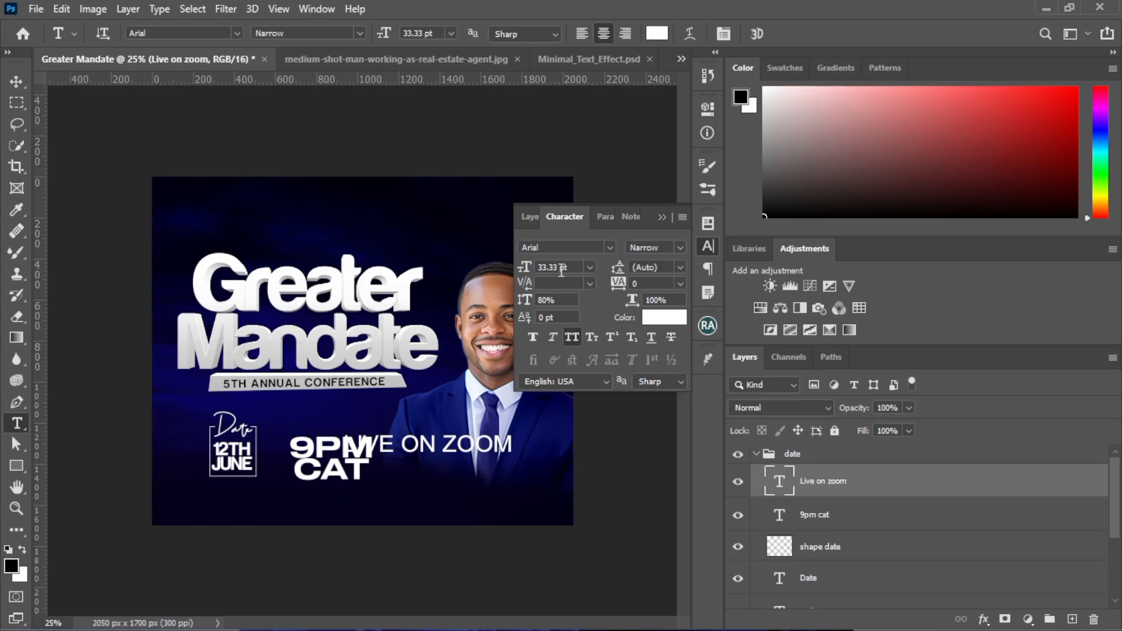
Set the LIVE ON ZOOM text's size to 12 pt and its tracking to 200
{"action": "left_click", "coordinate": [518, 264]}
{"action": "type", "text": "12"}
{"action": "key", "text": "Return"}
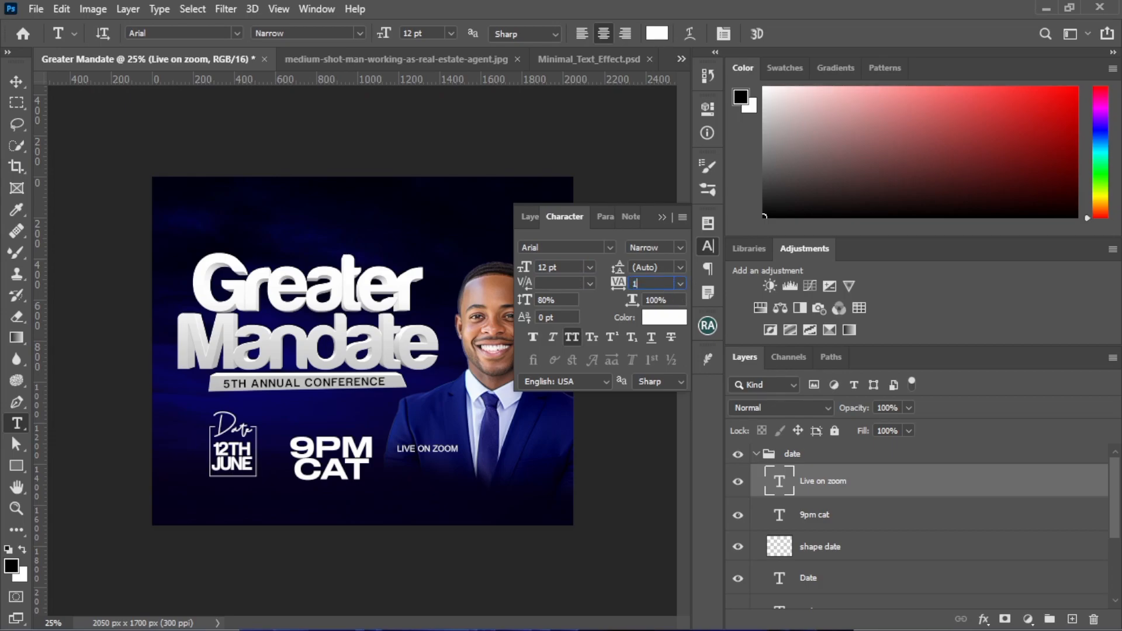
{"action": "key", "text": "Return"}
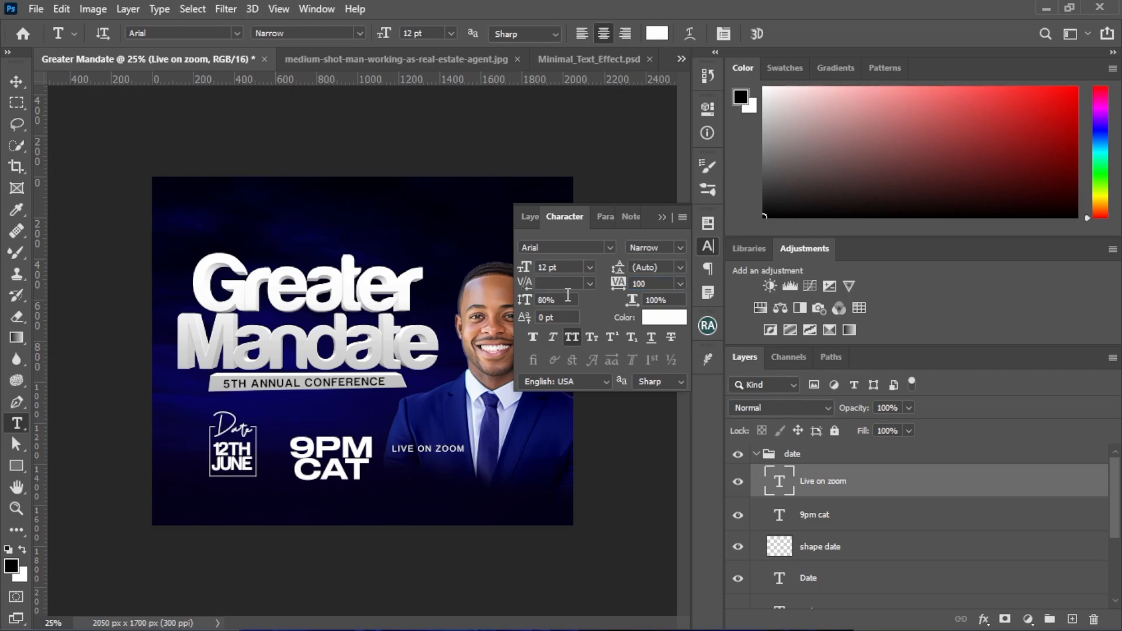
{"action": "type", "text": "200"}
{"action": "key", "text": "Return"}
Move the LIVE ON ZOOM text to just above the 9PM CAT text
{"action": "left_click", "coordinate": [663, 218]}
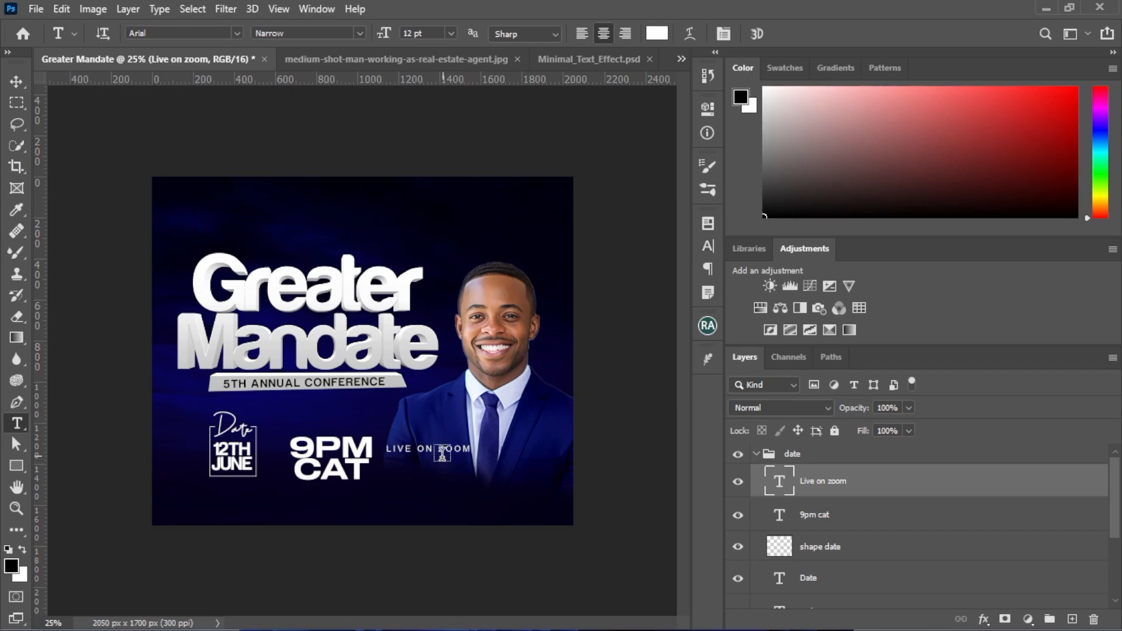
{"action": "left_click", "coordinate": [17, 82]}
{"action": "left_click_drag", "start_coordinate": [409, 452], "coordinate": [331, 433]}
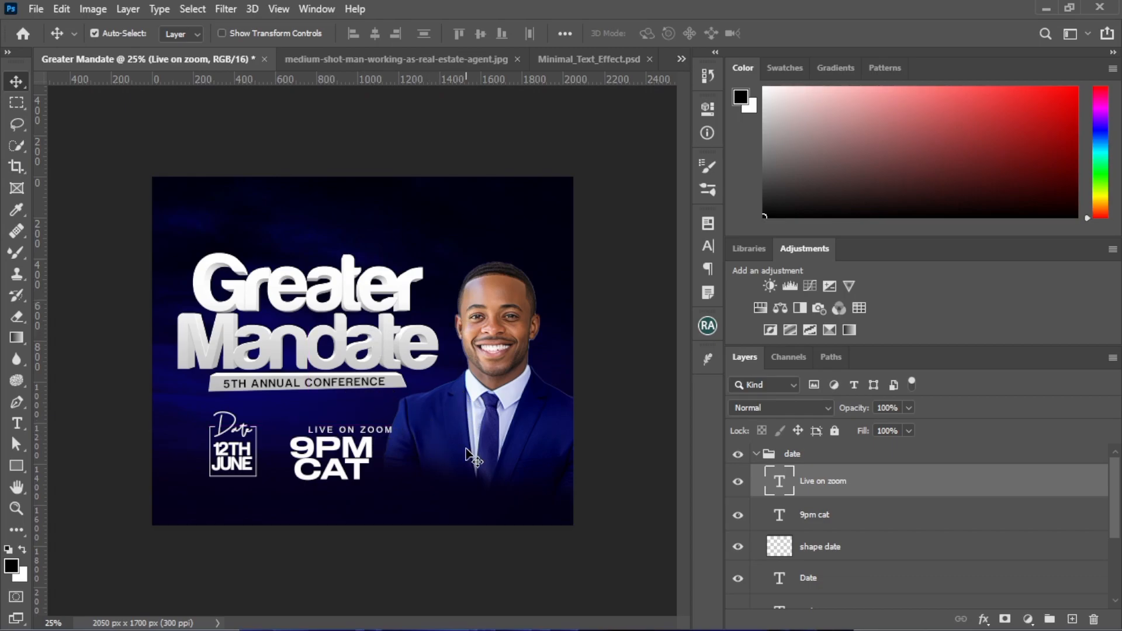
Set the 9PM CAT text's tracking to -100
{"action": "left_click", "coordinate": [354, 459]}
{"action": "left_click", "coordinate": [708, 250]}
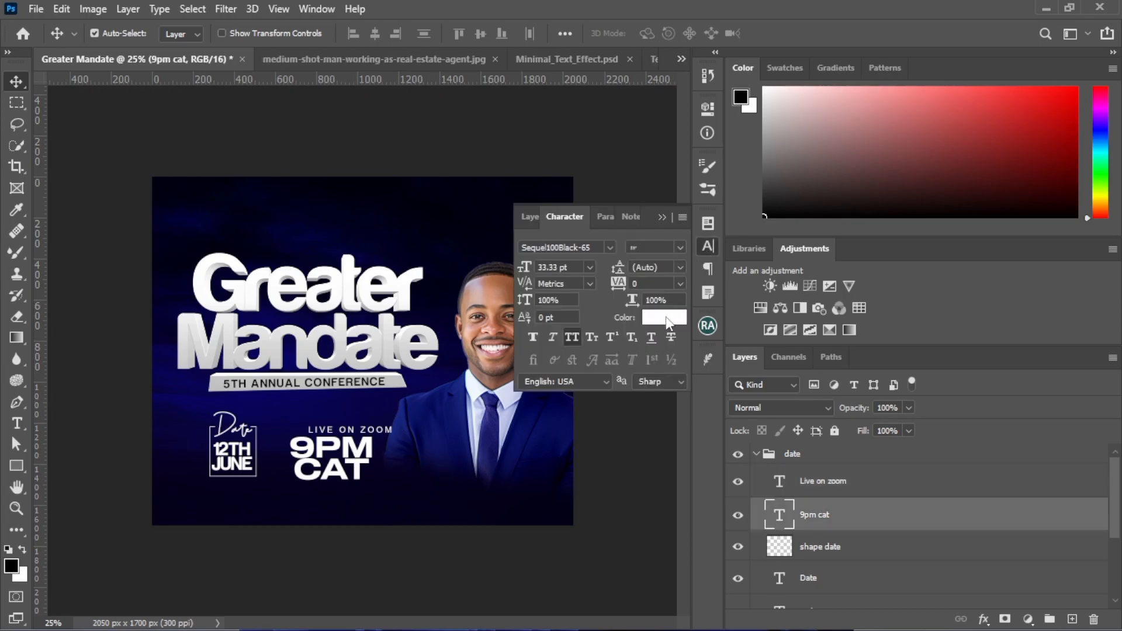
{"action": "left_click", "coordinate": [680, 283]}
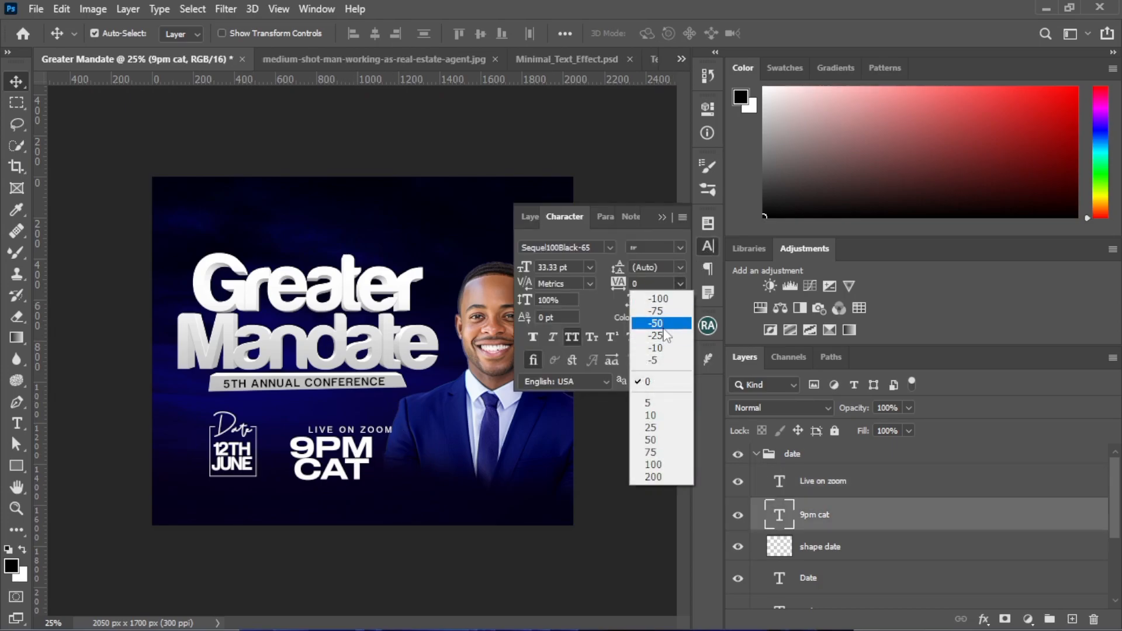
{"action": "left_click", "coordinate": [659, 323]}
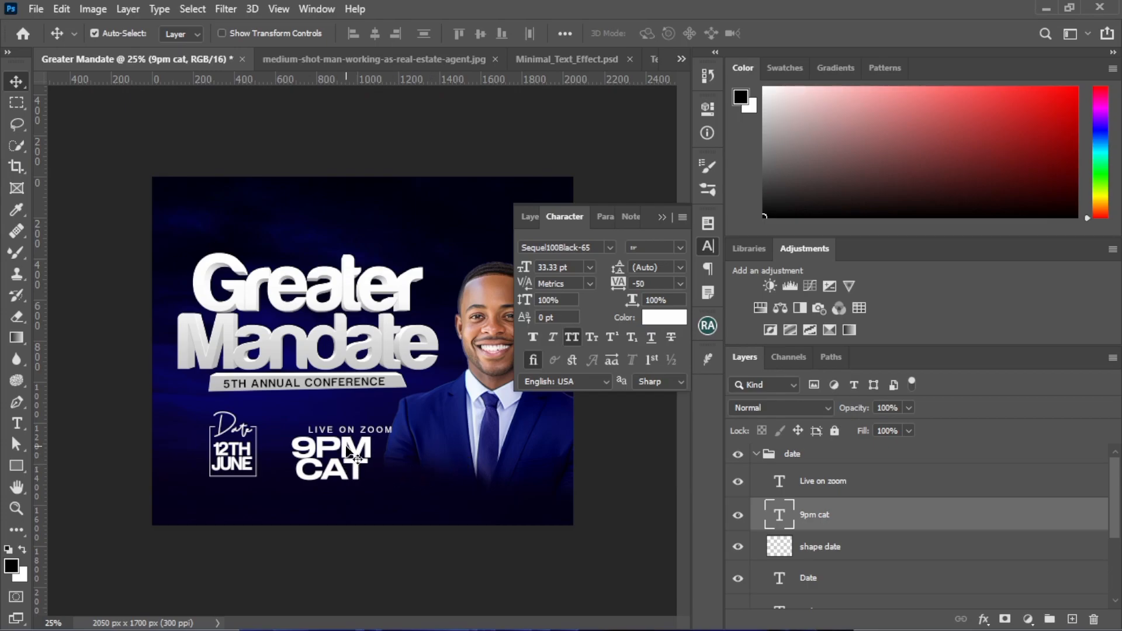
{"action": "left_click", "coordinate": [680, 284]}
{"action": "left_click", "coordinate": [659, 299]}
{"action": "left_click", "coordinate": [663, 217]}
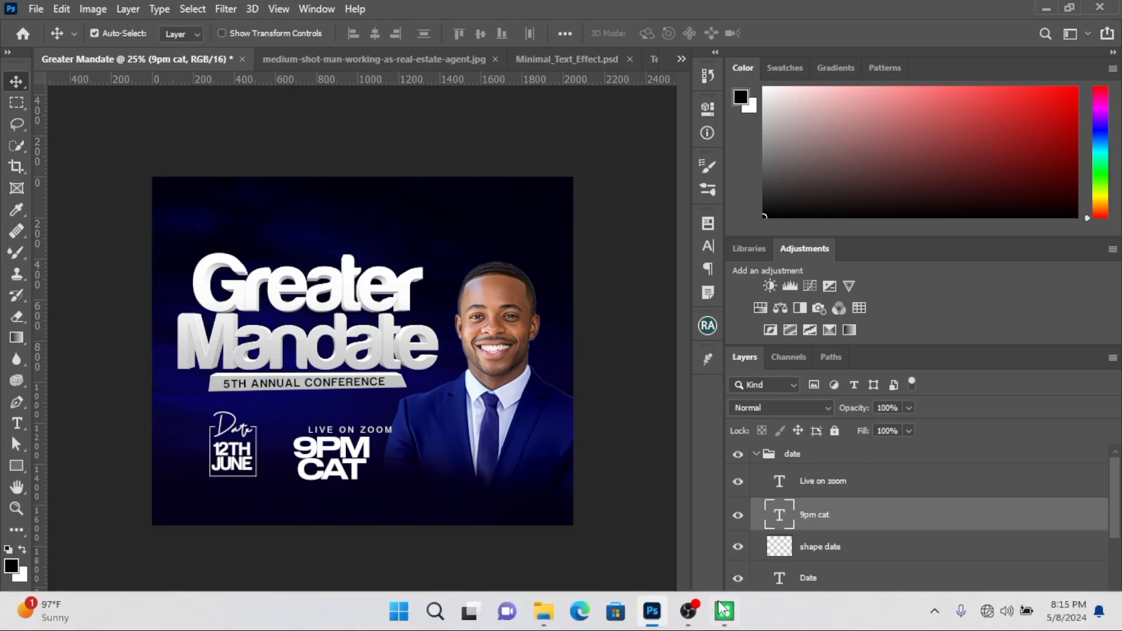
Switch to the Icons8 icon library, search for "live" and place the Live Video On icon in the flyer
{"action": "mouse_move", "coordinate": [725, 611]}
{"action": "left_click", "coordinate": [712, 523]}
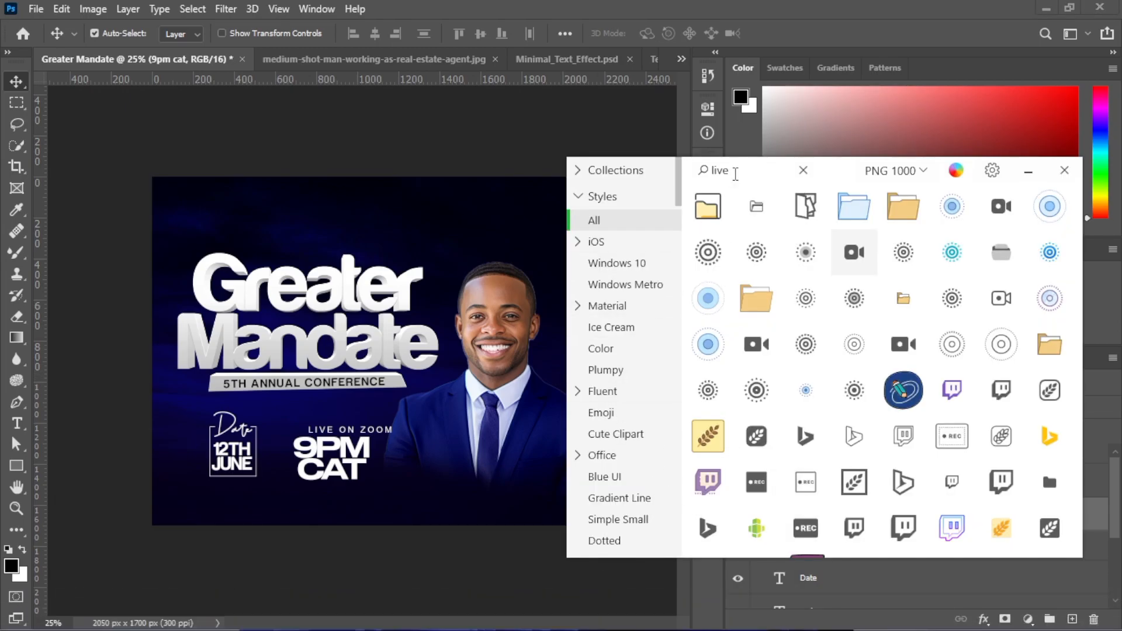
{"action": "type", "text": "li"}
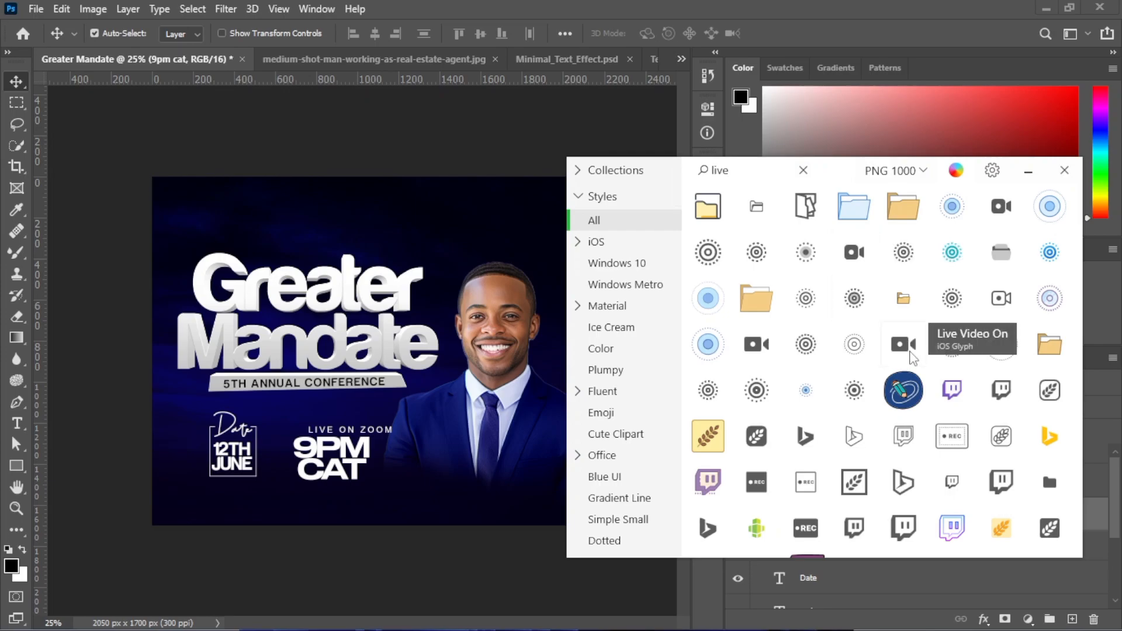
{"action": "left_click_drag", "start_coordinate": [855, 256], "coordinate": [404, 460]}
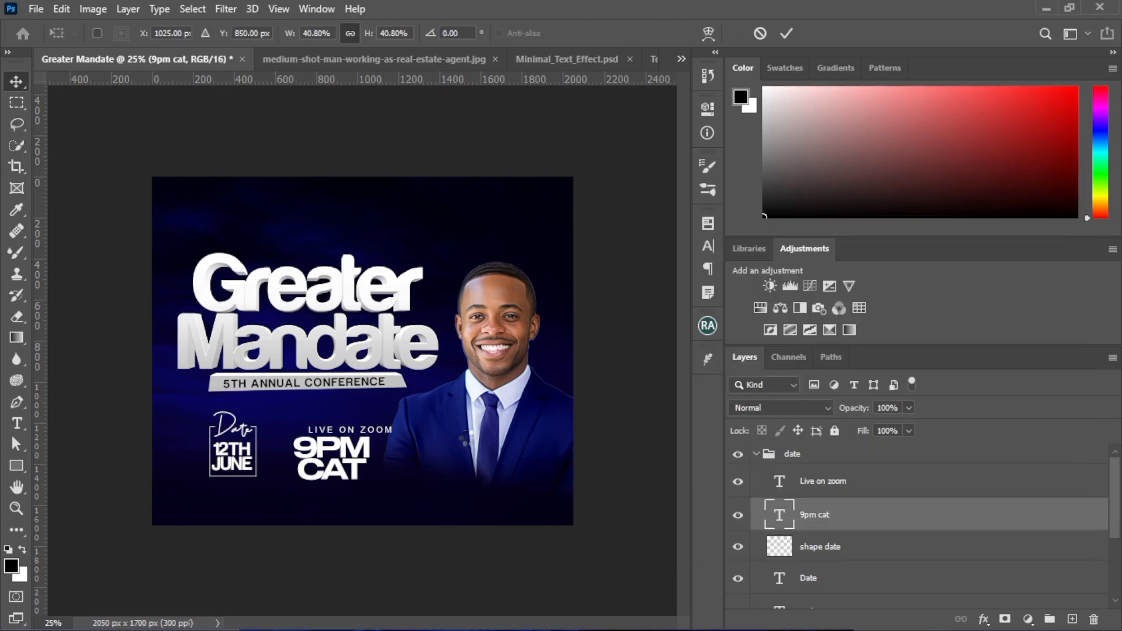
{"action": "left_click", "coordinate": [787, 33]}
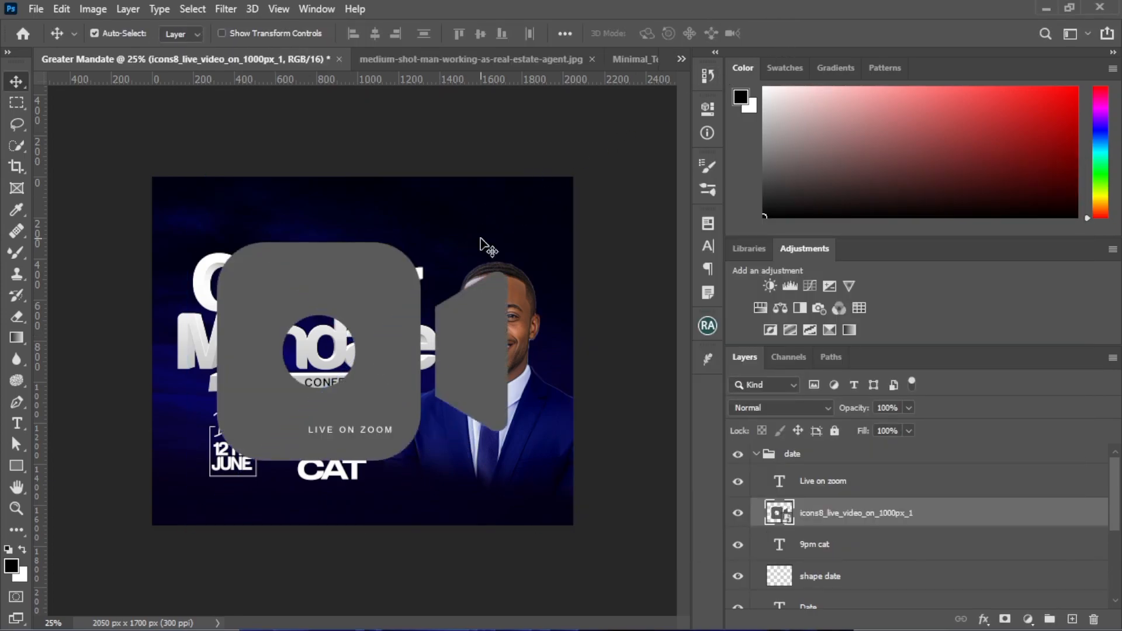
Scale the live video icon down to a small size and place it just right of the 9PM CAT text
{"action": "key", "text": "ctrl+t"}
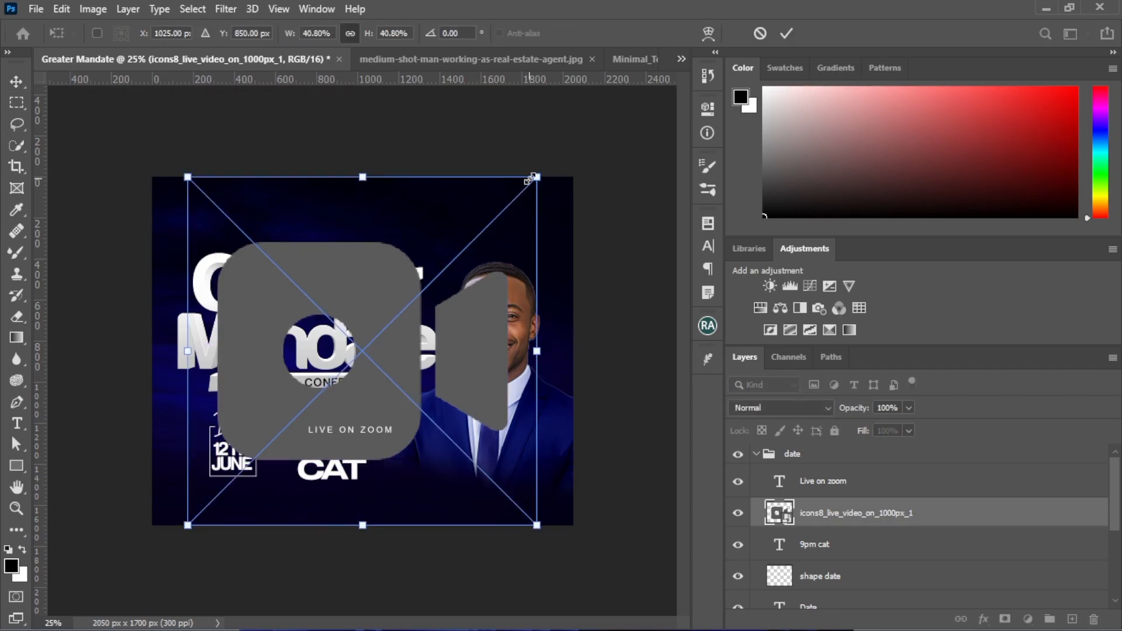
{"action": "left_click_drag", "start_coordinate": [534, 175], "coordinate": [475, 238]}
{"action": "left_click_drag", "start_coordinate": [387, 317], "coordinate": [396, 471]}
{"action": "left_click_drag", "start_coordinate": [428, 431], "coordinate": [429, 428]}
{"action": "key", "text": "Return"}
Apply a yellow Color Overlay (ffeb09) to the live video icon layer
{"action": "right_click", "coordinate": [817, 518]}
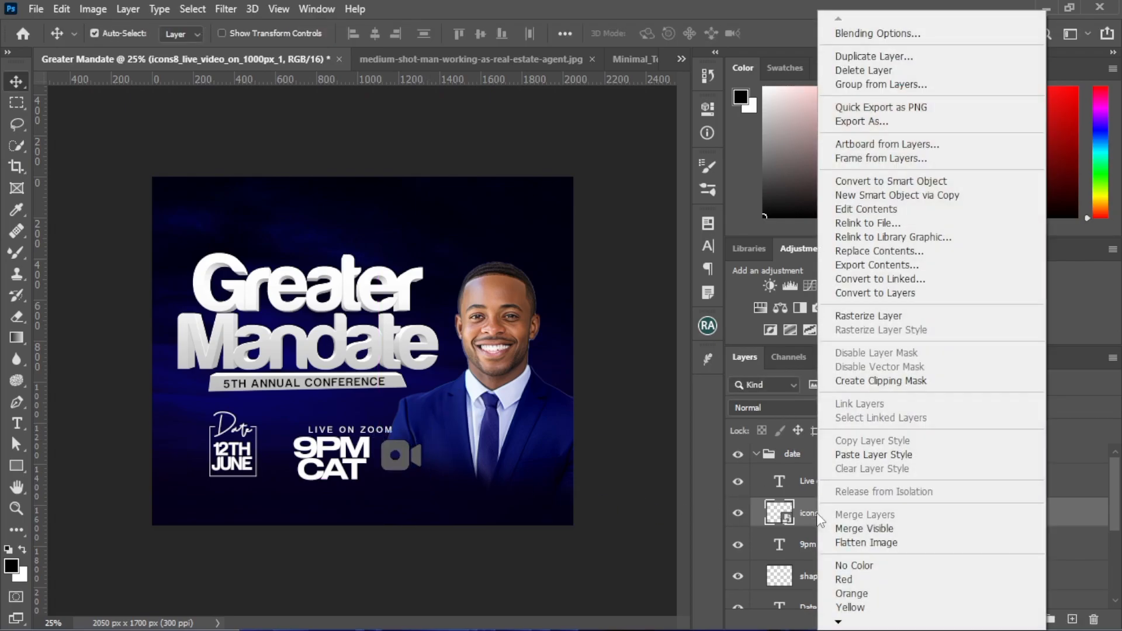
{"action": "left_click", "coordinate": [677, 359]}
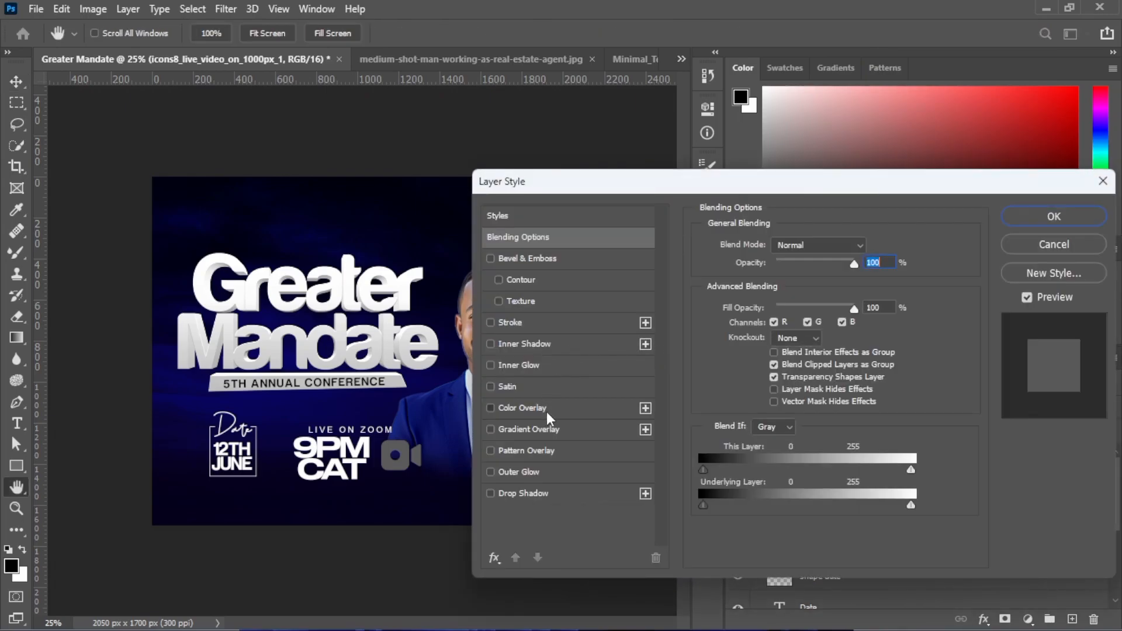
{"action": "left_click", "coordinate": [522, 408]}
{"action": "left_click", "coordinate": [860, 251]}
{"action": "left_click_drag", "start_coordinate": [793, 465], "coordinate": [799, 455]}
{"action": "left_click", "coordinate": [766, 280]}
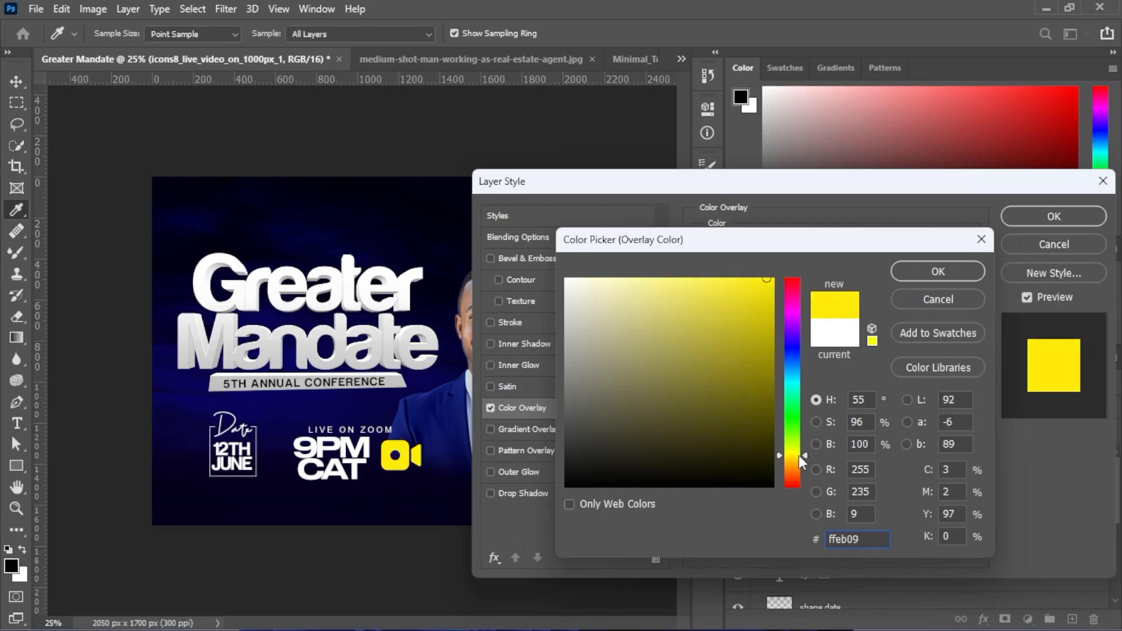
{"action": "left_click", "coordinate": [900, 274]}
{"action": "left_click", "coordinate": [1033, 221]}
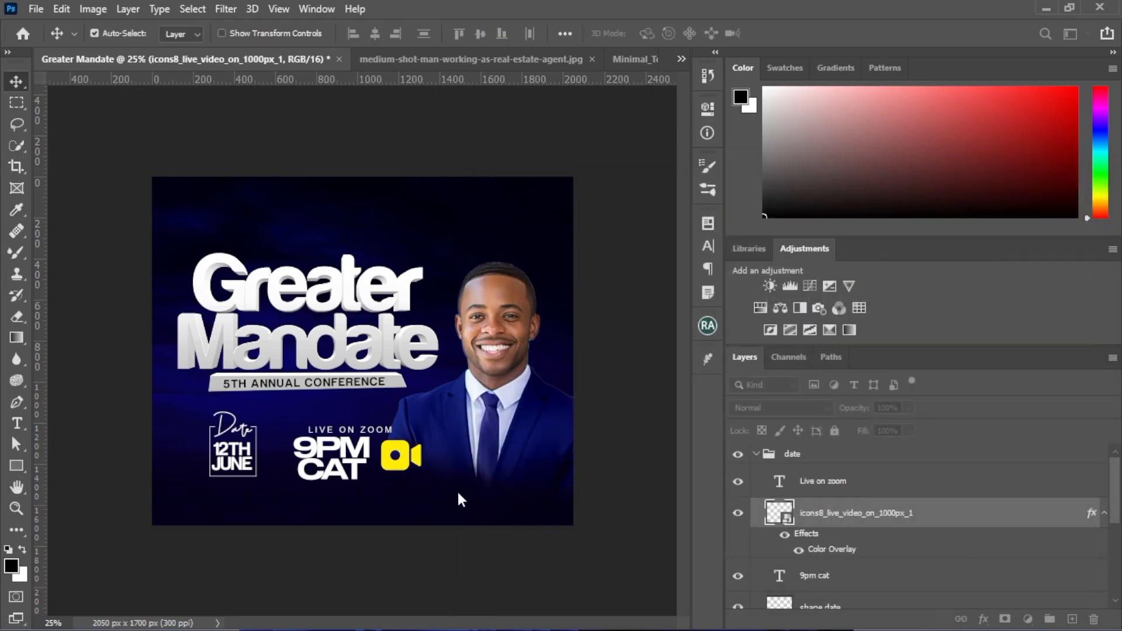
Shift the video icon slightly left, scale the 9PM CAT text to about 88% and nudge it up
{"action": "left_click_drag", "start_coordinate": [410, 462], "coordinate": [356, 439]}
{"action": "left_click", "coordinate": [353, 474]}
{"action": "key", "text": "ctrl+t"}
{"action": "key", "text": "Return"}
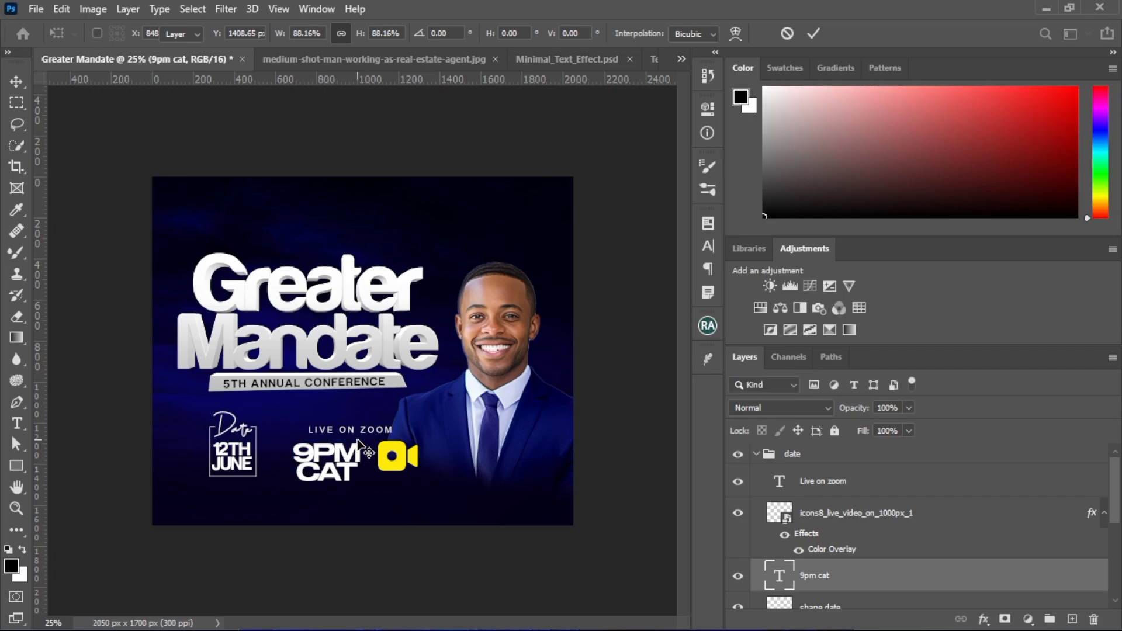
{"action": "key", "text": "shift+Up"}
{"action": "key", "text": "shift+Up"}
Nudge the yellow video icon left until it sits close beside the 9PM CAT text
{"action": "left_click_drag", "start_coordinate": [391, 475], "coordinate": [389, 474]}
{"action": "key", "text": "shift+Left"}
{"action": "key", "text": "shift+Left"}
{"action": "key", "text": "shift+Left"}
{"action": "key", "text": "shift+Left"}
{"action": "key", "text": "shift+Left"}
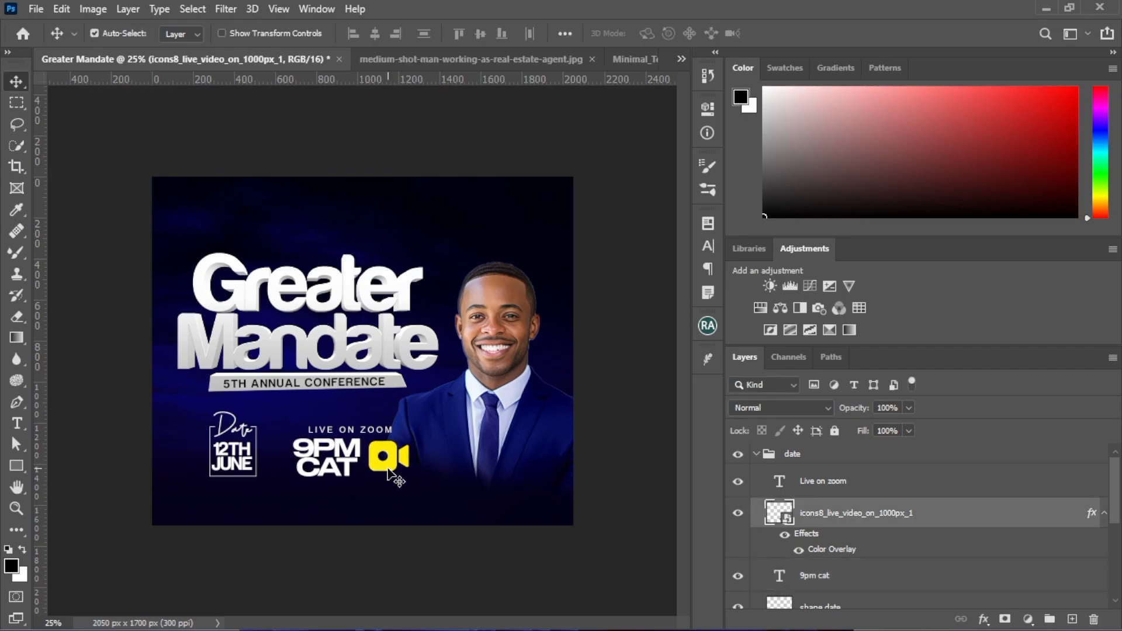
{"action": "key", "text": "shift+Left"}
{"action": "key", "text": "shift+Left"}
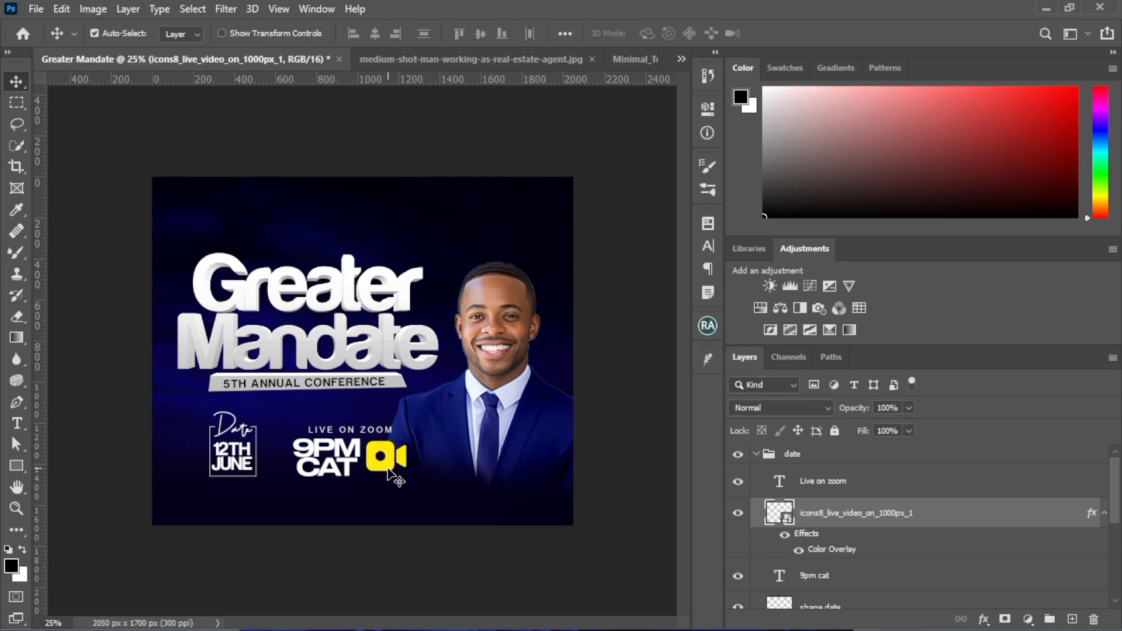
Scale the 9PM CAT text down slightly more and nudge it up and right toward the video icon
{"action": "left_click", "coordinate": [345, 469]}
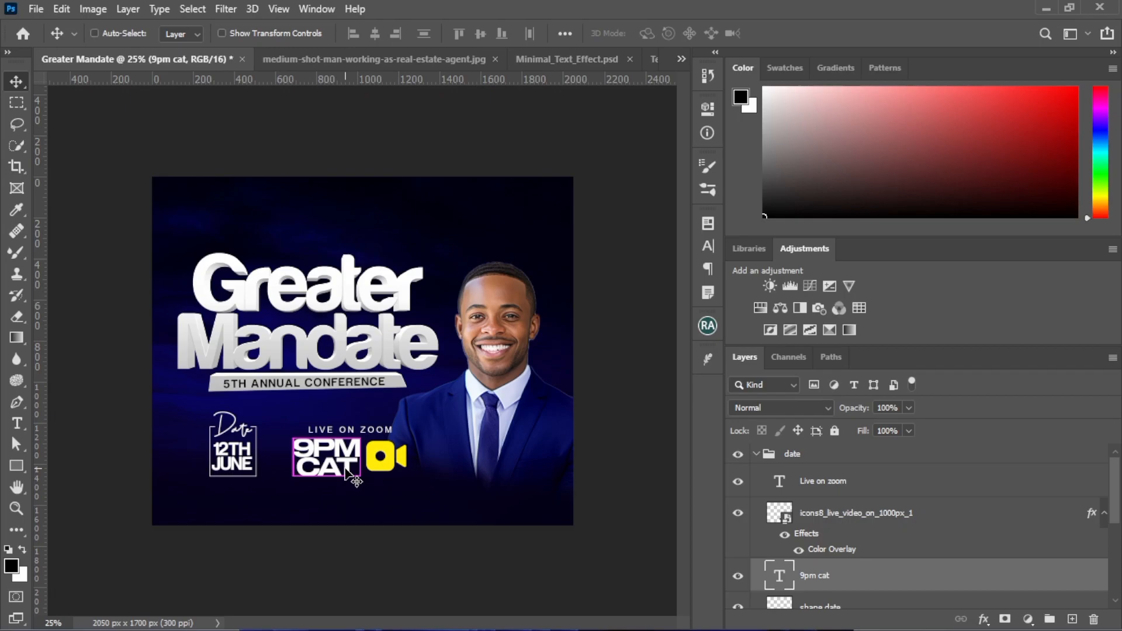
{"action": "key", "text": "ctrl+t"}
{"action": "left_click_drag", "start_coordinate": [367, 444], "coordinate": [352, 442]}
{"action": "key", "text": "Return"}
{"action": "key", "text": "shift+Up"}
{"action": "key", "text": "Right"}
{"action": "key", "text": "Right"}
{"action": "key", "text": "Right"}
{"action": "key", "text": "Right"}
{"action": "key", "text": "Right"}
{"action": "key", "text": "Right"}
{"action": "key", "text": "Right"}
{"action": "key", "text": "Right"}
{"action": "key", "text": "Right"}
{"action": "key", "text": "Right"}
{"action": "key", "text": "Right"}
{"action": "key", "text": "Right"}
{"action": "key", "text": "Right"}
{"action": "key", "text": "Right"}
{"action": "key", "text": "Right"}
{"action": "key", "text": "Right"}
{"action": "key", "text": "Right"}
{"action": "key", "text": "Right"}
{"action": "key", "text": "Right"}
{"action": "key", "text": "Right"}
{"action": "key", "text": "Right"}
{"action": "key", "text": "Right"}
{"action": "key", "text": "Right"}
{"action": "key", "text": "Right"}
{"action": "key", "text": "Right"}
{"action": "key", "text": "Right"}
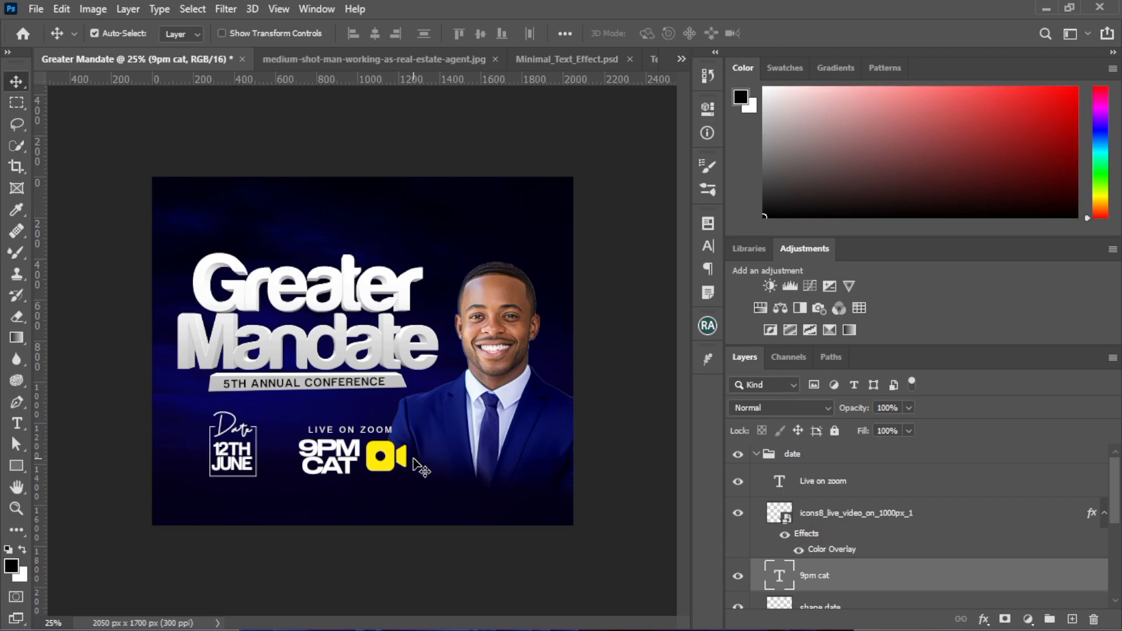
Try enlarging the yellow video icon slightly and undo the resize
{"action": "left_click", "coordinate": [386, 469]}
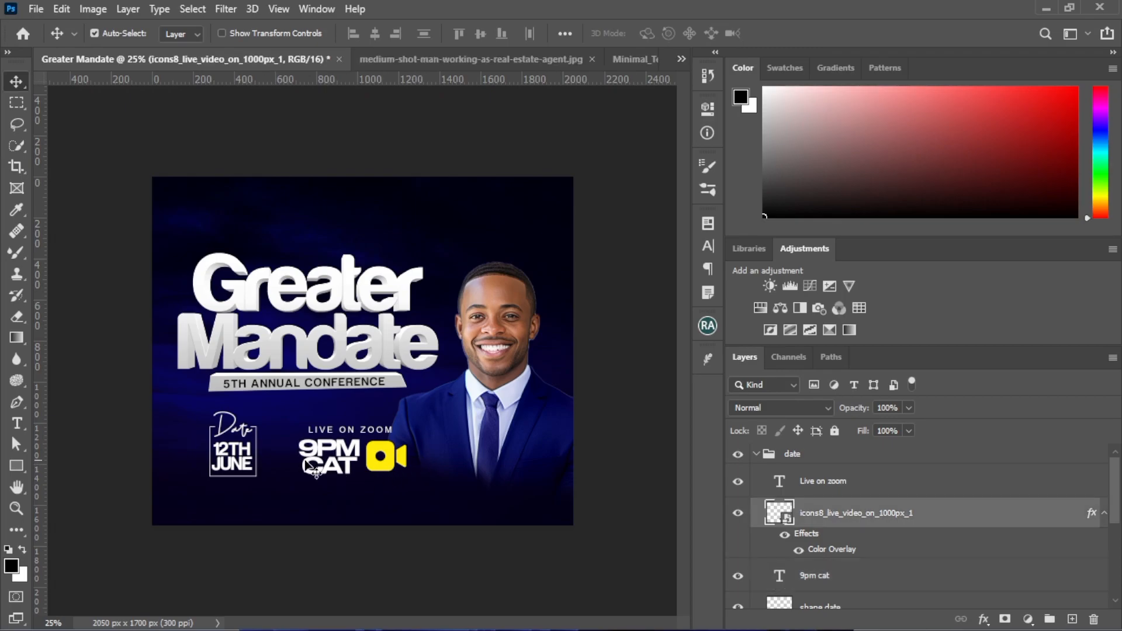
{"action": "key", "text": "ctrl"}
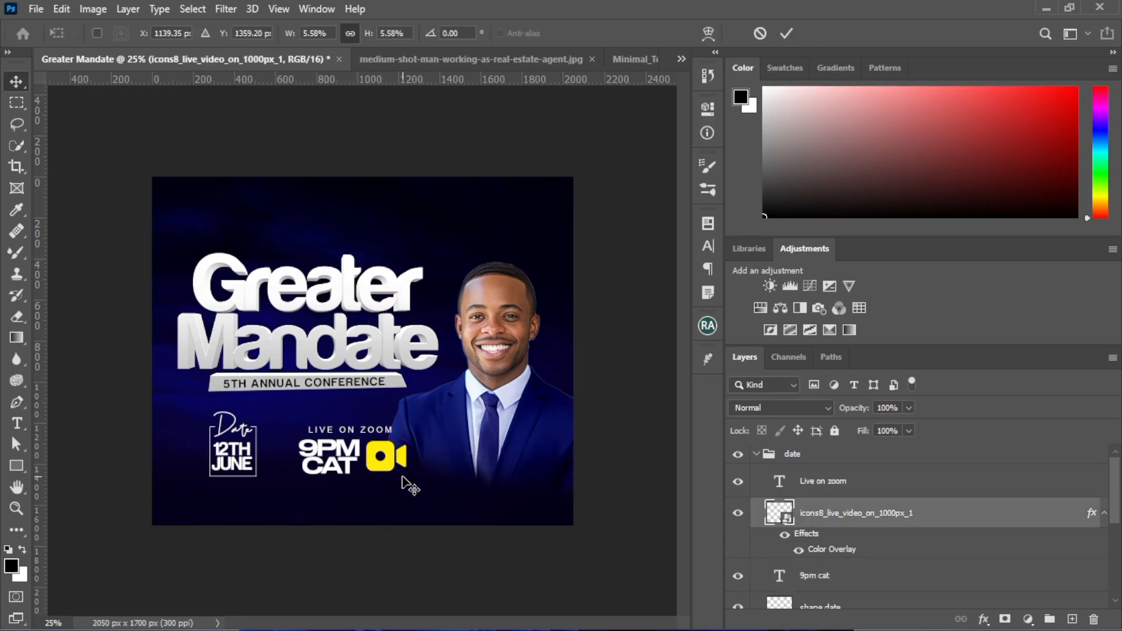
{"action": "key", "text": "ctrl+t"}
{"action": "left_click_drag", "start_coordinate": [405, 475], "coordinate": [408, 478]}
{"action": "key", "text": "Return"}
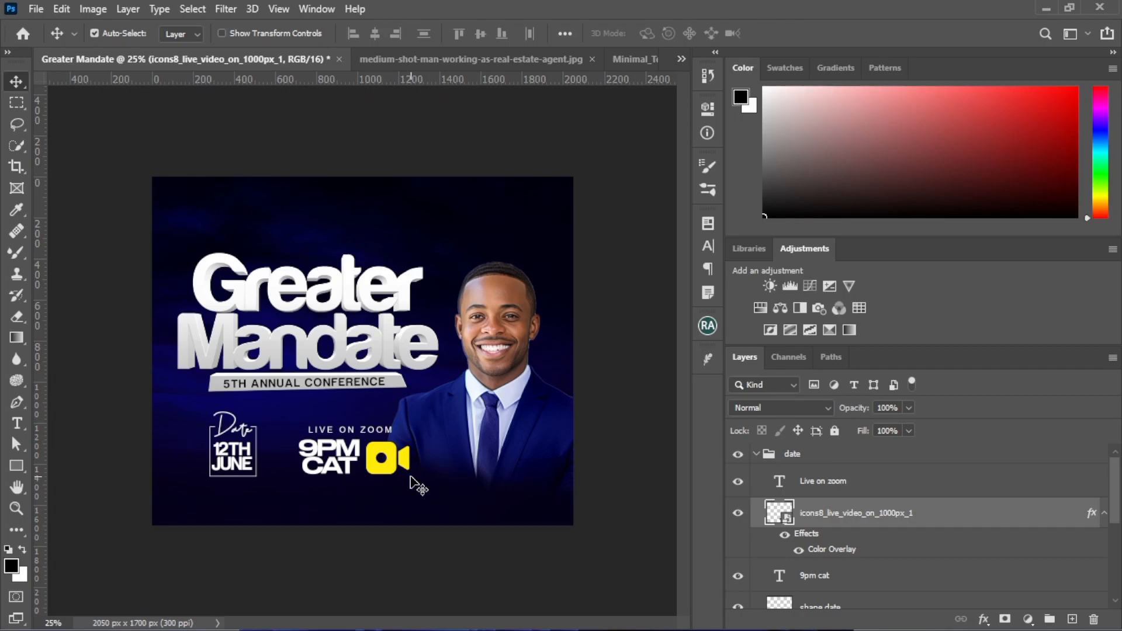
{"action": "key", "text": "ctrl+z"}
Group the LIVE ON ZOOM text, 9PM CAT text and video icon, and name the group "time & zoom"
{"action": "left_click", "coordinate": [412, 479]}
{"action": "left_click_drag", "start_coordinate": [295, 447], "coordinate": [413, 491]}
{"action": "key", "text": "ctrl+g"}
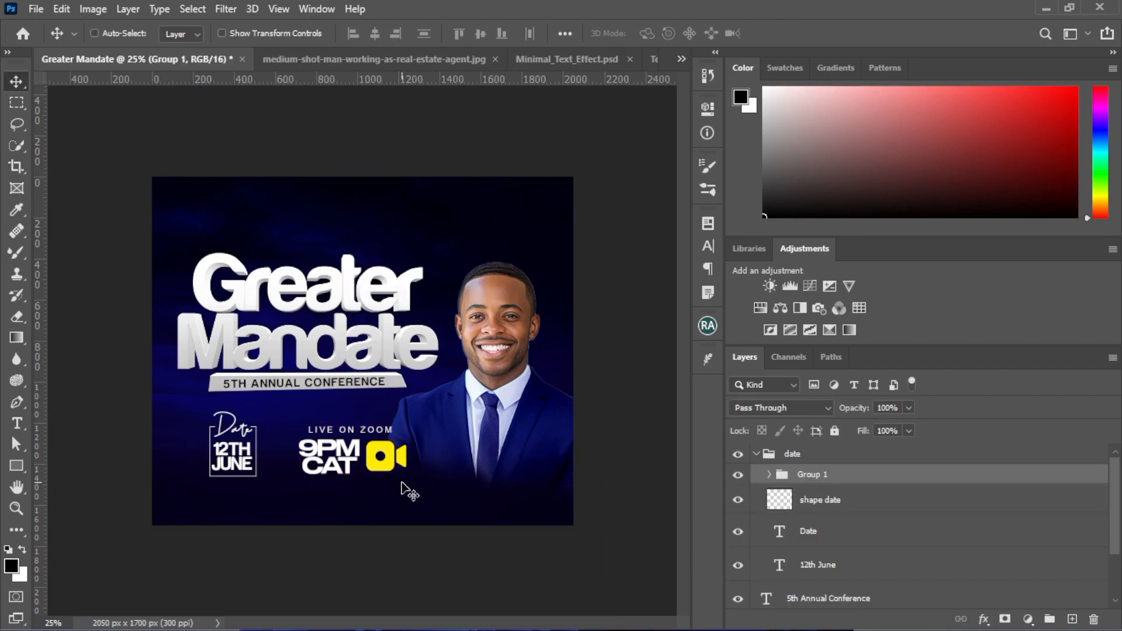
{"action": "double_click", "coordinate": [809, 475]}
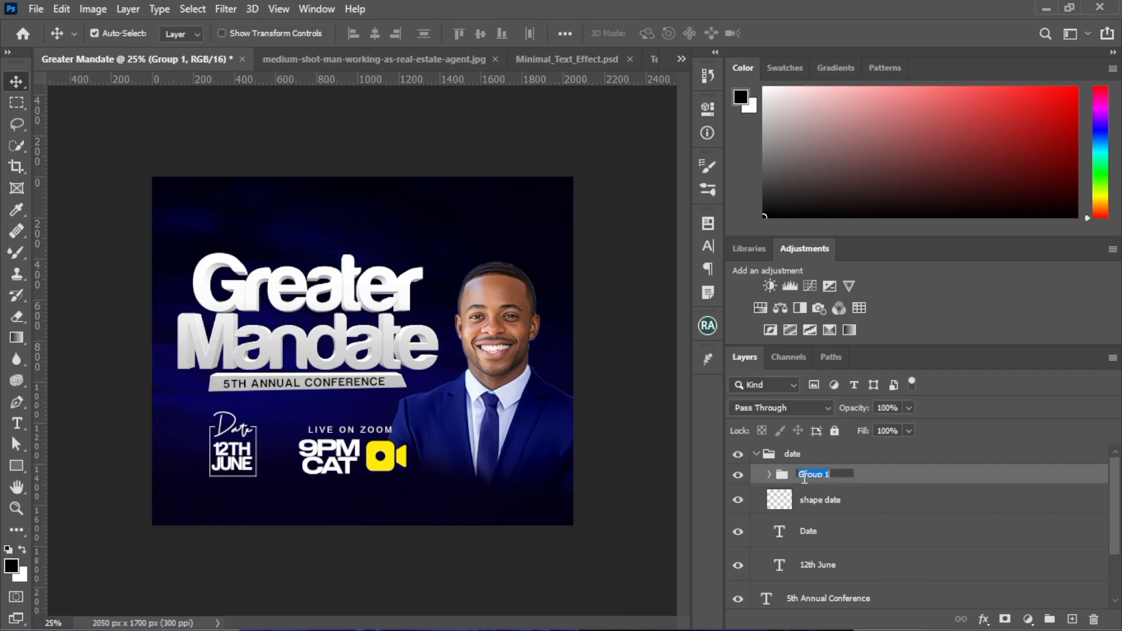
{"action": "type", "text": "time & zoom"}
{"action": "key", "text": "Return"}
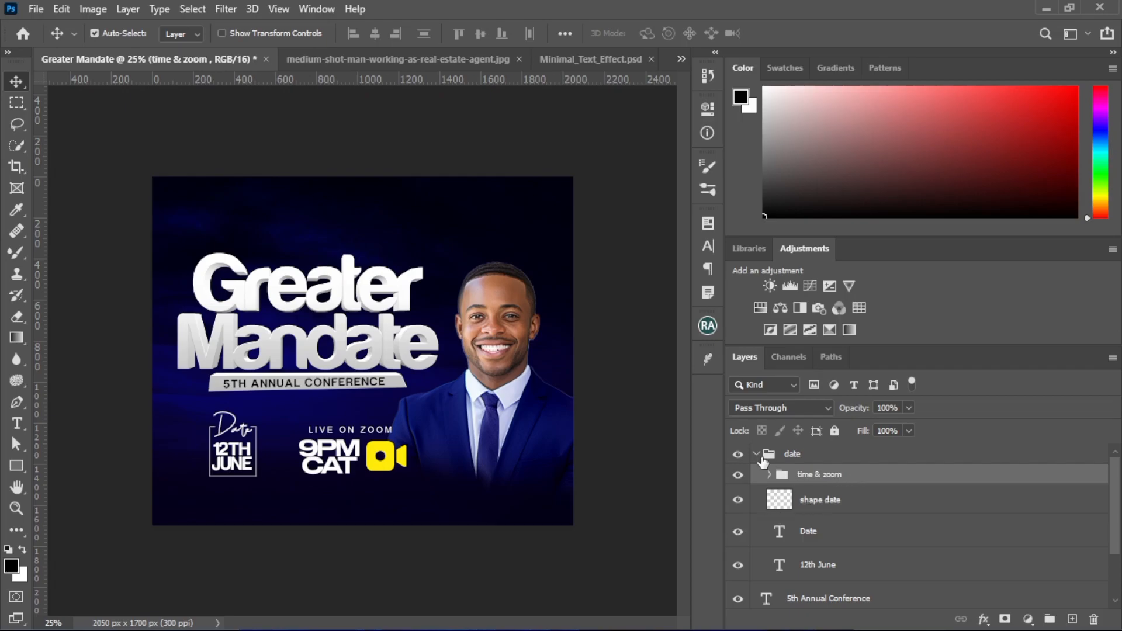
Move the time & zoom group out above the date group and check both groups by toggling their visibility
{"action": "left_click_drag", "start_coordinate": [814, 475], "coordinate": [804, 453]}
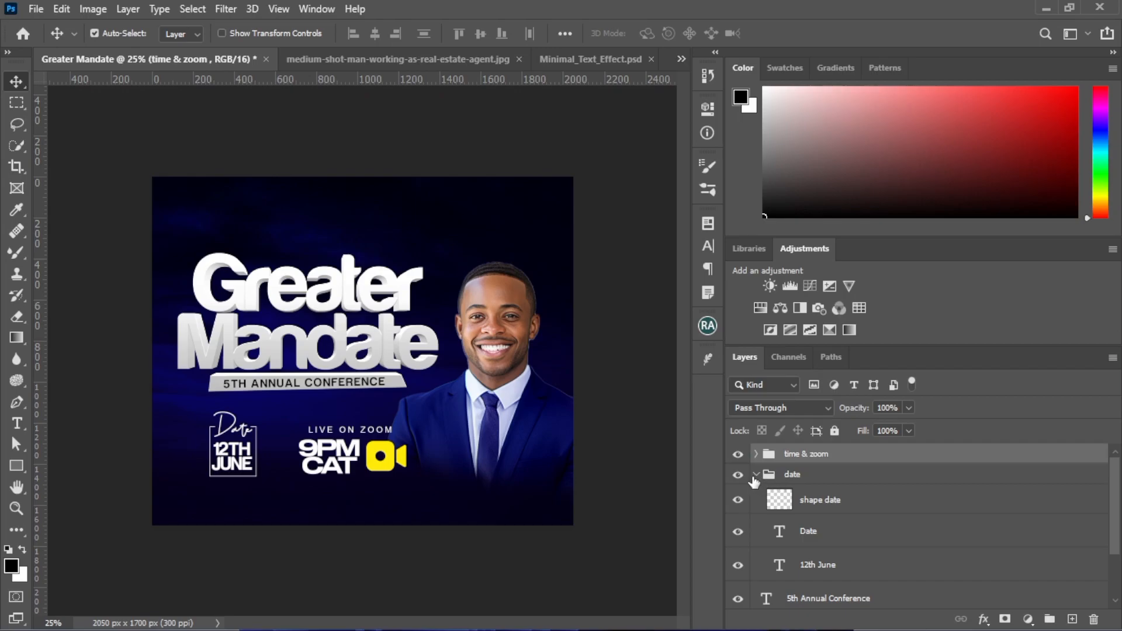
{"action": "left_click", "coordinate": [771, 476]}
{"action": "left_click", "coordinate": [757, 476]}
{"action": "left_click", "coordinate": [738, 475]}
{"action": "left_click", "coordinate": [739, 475]}
{"action": "left_click", "coordinate": [738, 456]}
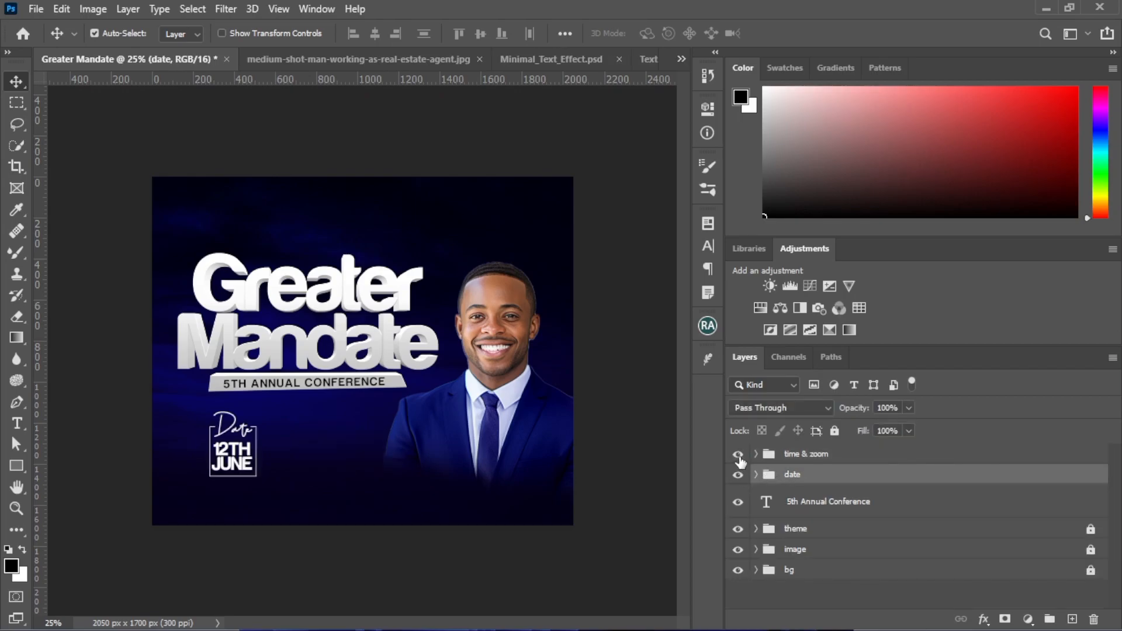
{"action": "left_click", "coordinate": [739, 456]}
Move the LIVE ON ZOOM text, 9PM CAT text and video icon together slightly left toward the date block
{"action": "left_click_drag", "start_coordinate": [447, 430], "coordinate": [305, 468]}
{"action": "left_click", "coordinate": [524, 447]}
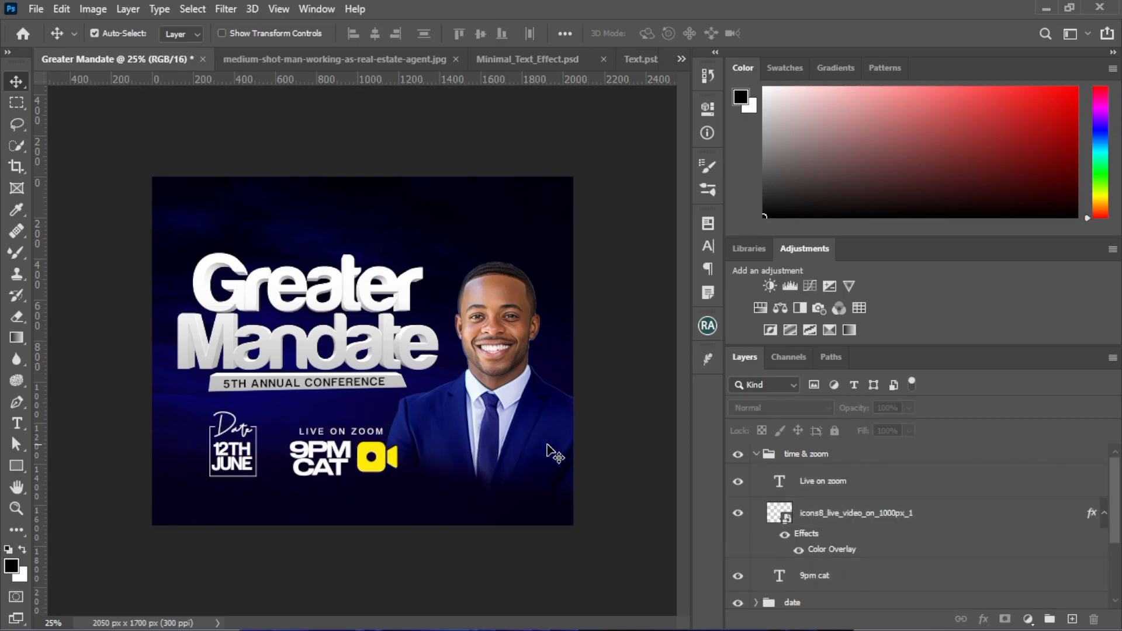
Create a 100 × 100 px circle with the Ellipse tool on a new layer above the Greater Mandate title
{"action": "left_click", "coordinate": [16, 466]}
{"action": "left_click", "coordinate": [88, 468]}
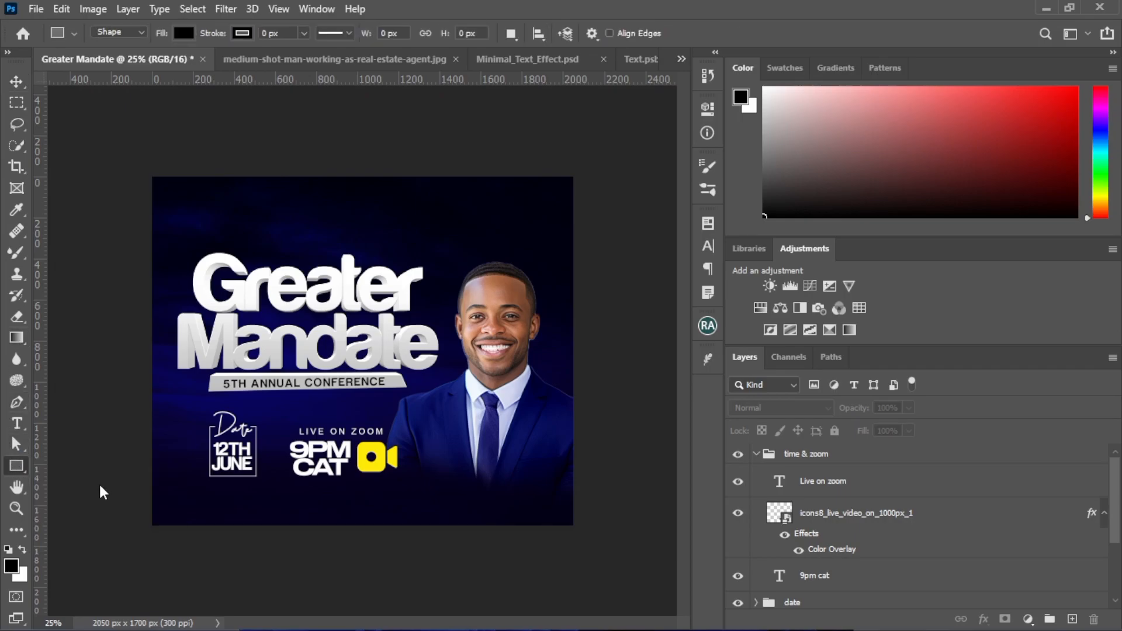
{"action": "right_click", "coordinate": [17, 466]}
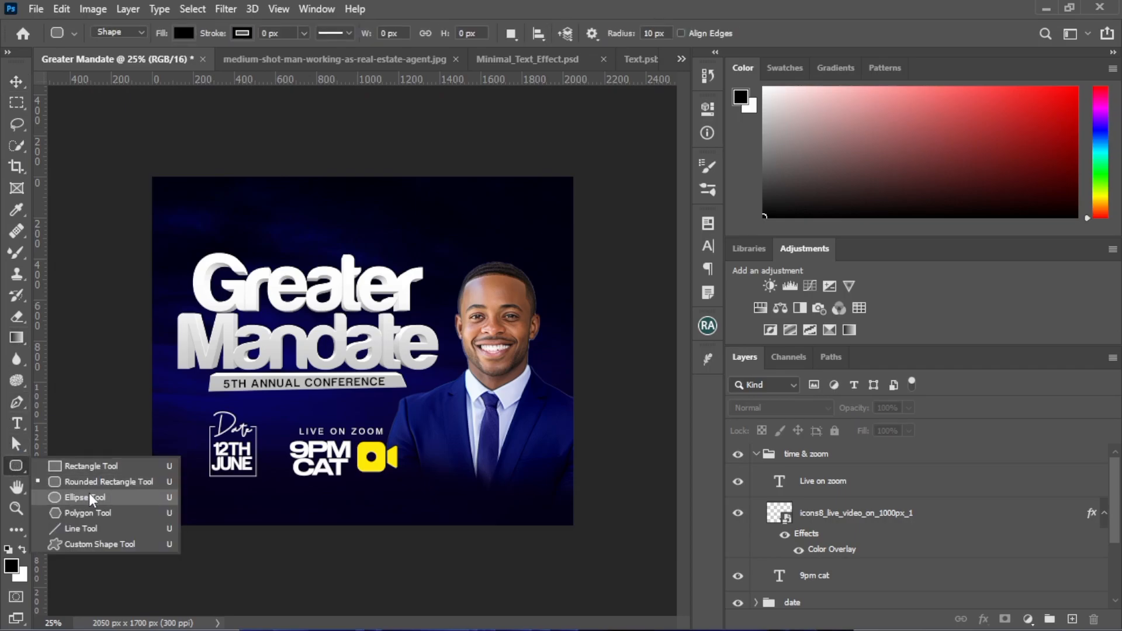
{"action": "left_click", "coordinate": [87, 497]}
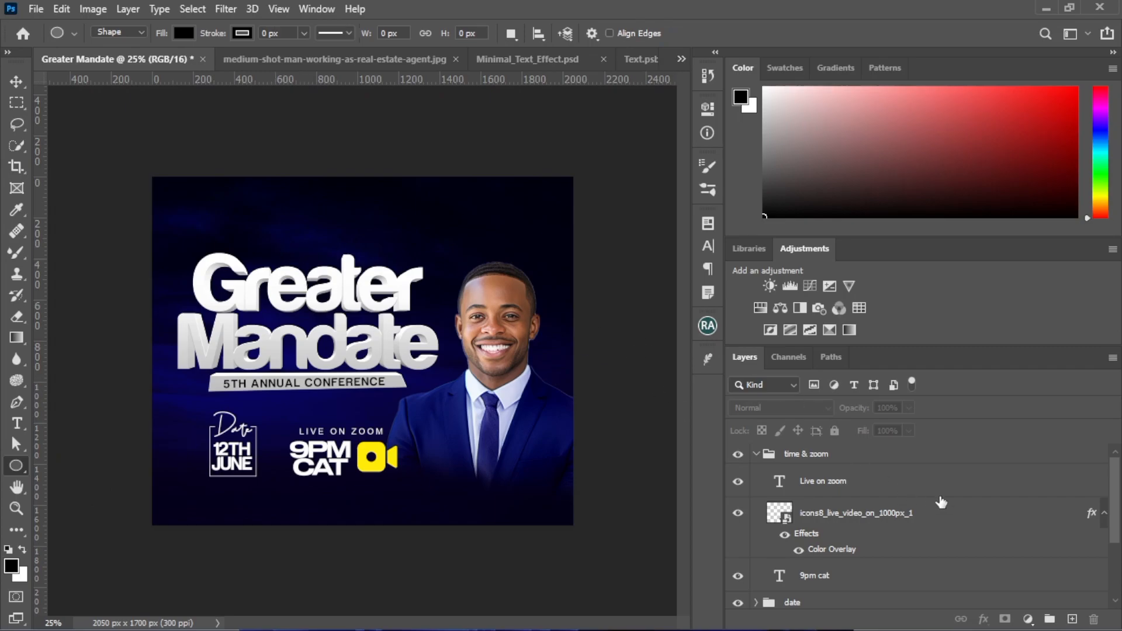
{"action": "left_click", "coordinate": [1072, 619]}
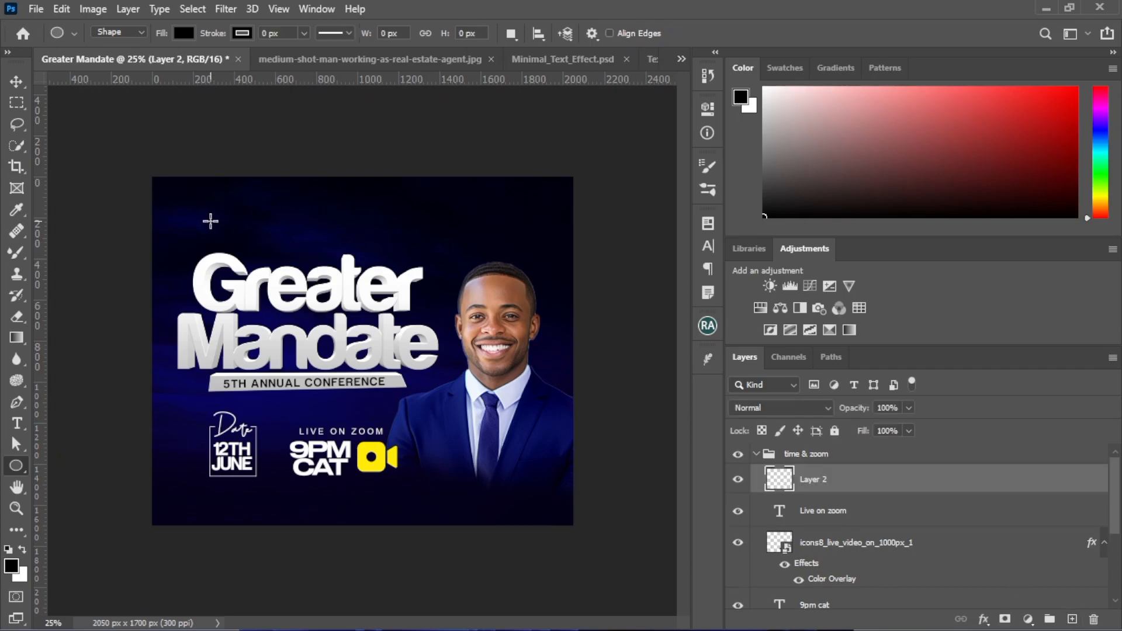
{"action": "left_click", "coordinate": [491, 205]}
{"action": "left_click", "coordinate": [513, 246]}
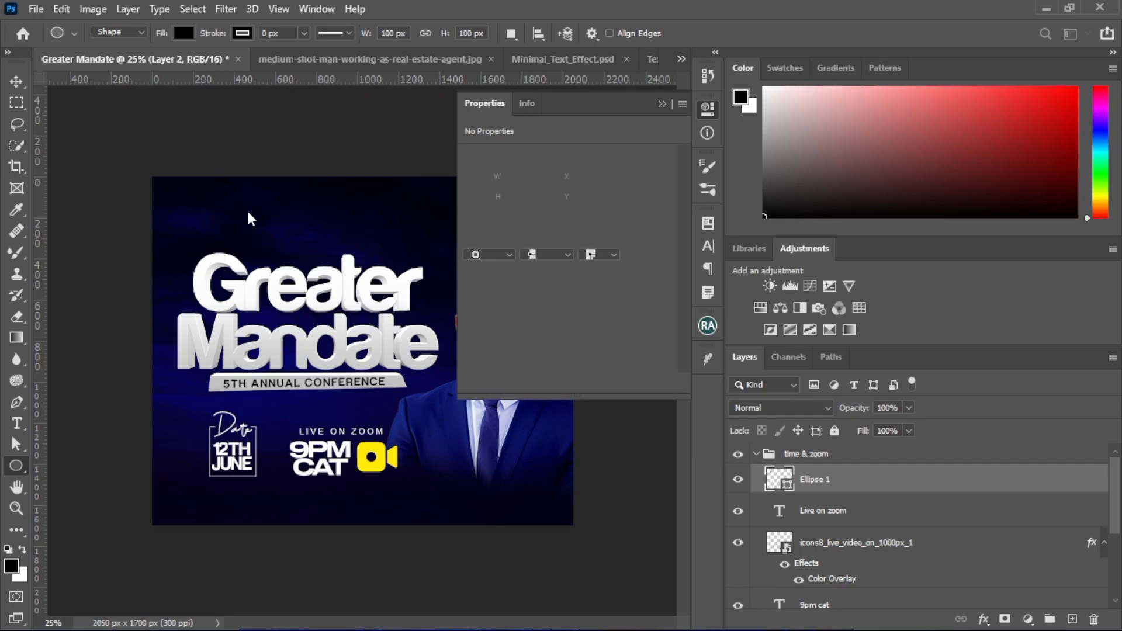
Set the circle's fill colour to white
{"action": "left_click", "coordinate": [184, 35]}
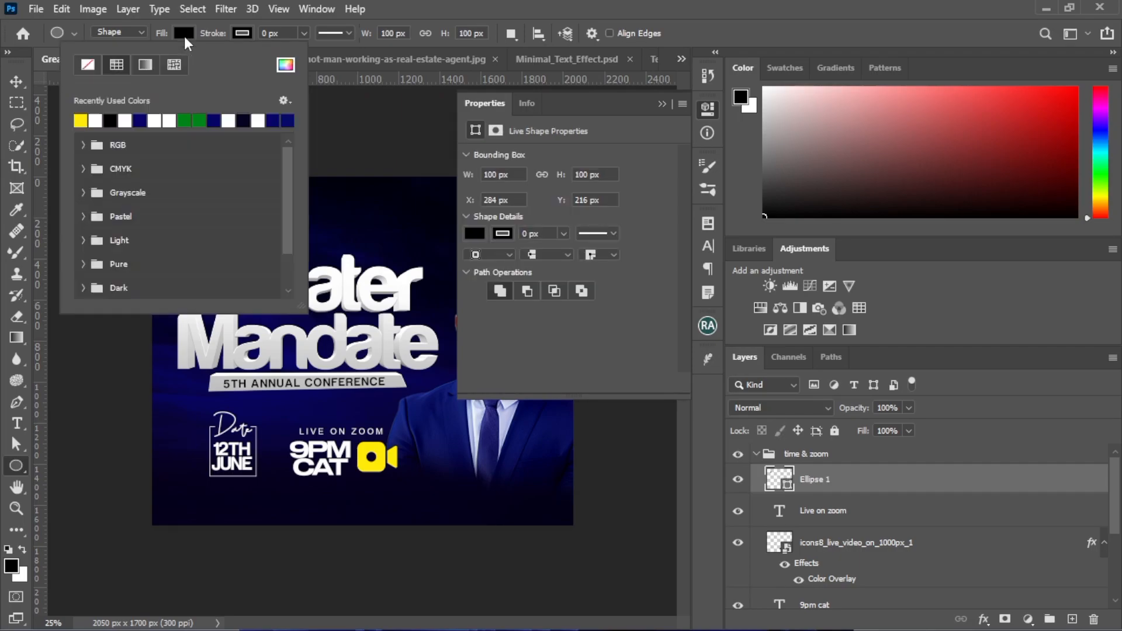
{"action": "left_click", "coordinate": [95, 119]}
{"action": "left_click", "coordinate": [16, 81]}
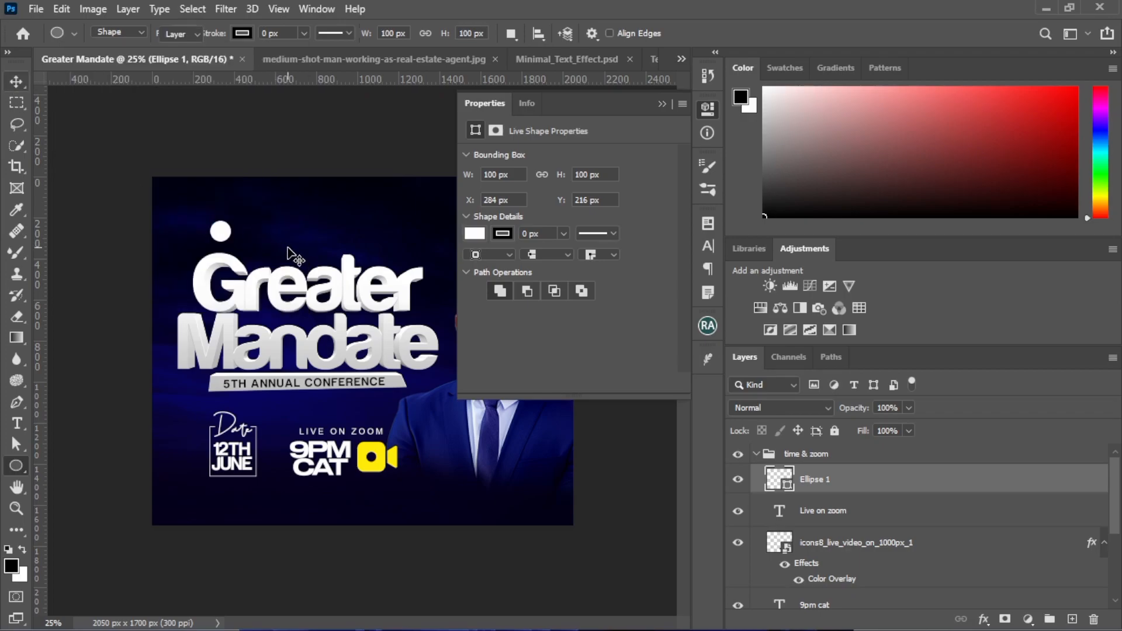
Enlarge the white circle to about 258 px and place it beside the yellow video icon over the man's suit
{"action": "key", "text": "ctrl+t"}
{"action": "left_click_drag", "start_coordinate": [232, 244], "coordinate": [438, 457]}
{"action": "key", "text": "Return"}
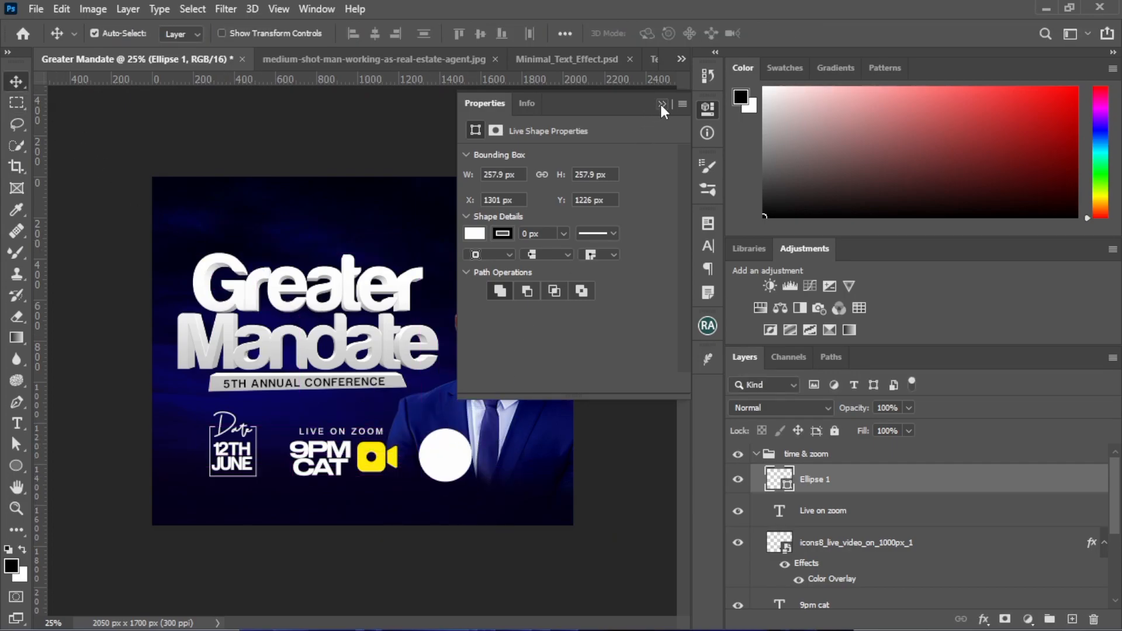
{"action": "left_click", "coordinate": [662, 104]}
Start a new text layer above the Greater Mandate title with the Sequel100Black-55 font
{"action": "left_click_drag", "start_coordinate": [13, 422], "coordinate": [109, 421]}
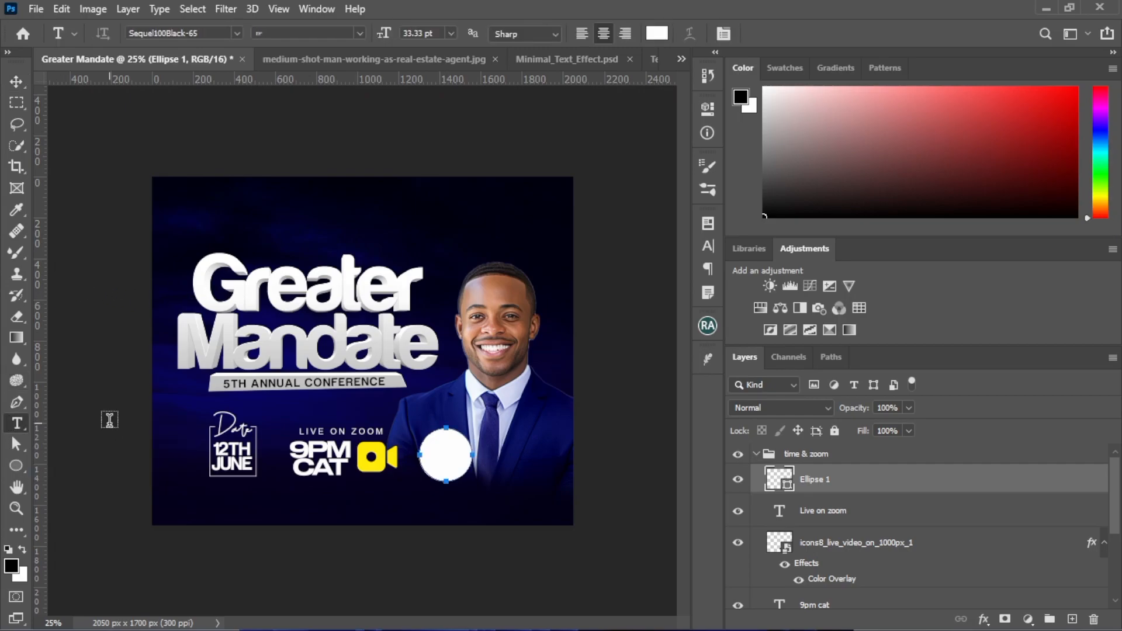
{"action": "left_click", "coordinate": [364, 232]}
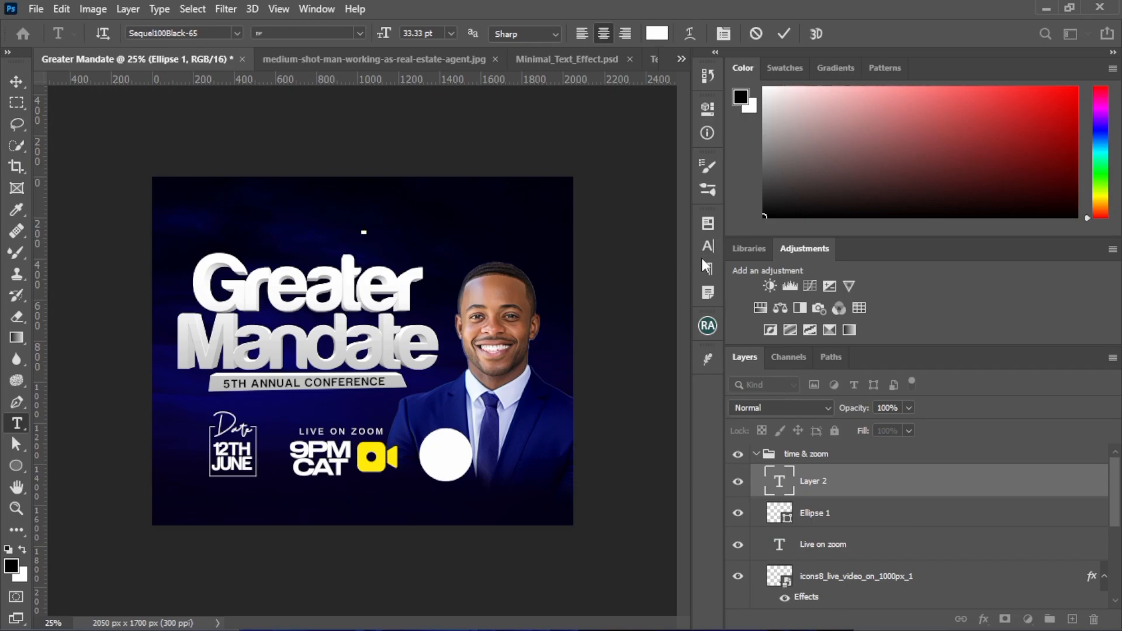
{"action": "left_click", "coordinate": [708, 246]}
{"action": "left_click", "coordinate": [593, 249]}
{"action": "double_click", "coordinate": [594, 249]}
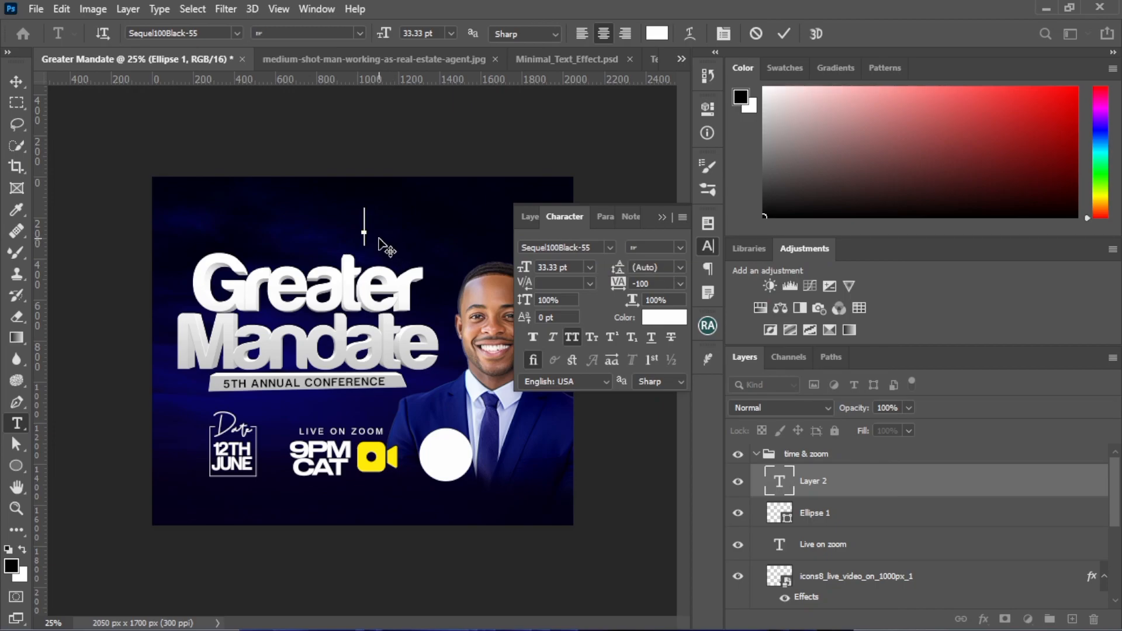
{"action": "key", "text": "Return"}
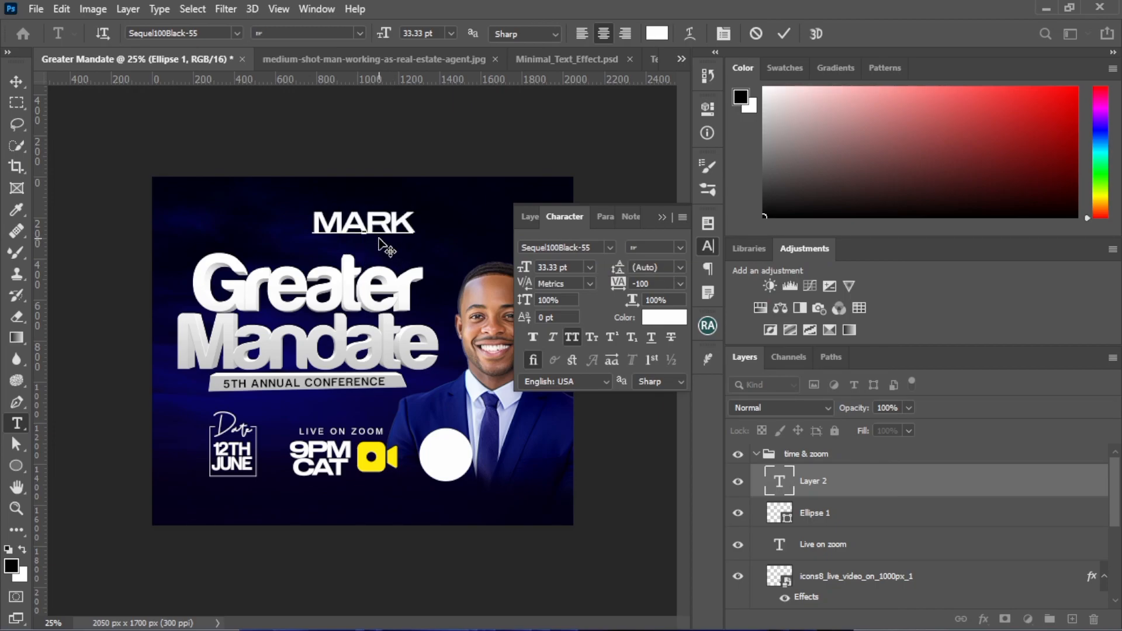
{"action": "double_click", "coordinate": [379, 239]}
{"action": "left_click", "coordinate": [379, 239]}
{"action": "key", "text": "ctrl+a"}
Enter the guest speaker's title, first name and surname on three separate lines and commit the text
{"action": "type", "text": "REV."}
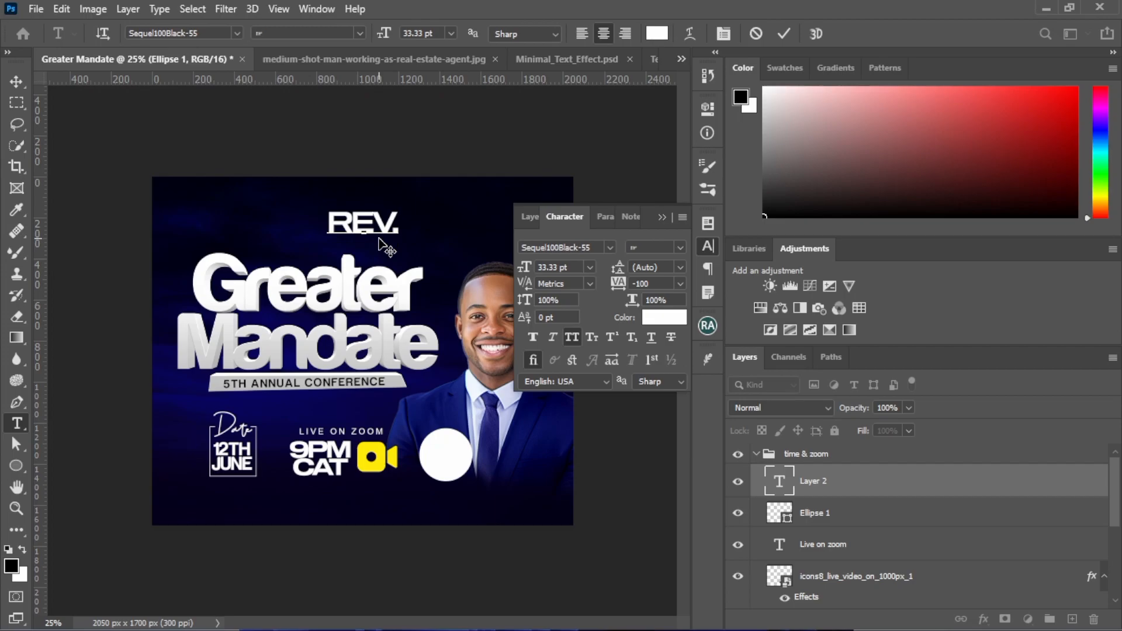
{"action": "key", "text": "Return"}
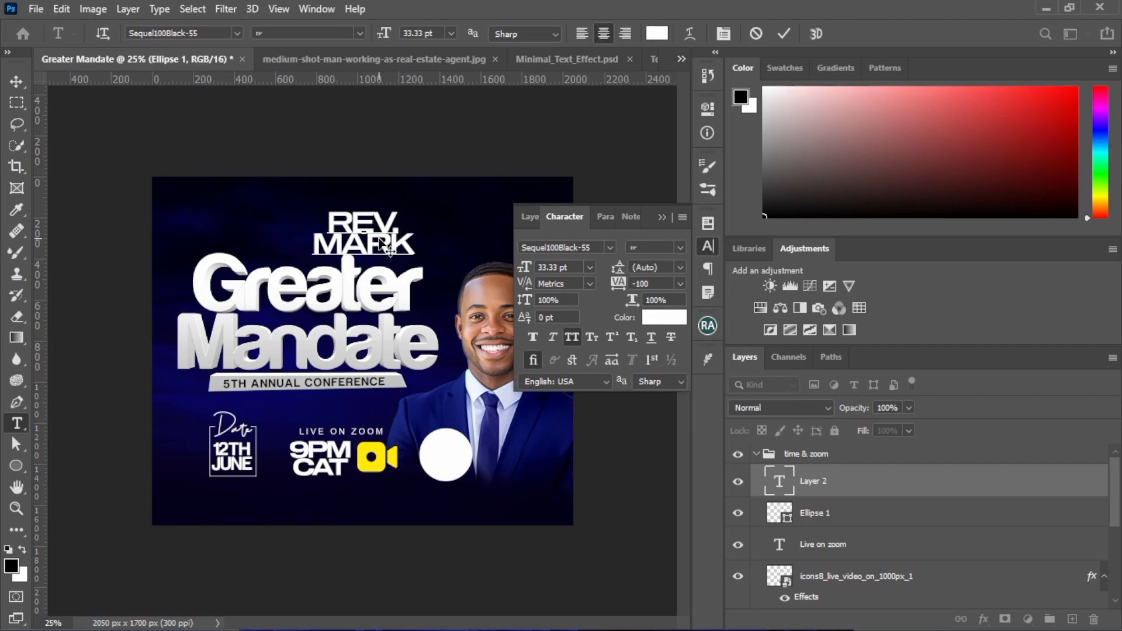
{"action": "key", "text": "Return"}
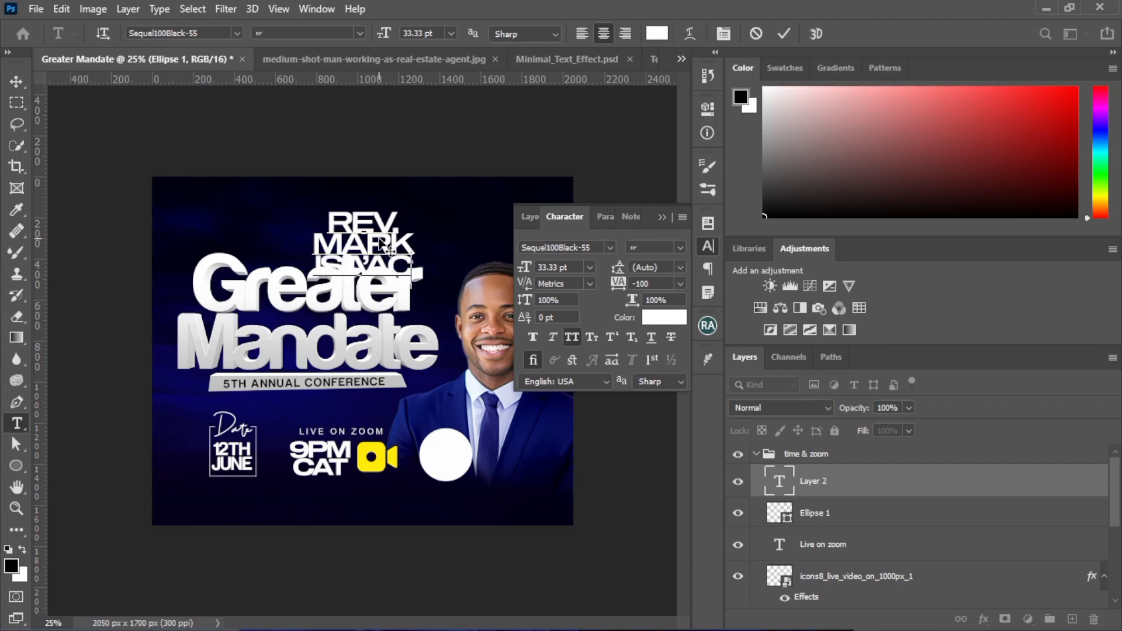
{"action": "left_click", "coordinate": [784, 33]}
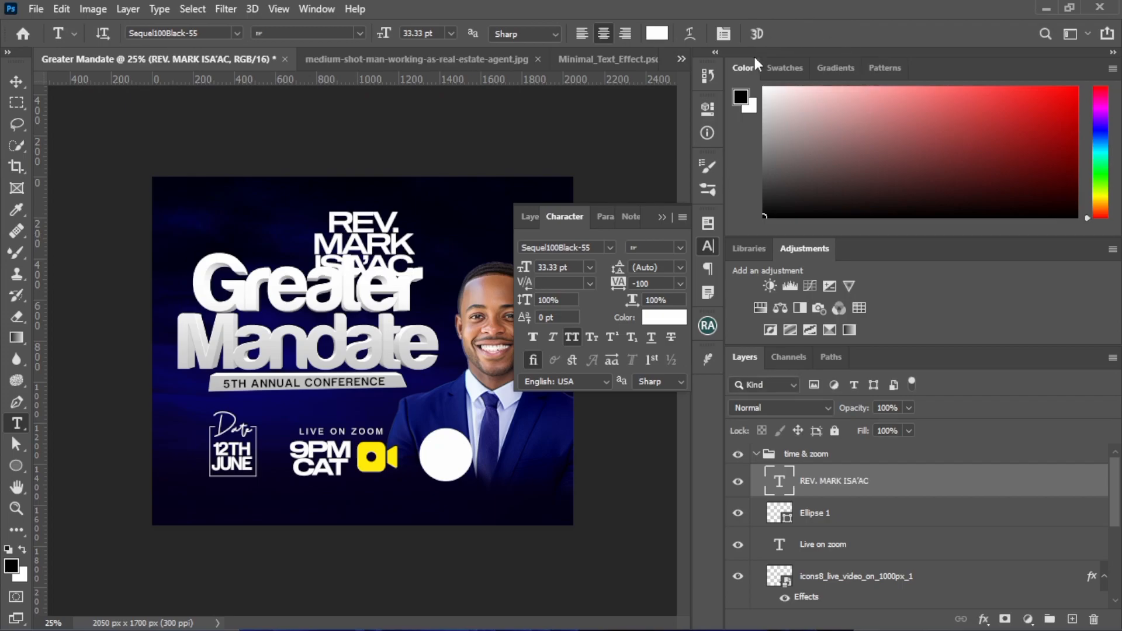
Move the speaker name text down to the white circle and scale it to 36.40%
{"action": "left_click", "coordinate": [22, 89]}
{"action": "left_click_drag", "start_coordinate": [343, 233], "coordinate": [462, 386]}
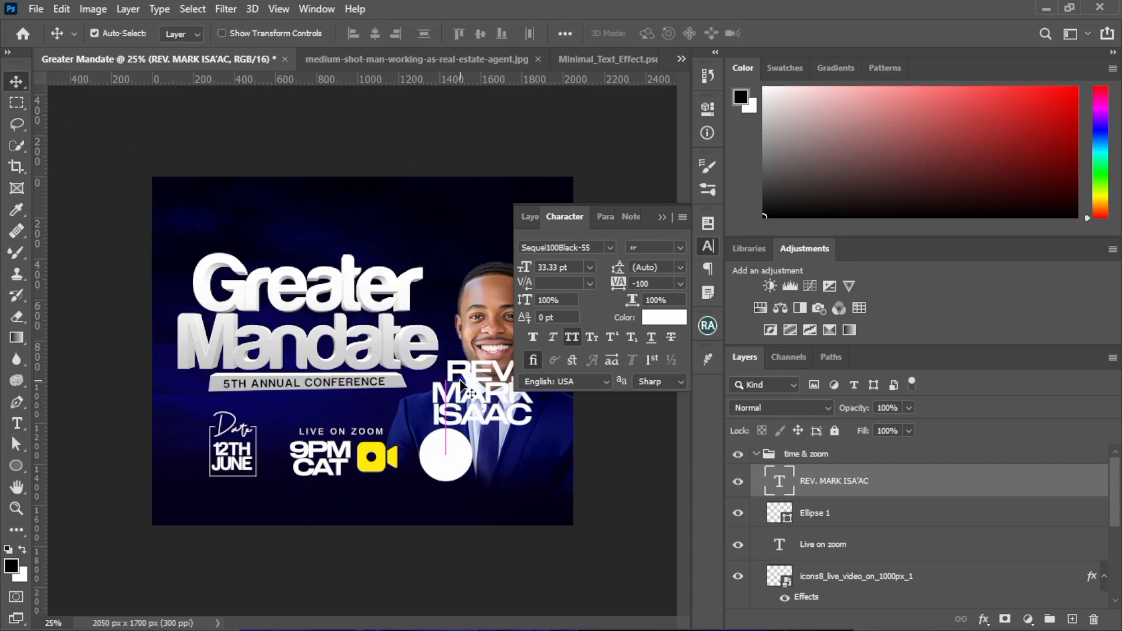
{"action": "left_click", "coordinate": [666, 222]}
{"action": "left_click_drag", "start_coordinate": [477, 380], "coordinate": [465, 417]}
{"action": "key", "text": "ctrl+t"}
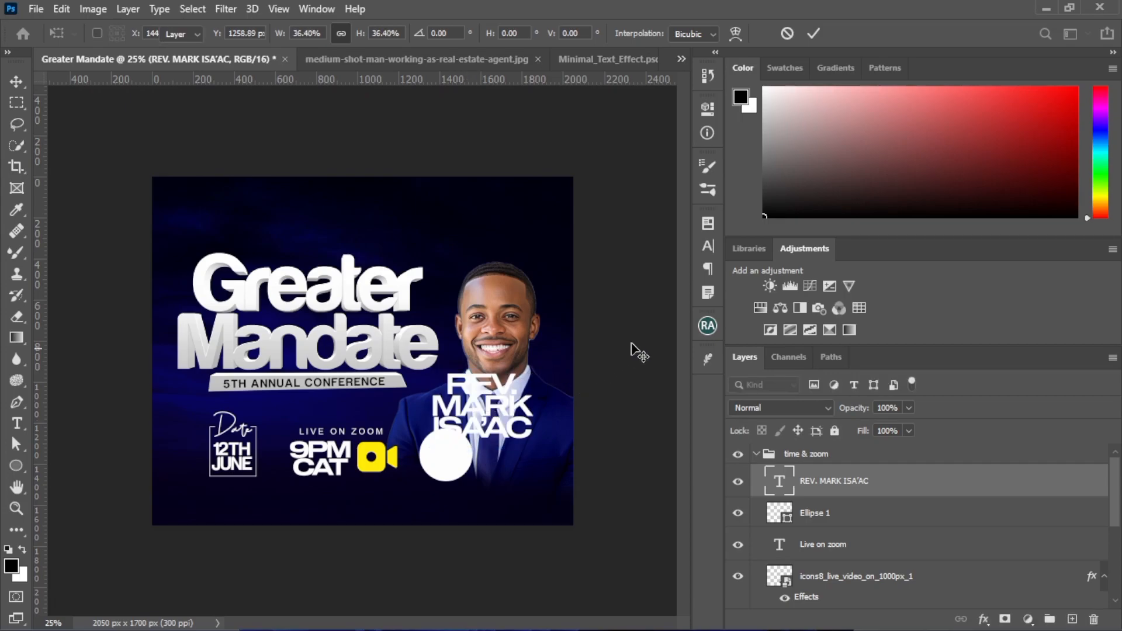
{"action": "key", "text": "Return"}
Set the speaker name text's colour to black (000000)
{"action": "left_click", "coordinate": [706, 246]}
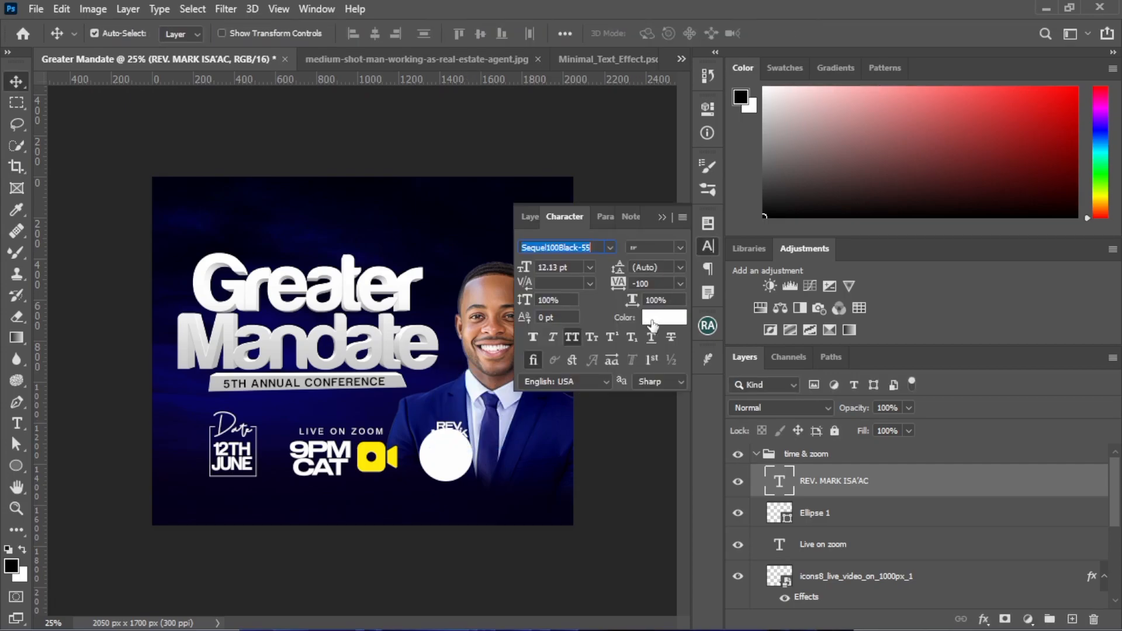
{"action": "left_click", "coordinate": [656, 318]}
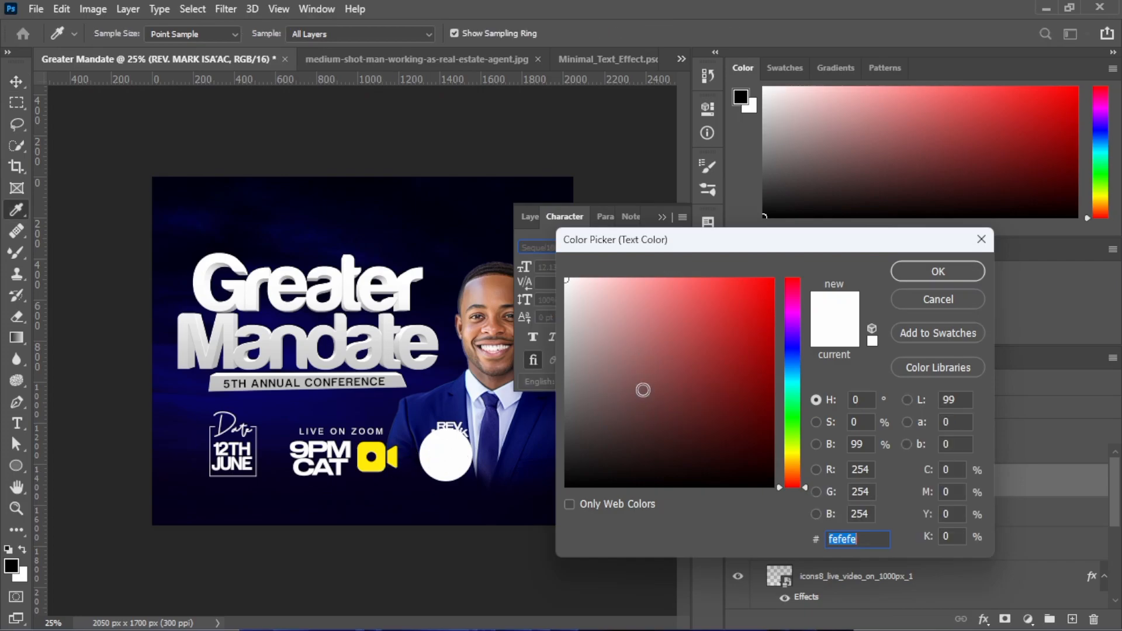
{"action": "type", "text": "000000"}
{"action": "left_click", "coordinate": [927, 264]}
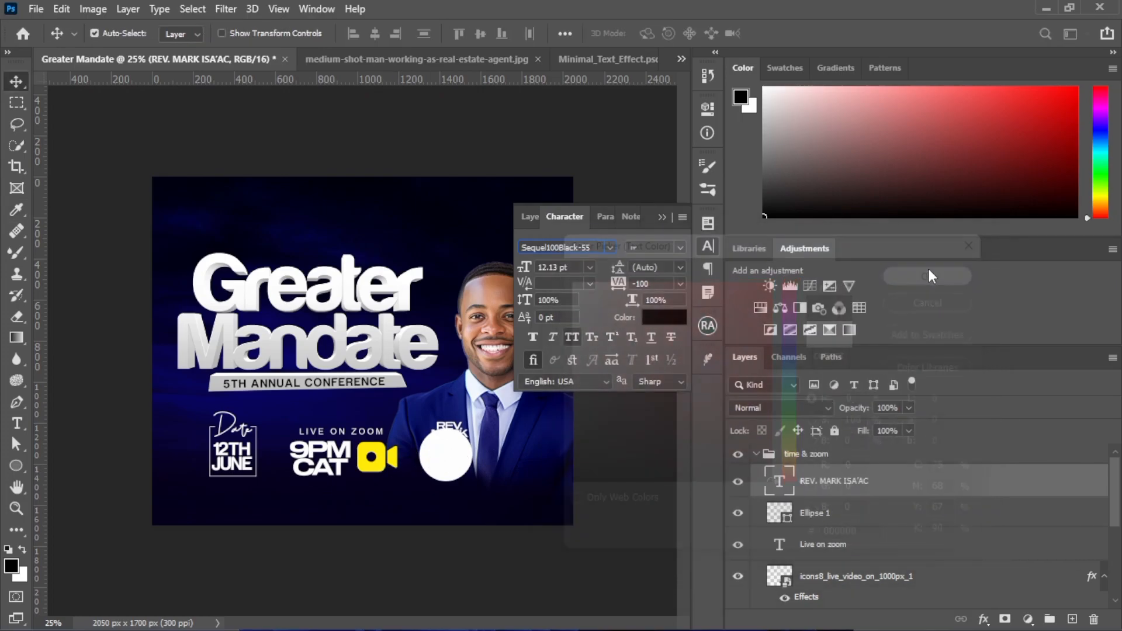
Position the black speaker name text so it sits centred inside the white circle
{"action": "left_click_drag", "start_coordinate": [450, 433], "coordinate": [458, 449]}
{"action": "key", "text": "Right"}
{"action": "key", "text": "Right"}
{"action": "key", "text": "Right"}
{"action": "key", "text": "Right"}
{"action": "key", "text": "Up"}
{"action": "key", "text": "Up"}
{"action": "key", "text": "Left"}
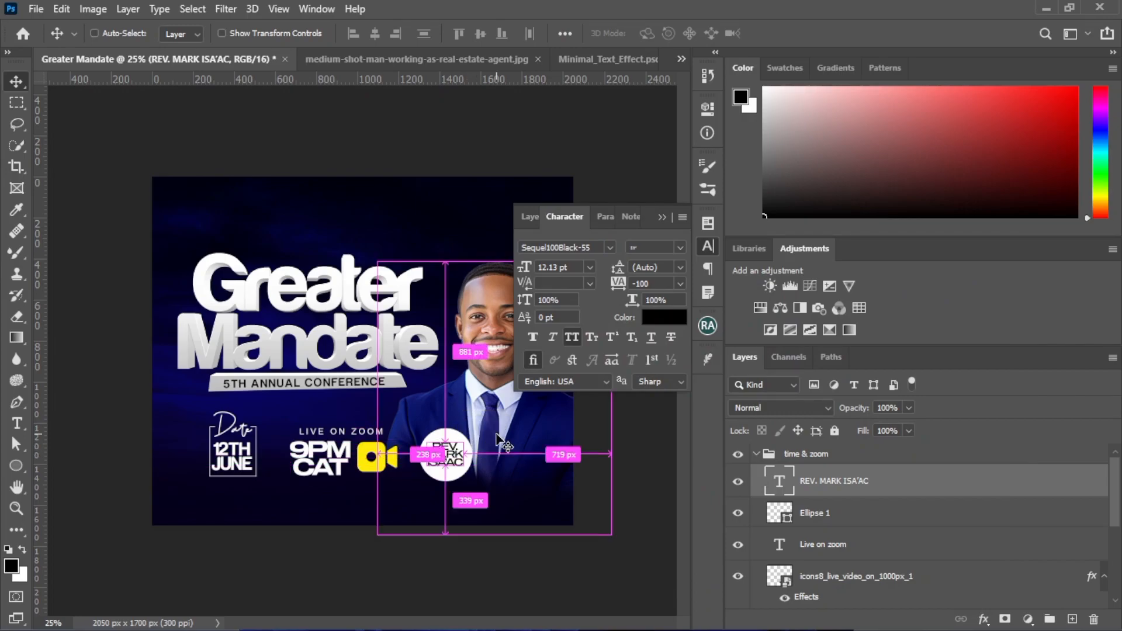
{"action": "key", "text": "ctrl+plus"}
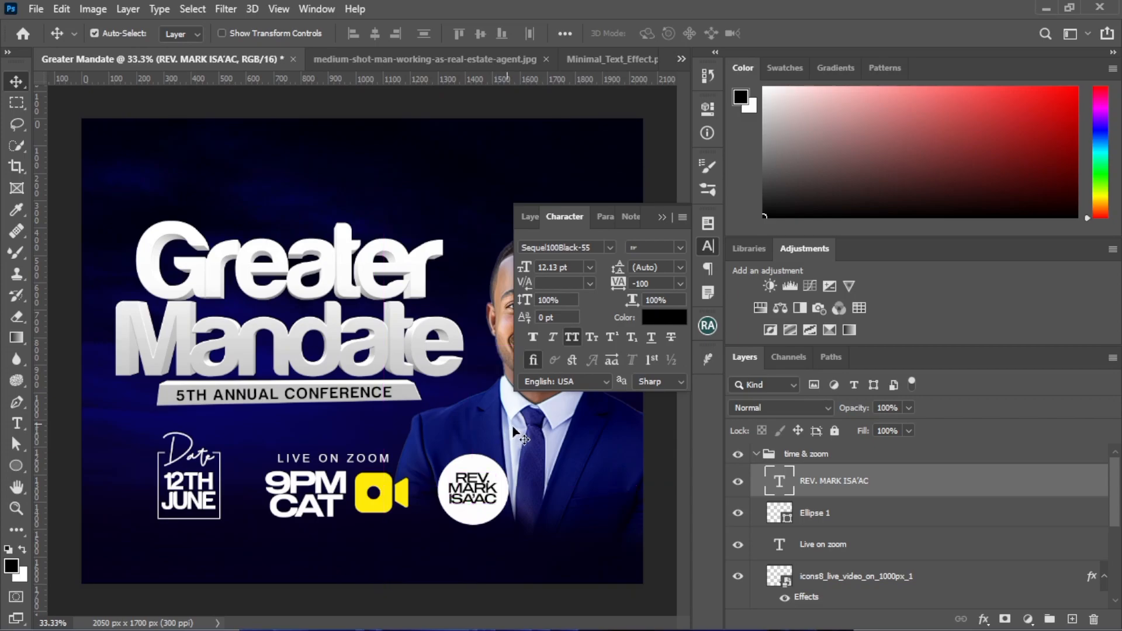
{"action": "left_click", "coordinate": [662, 218]}
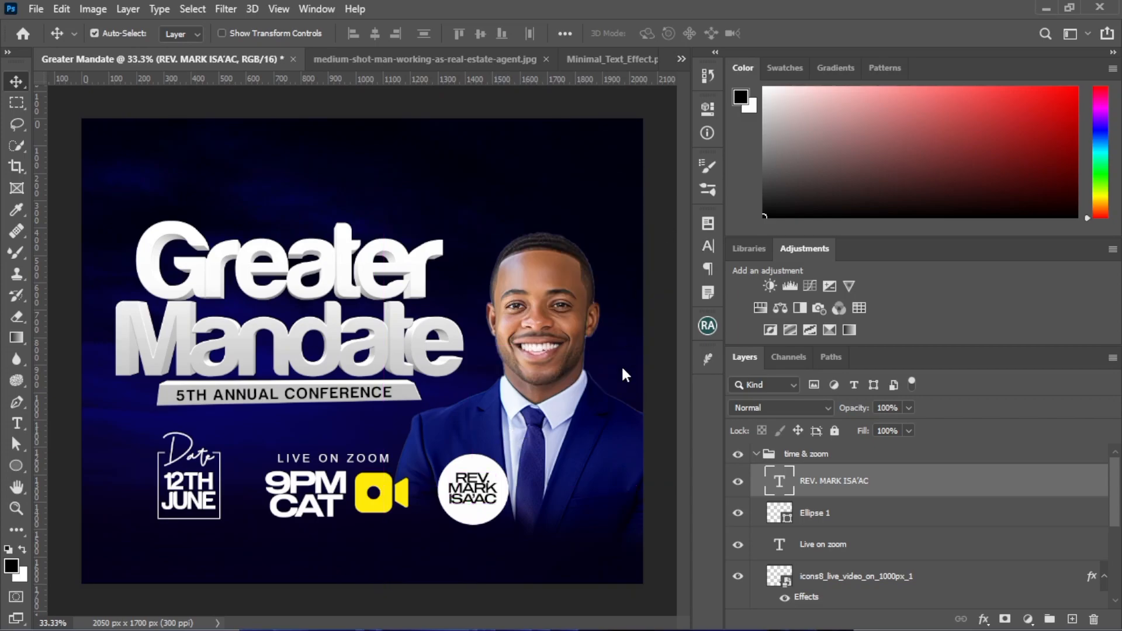
Start horizontal type on the outline of the Ellipse 1 circle with a font size of 10 pt
{"action": "left_click", "coordinate": [809, 519]}
{"action": "left_click", "coordinate": [16, 423]}
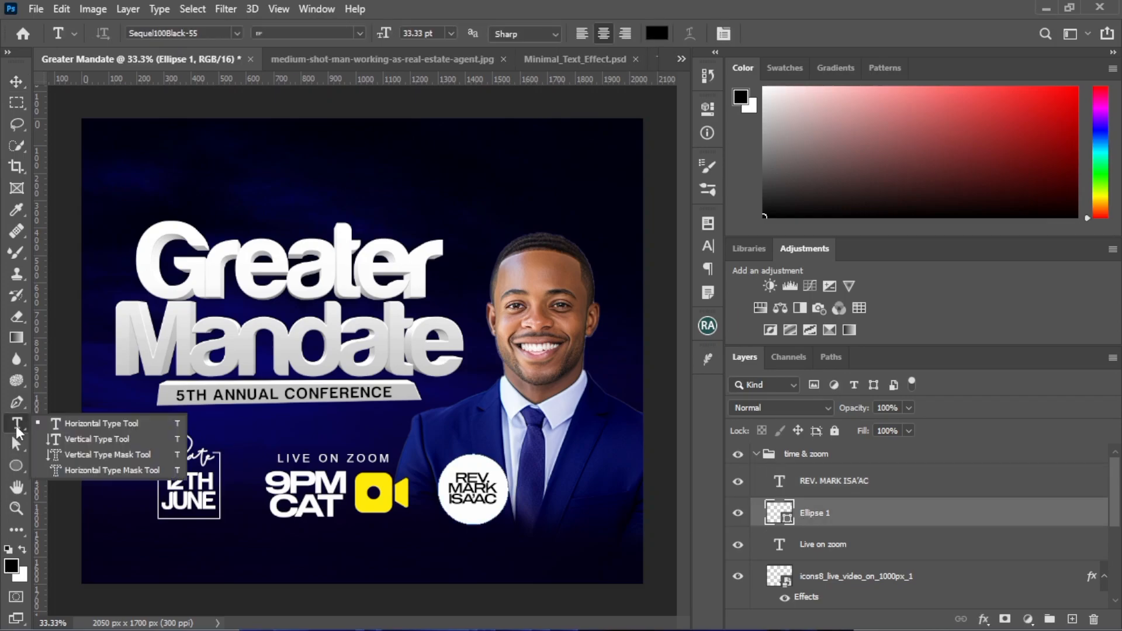
{"action": "left_click", "coordinate": [70, 426]}
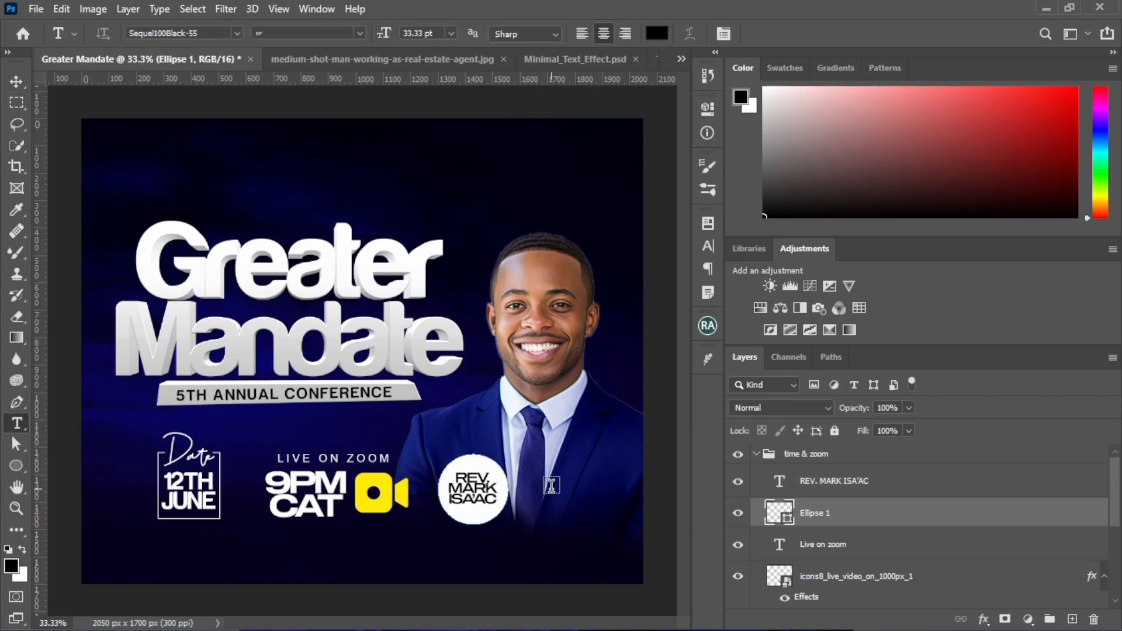
{"action": "left_click", "coordinate": [488, 449]}
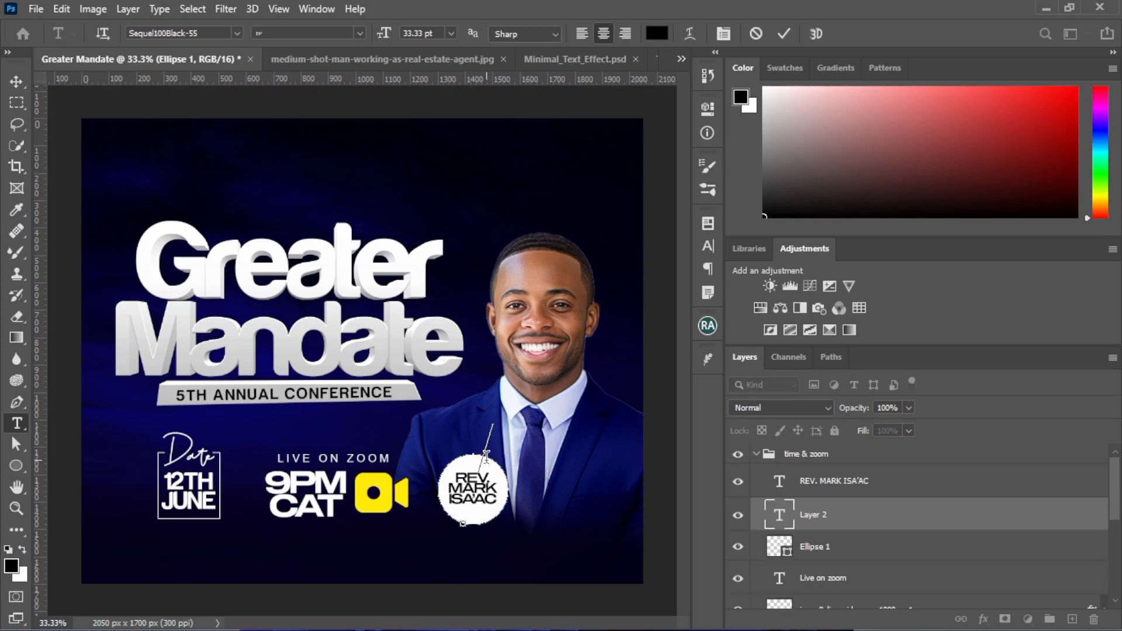
{"action": "left_click", "coordinate": [709, 253]}
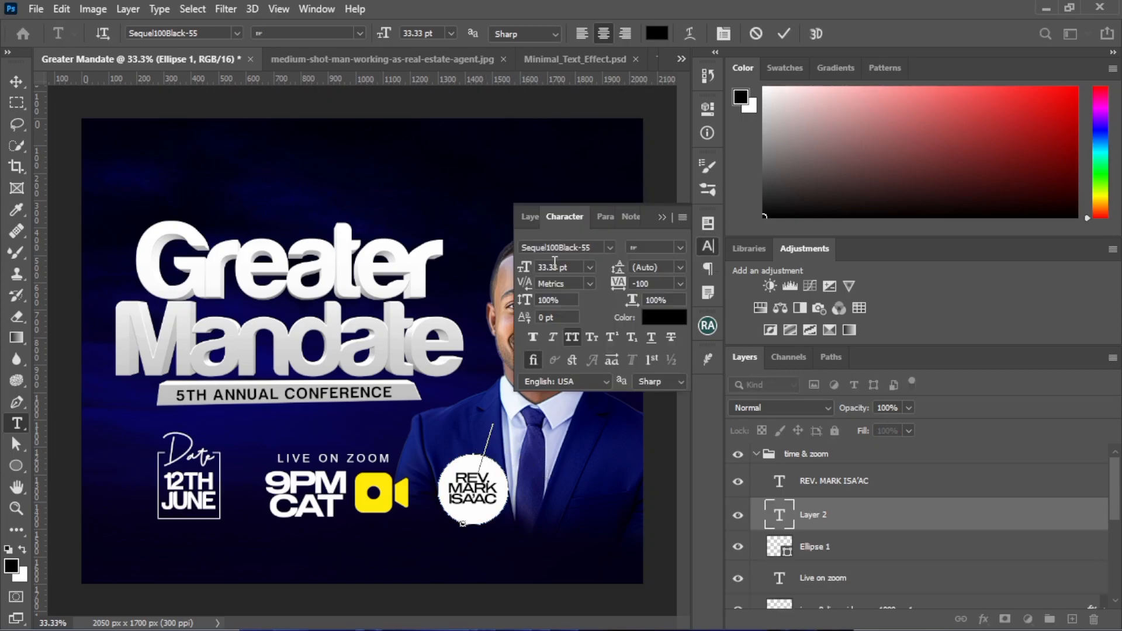
{"action": "left_click", "coordinate": [522, 267]}
{"action": "type", "text": "10"}
{"action": "key", "text": "Return"}
Set the circular text's font to Arial Narrow with a vertical scale of 85%
{"action": "left_click", "coordinate": [592, 246]}
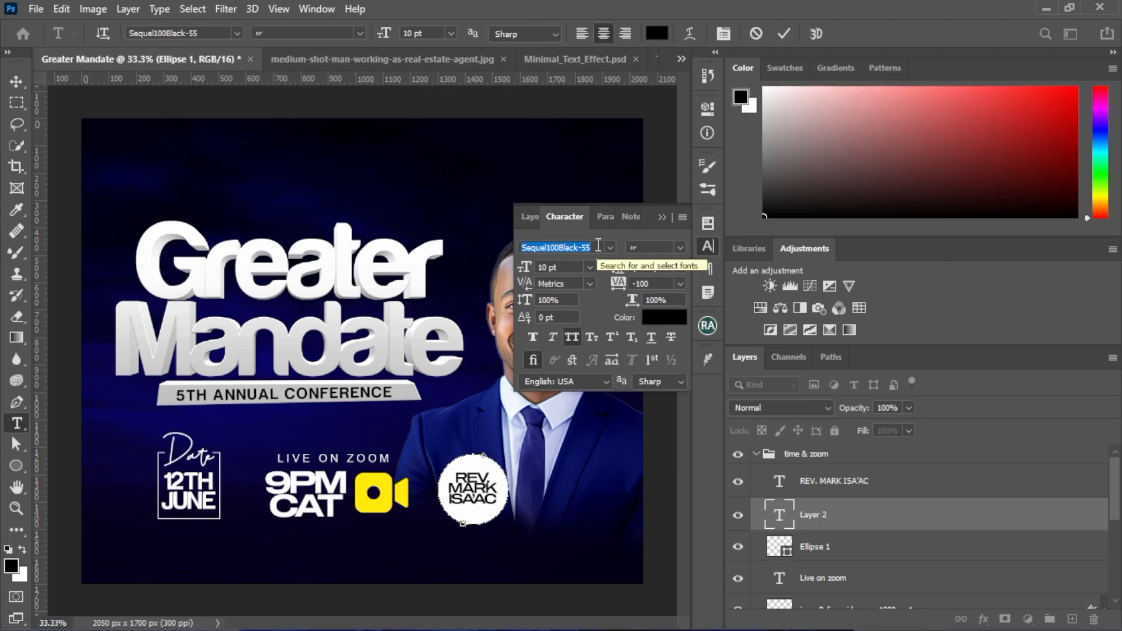
{"action": "type", "text": "arila"}
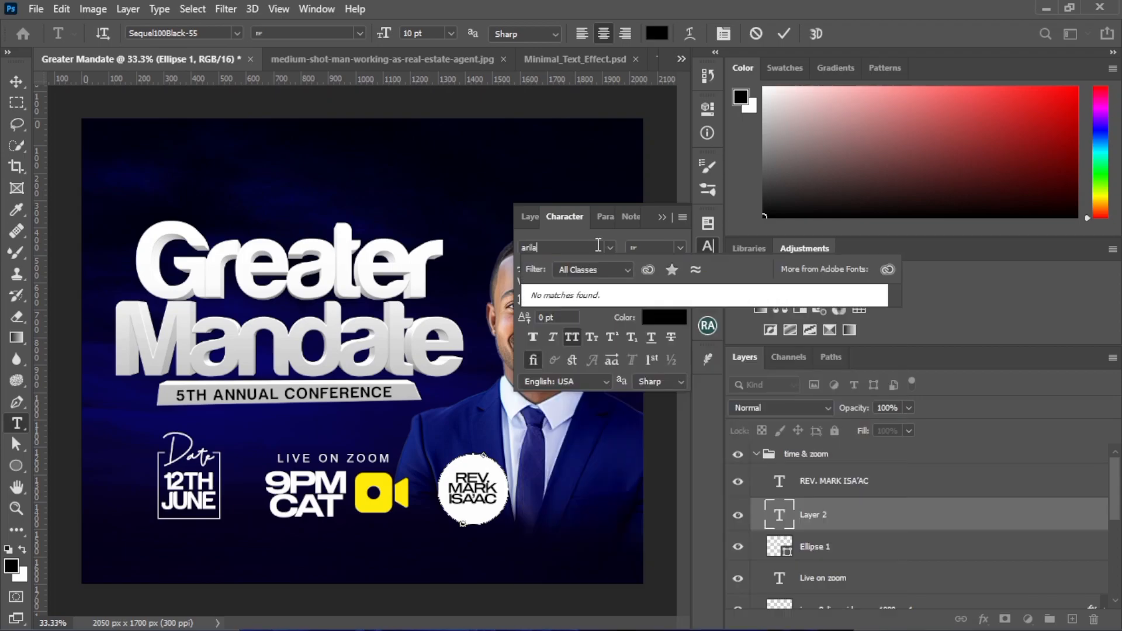
{"action": "key", "text": "BackSpace"}
{"action": "key", "text": "BackSpace"}
{"action": "key", "text": "BackSpace"}
{"action": "key", "text": "BackSpace"}
{"action": "key", "text": "BackSpace"}
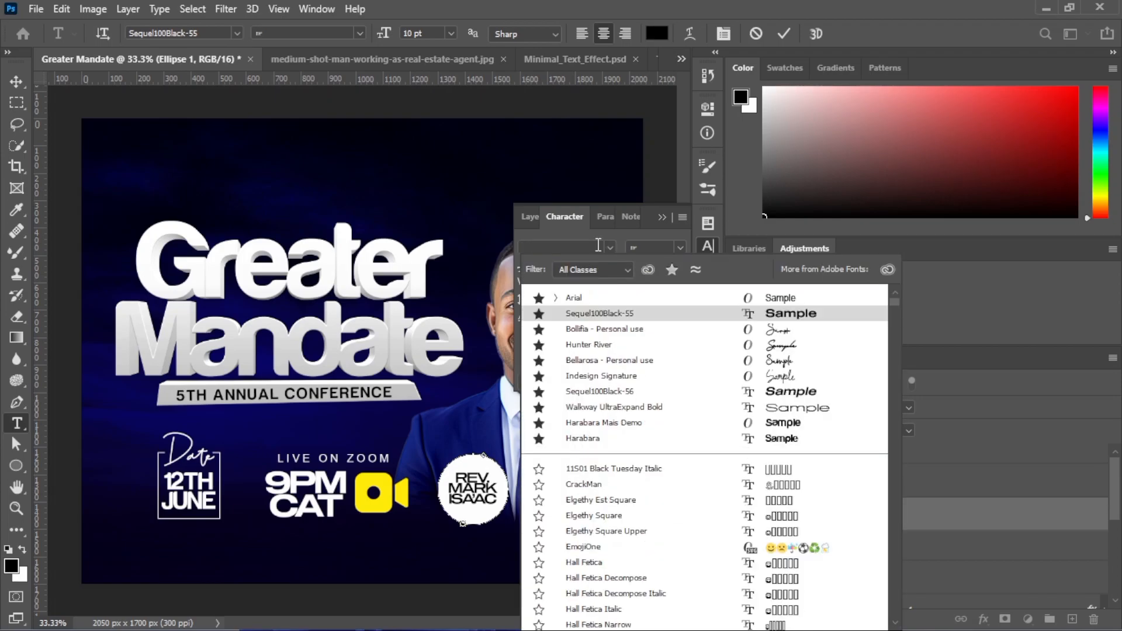
{"action": "type", "text": "arial"}
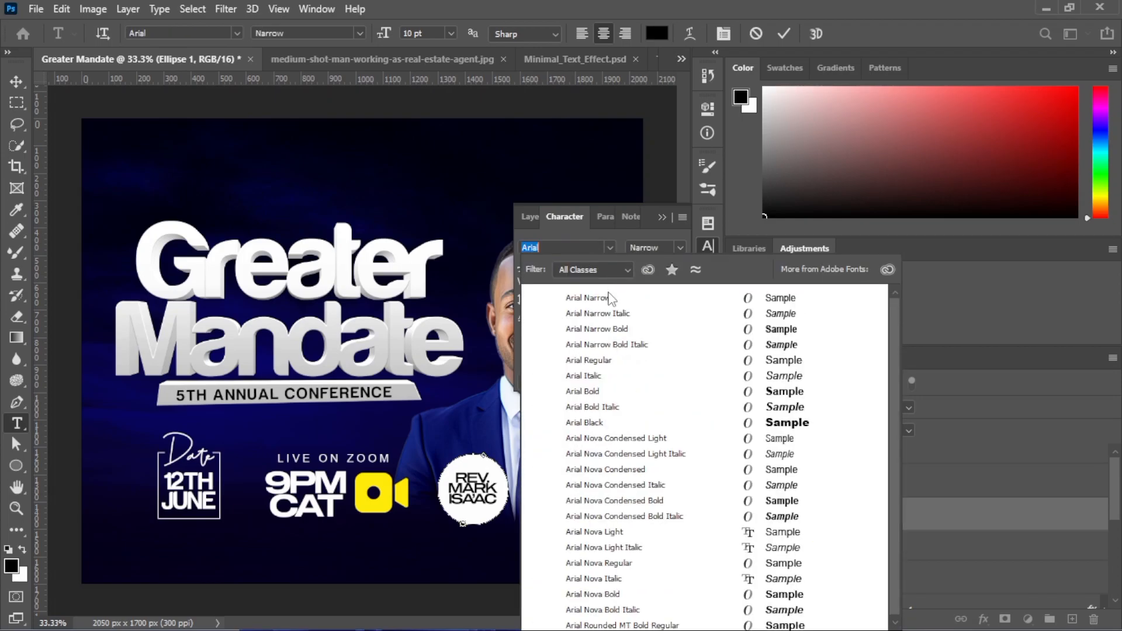
{"action": "left_click", "coordinate": [608, 295]}
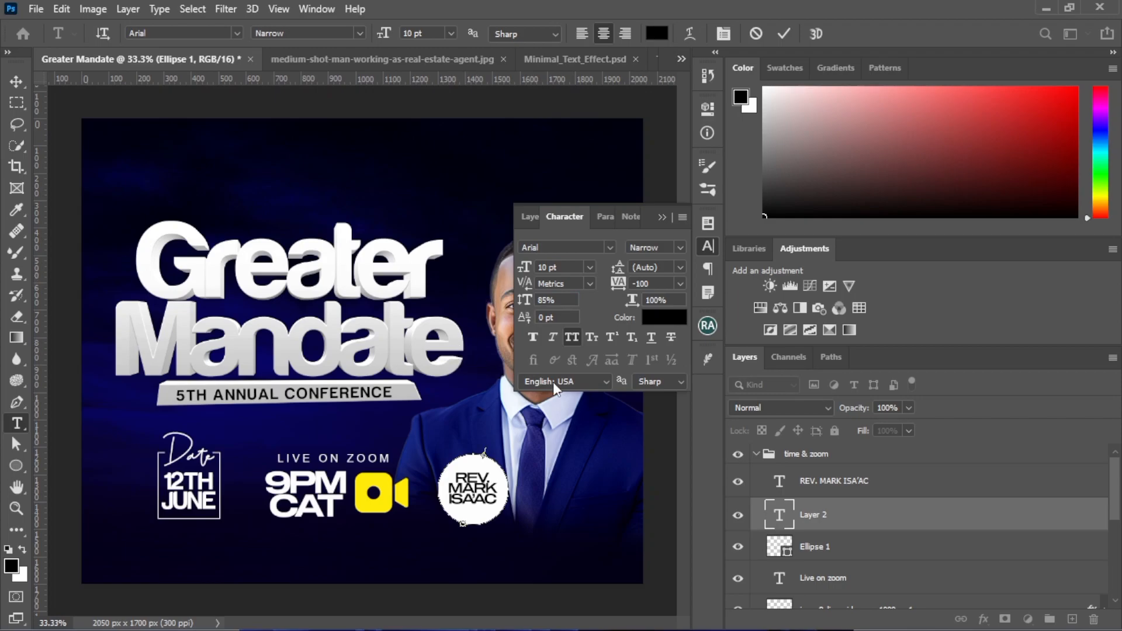
Set the circular text's colour to white (ffffff)
{"action": "left_click", "coordinate": [658, 322]}
{"action": "type", "text": "ffffff"}
{"action": "left_click", "coordinate": [950, 271]}
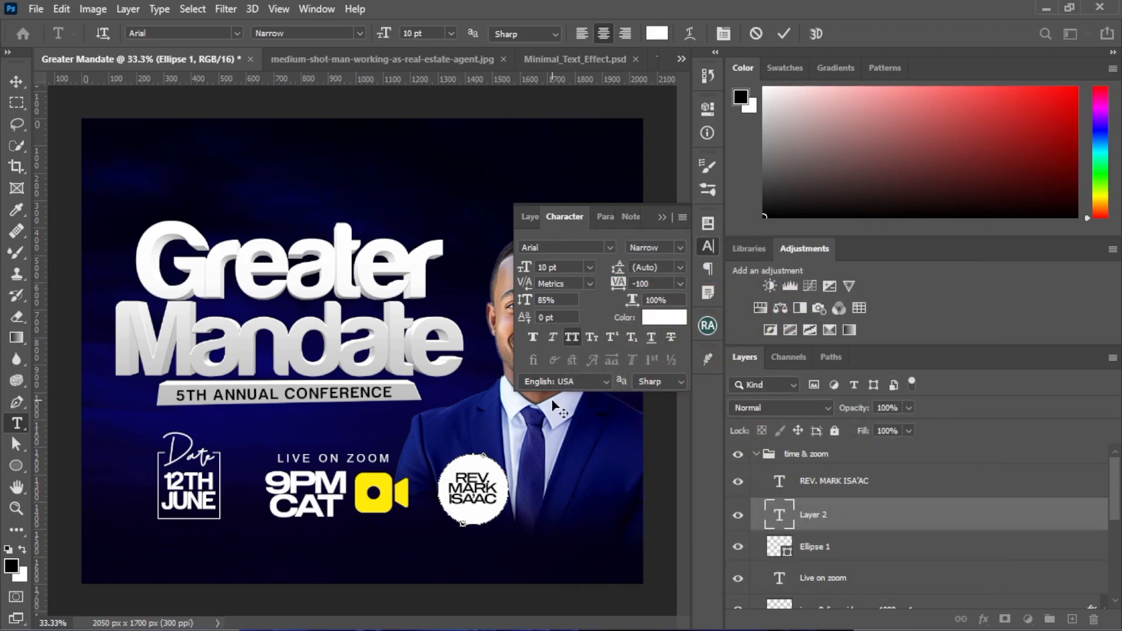
Enter "GUEST SPEAKER - DON'T MISS OUT" as text running around the circle
{"action": "type", "text": "EST SPEAKER   CONF"}
{"action": "key", "text": "BackSpace"}
{"action": "type", "text": "DON"}
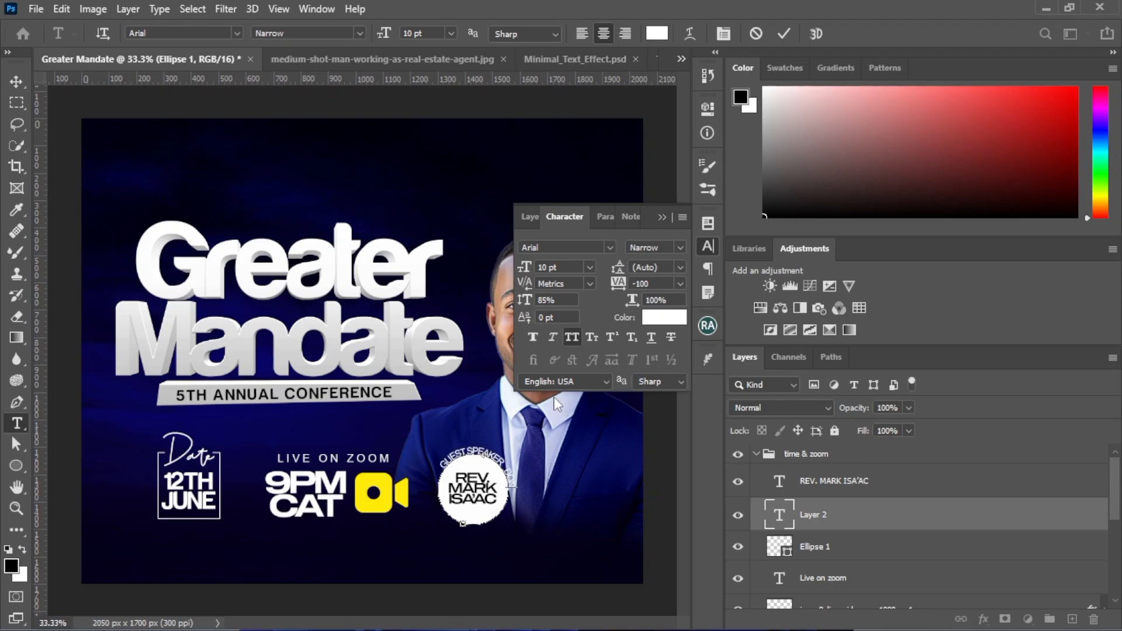
{"action": "type", "text": "'T"}
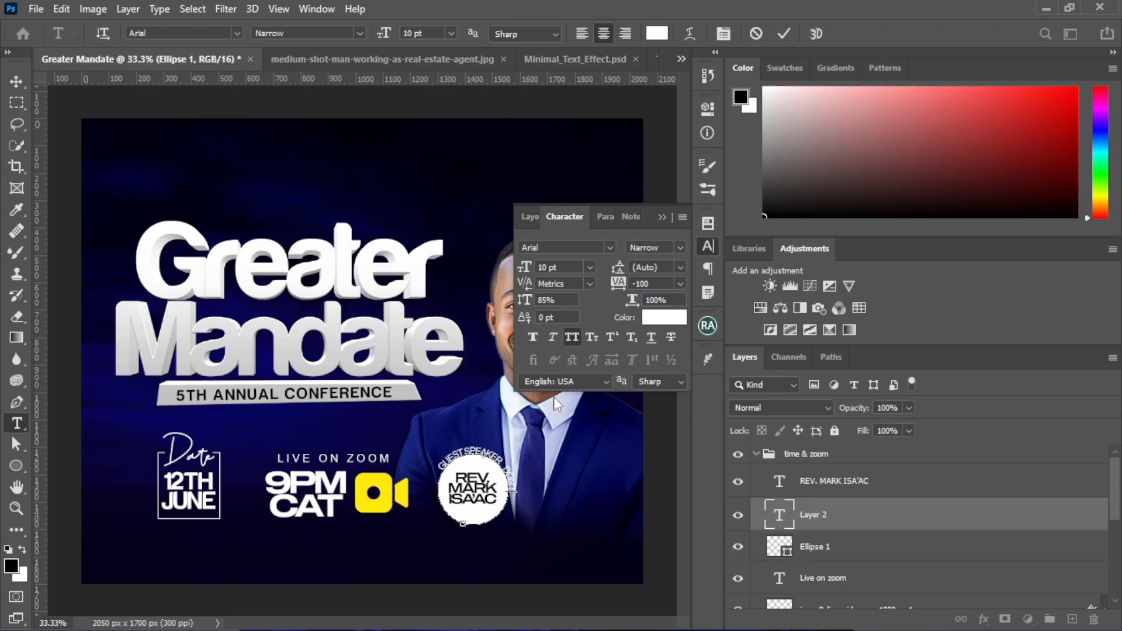
{"action": "type", "text": " MISS O"}
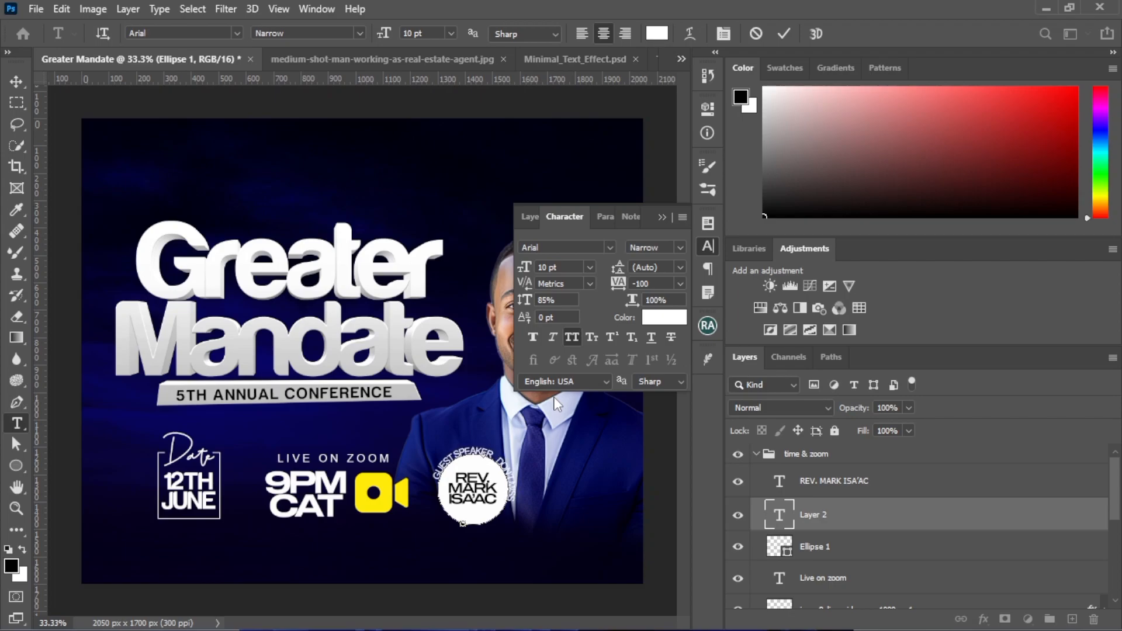
{"action": "type", "text": "UT"}
{"action": "left_click", "coordinate": [487, 454]}
{"action": "type", "text": "-"}
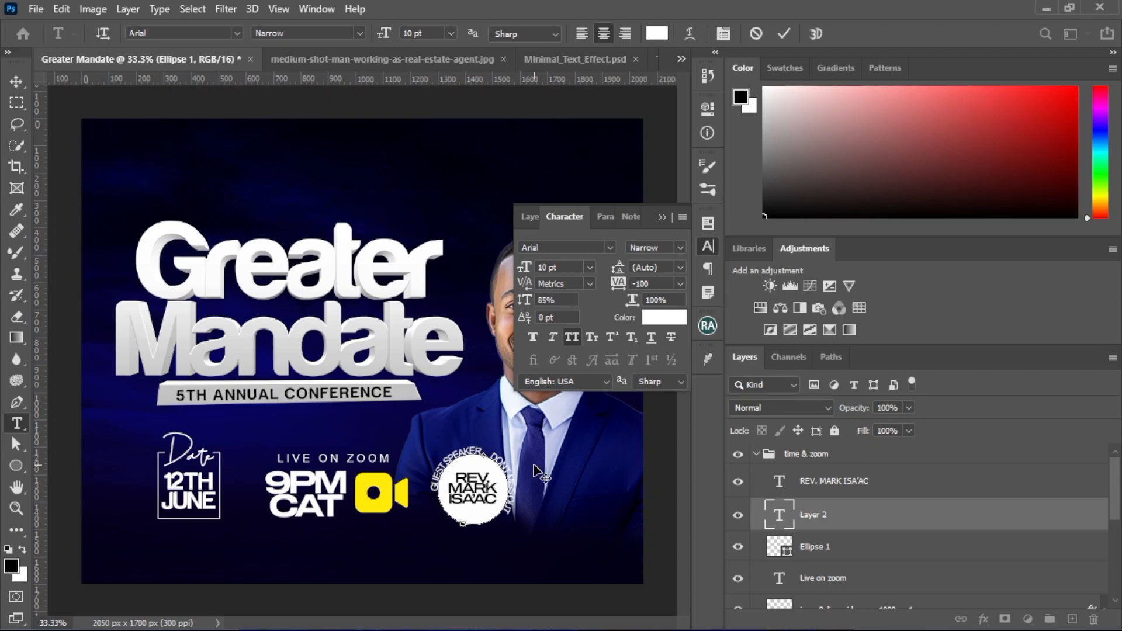
Try a tracking of 200 on all the circular text, settle on 100, and hide the selection highlight
{"action": "key", "text": "ctrl+a"}
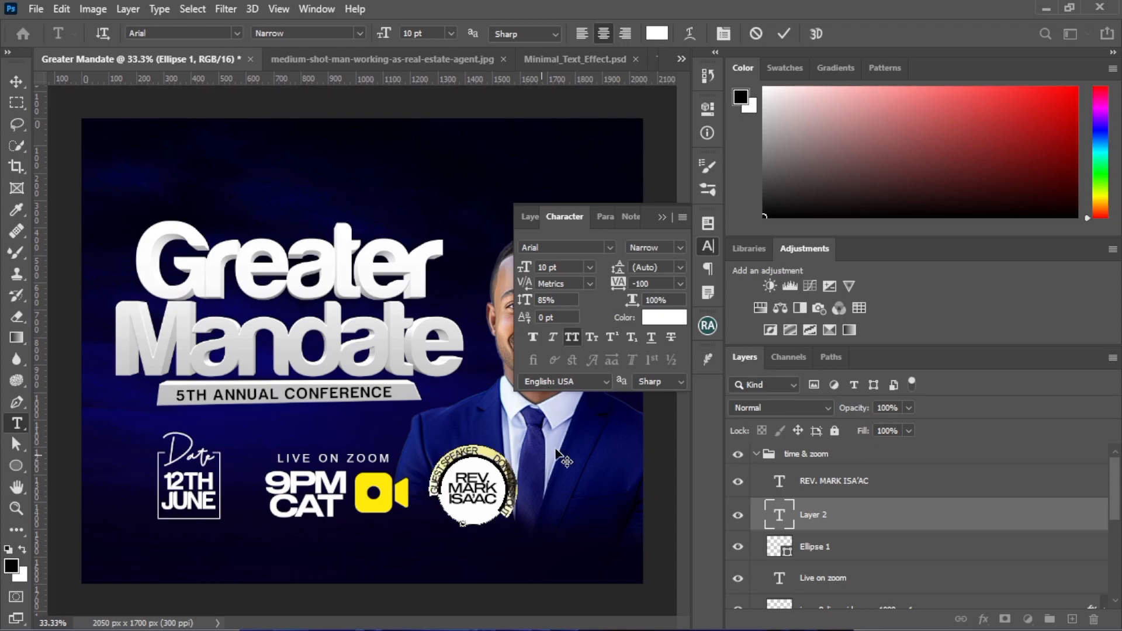
{"action": "left_click", "coordinate": [658, 287]}
{"action": "type", "text": "200"}
{"action": "key", "text": "Return"}
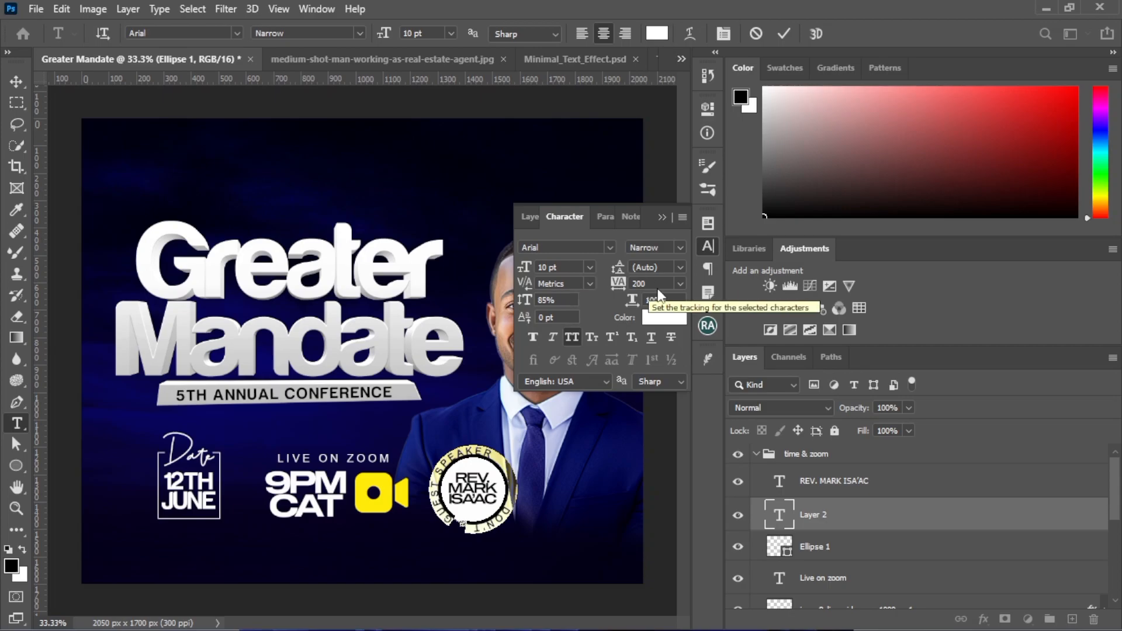
{"action": "left_click", "coordinate": [614, 280]}
{"action": "type", "text": "100"}
{"action": "key", "text": "Return"}
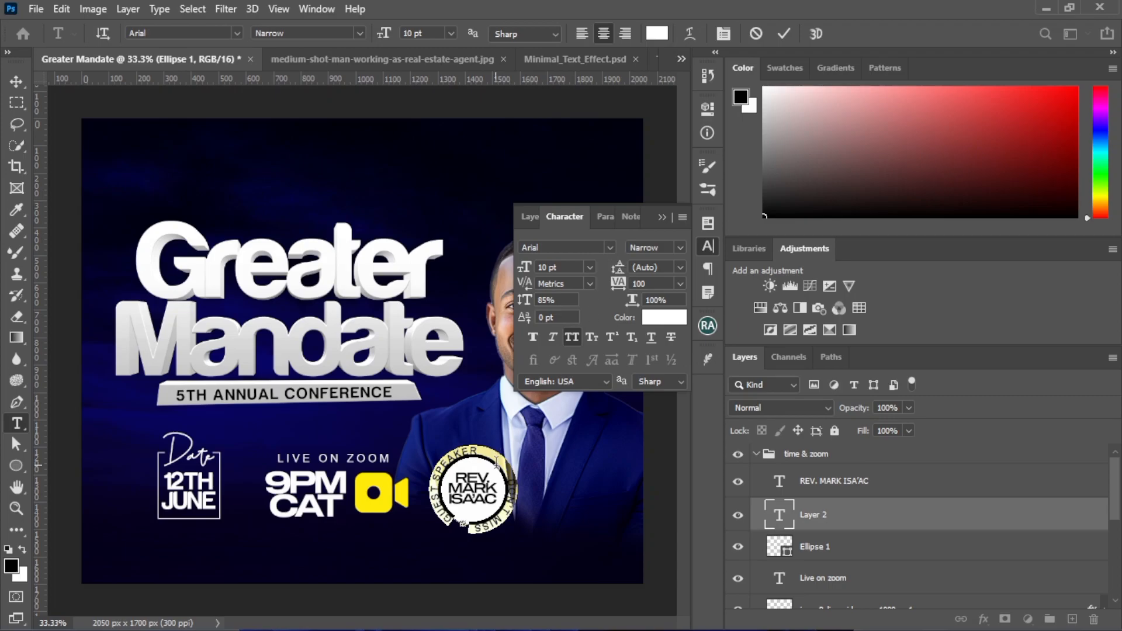
{"action": "key", "text": "ctrl+h"}
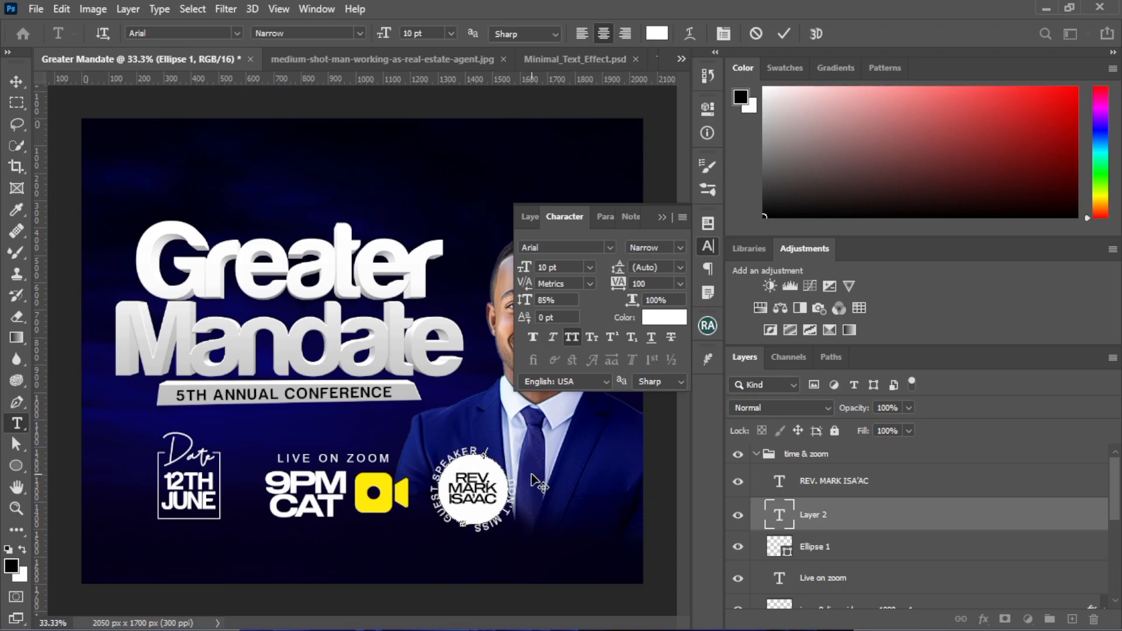
Tighten the gap between "GUEST SPEAKER" and "DON'T MISS OUT" in the circular text by deleting surplus characters
{"action": "key", "text": "BackSpace"}
{"action": "key", "text": "BackSpace"}
{"action": "key", "text": "BackSpace"}
{"action": "key", "text": "BackSpace"}
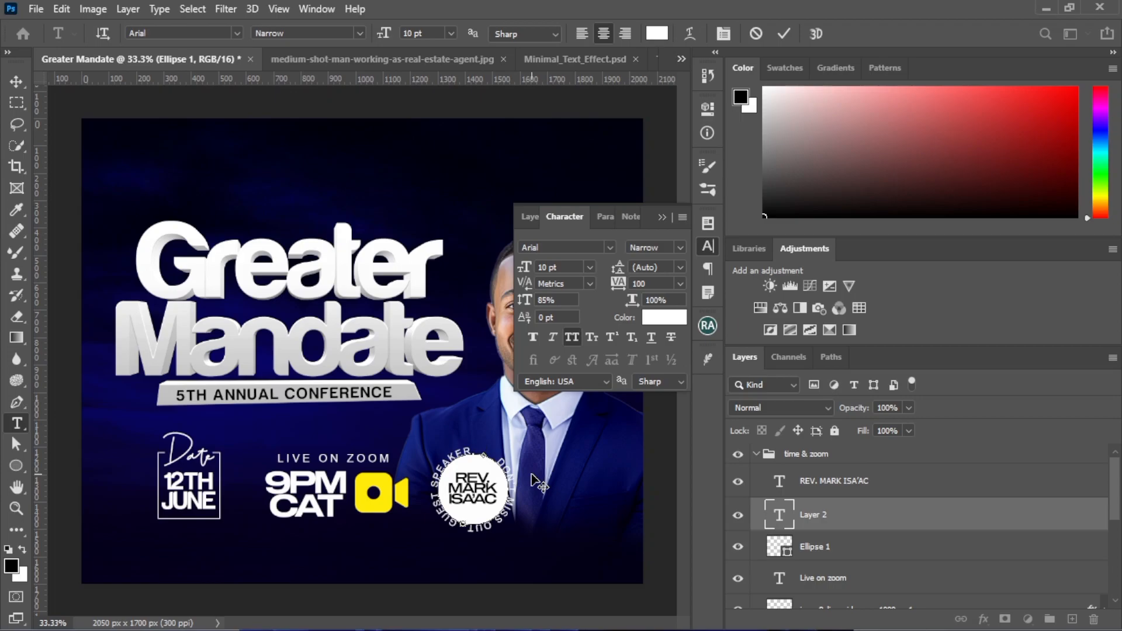
{"action": "key", "text": "BackSpace"}
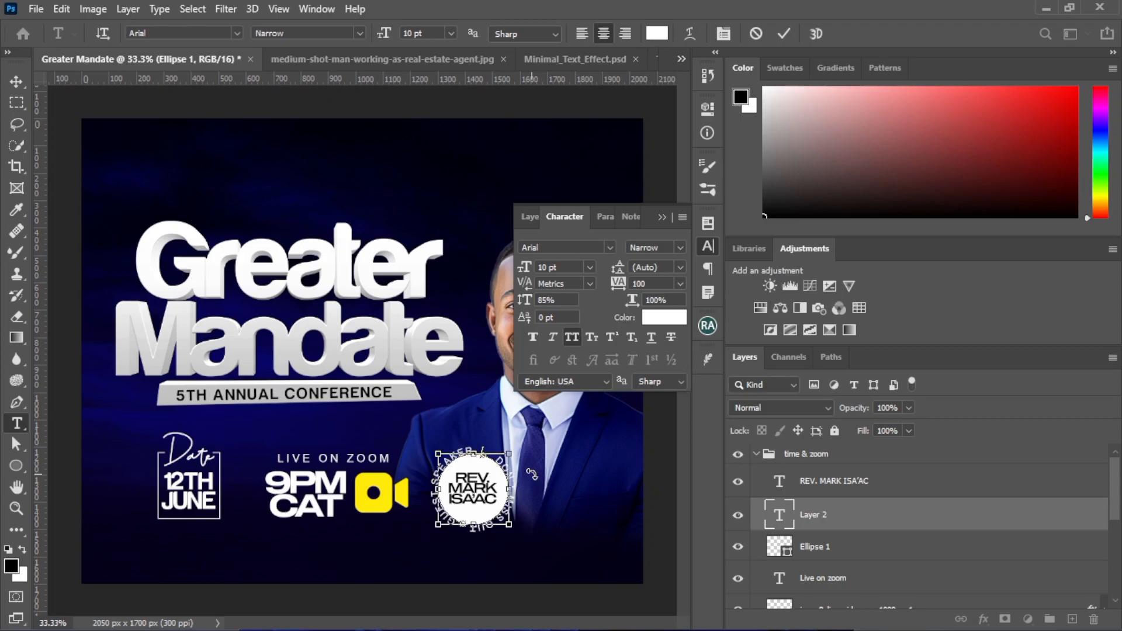
Try a font size of 8 pt on all the circular text, settle on 8.5 pt, commit the text and deselect it
{"action": "key", "text": "ctrl+a"}
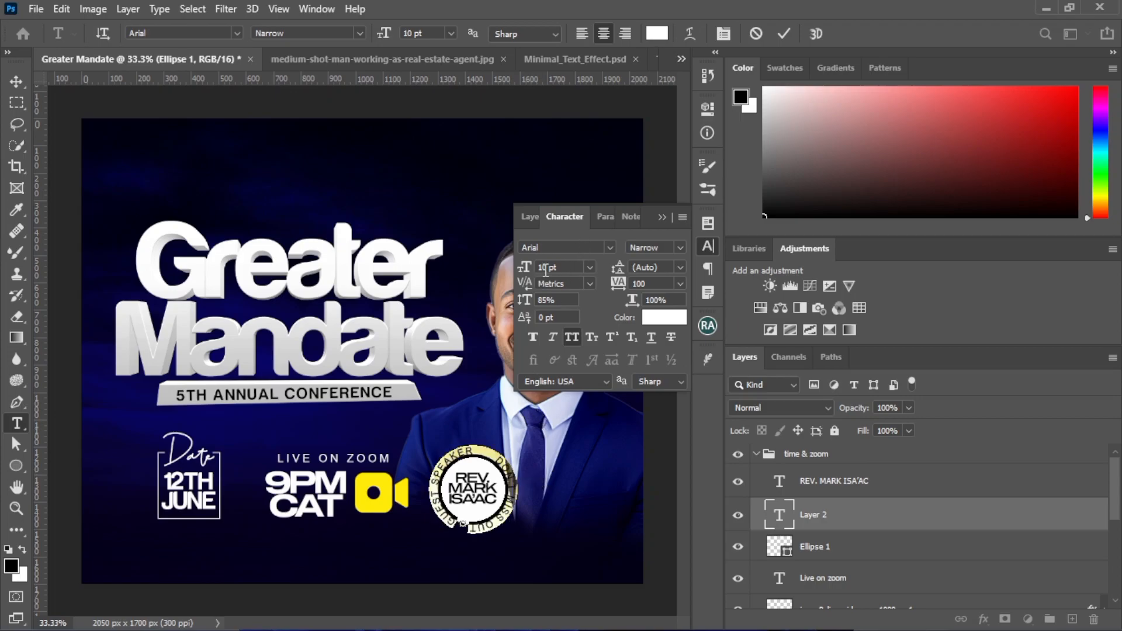
{"action": "type", "text": "8"}
{"action": "key", "text": "Return"}
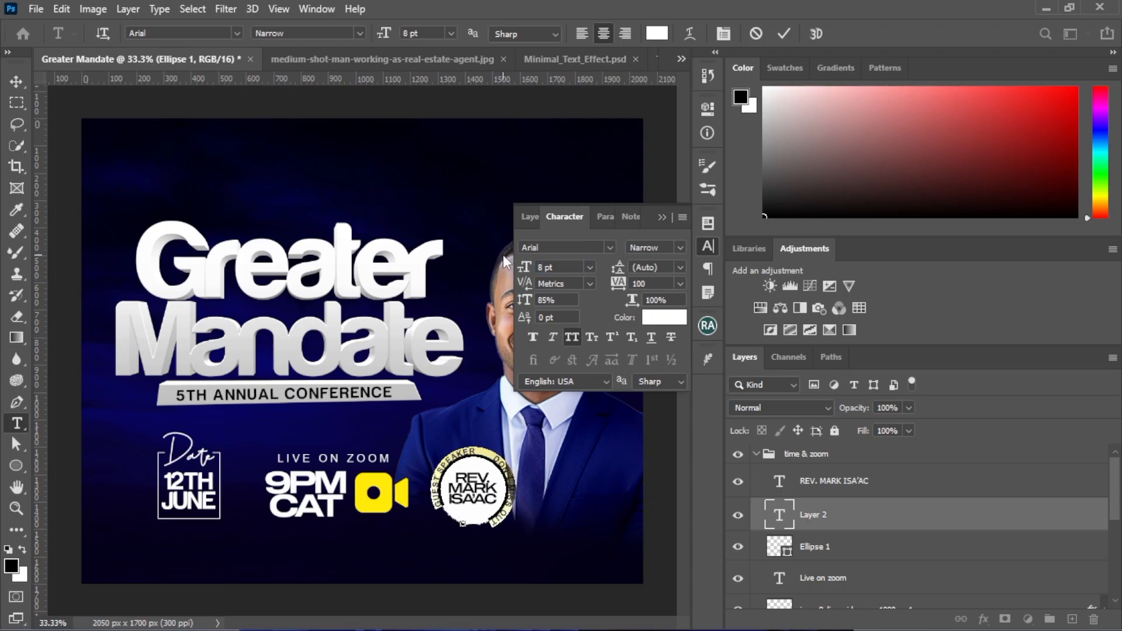
{"action": "left_click", "coordinate": [546, 267]}
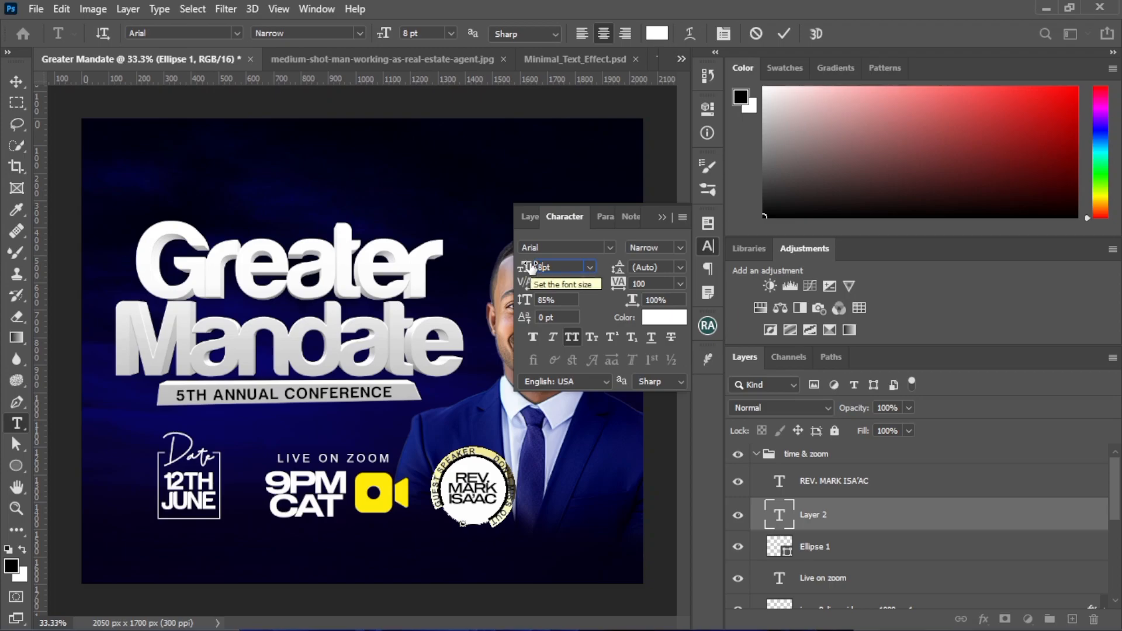
{"action": "type", "text": "8.5"}
{"action": "key", "text": "Return"}
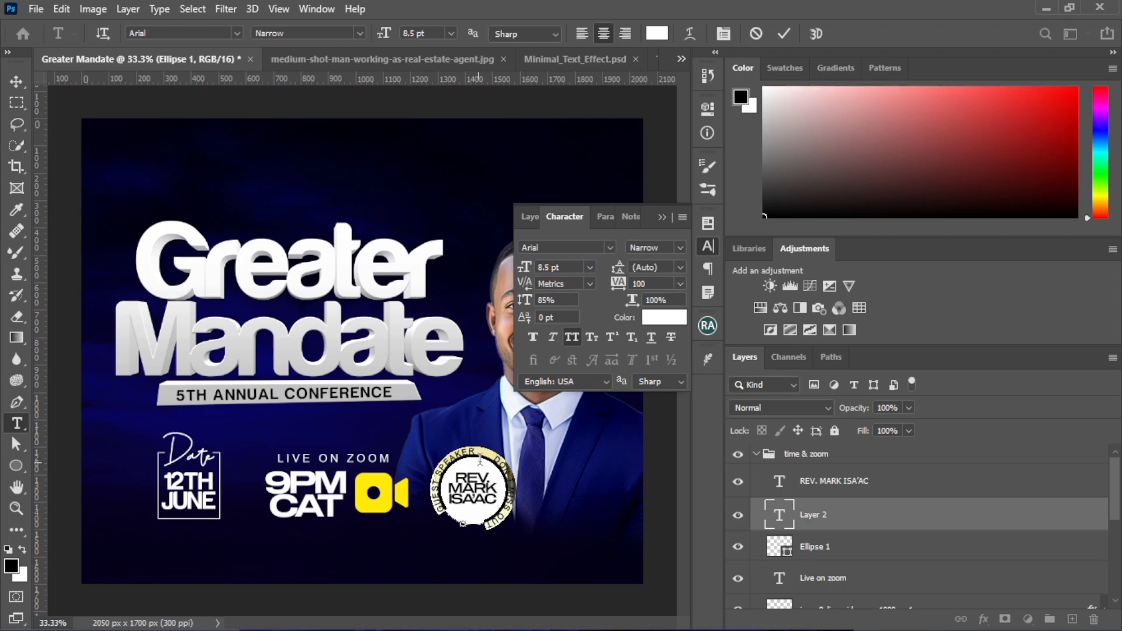
{"action": "left_click", "coordinate": [510, 456]}
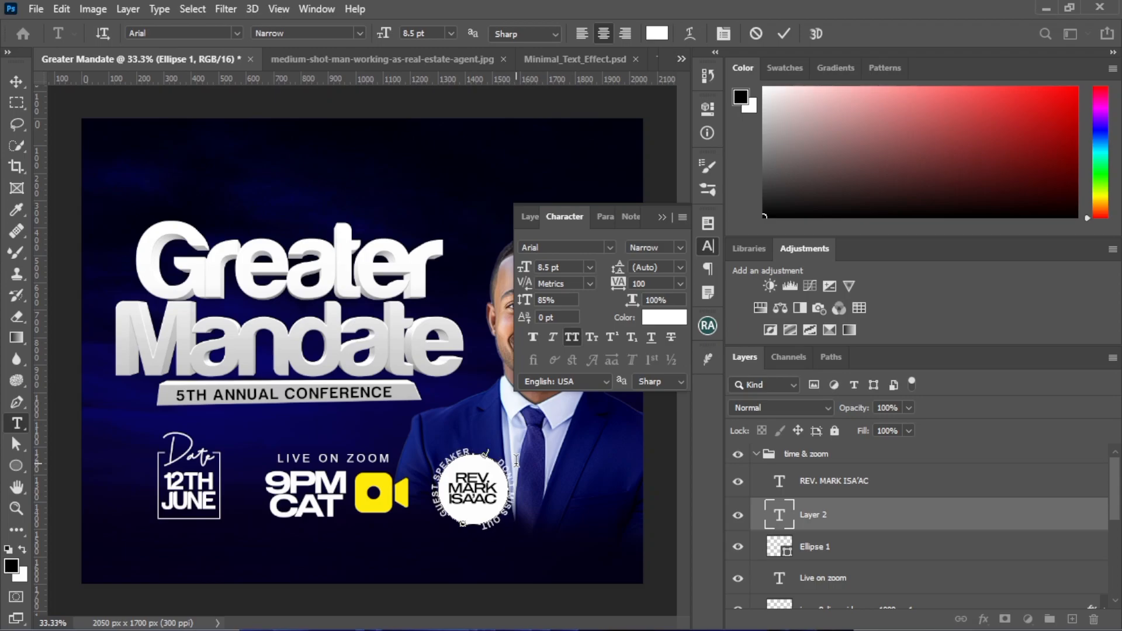
{"action": "left_click", "coordinate": [778, 34]}
{"action": "left_click", "coordinate": [16, 81]}
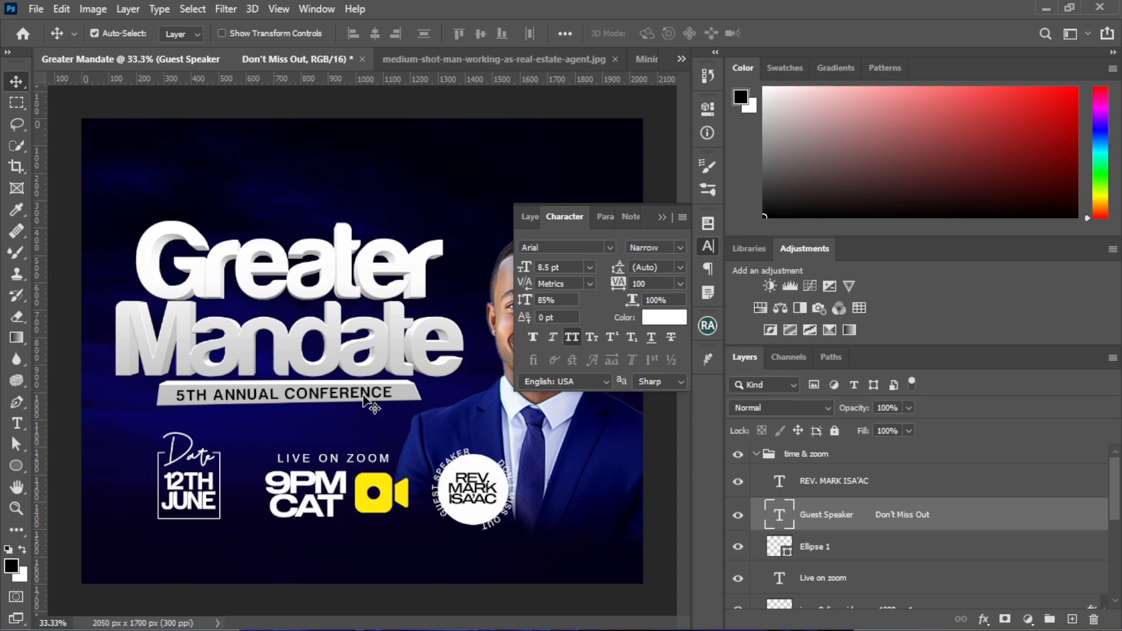
{"action": "left_click", "coordinate": [520, 443]}
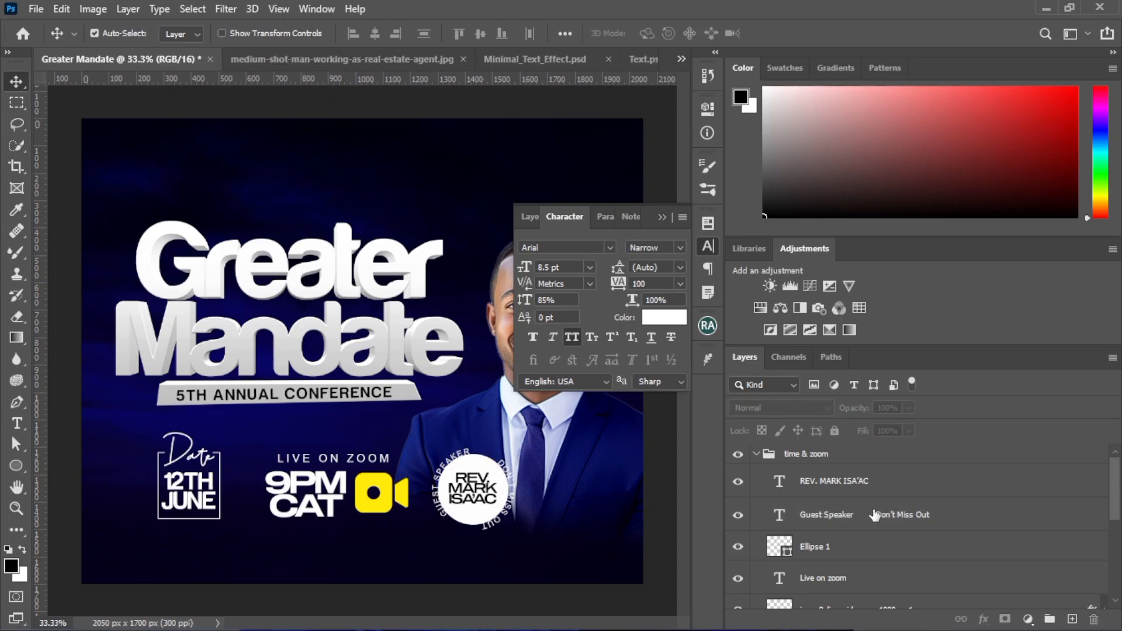
Scale the badge's white circle (Ellipse 1) down slightly and nudge it up and right to recentre it inside the circular text
{"action": "left_click", "coordinate": [830, 549]}
{"action": "key", "text": "ctrl+t"}
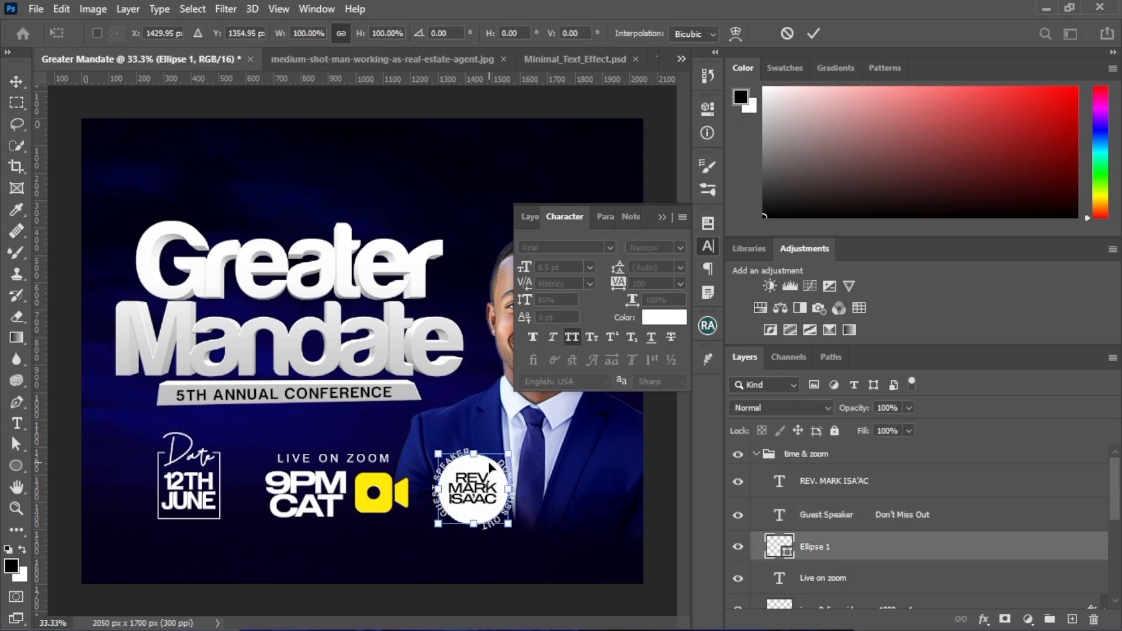
{"action": "left_click_drag", "start_coordinate": [507, 452], "coordinate": [501, 456]}
{"action": "key", "text": "Return"}
{"action": "key", "text": "Up"}
{"action": "key", "text": "Up"}
{"action": "key", "text": "Up"}
{"action": "key", "text": "Up"}
{"action": "key", "text": "Up"}
{"action": "key", "text": "Right"}
{"action": "key", "text": "Right"}
{"action": "key", "text": "Right"}
{"action": "key", "text": "Right"}
{"action": "key", "text": "Right"}
{"action": "key", "text": "Right"}
{"action": "key", "text": "Right"}
{"action": "key", "text": "Right"}
{"action": "key", "text": "Right"}
{"action": "key", "text": "Right"}
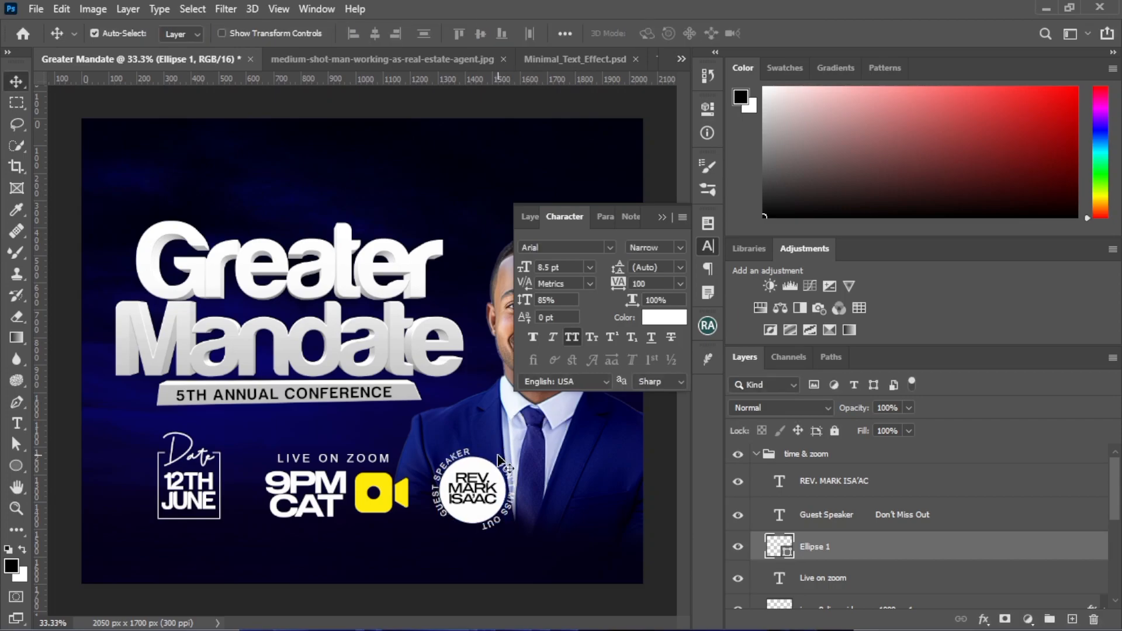
Rotate the circular text so "GUEST SPEAKER" arches over the white circle and "DON'T MISS OUT" runs beneath it
{"action": "left_click", "coordinate": [661, 218]}
{"action": "key", "text": "ctrl+plus"}
{"action": "key", "text": "ctrl+plus"}
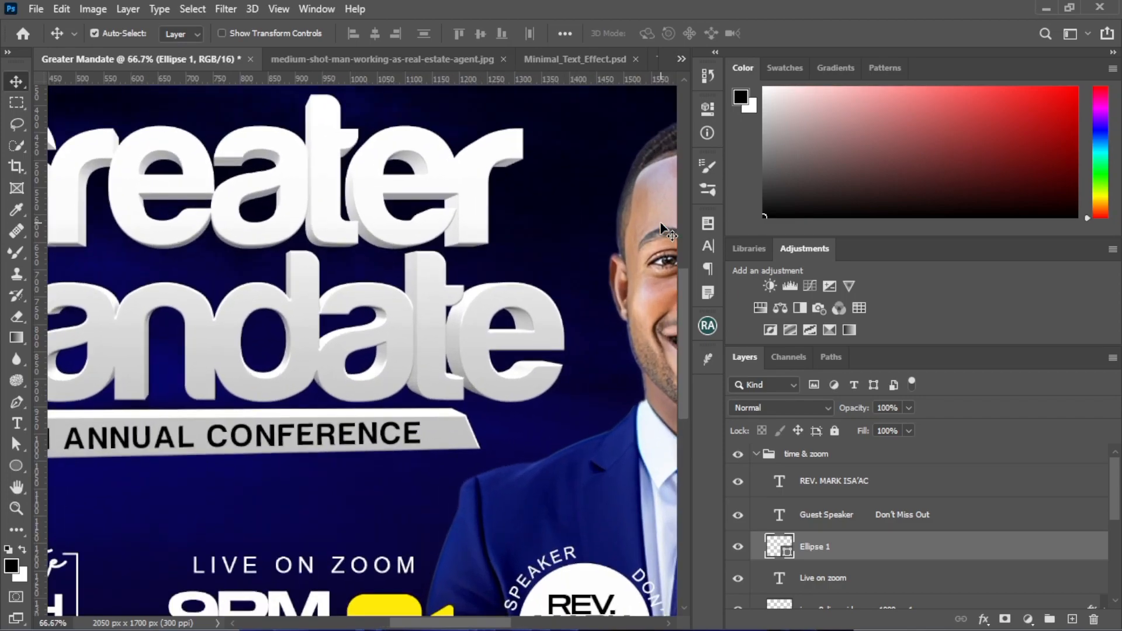
{"action": "scroll", "coordinate": [516, 596], "scroll_direction": "down", "scroll_amount": 5}
{"action": "scroll", "coordinate": [524, 599], "scroll_direction": "right", "scroll_amount": 5}
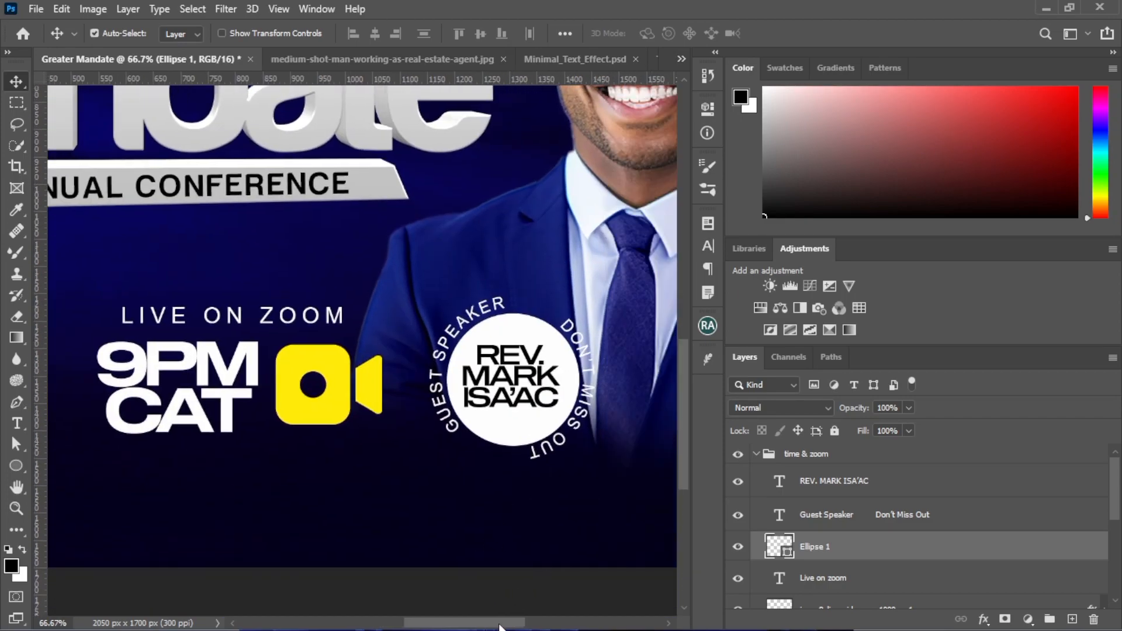
{"action": "left_click", "coordinate": [392, 459]}
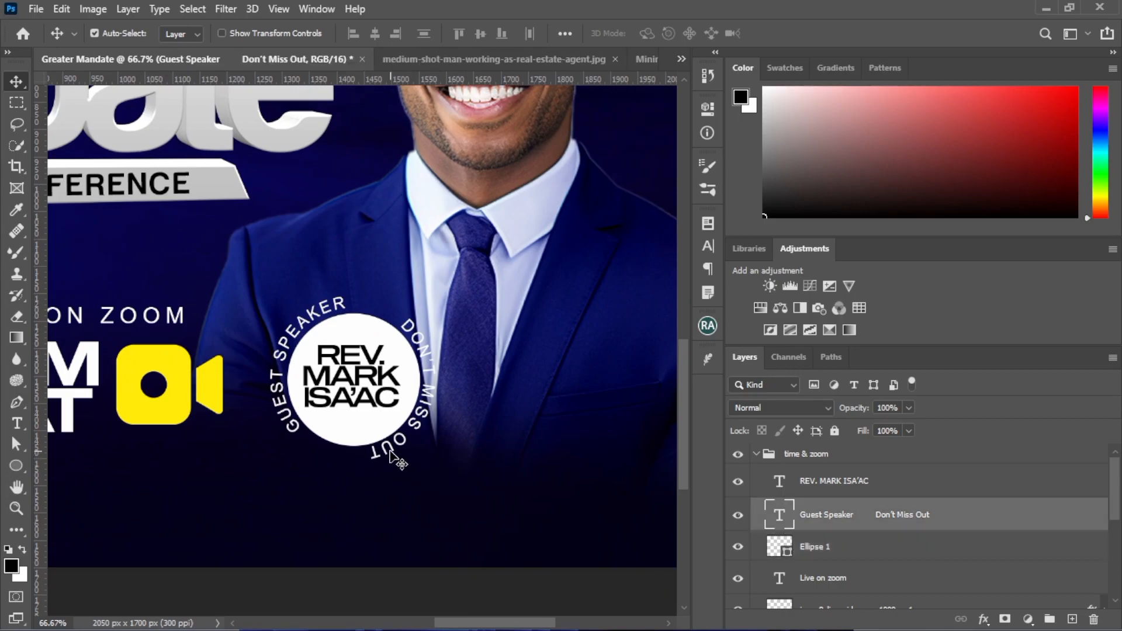
{"action": "key", "text": "ctrl+t"}
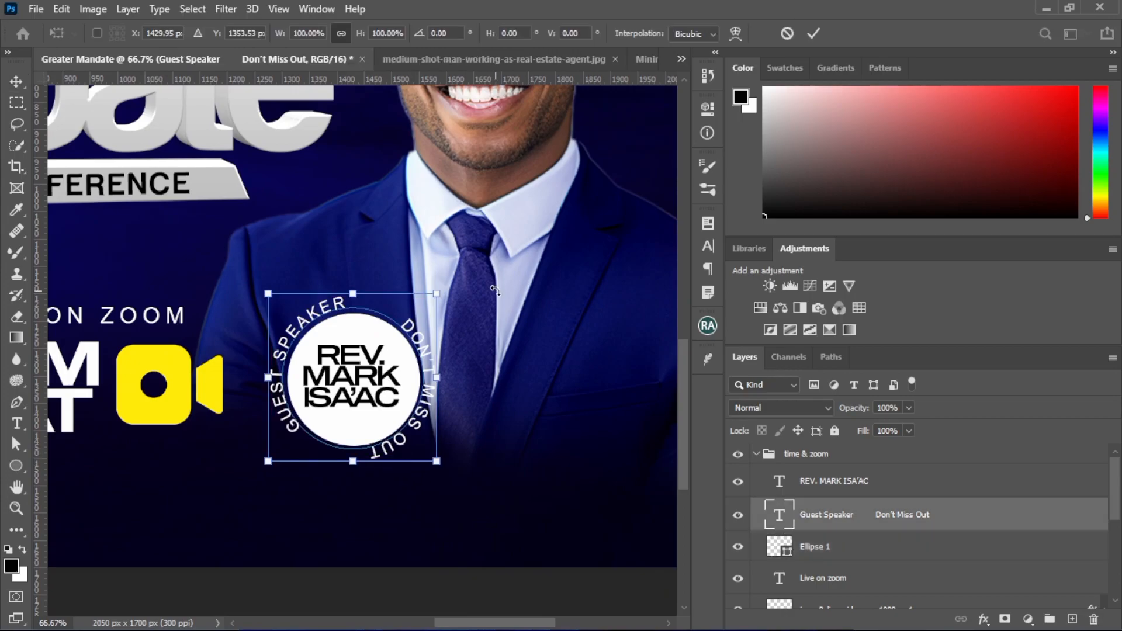
{"action": "left_click_drag", "start_coordinate": [494, 289], "coordinate": [438, 449]}
{"action": "key", "text": "Return"}
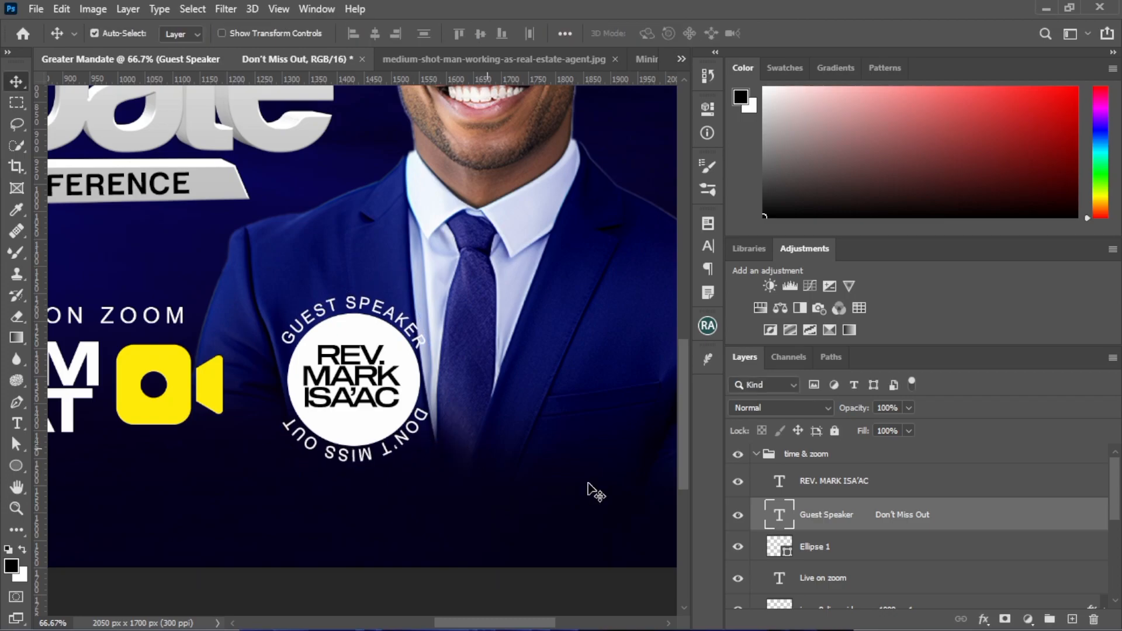
Scale the white circle down to 92.86% and nudge it up and right to centre it within the rotated text
{"action": "left_click", "coordinate": [888, 562]}
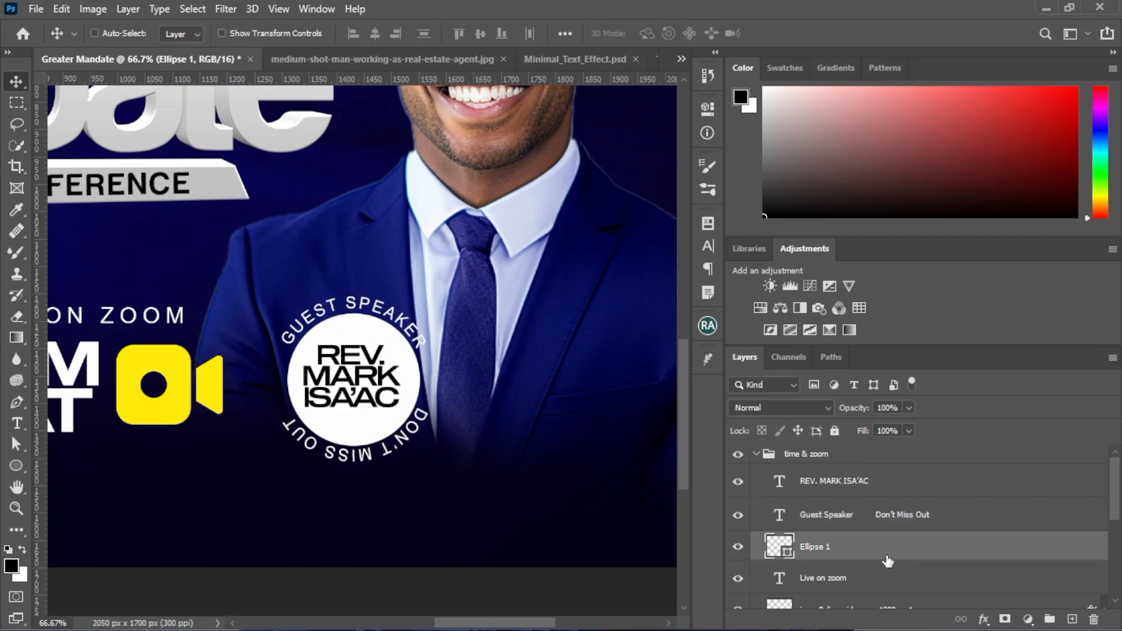
{"action": "key", "text": "ctrl+t"}
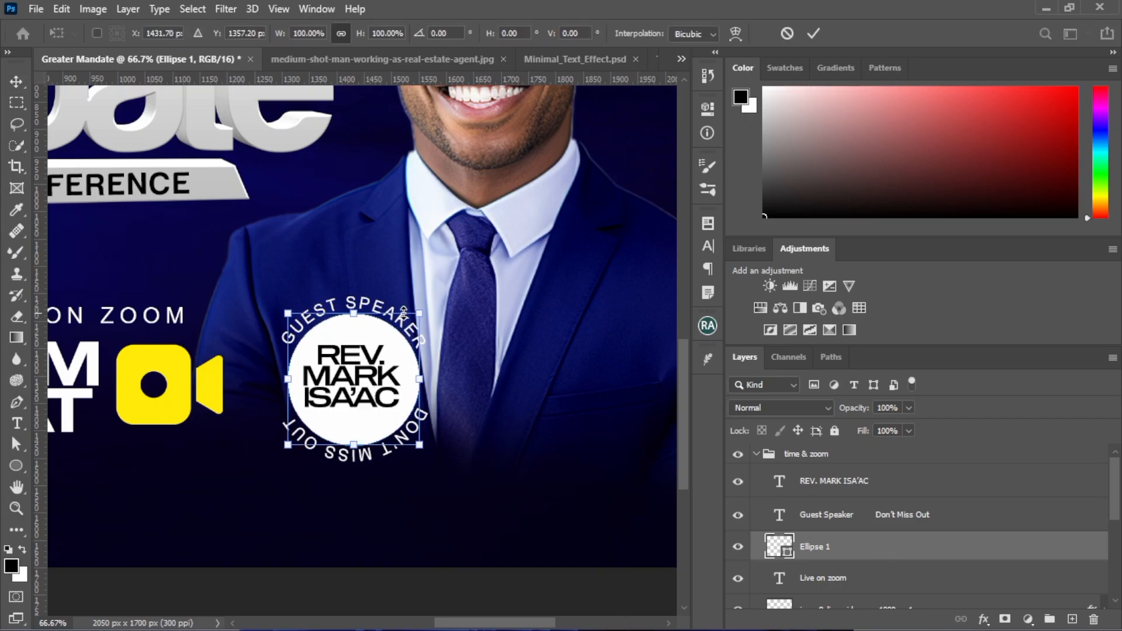
{"action": "mouse_move", "coordinate": [419, 309]}
{"action": "left_mouse_down"}
{"action": "mouse_move", "coordinate": [435, 284]}
{"action": "mouse_move", "coordinate": [403, 320]}
{"action": "left_mouse_up"}
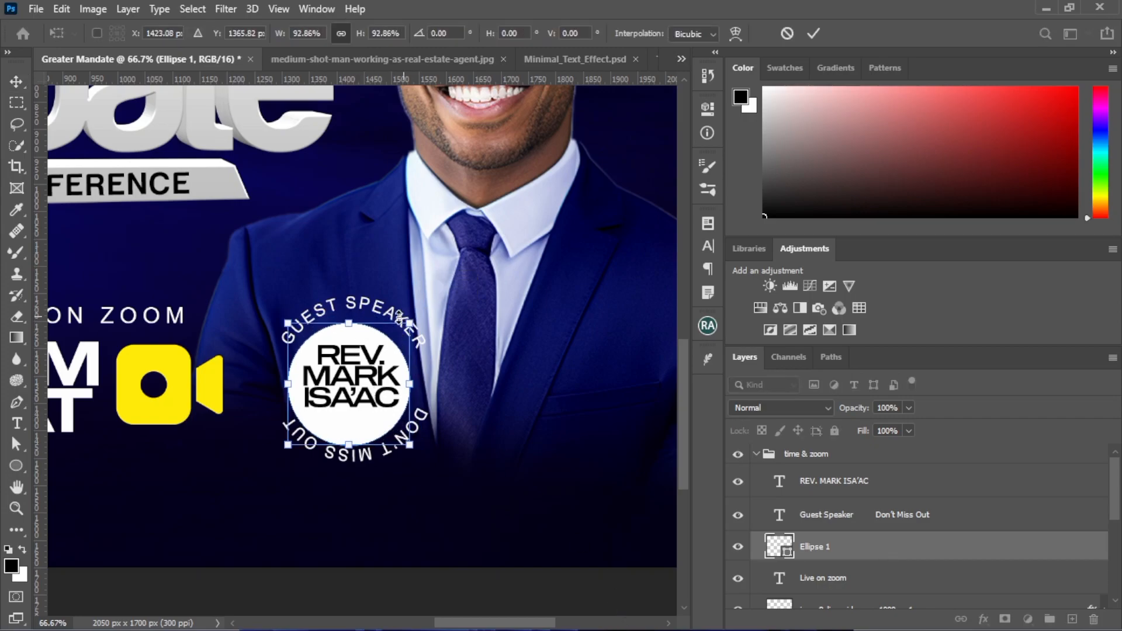
{"action": "key", "text": "Return"}
{"action": "key", "text": "Up"}
{"action": "key", "text": "Up"}
{"action": "key", "text": "Up"}
{"action": "key", "text": "Up"}
{"action": "key", "text": "Up"}
{"action": "key", "text": "Up"}
{"action": "key", "text": "Up"}
{"action": "key", "text": "Up"}
{"action": "key", "text": "Right"}
{"action": "key", "text": "Right"}
{"action": "key", "text": "Right"}
{"action": "key", "text": "Right"}
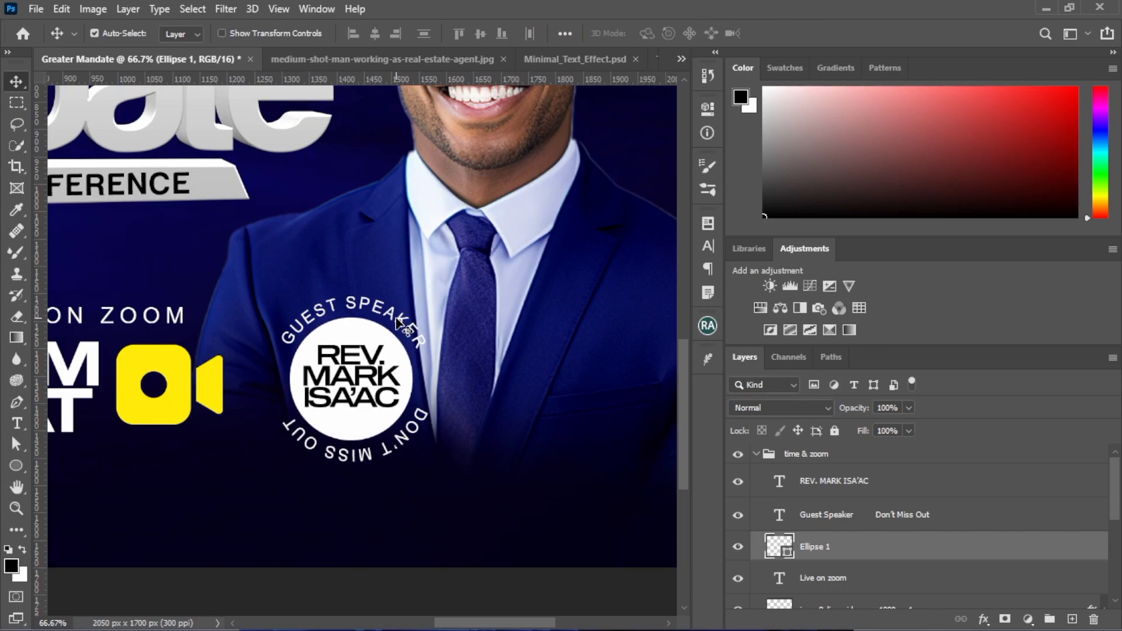
Enlarge the badge's white circle very slightly to even out its spacing to the circular text
{"action": "left_click", "coordinate": [366, 304]}
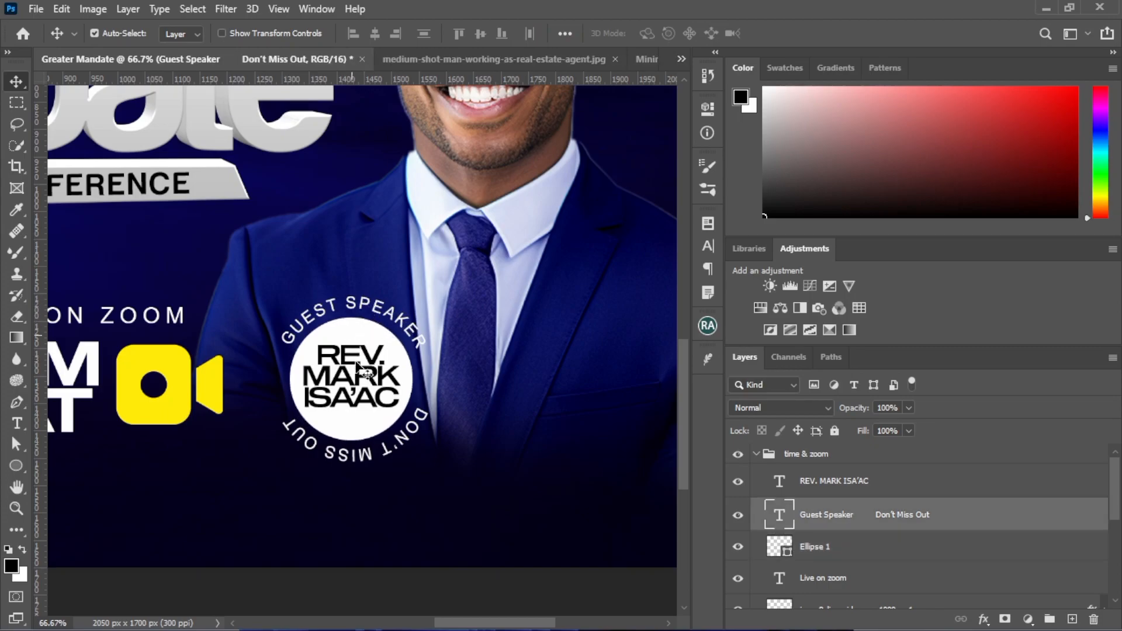
{"action": "left_click", "coordinate": [859, 512], "text": "ctrl"}
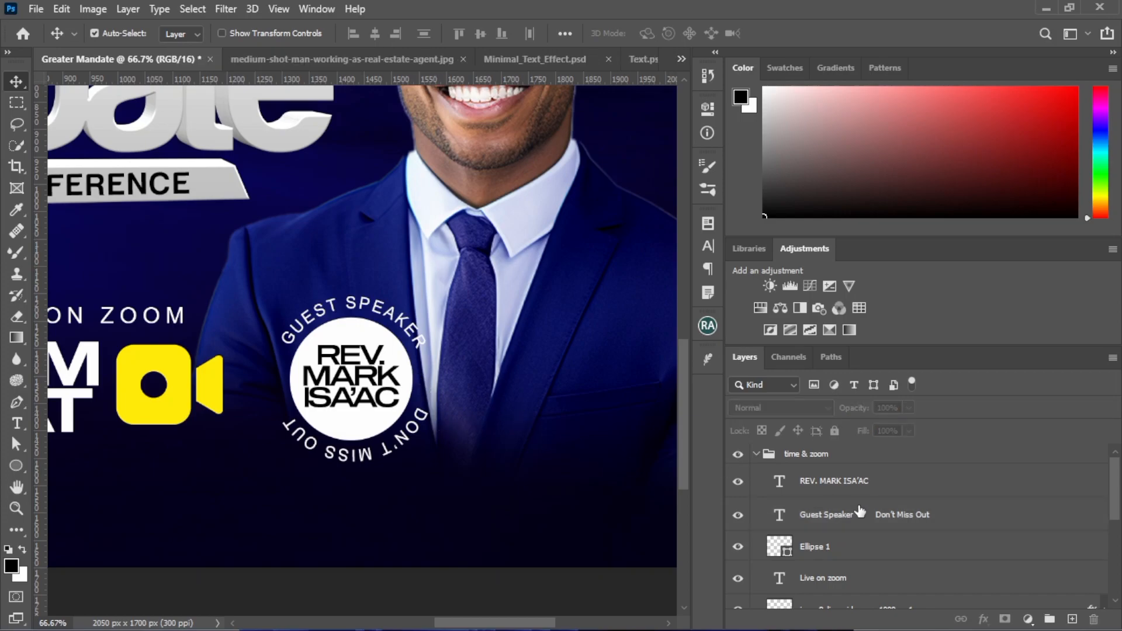
{"action": "left_click", "coordinate": [865, 559], "text": "ctrl"}
{"action": "key", "text": "ctrl+t"}
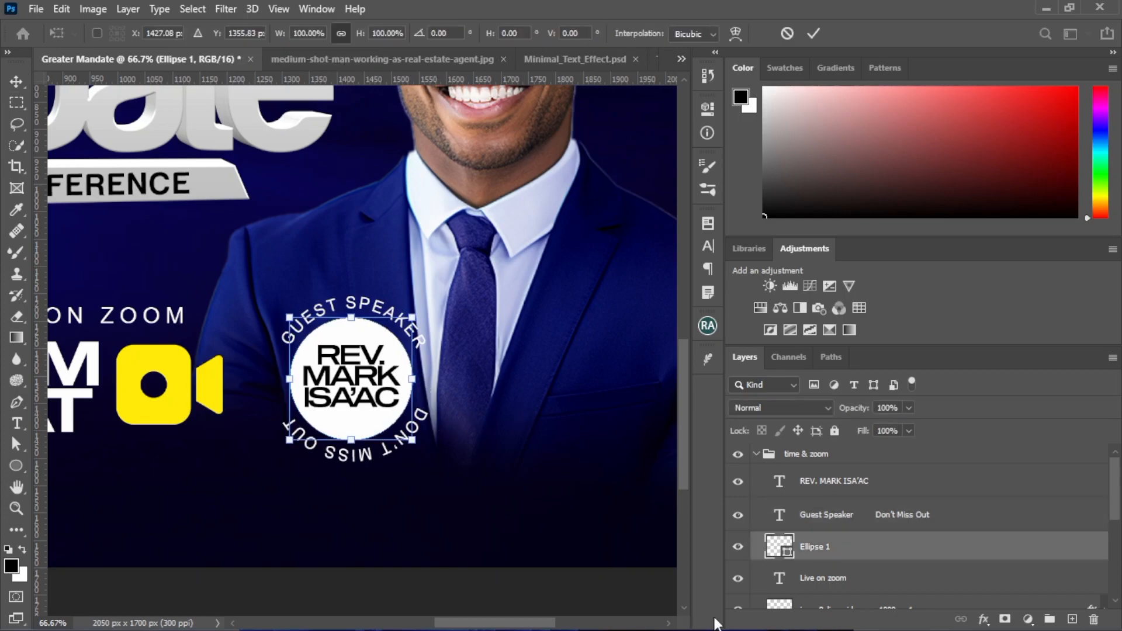
{"action": "left_click_drag", "start_coordinate": [412, 316], "coordinate": [414, 316]}
{"action": "key", "text": "Return"}
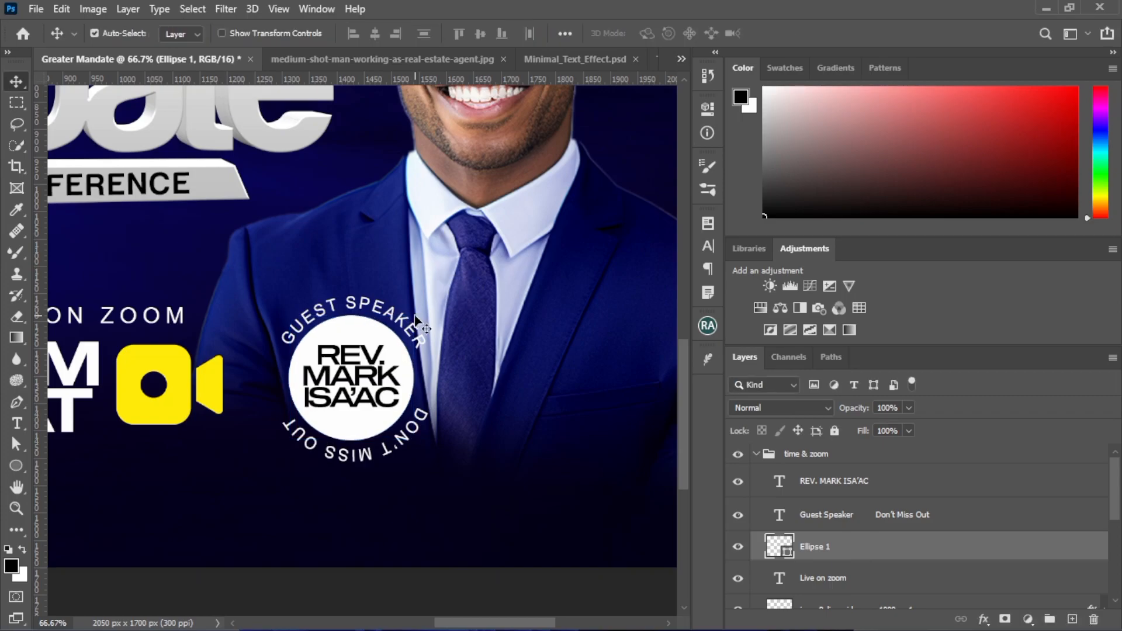
{"action": "left_click", "coordinate": [344, 459]}
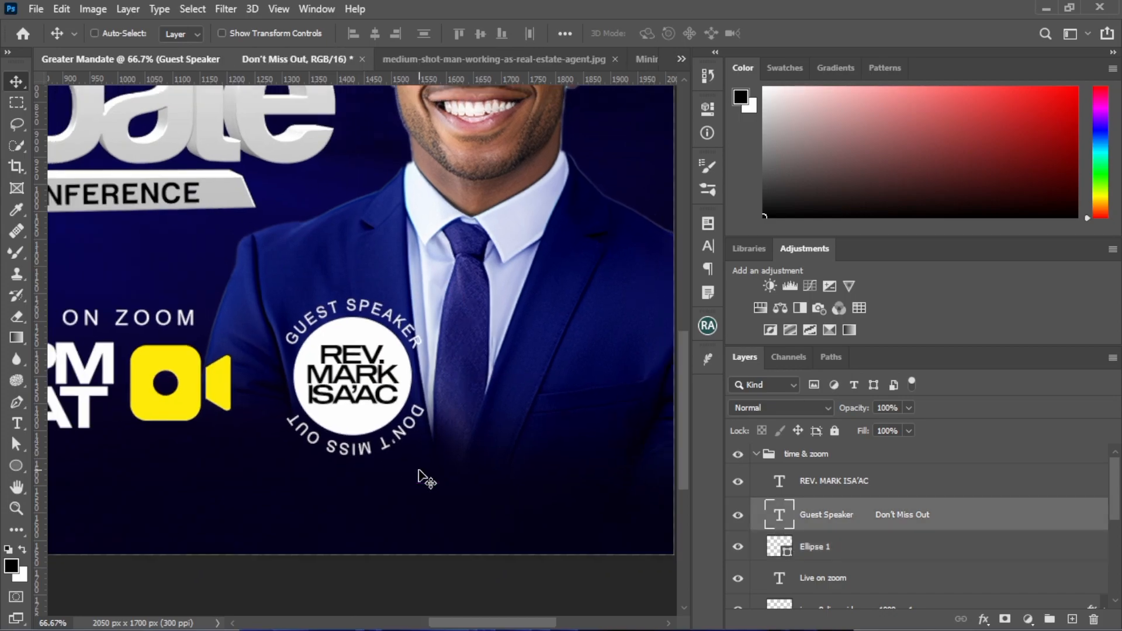
Nudge the yellow video camera icon left towards "9PM CAT" and the "LIVE ON ZOOM" heading slightly right
{"action": "key", "text": "ctrl+minus"}
{"action": "key", "text": "ctrl+minus"}
{"action": "key", "text": "ctrl+minus"}
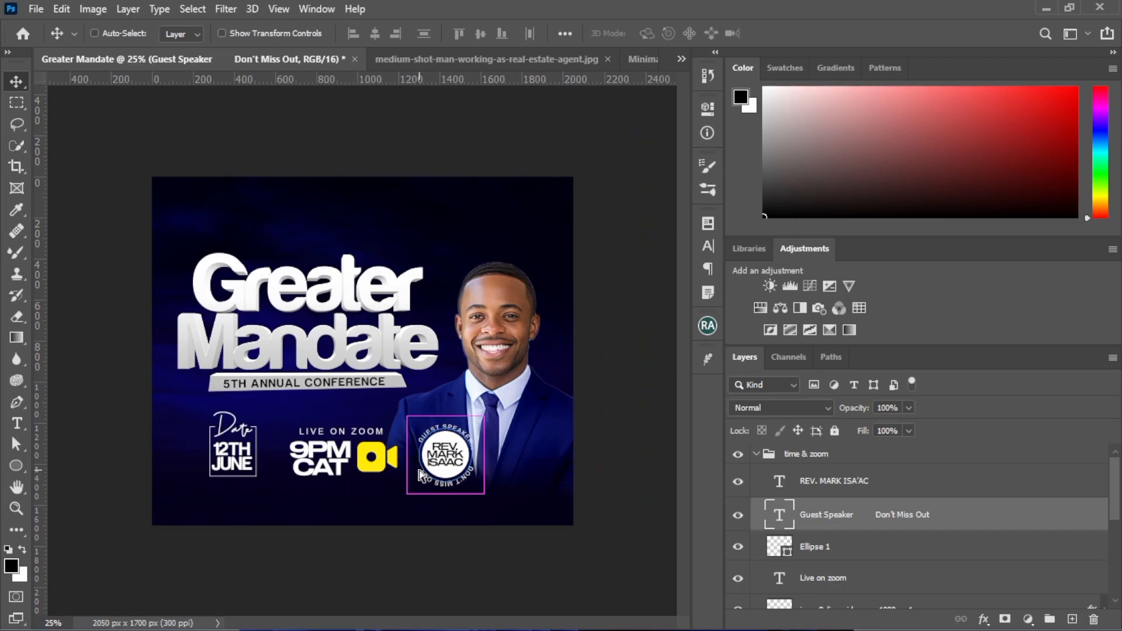
{"action": "left_click", "coordinate": [364, 588], "text": "ctrl"}
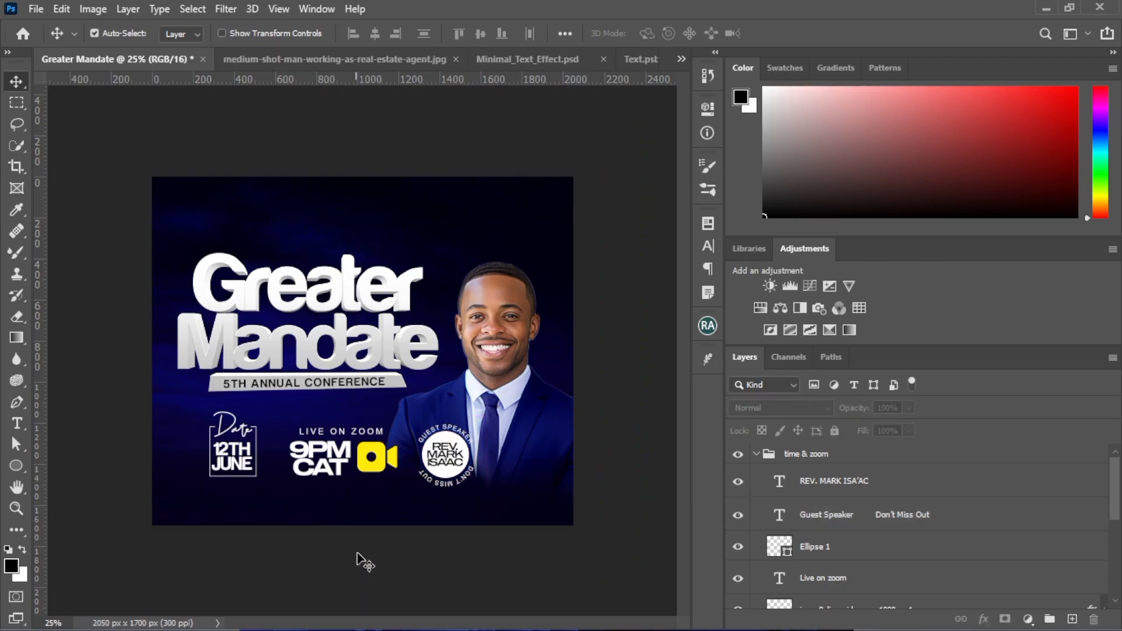
{"action": "left_click", "coordinate": [370, 473]}
{"action": "key", "text": "shift+Left"}
{"action": "key", "text": "shift+Left"}
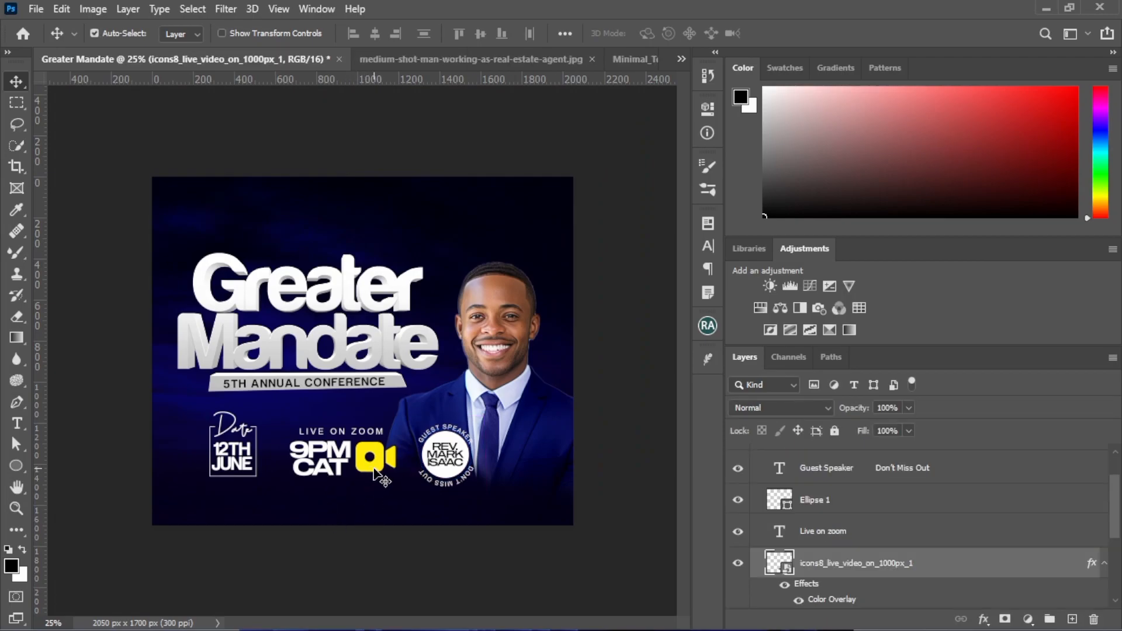
{"action": "left_click", "coordinate": [333, 435]}
{"action": "key", "text": "shift+Right"}
{"action": "key", "text": "shift+Right"}
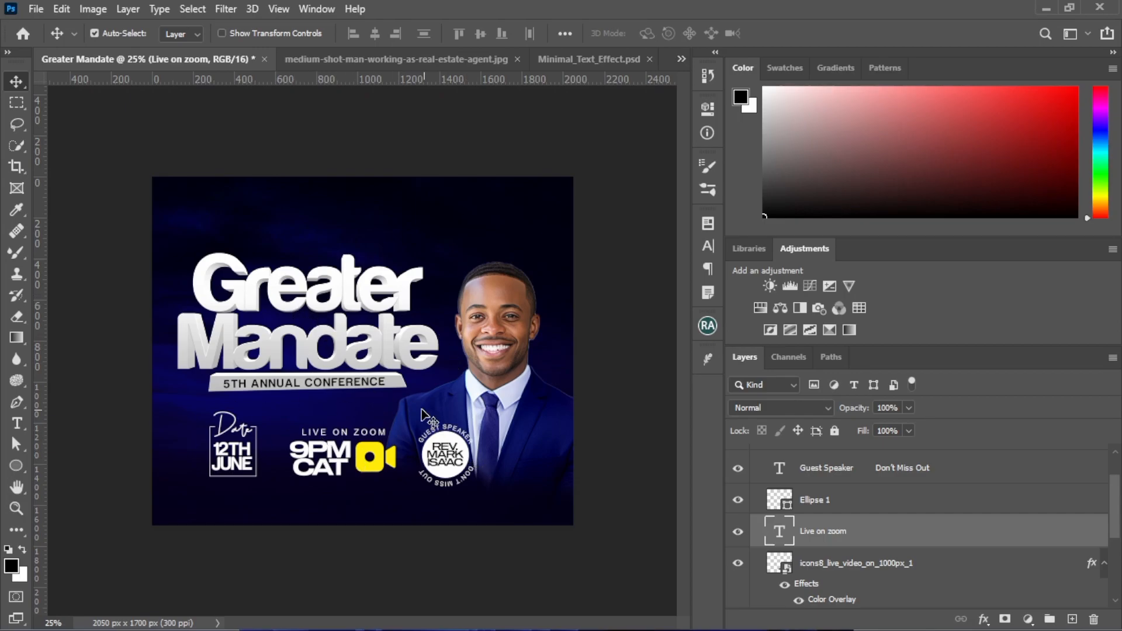
Select the elements of the date block together, nudge them slightly left, and deselect them
{"action": "left_click_drag", "start_coordinate": [197, 428], "coordinate": [247, 477]}
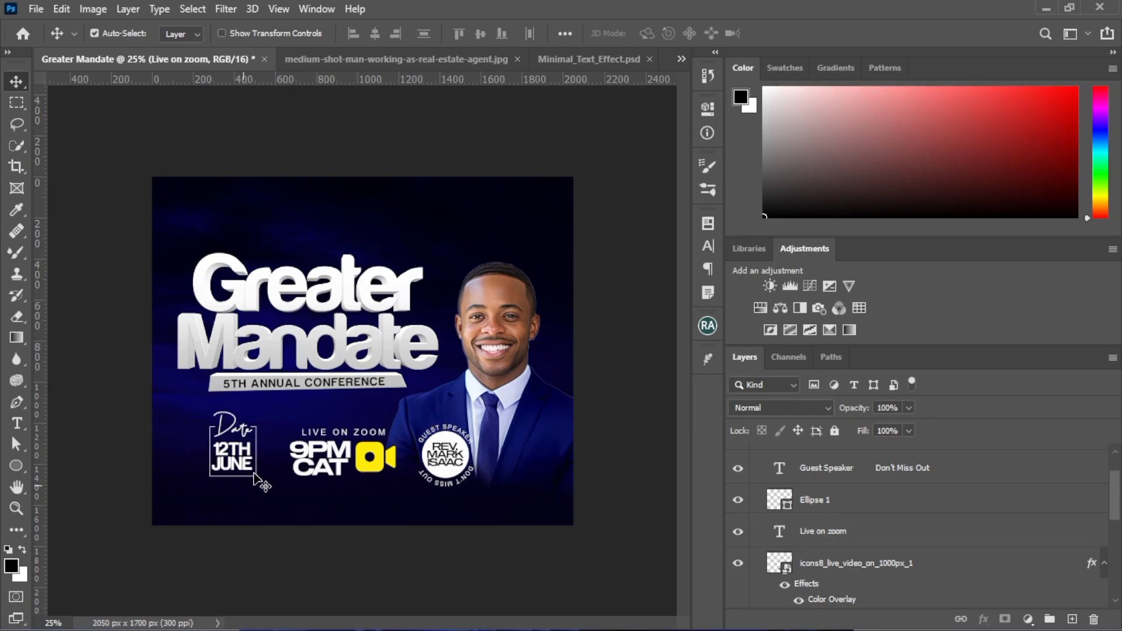
{"action": "key", "text": "shift+Left"}
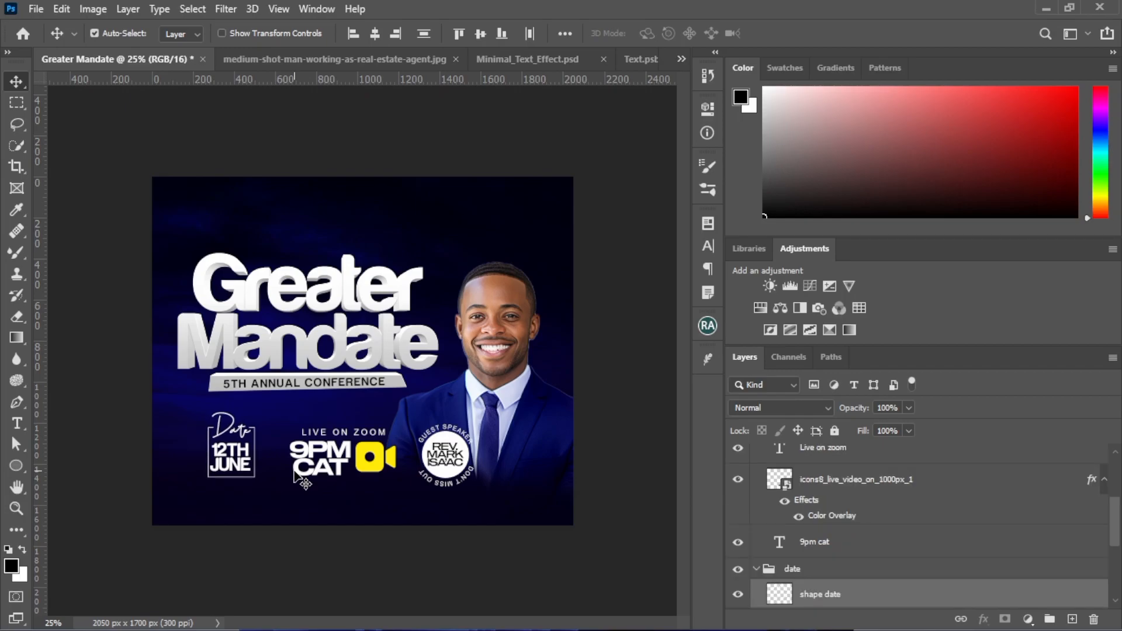
{"action": "key", "text": "Left"}
{"action": "key", "text": "Left"}
{"action": "left_click", "coordinate": [238, 87]}
Place horizontal guides along the upper and lower edges of the date, Zoom and badge row, and one below the subtitle banner
{"action": "left_click_drag", "start_coordinate": [237, 79], "coordinate": [276, 422]}
{"action": "left_click_drag", "start_coordinate": [277, 422], "coordinate": [276, 422]}
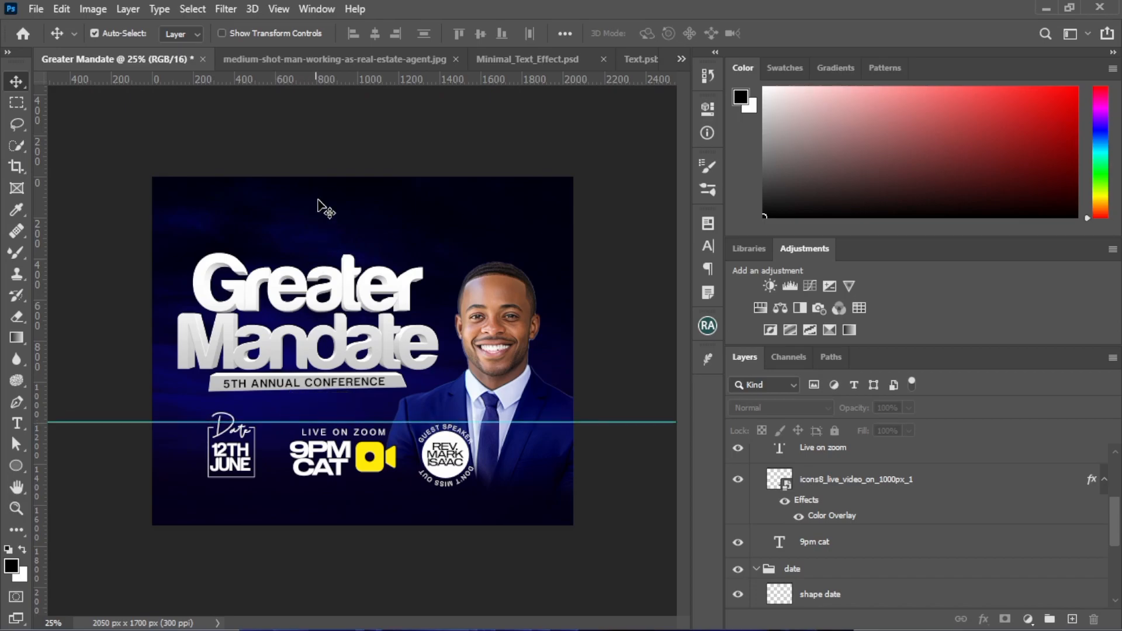
{"action": "left_click_drag", "start_coordinate": [355, 79], "coordinate": [365, 488]}
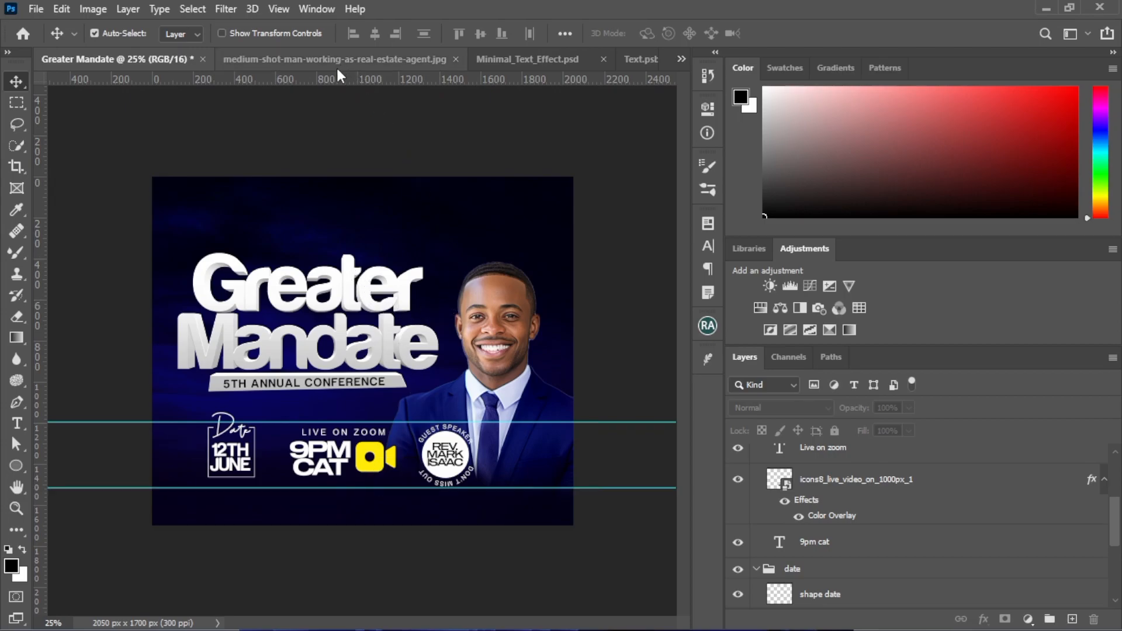
{"action": "left_click_drag", "start_coordinate": [338, 80], "coordinate": [376, 401]}
Place two horizontal guides above the title, adjust their heights, and add a vertical guide through the yellow video camera icon
{"action": "left_click_drag", "start_coordinate": [370, 80], "coordinate": [369, 252]}
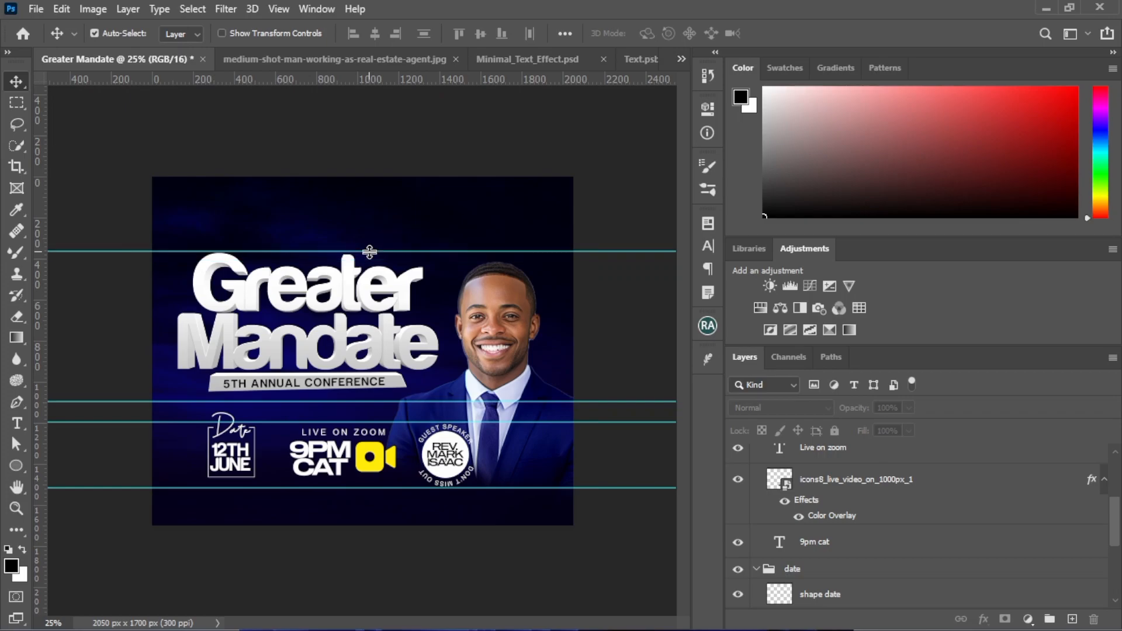
{"action": "left_click_drag", "start_coordinate": [376, 82], "coordinate": [358, 193]}
{"action": "left_click_drag", "start_coordinate": [376, 252], "coordinate": [380, 240]}
{"action": "left_click_drag", "start_coordinate": [379, 194], "coordinate": [377, 204]}
{"action": "left_click_drag", "start_coordinate": [41, 334], "coordinate": [372, 374]}
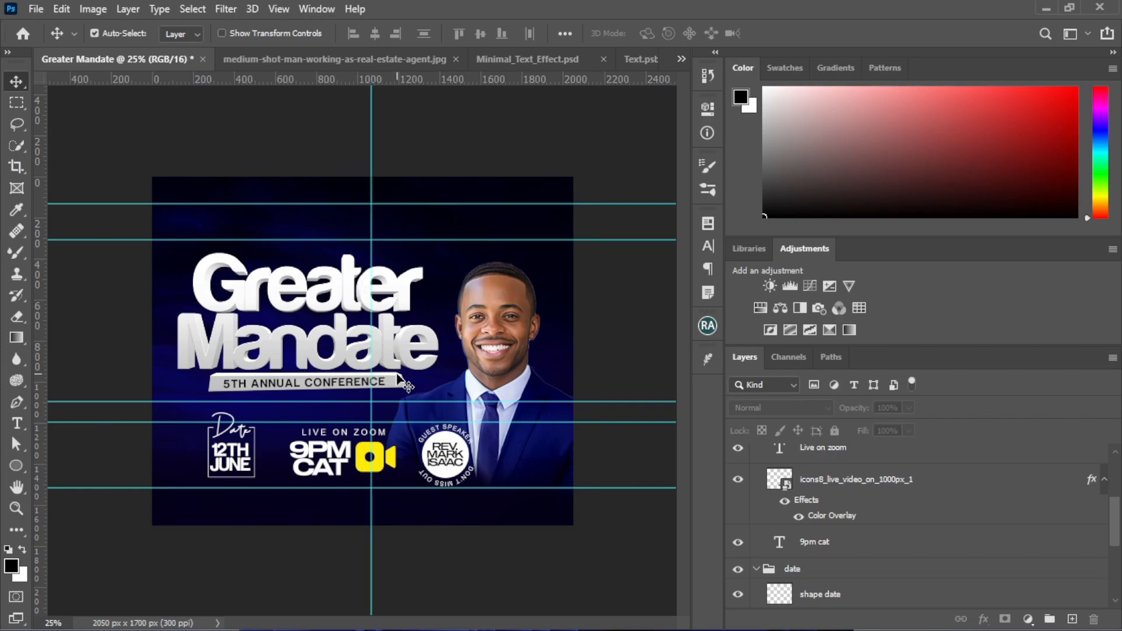
Deselect the subtitle text and collapse the date layer group
{"action": "left_click_drag", "start_coordinate": [102, 246], "coordinate": [404, 387]}
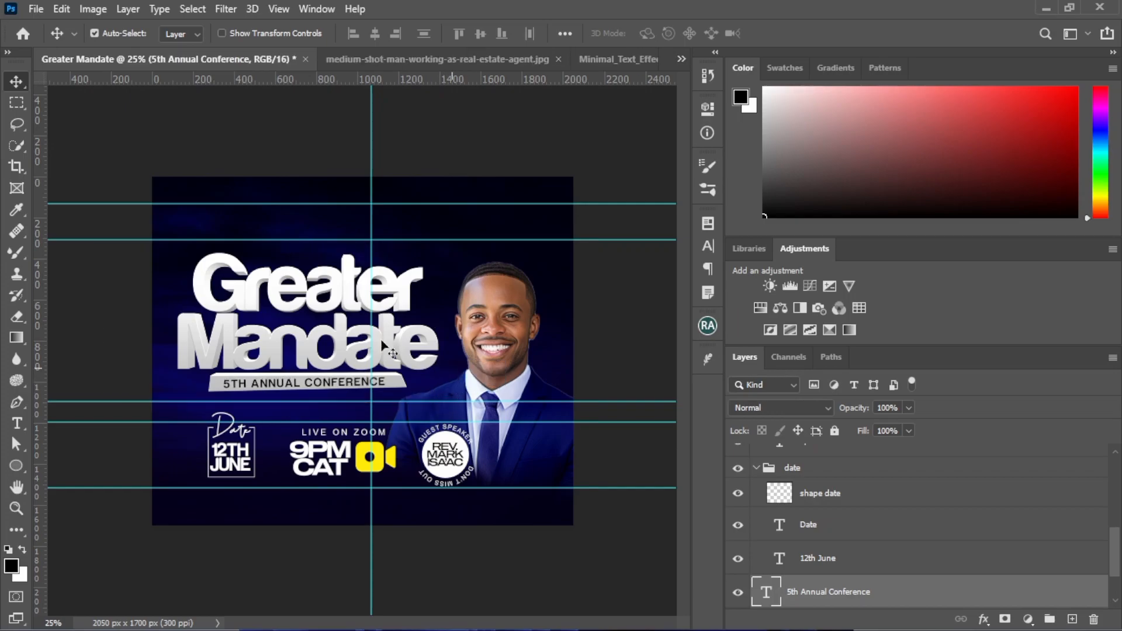
{"action": "left_click", "coordinate": [88, 286]}
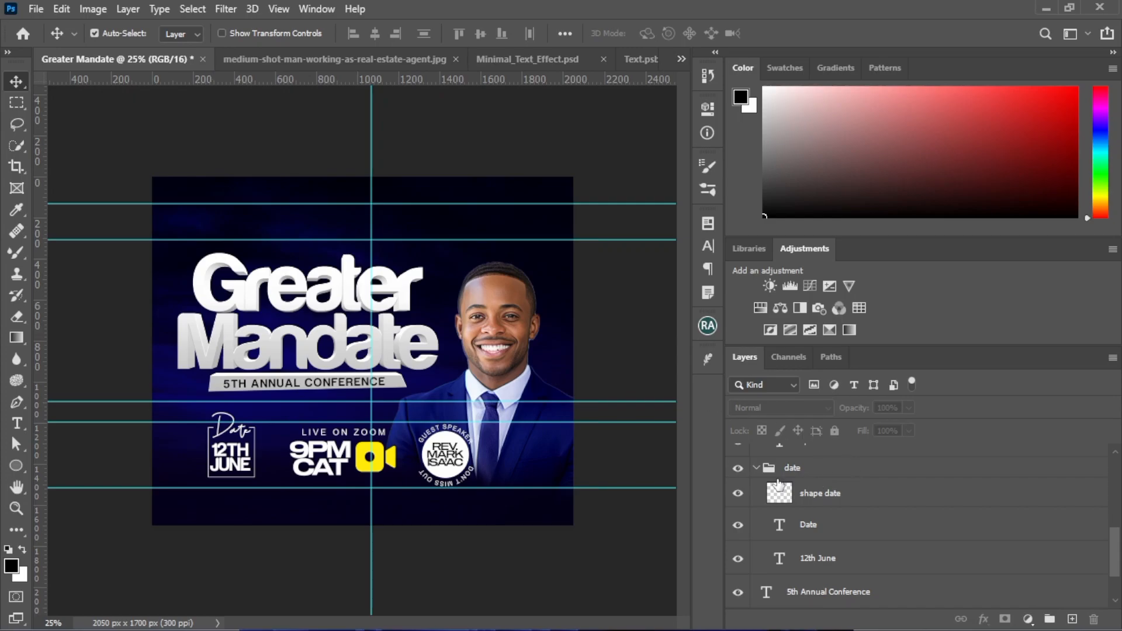
{"action": "left_click", "coordinate": [798, 470]}
{"action": "left_click", "coordinate": [756, 469]}
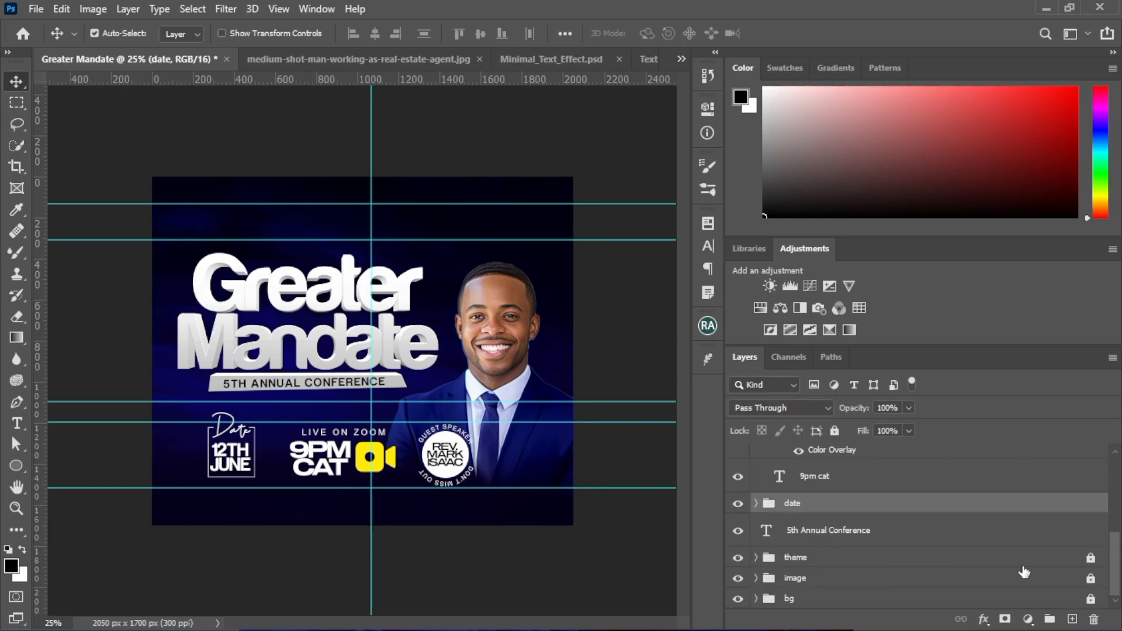
Select the 3D title and its subtitle banner together, nudge them slightly upward, and deselect them
{"action": "left_click_drag", "start_coordinate": [128, 278], "coordinate": [447, 385]}
{"action": "key", "text": "shift+Up"}
{"action": "key", "text": "shift+Up"}
{"action": "key", "text": "shift+Up"}
{"action": "key", "text": "shift+Down"}
{"action": "key", "text": "shift+Down"}
{"action": "key", "text": "shift+Up"}
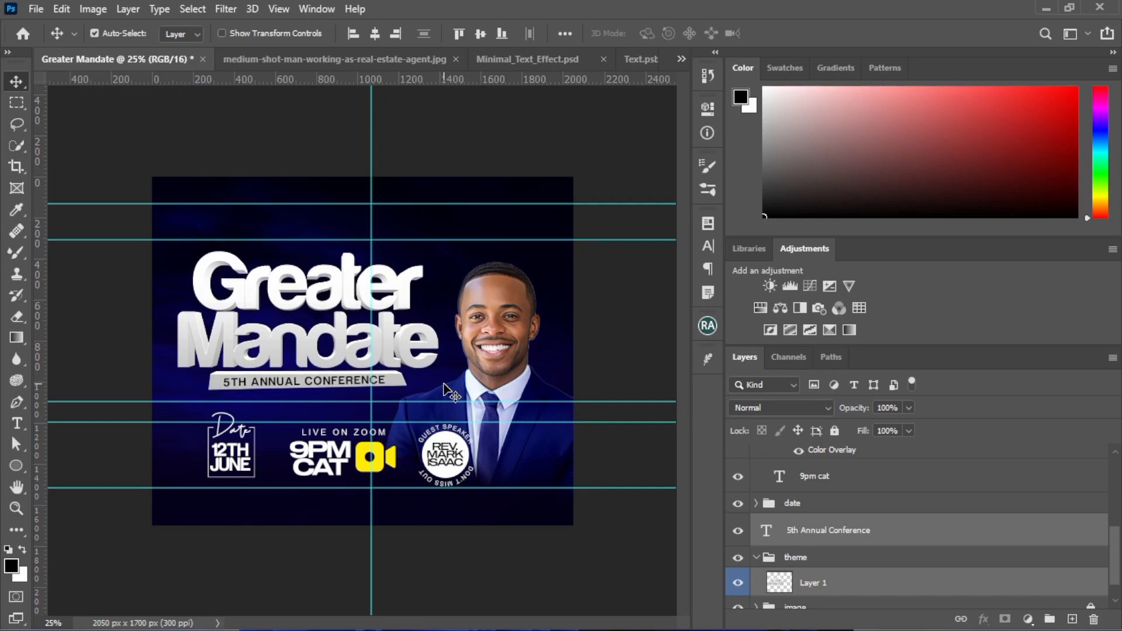
{"action": "left_click", "coordinate": [463, 384]}
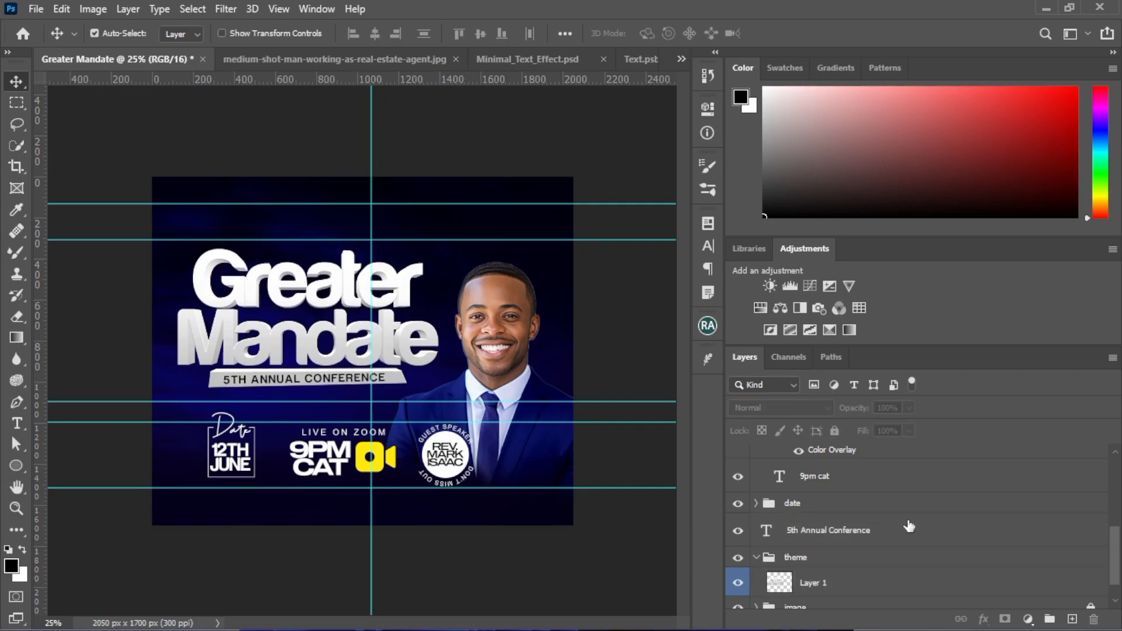
Move the man cutout slightly upward and lock the face layer
{"action": "scroll", "coordinate": [907, 535], "scroll_direction": "down", "scroll_amount": 2}
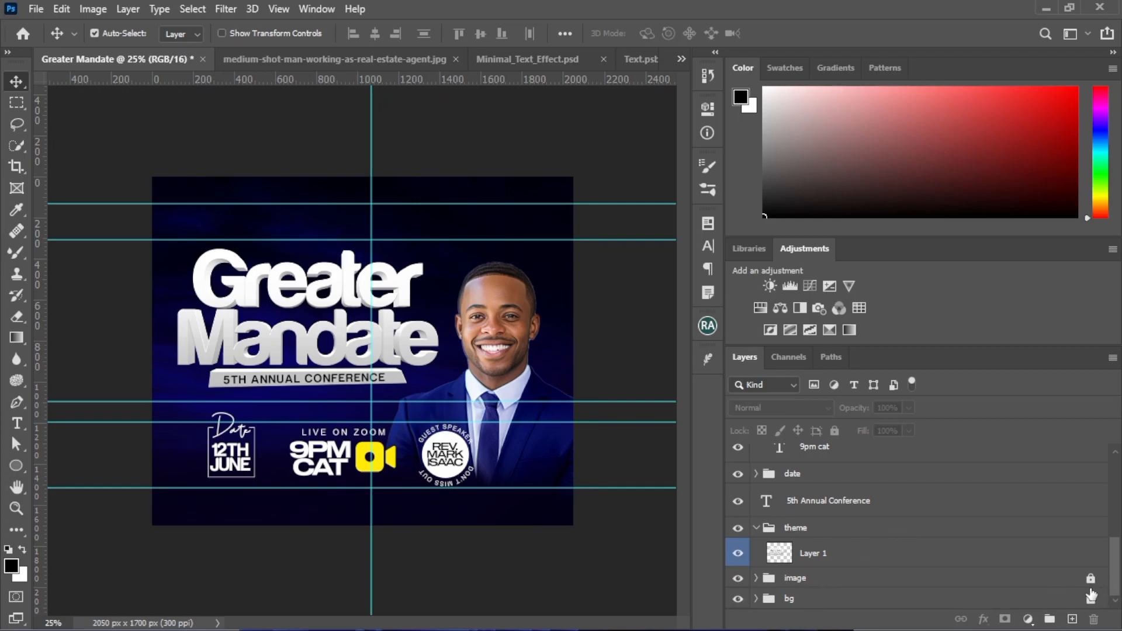
{"action": "left_click", "coordinate": [497, 375]}
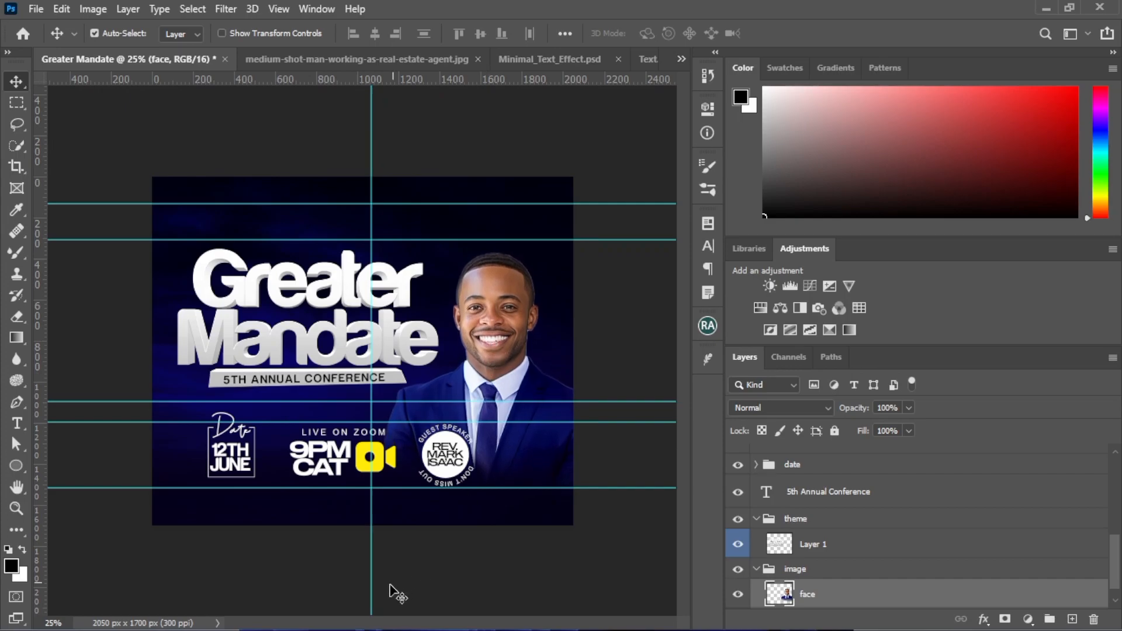
{"action": "left_click_drag", "start_coordinate": [424, 566], "coordinate": [486, 436]}
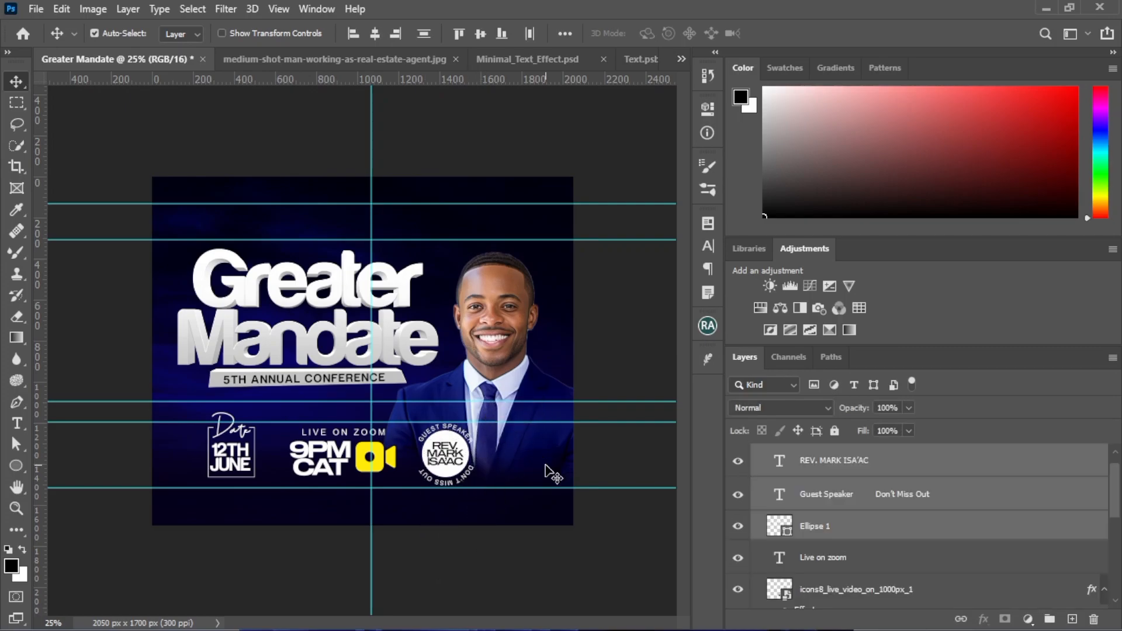
{"action": "left_click", "coordinate": [419, 592]}
{"action": "left_click", "coordinate": [539, 454]}
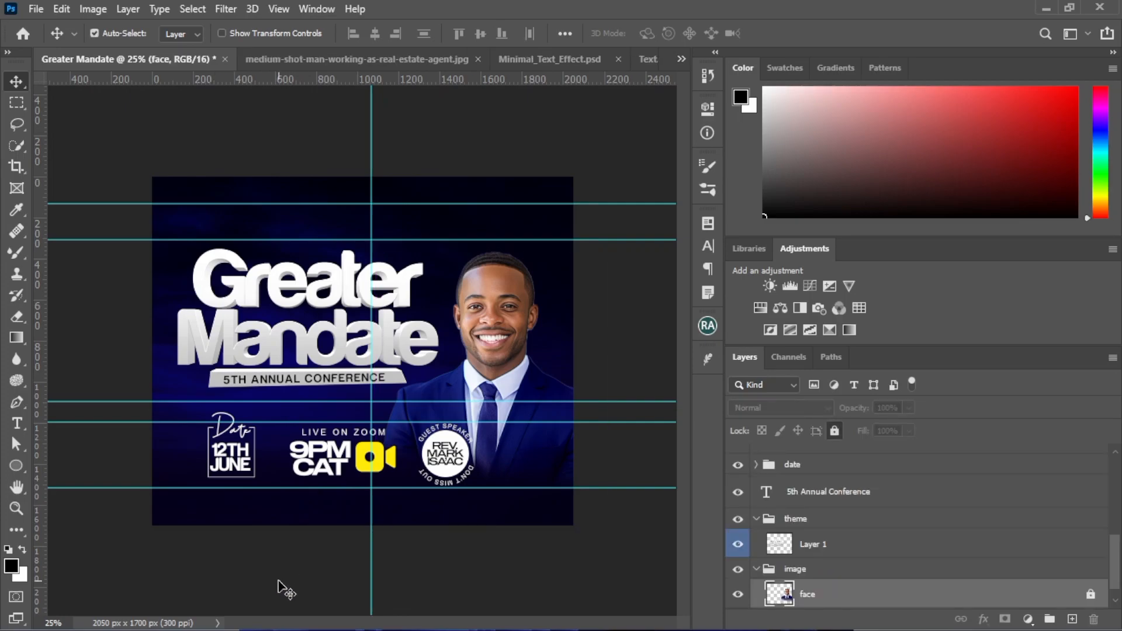
Select the "LIVE ON ZOOM" heading, "9PM CAT" text and camera icon together and nudge them slightly down
{"action": "left_click", "coordinate": [281, 549], "text": "ctrl"}
{"action": "left_click_drag", "start_coordinate": [281, 549], "coordinate": [383, 427]}
{"action": "key", "text": "shift+Down"}
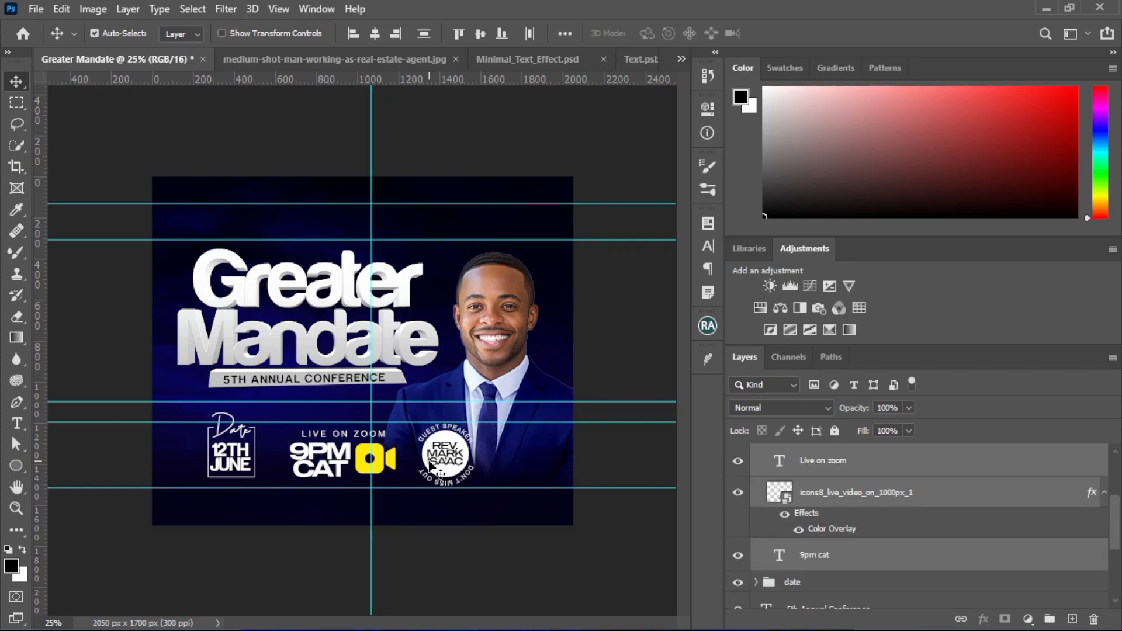
{"action": "key", "text": "Down"}
{"action": "key", "text": "Up"}
Select the date block elements together, nudge them down towards the lowest horizontal guide, and deselect them
{"action": "left_click_drag", "start_coordinate": [201, 546], "coordinate": [253, 410]}
{"action": "key", "text": "shift+Down"}
{"action": "key", "text": "shift+Down"}
{"action": "key", "text": "shift+Down"}
{"action": "key", "text": "shift+Down"}
{"action": "key", "text": "shift+Down"}
{"action": "key", "text": "shift+Down"}
{"action": "key", "text": "shift+Down"}
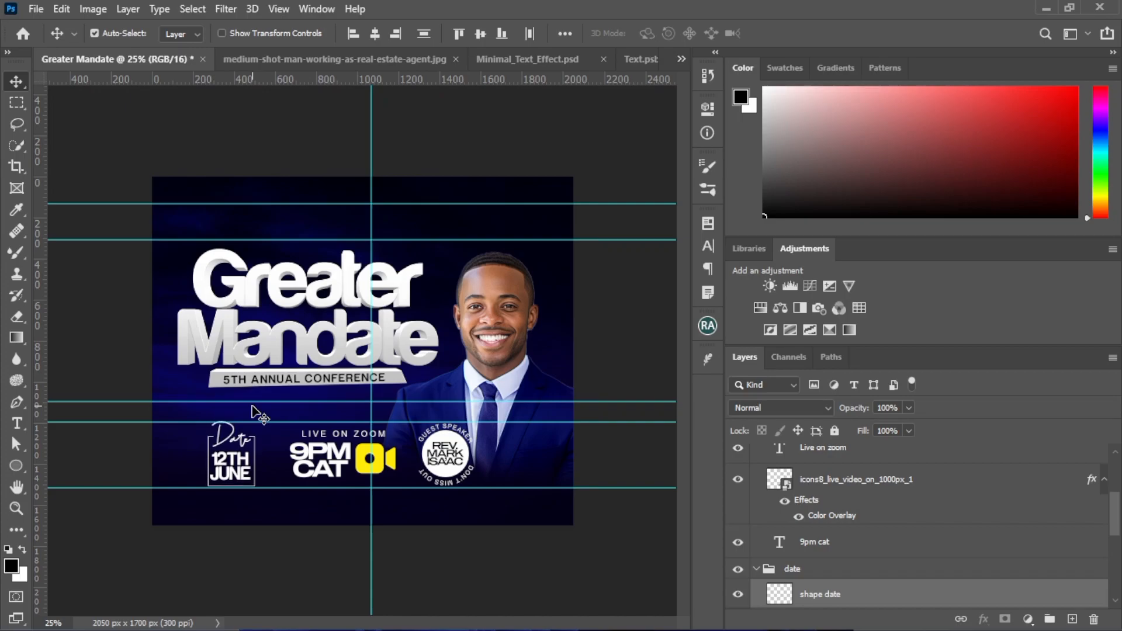
{"action": "key", "text": "shift+Up"}
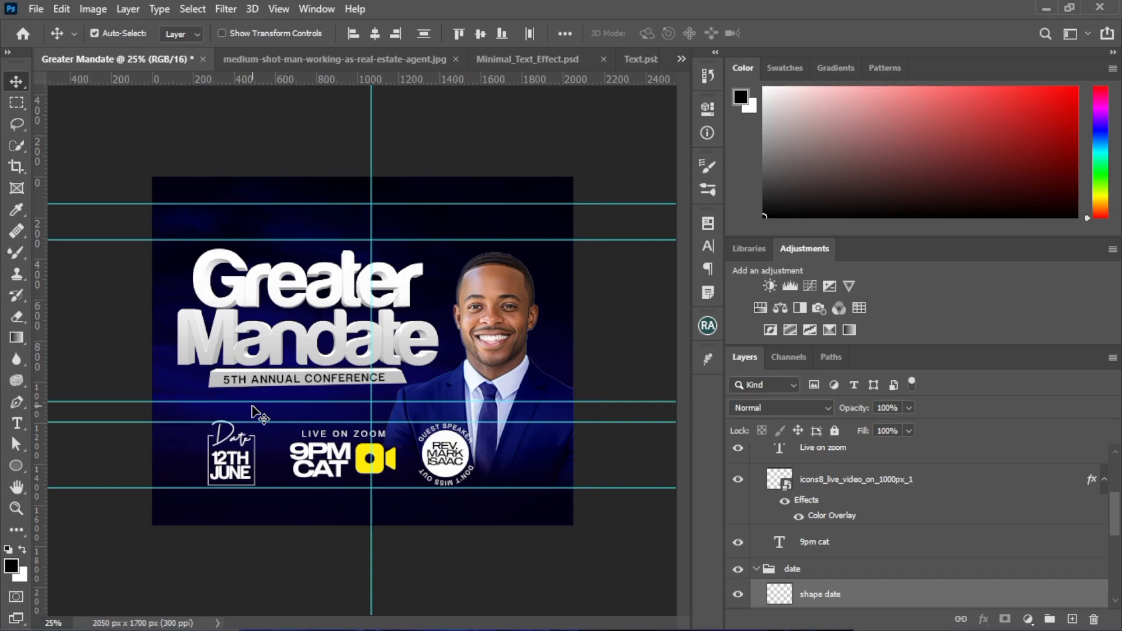
{"action": "key", "text": "shift+Down"}
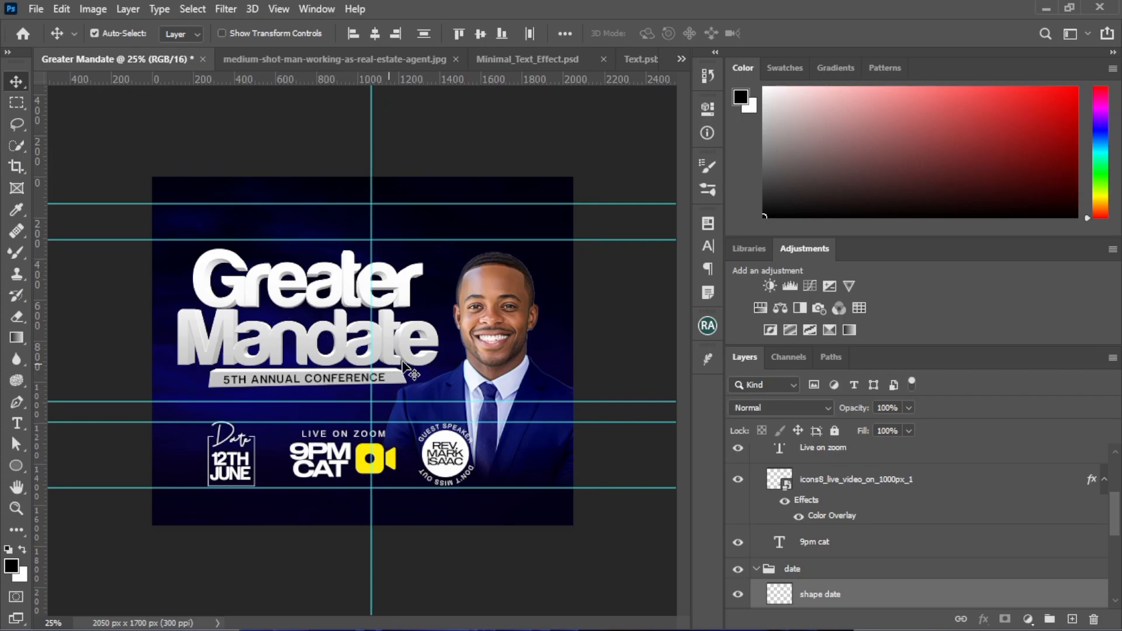
{"action": "left_click", "coordinate": [603, 335]}
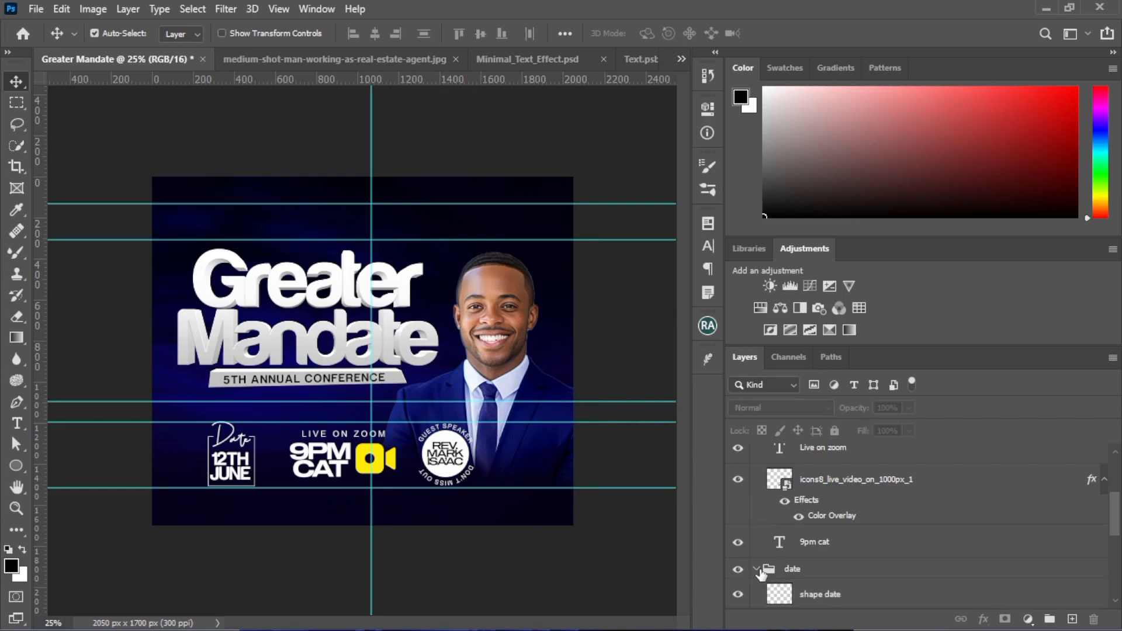
Collapse the date and time & zoom layer groups
{"action": "left_click", "coordinate": [757, 569]}
{"action": "scroll", "coordinate": [780, 585], "scroll_direction": "down", "scroll_amount": 2}
{"action": "scroll", "coordinate": [789, 555], "scroll_direction": "up", "scroll_amount": 5}
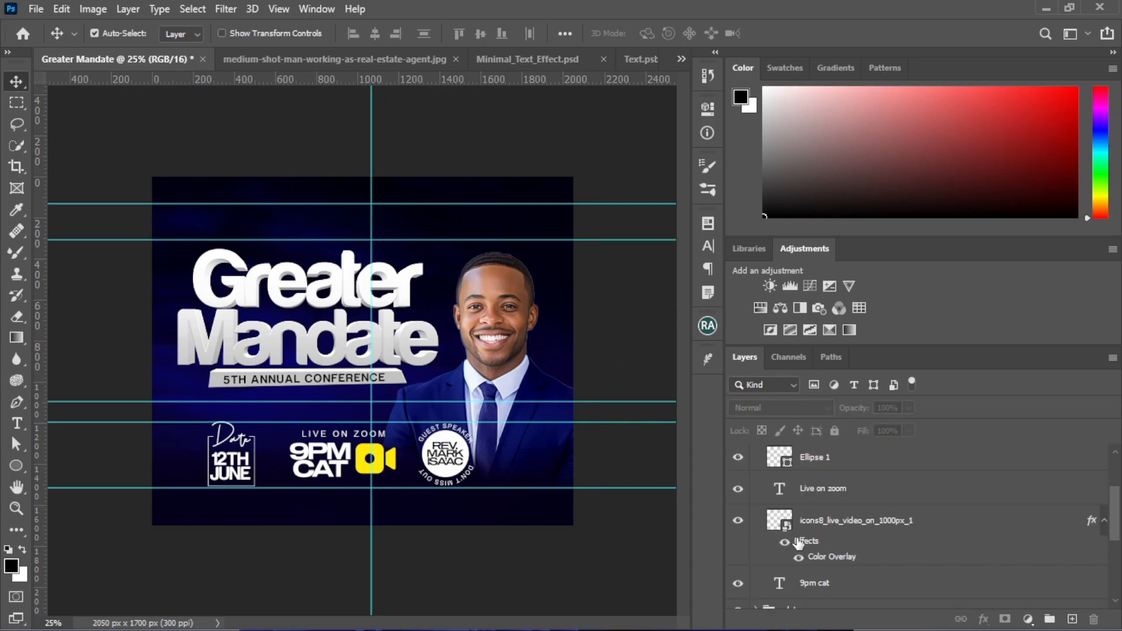
{"action": "left_click", "coordinate": [755, 454]}
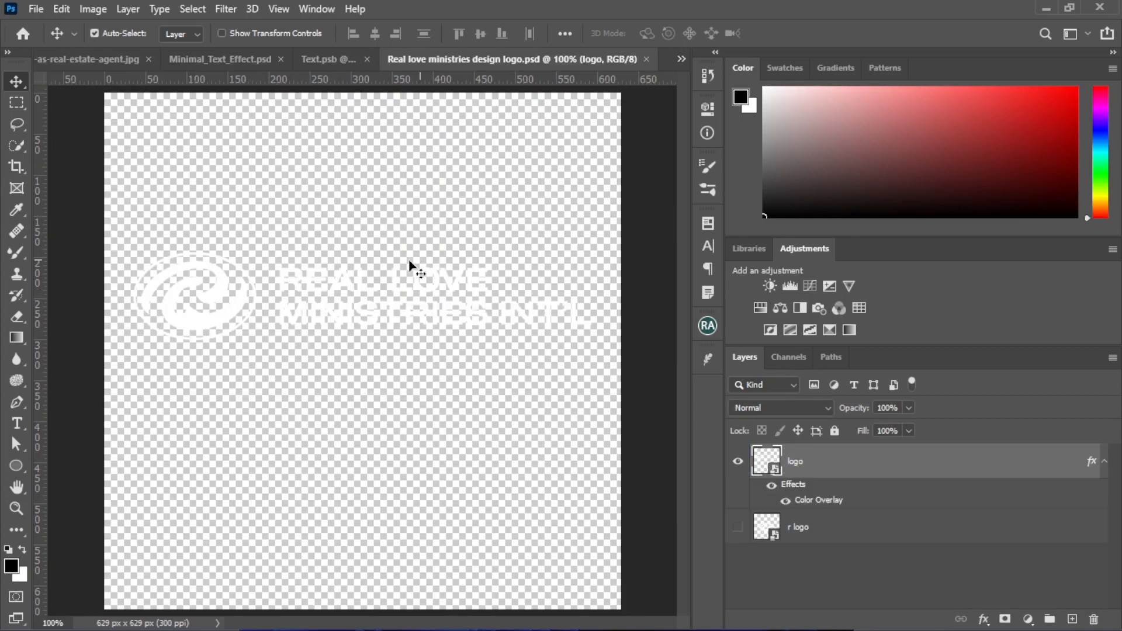
Bring the Real Love Ministries logo into the flyer above the title and scale it to about 86% width and 88% height
{"action": "left_click_drag", "start_coordinate": [221, 319], "coordinate": [285, 237]}
{"action": "left_click", "coordinate": [543, 257]}
{"action": "key", "text": "ctrl"}
{"action": "key", "text": "ctrl+t"}
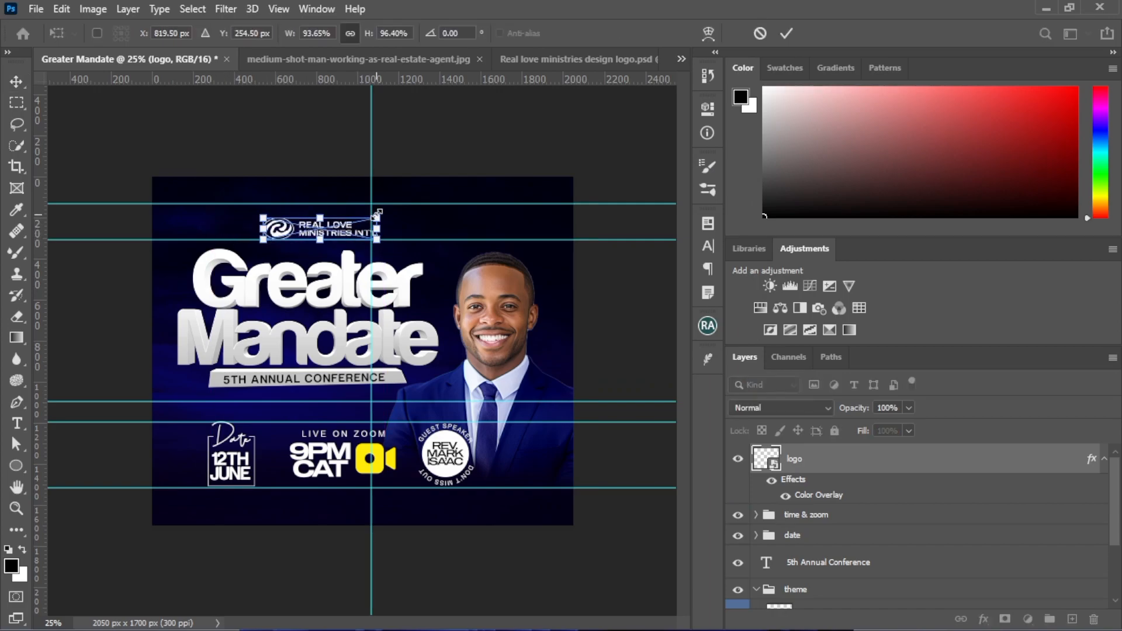
{"action": "left_click_drag", "start_coordinate": [379, 218], "coordinate": [369, 217]}
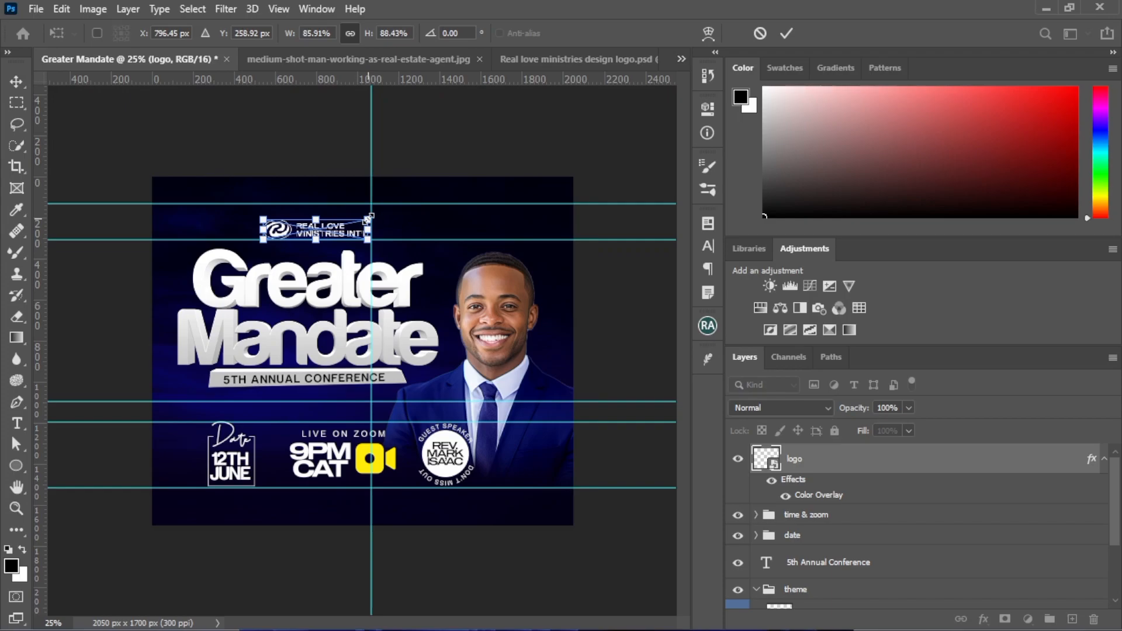
{"action": "key", "text": "Return"}
Nudge the logo left and slightly up so that it sits above "Greater"
{"action": "key", "text": "Left"}
{"action": "key", "text": "Left"}
{"action": "key", "text": "Left"}
{"action": "key", "text": "Left"}
{"action": "key", "text": "Left"}
{"action": "key", "text": "Left"}
{"action": "key", "text": "Left"}
{"action": "key", "text": "Left"}
{"action": "key", "text": "Left"}
{"action": "key", "text": "Left"}
{"action": "key", "text": "Left"}
{"action": "key", "text": "Left"}
{"action": "key", "text": "Left"}
{"action": "key", "text": "Left"}
{"action": "key", "text": "Left"}
{"action": "key", "text": "Up"}
{"action": "key", "text": "Up"}
{"action": "key", "text": "Up"}
{"action": "key", "text": "Up"}
{"action": "key", "text": "Up"}
{"action": "key", "text": "Up"}
{"action": "key", "text": "Up"}
{"action": "key", "text": "Up"}
{"action": "key", "text": "Up"}
{"action": "key", "text": "Up"}
{"action": "key", "text": "Up"}
{"action": "key", "text": "Left"}
{"action": "key", "text": "Left"}
{"action": "key", "text": "Left"}
{"action": "key", "text": "Left"}
{"action": "key", "text": "Left"}
{"action": "key", "text": "Left"}
{"action": "key", "text": "Left"}
{"action": "key", "text": "Left"}
{"action": "key", "text": "Left"}
{"action": "key", "text": "Left"}
{"action": "key", "text": "Left"}
{"action": "key", "text": "Left"}
{"action": "key", "text": "Left"}
{"action": "key", "text": "Left"}
{"action": "key", "text": "Left"}
{"action": "key", "text": "Left"}
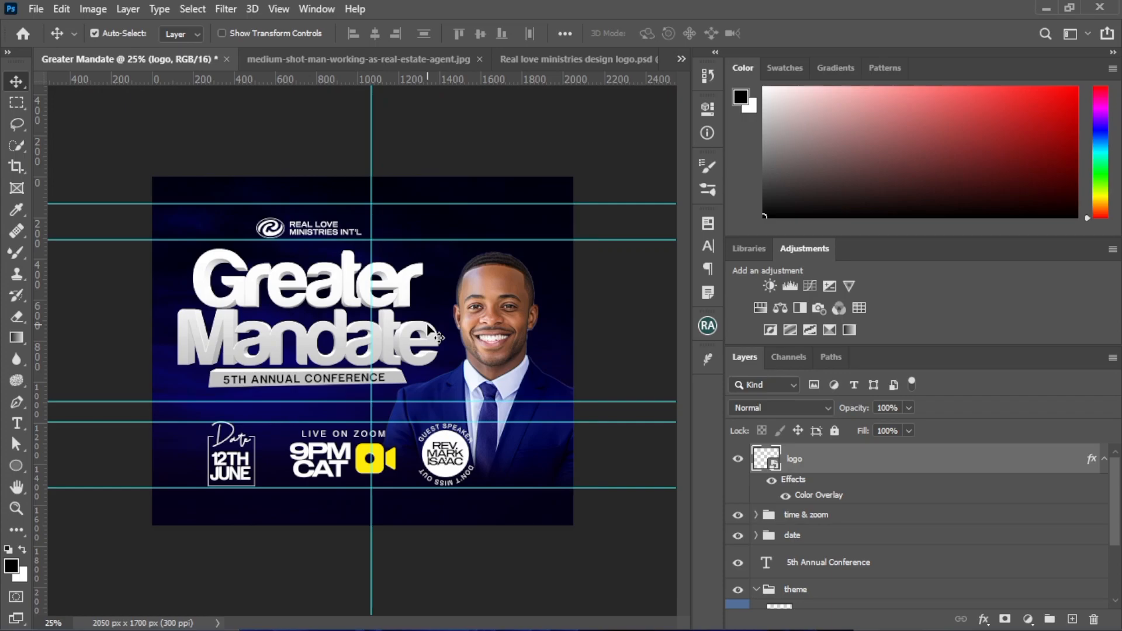
{"action": "key", "text": "Left"}
{"action": "key", "text": "Left"}
{"action": "key", "text": "Left"}
{"action": "key", "text": "Left"}
{"action": "key", "text": "Left"}
{"action": "key", "text": "Left"}
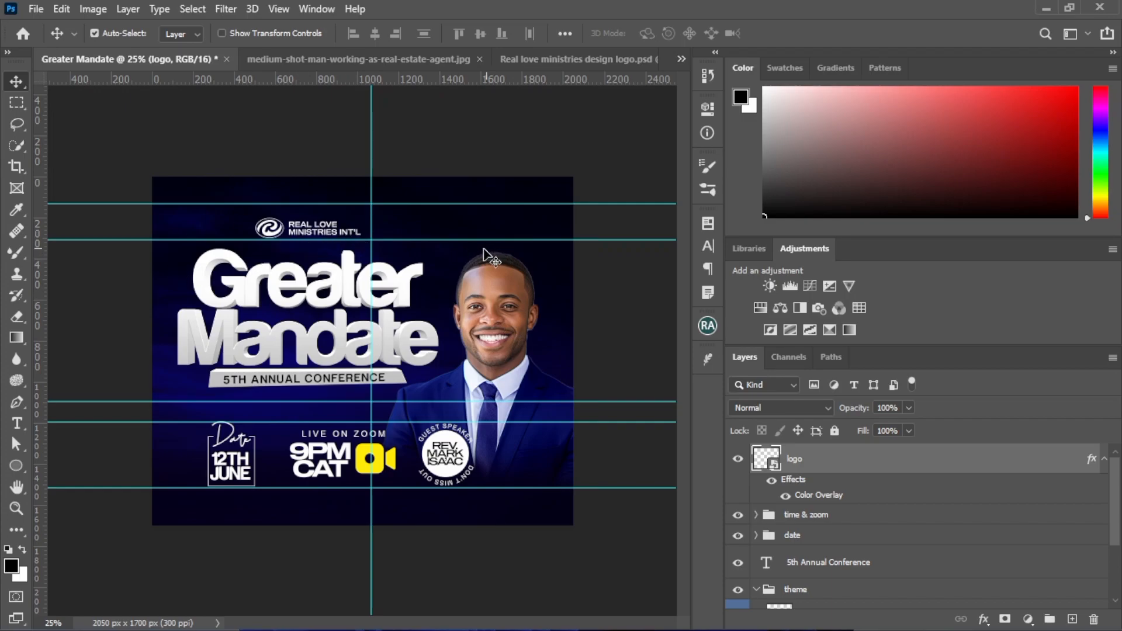
Remove all horizontal guides and the vertical guide from the flyer
{"action": "left_click_drag", "start_coordinate": [357, 80], "coordinate": [381, 89]}
{"action": "left_click_drag", "start_coordinate": [347, 407], "coordinate": [349, 58]}
{"action": "left_click_drag", "start_coordinate": [314, 422], "coordinate": [361, 82]}
{"action": "left_click", "coordinate": [354, 95]}
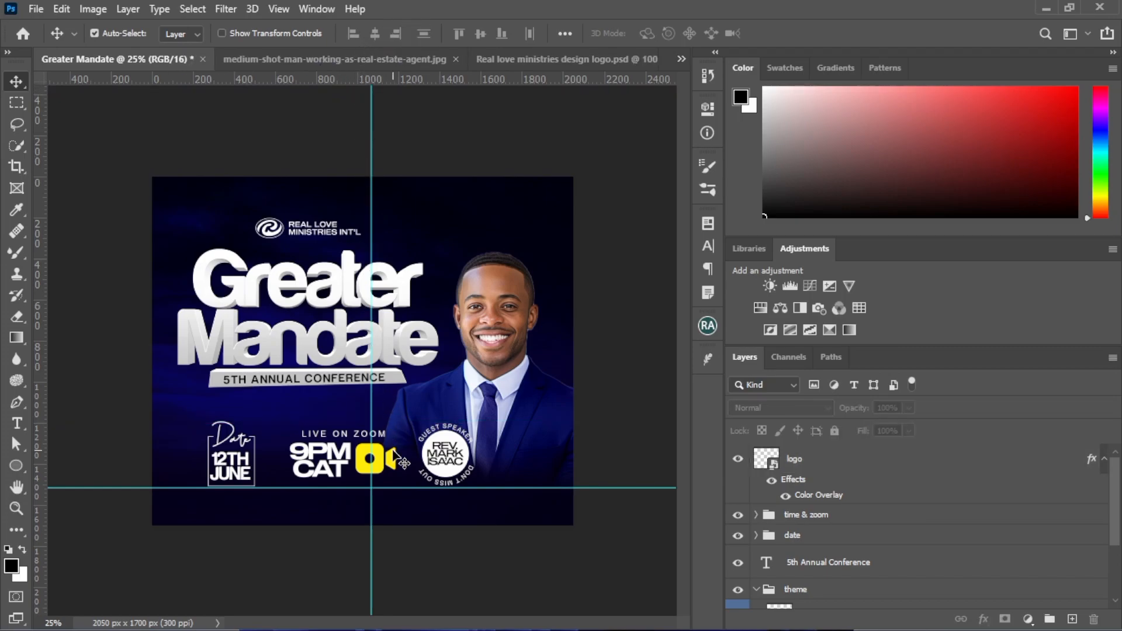
{"action": "left_click_drag", "start_coordinate": [398, 490], "coordinate": [376, 56]}
{"action": "left_click_drag", "start_coordinate": [376, 188], "coordinate": [31, 145]}
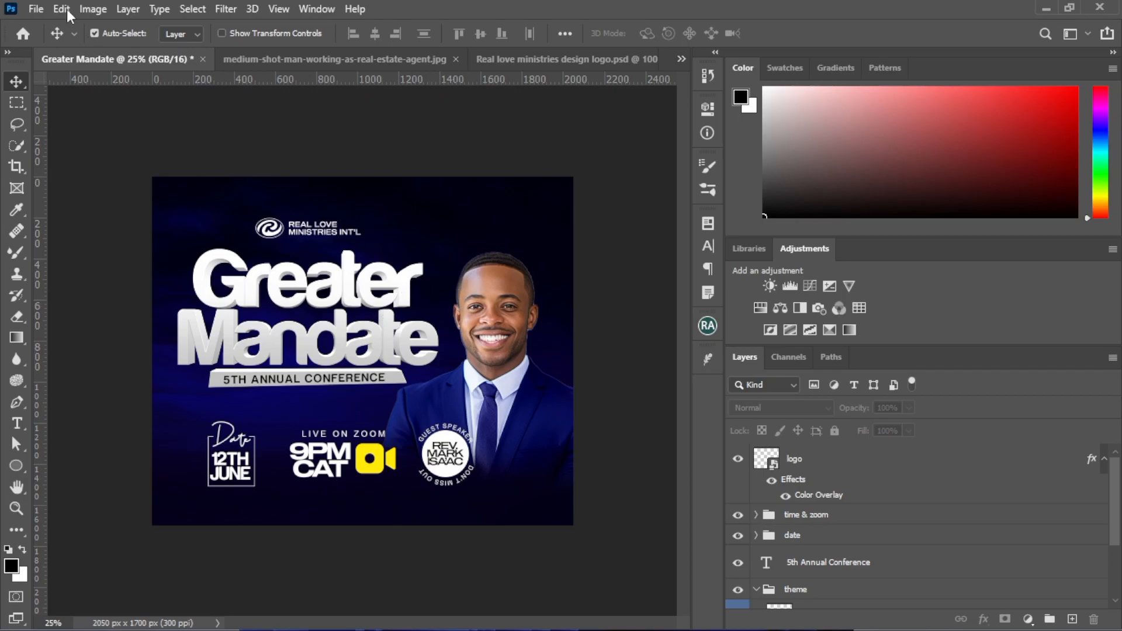
{"action": "left_click", "coordinate": [43, 8]}
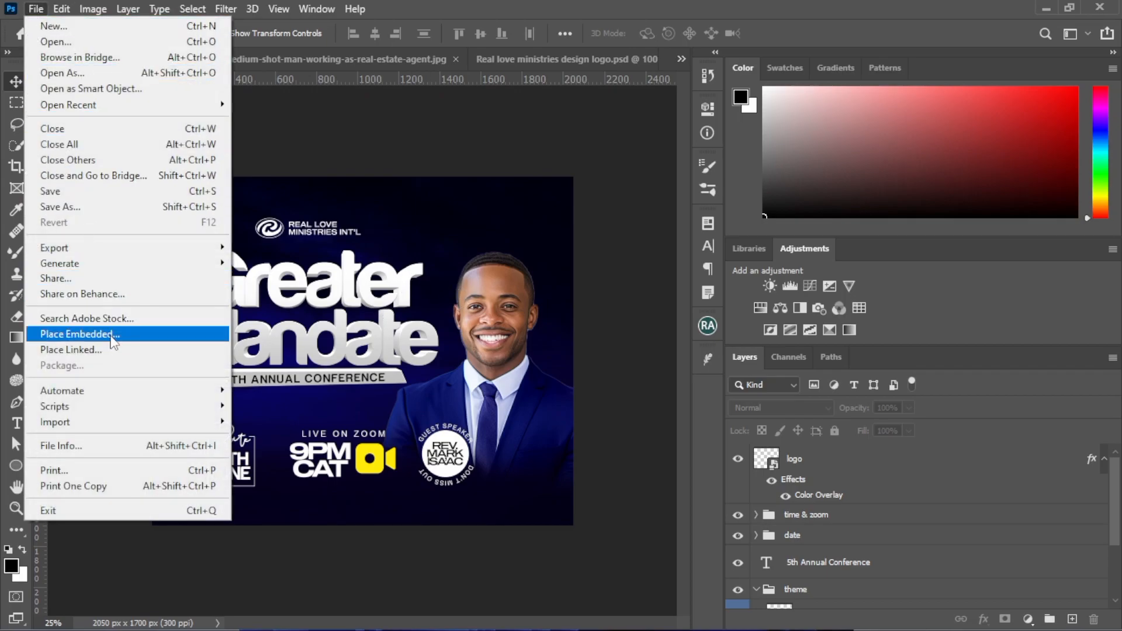
{"action": "key", "text": "Escape"}
{"action": "scroll", "coordinate": [234, 231], "scroll_direction": "down", "scroll_amount": 3}
{"action": "scroll", "coordinate": [238, 231], "scroll_direction": "down", "scroll_amount": 4}
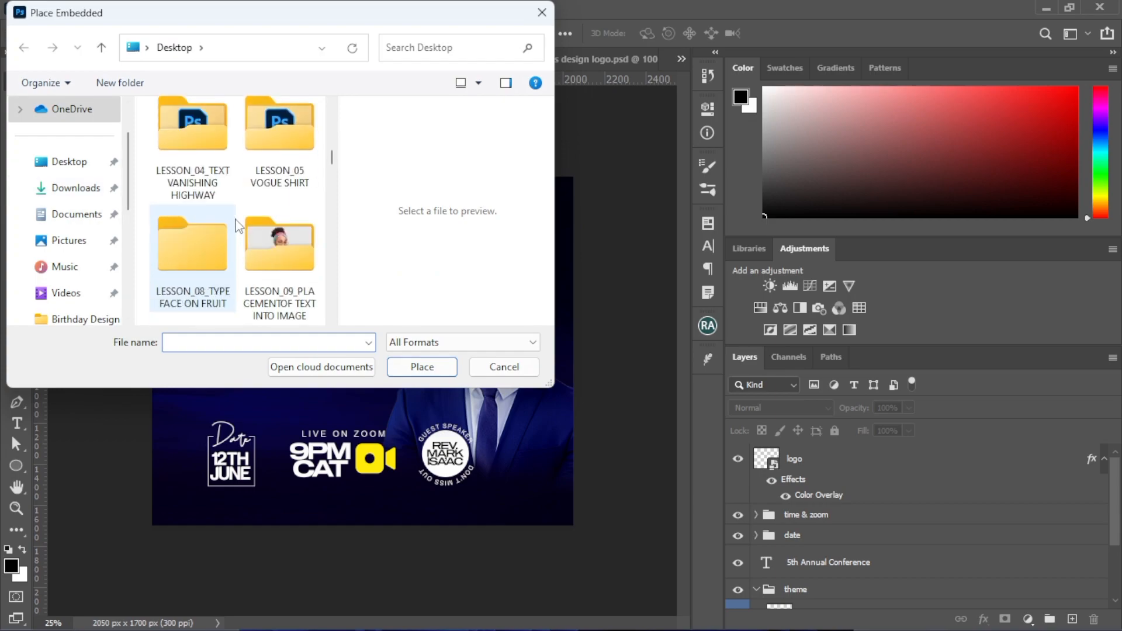
{"action": "scroll", "coordinate": [239, 225], "scroll_direction": "down", "scroll_amount": 3}
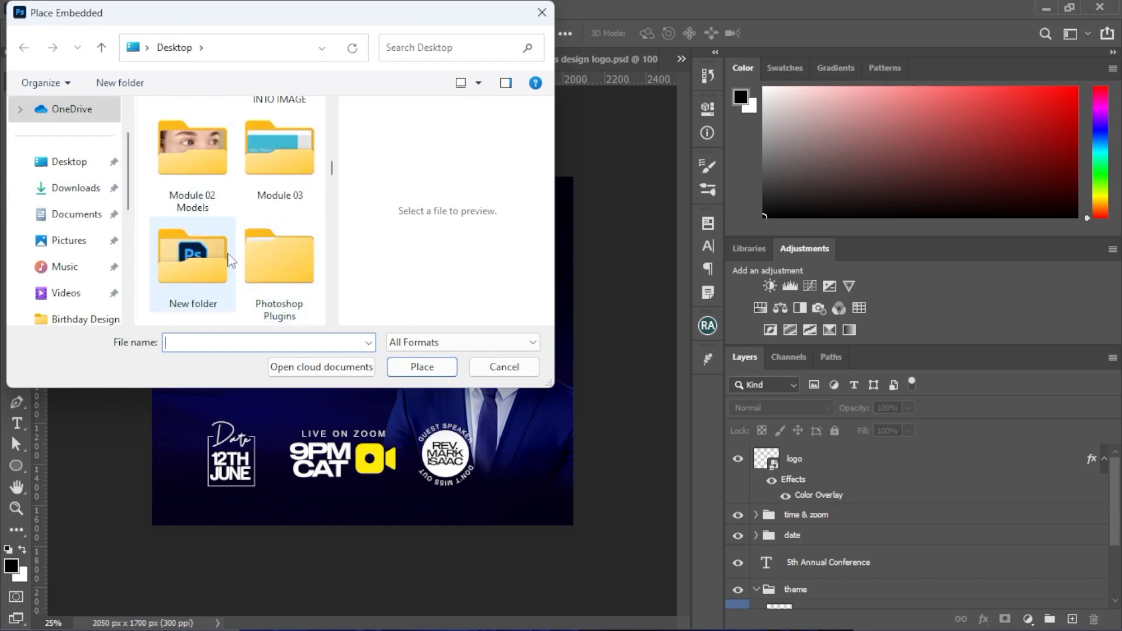
{"action": "scroll", "coordinate": [219, 257], "scroll_direction": "down", "scroll_amount": 2}
{"action": "scroll", "coordinate": [225, 246], "scroll_direction": "down", "scroll_amount": 4}
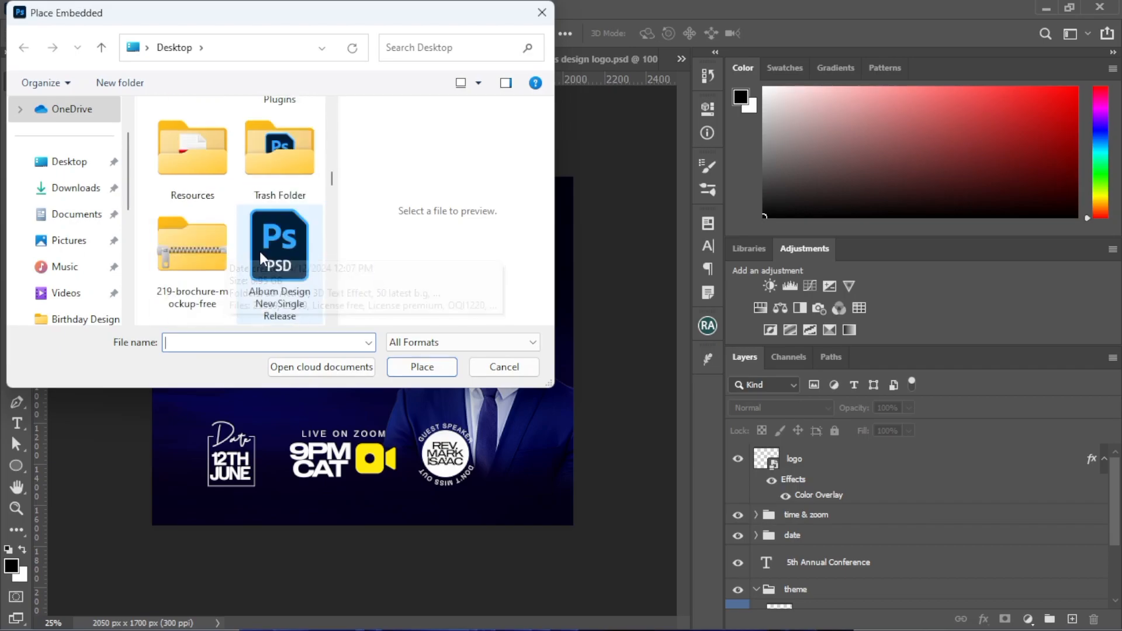
{"action": "scroll", "coordinate": [239, 205], "scroll_direction": "up", "scroll_amount": 5}
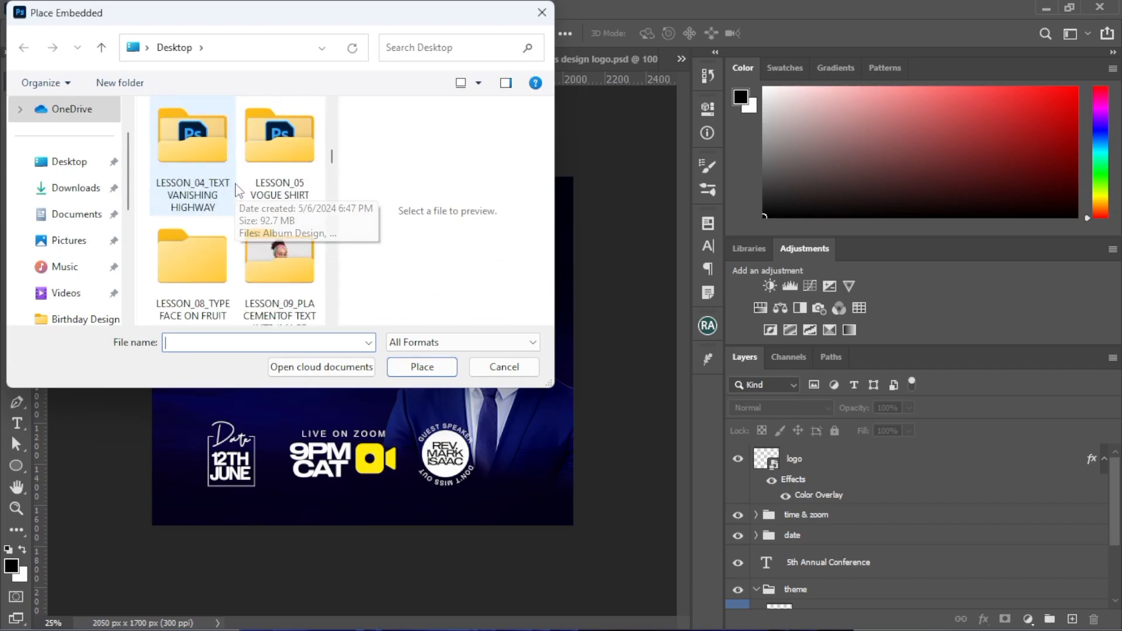
{"action": "scroll", "coordinate": [252, 214], "scroll_direction": "up", "scroll_amount": 2}
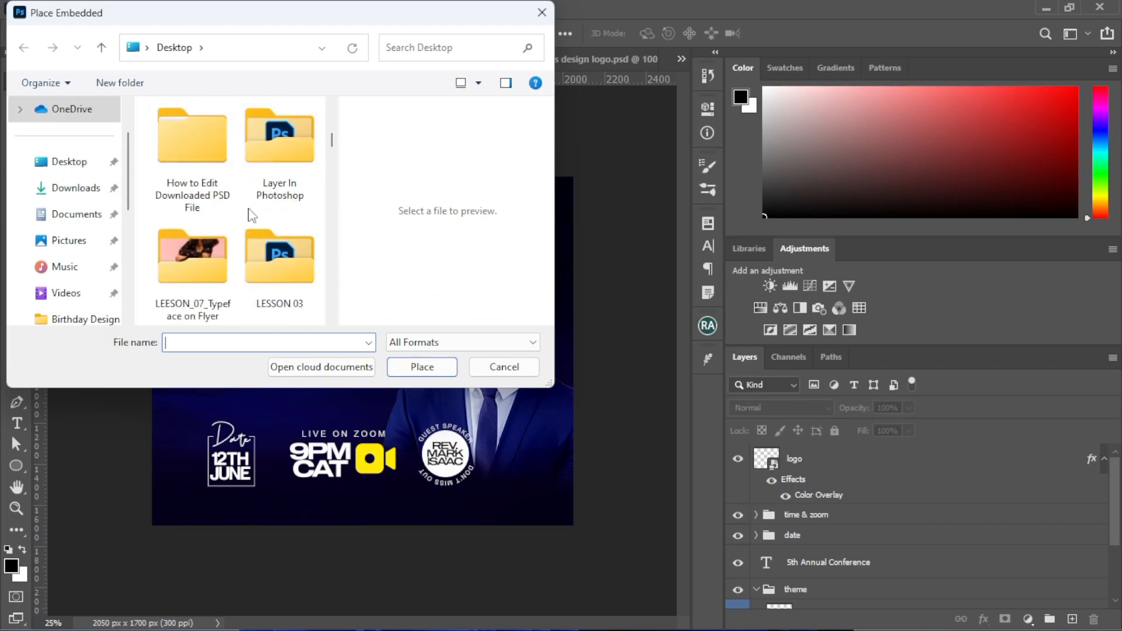
{"action": "scroll", "coordinate": [252, 212], "scroll_direction": "up", "scroll_amount": 2}
{"action": "left_click", "coordinate": [268, 171]}
{"action": "double_click", "coordinate": [267, 171]}
{"action": "left_click", "coordinate": [284, 205]}
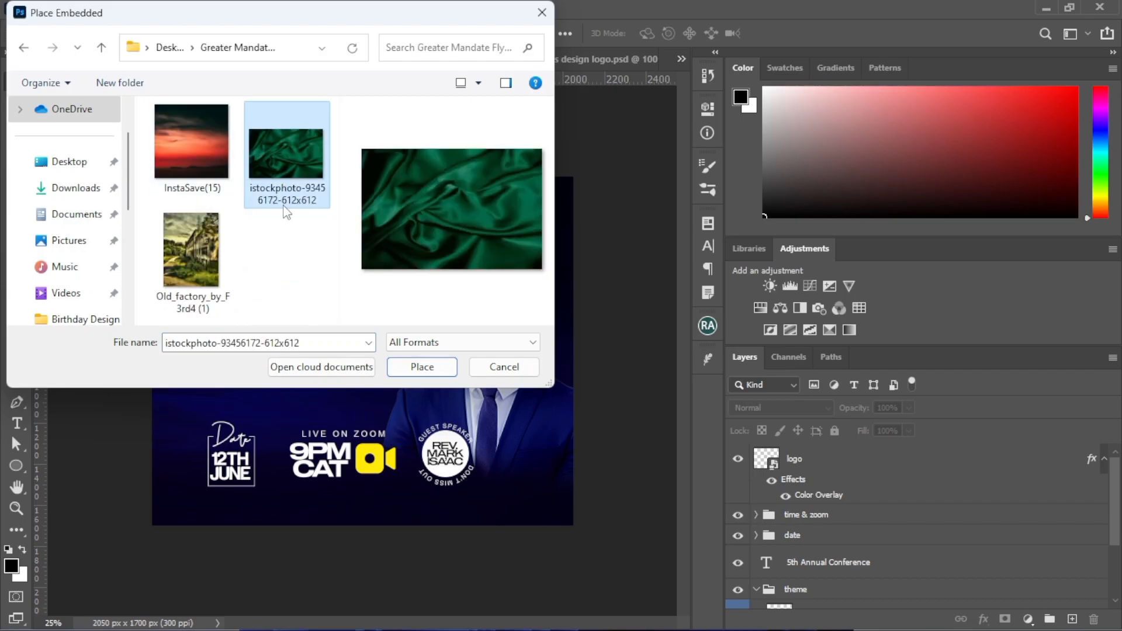
{"action": "left_click", "coordinate": [402, 374]}
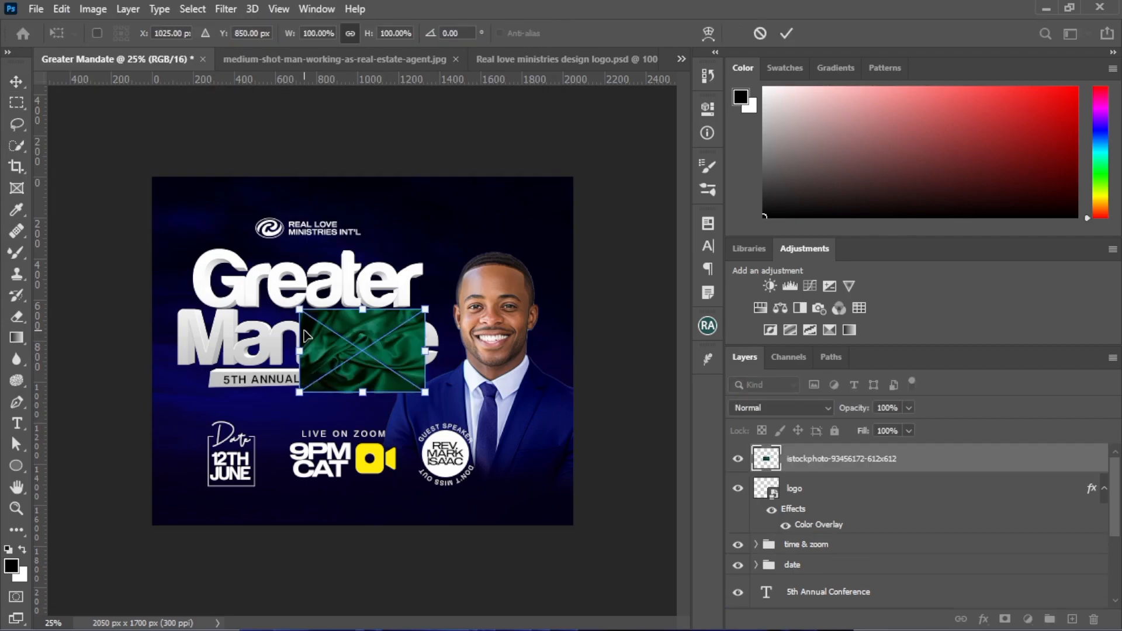
Scale the green silk image to about 456% and position it to cover the whole canvas
{"action": "left_click_drag", "start_coordinate": [304, 315], "coordinate": [120, 192]}
{"action": "left_click_drag", "start_coordinate": [611, 462], "coordinate": [665, 548]}
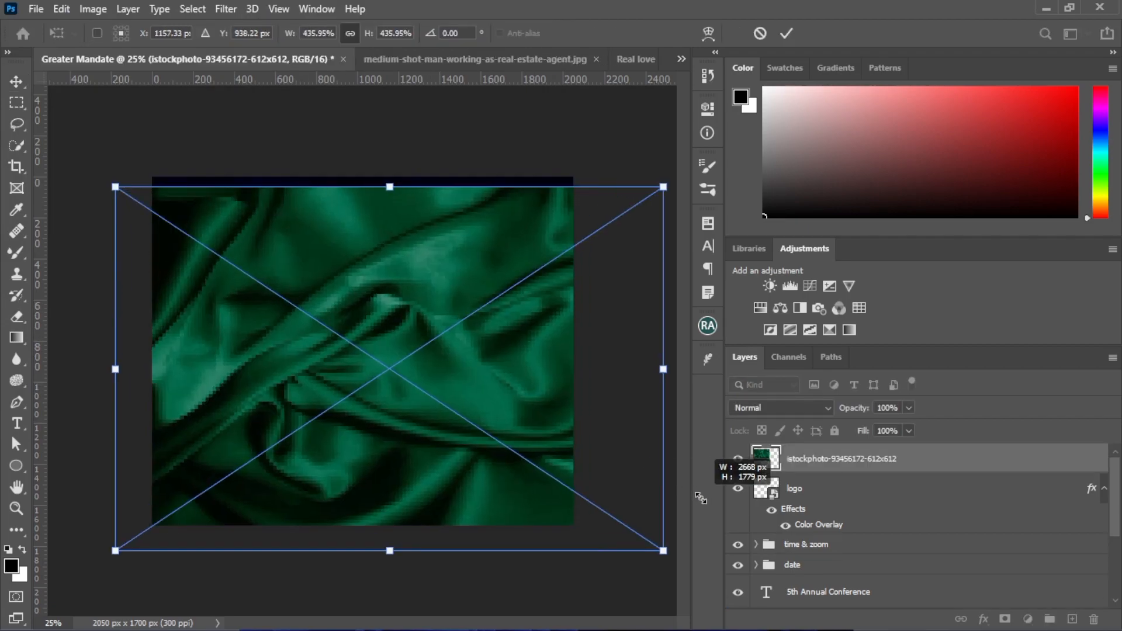
{"action": "left_click_drag", "start_coordinate": [395, 386], "coordinate": [381, 353]}
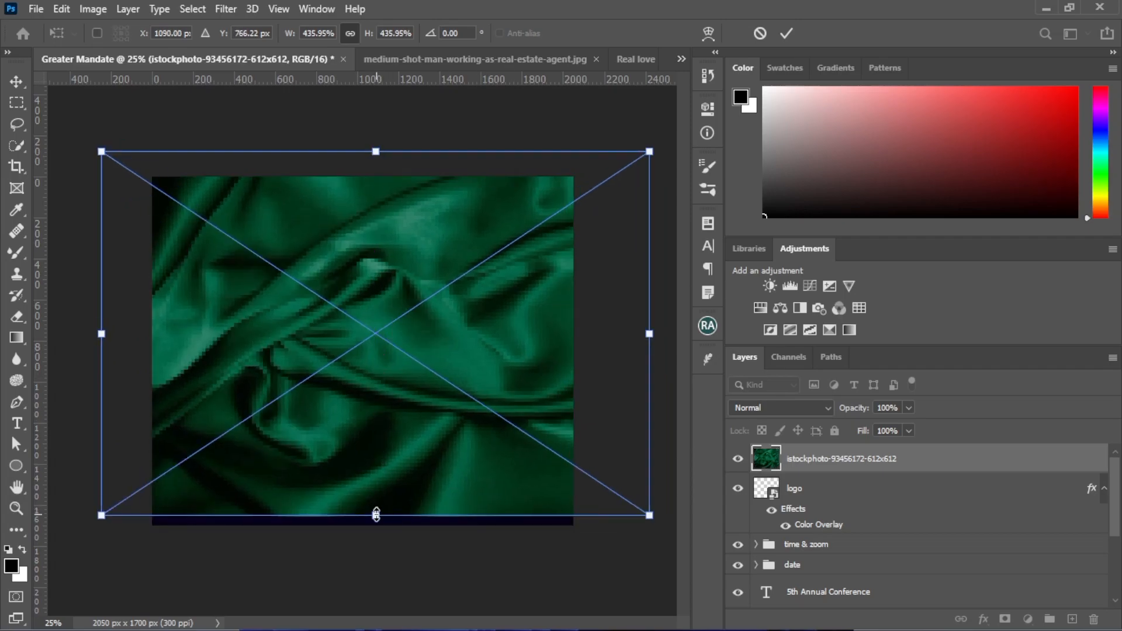
{"action": "left_click_drag", "start_coordinate": [376, 515], "coordinate": [375, 531]}
{"action": "key", "text": "Return"}
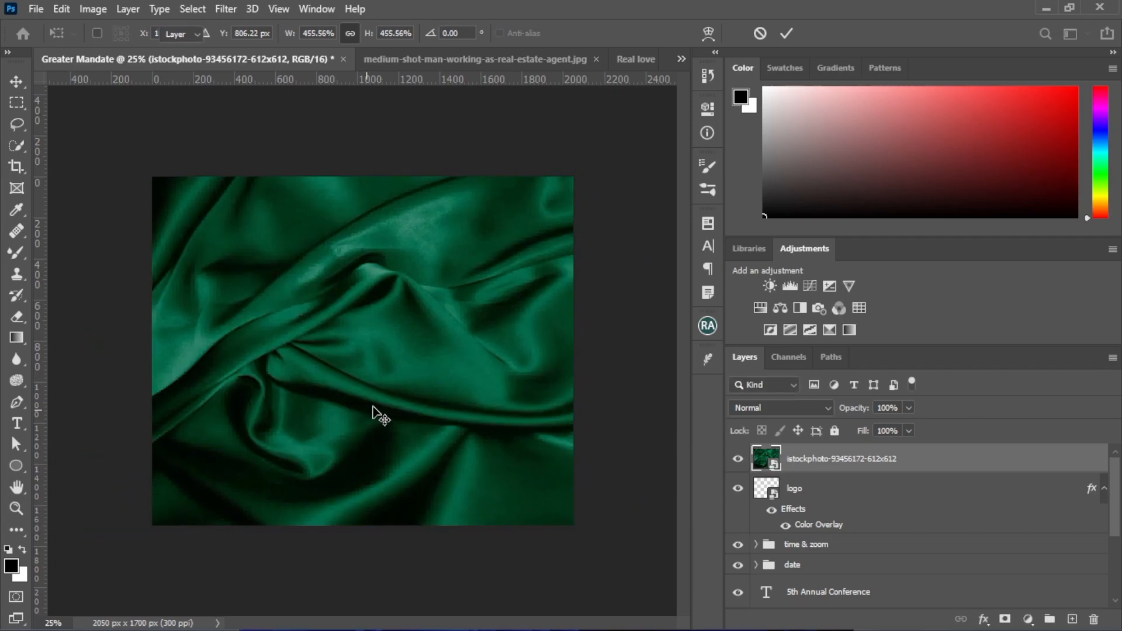
Set the green silk layer's blend mode to Saturation
{"action": "left_click", "coordinate": [772, 409]}
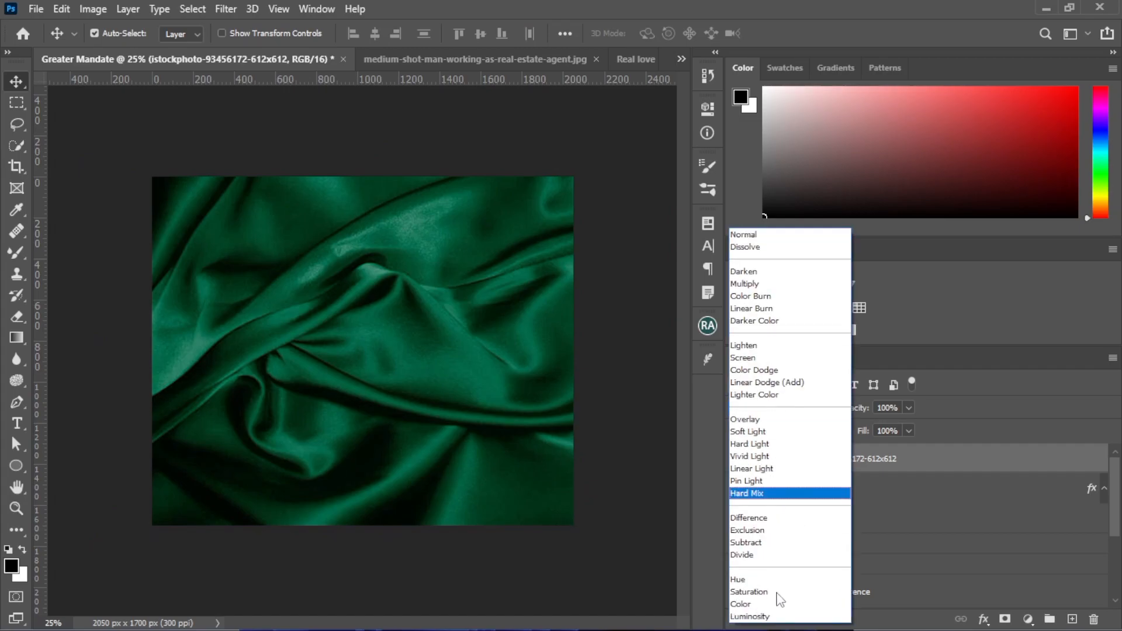
{"action": "left_click", "coordinate": [777, 593]}
{"action": "left_click_drag", "start_coordinate": [312, 505], "coordinate": [308, 510]}
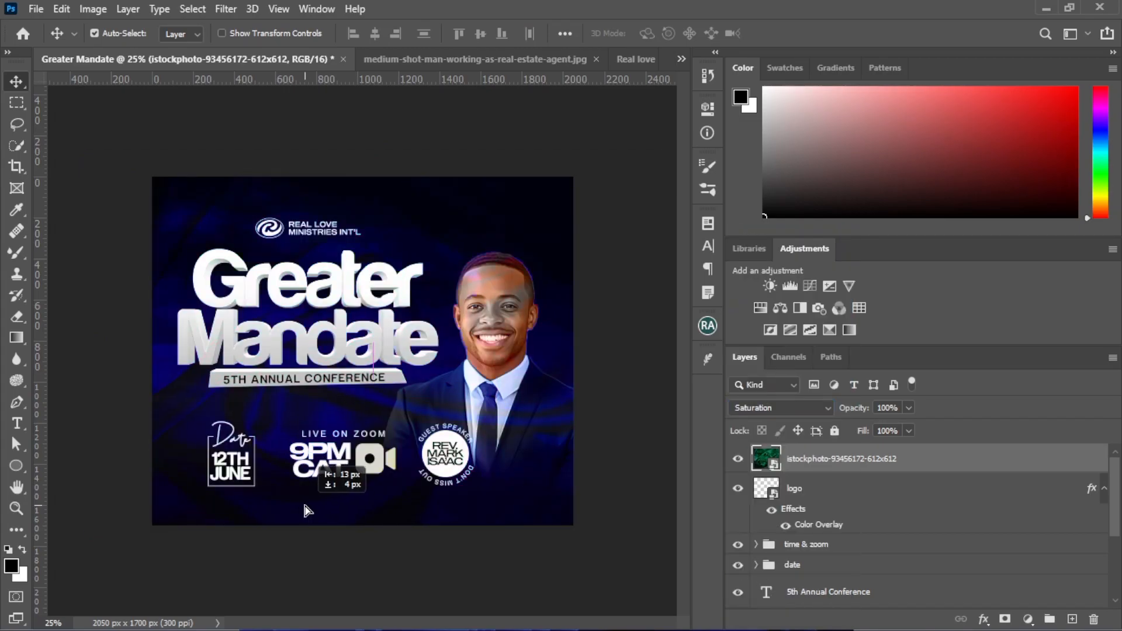
Apply a Gaussian Blur with a radius of about 0.9 pixels to the green silk layer
{"action": "left_click", "coordinate": [226, 8]}
{"action": "mouse_move", "coordinate": [263, 195]}
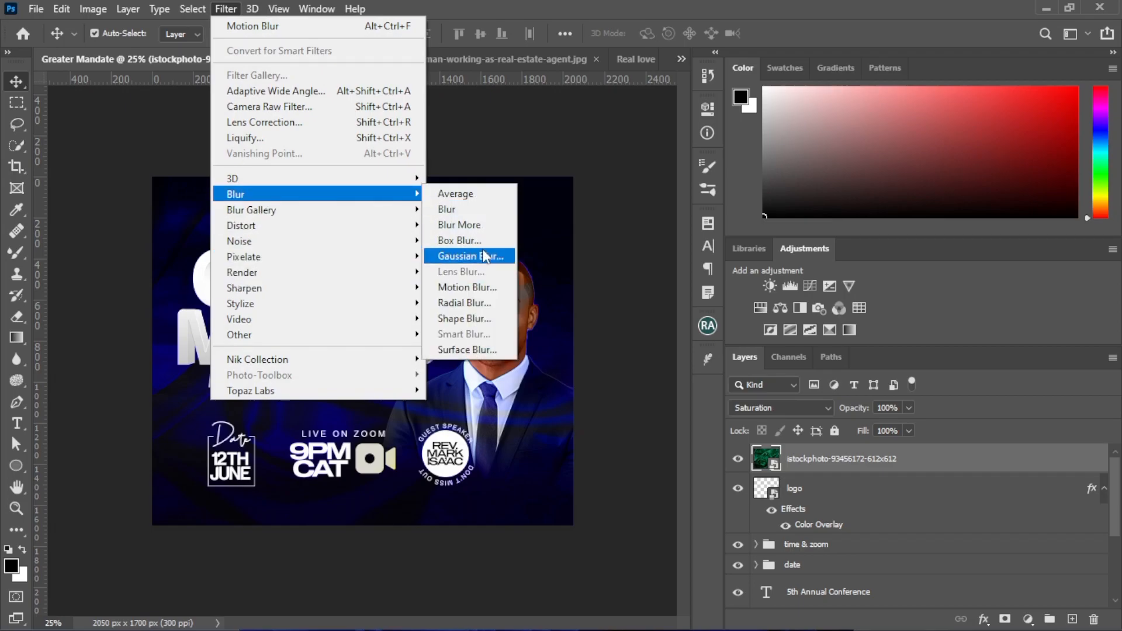
{"action": "left_click", "coordinate": [488, 256]}
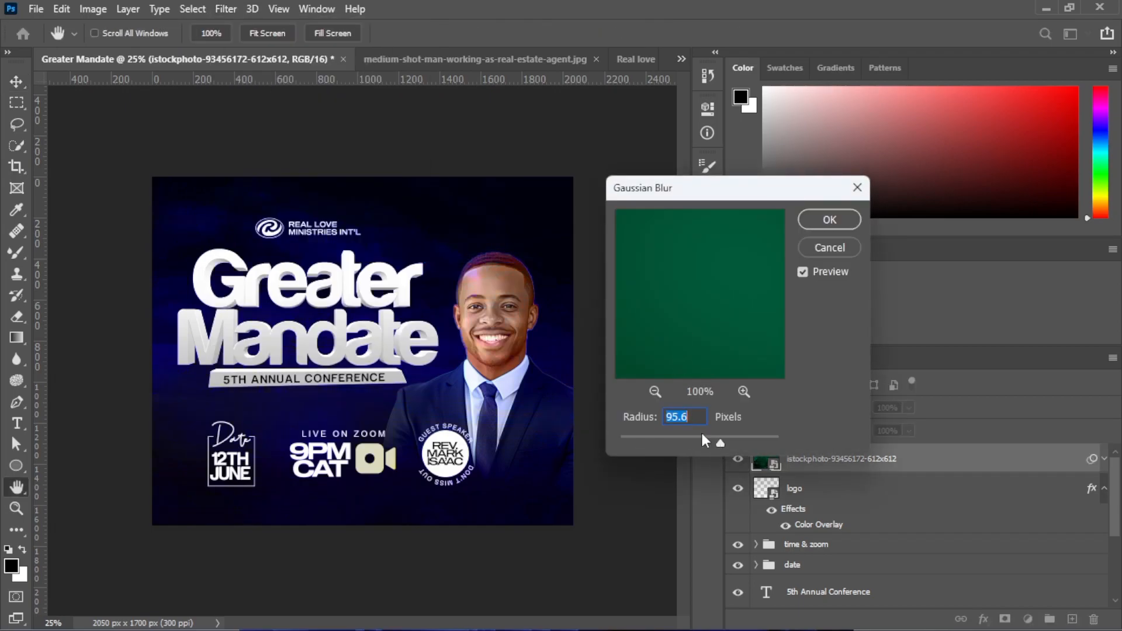
{"action": "left_click_drag", "start_coordinate": [631, 437], "coordinate": [628, 440]}
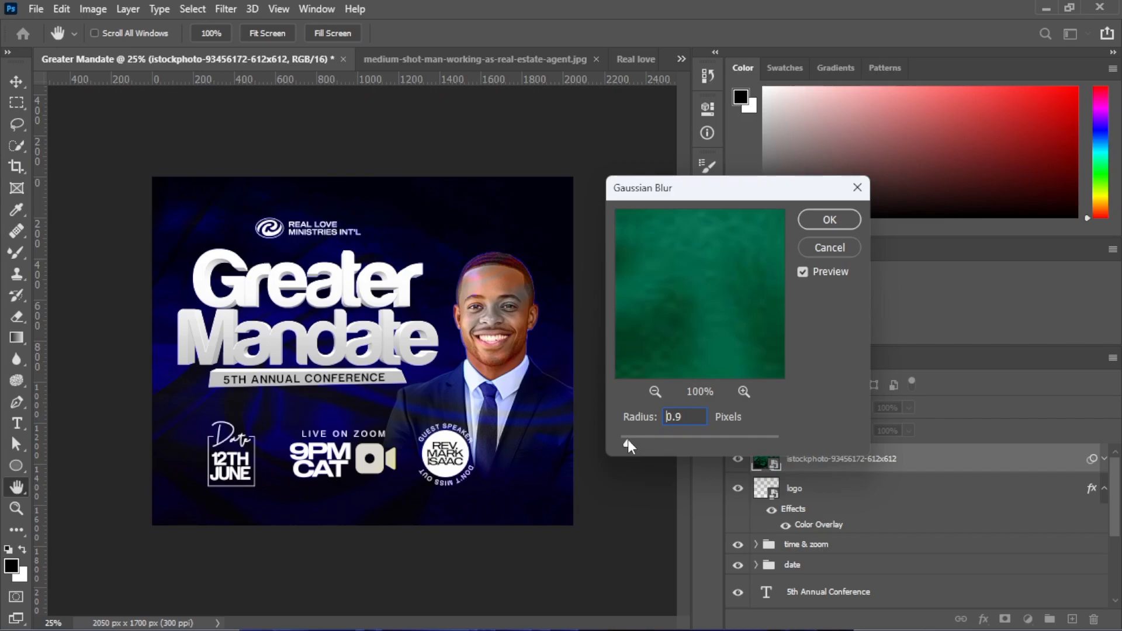
{"action": "left_click", "coordinate": [830, 219]}
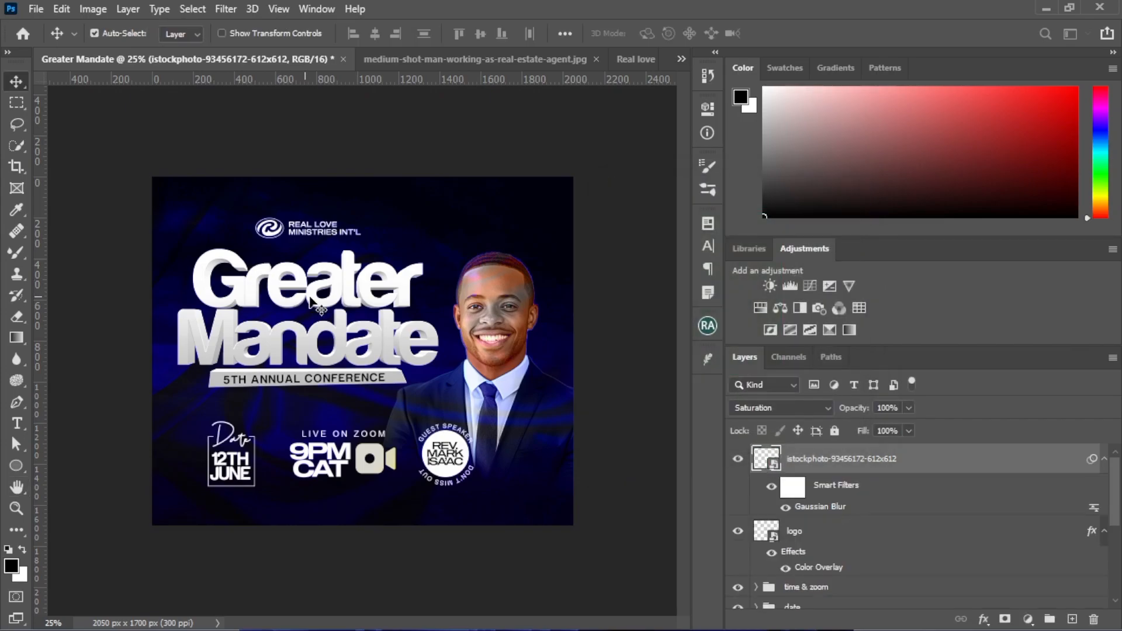
Rasterize the green silk layer and rename it finale overlay
{"action": "right_click", "coordinate": [819, 462]}
{"action": "left_click", "coordinate": [859, 316]}
{"action": "double_click", "coordinate": [802, 461]}
{"action": "type", "text": "finale overlay"}
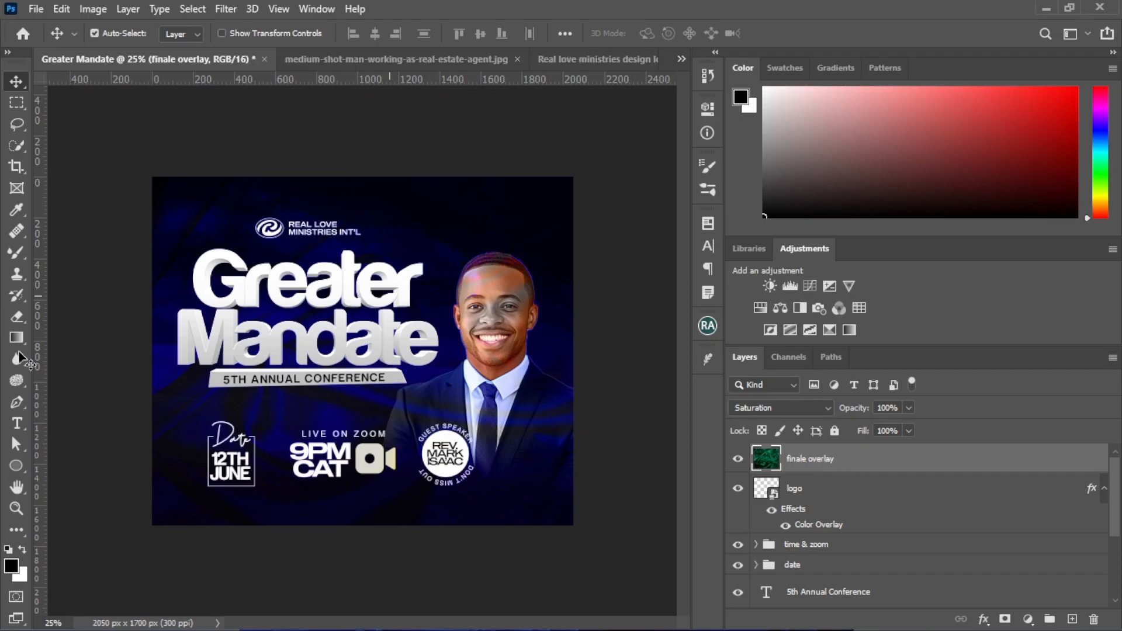
Erase the finale overlay over the title and the man with a hard round eraser enlarged to about 1200 px
{"action": "left_click", "coordinate": [17, 318]}
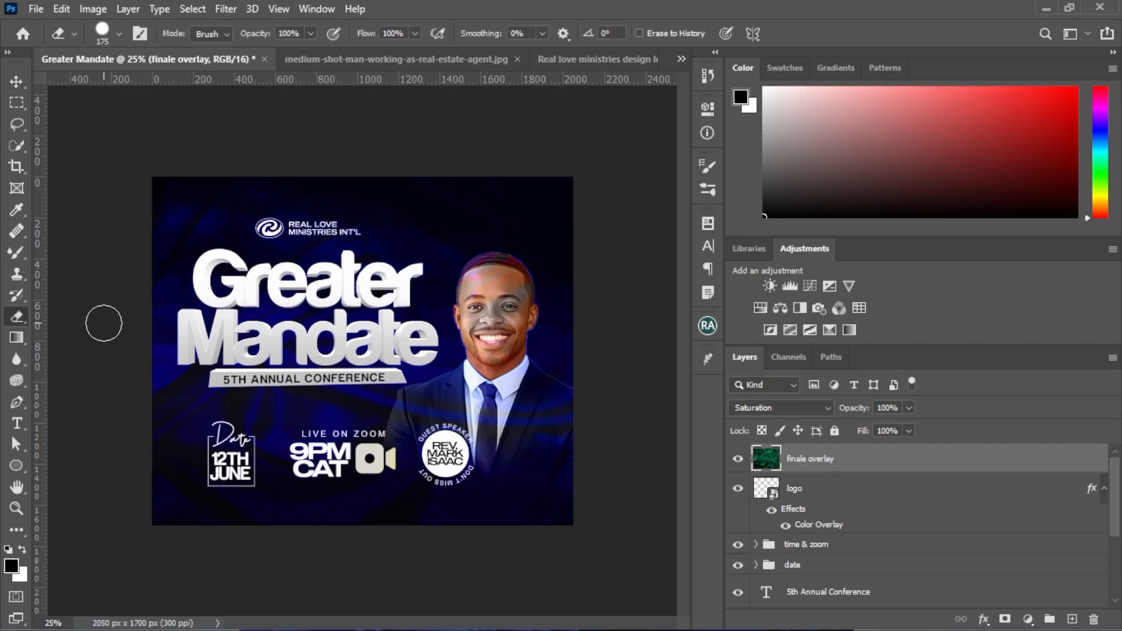
{"action": "key", "text": "bracketright"}
{"action": "key", "text": "bracketright"}
{"action": "key", "text": "bracketright"}
{"action": "key", "text": "bracketright"}
{"action": "key", "text": "bracketright"}
{"action": "key", "text": "bracketright"}
{"action": "key", "text": "bracketright"}
{"action": "key", "text": "bracketright"}
{"action": "key", "text": "bracketright"}
{"action": "key", "text": "bracketright"}
{"action": "key", "text": "bracketright"}
{"action": "key", "text": "bracketright"}
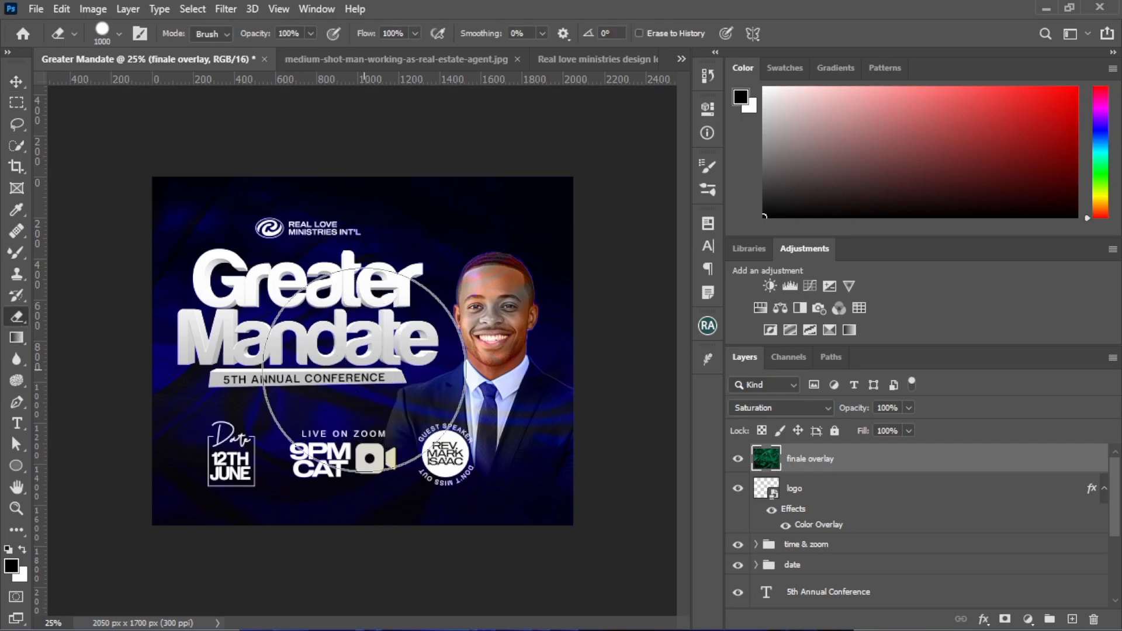
{"action": "left_click", "coordinate": [419, 336]}
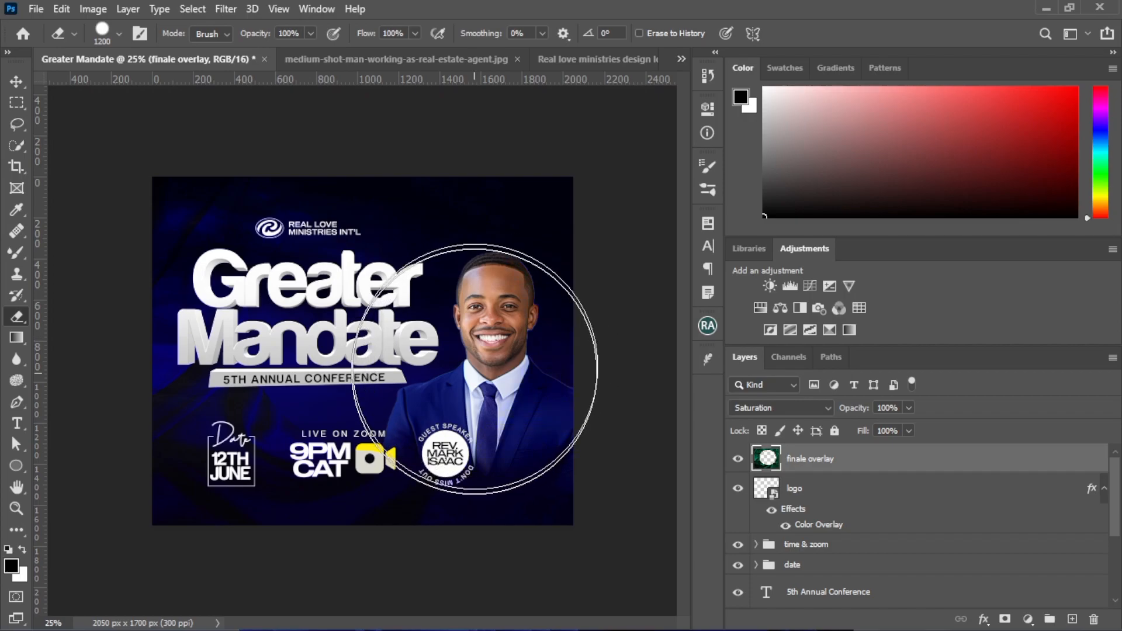
{"action": "mouse_move", "coordinate": [268, 361]}
{"action": "left_mouse_down"}
{"action": "mouse_move", "coordinate": [271, 381]}
{"action": "mouse_move", "coordinate": [253, 376]}
{"action": "mouse_move", "coordinate": [438, 374]}
{"action": "left_mouse_up"}
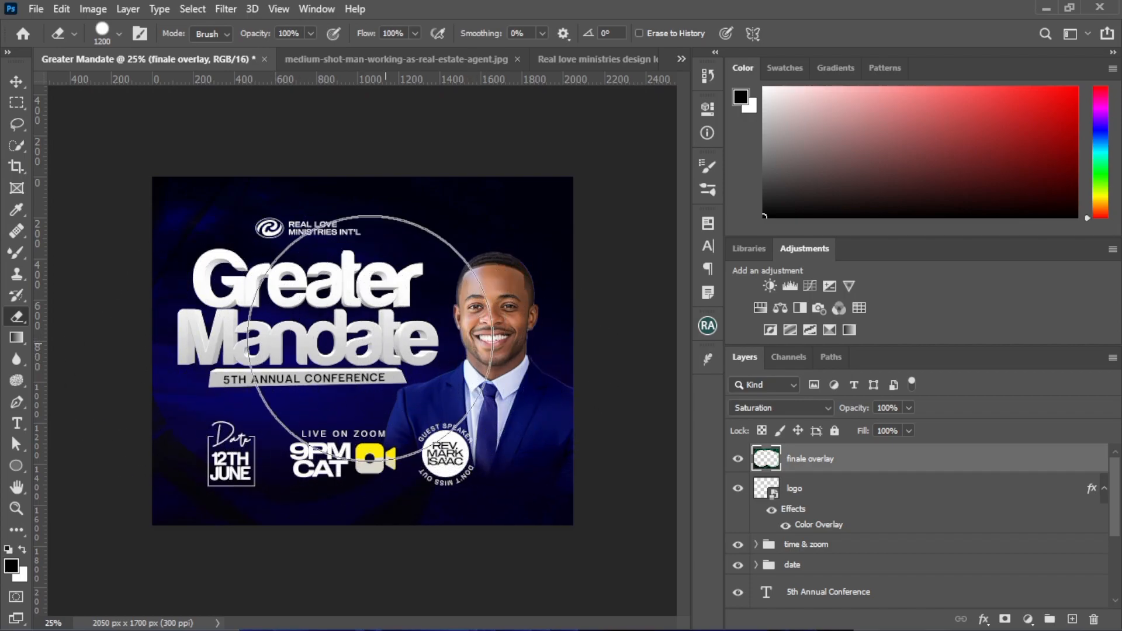
Undo the last eraser strokes over the title side of the finale overlay
{"action": "key", "text": "ctrl+i"}
{"action": "key", "text": "ctrl+i"}
{"action": "key", "text": "ctrl+i"}
{"action": "key", "text": "ctrl+i"}
{"action": "key", "text": "ctrl+i"}
{"action": "key", "text": "ctrl+i"}
{"action": "key", "text": "ctrl+i"}
{"action": "key", "text": "ctrl+i"}
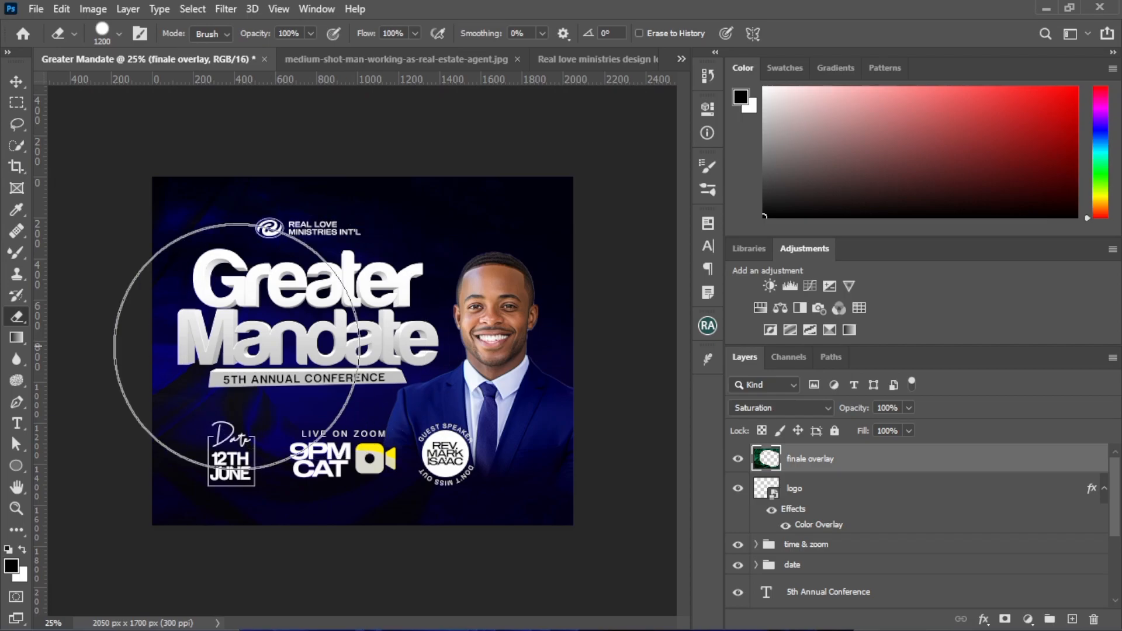
Erase the finale overlay over the title, the man and the details below with a soft eraser enlarged to 1500 px
{"action": "left_click", "coordinate": [119, 33]}
{"action": "left_click", "coordinate": [93, 216]}
{"action": "left_click", "coordinate": [418, 340]}
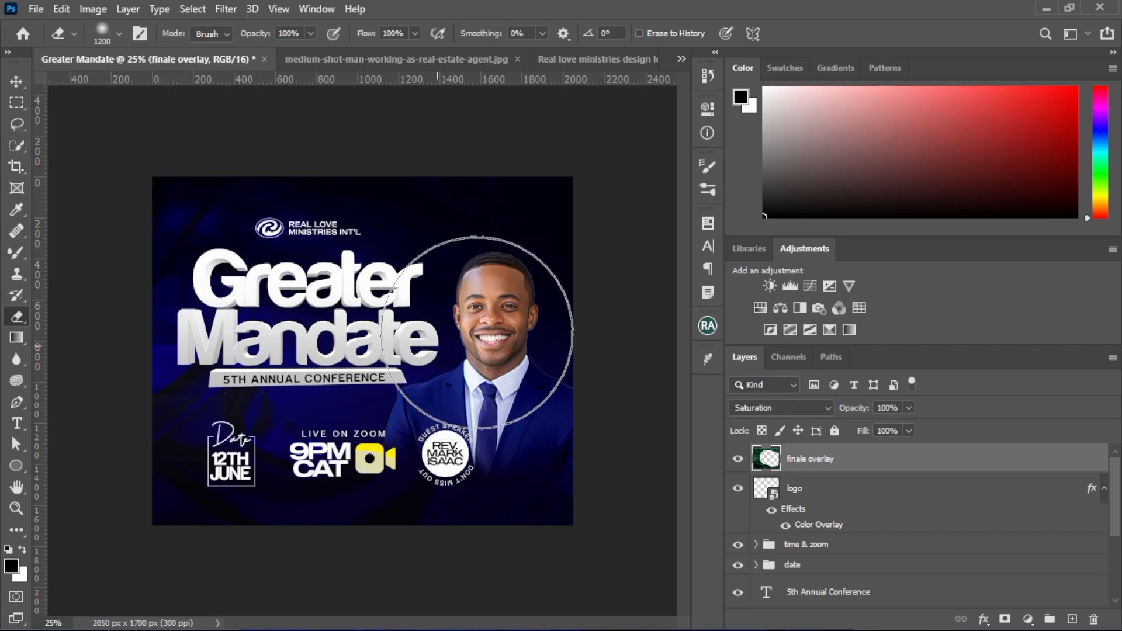
{"action": "left_click_drag", "start_coordinate": [435, 339], "coordinate": [399, 326]}
{"action": "key", "text": "bracketright"}
{"action": "key", "text": "bracketright"}
{"action": "key", "text": "bracketright"}
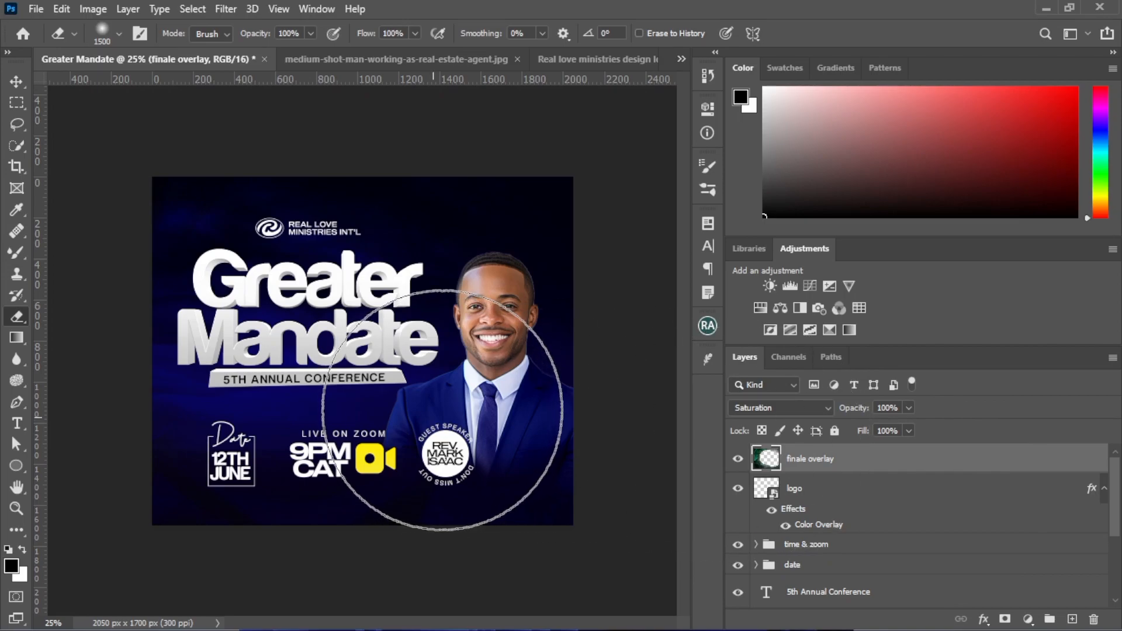
{"action": "mouse_move", "coordinate": [443, 410]}
{"action": "left_mouse_down"}
{"action": "mouse_move", "coordinate": [501, 356]}
{"action": "mouse_move", "coordinate": [478, 361]}
{"action": "left_mouse_up"}
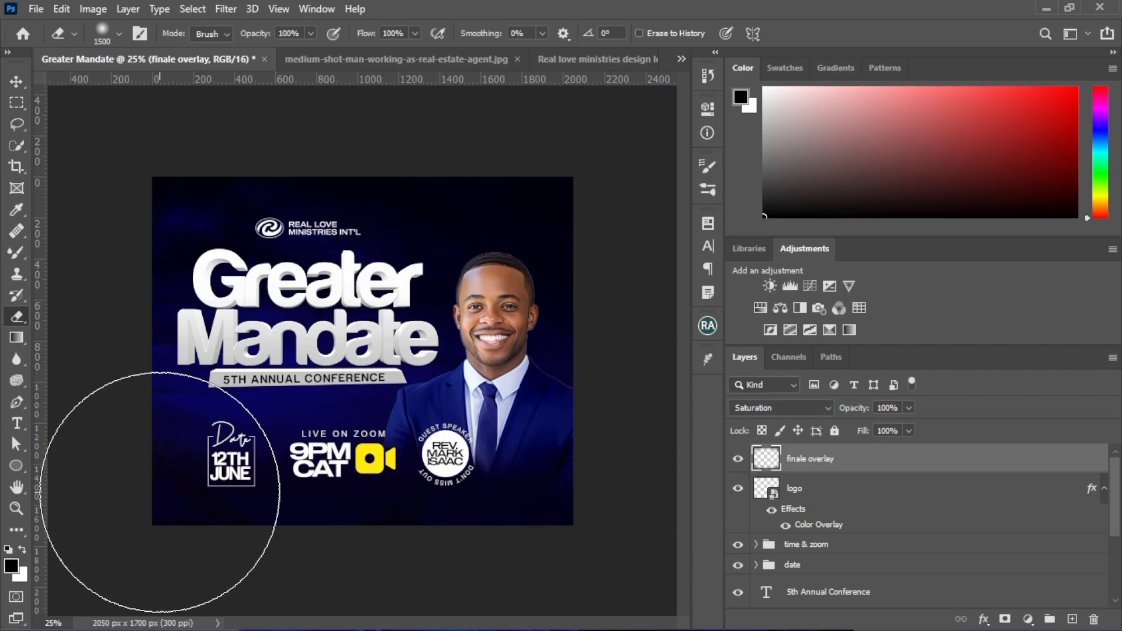
{"action": "left_click", "coordinate": [17, 83]}
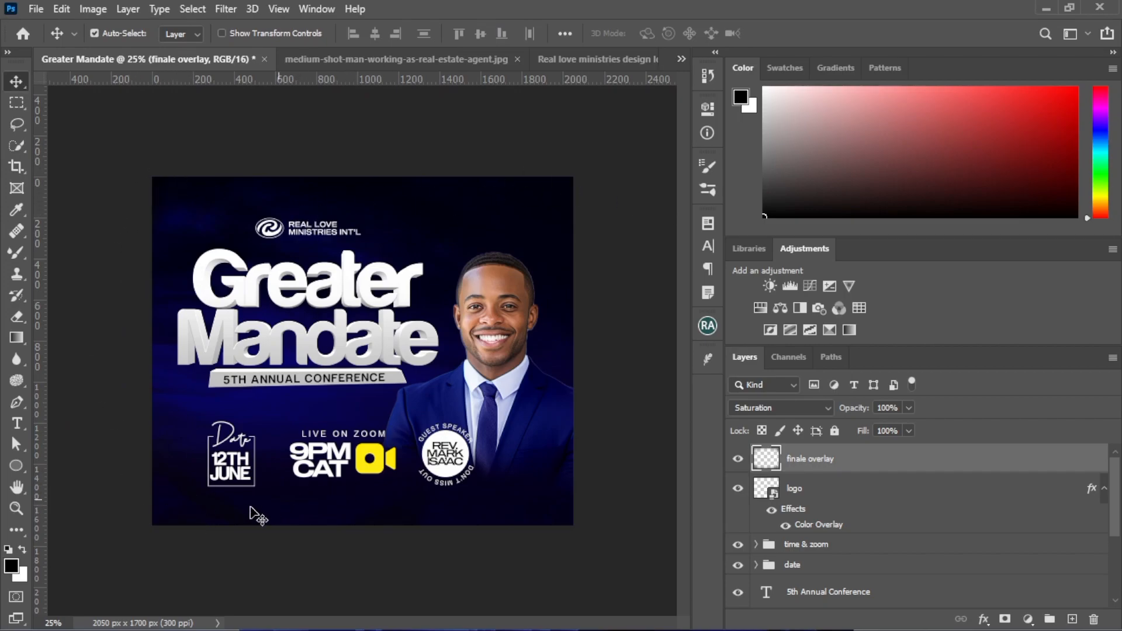
Compare the flyer with the finale overlay hidden and shown
{"action": "left_click", "coordinate": [738, 460]}
{"action": "left_click", "coordinate": [737, 460]}
{"action": "left_click", "coordinate": [737, 460]}
{"action": "left_click", "coordinate": [737, 460]}
Put the logo layer in its own group named logo and collapse the group
{"action": "left_click", "coordinate": [1105, 488]}
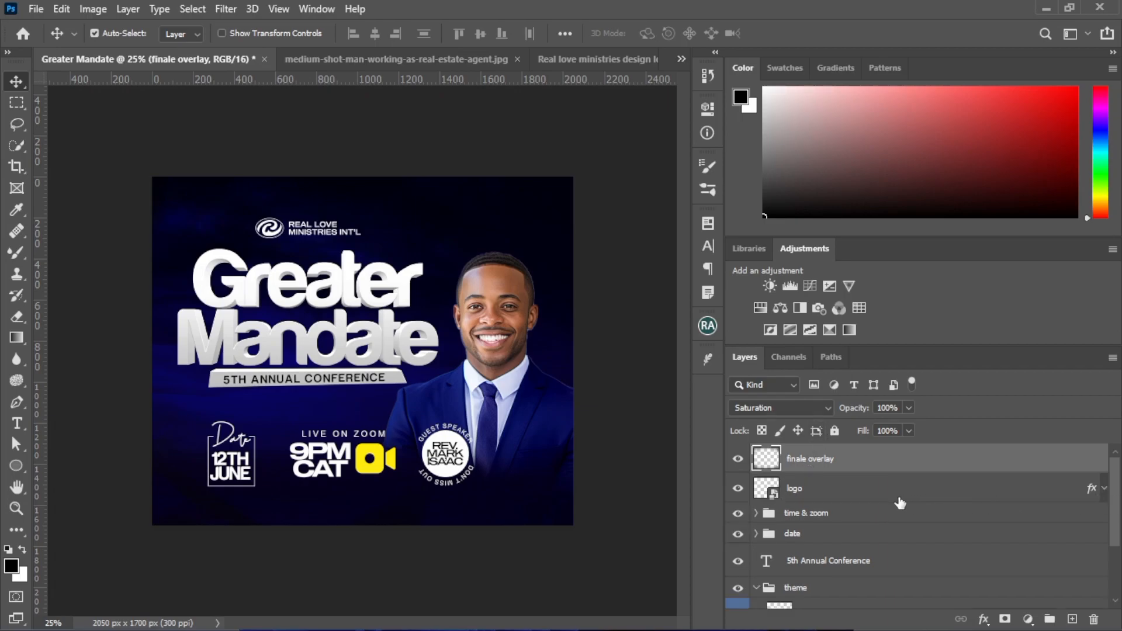
{"action": "left_click", "coordinate": [844, 495]}
{"action": "key", "text": "ctrl+g"}
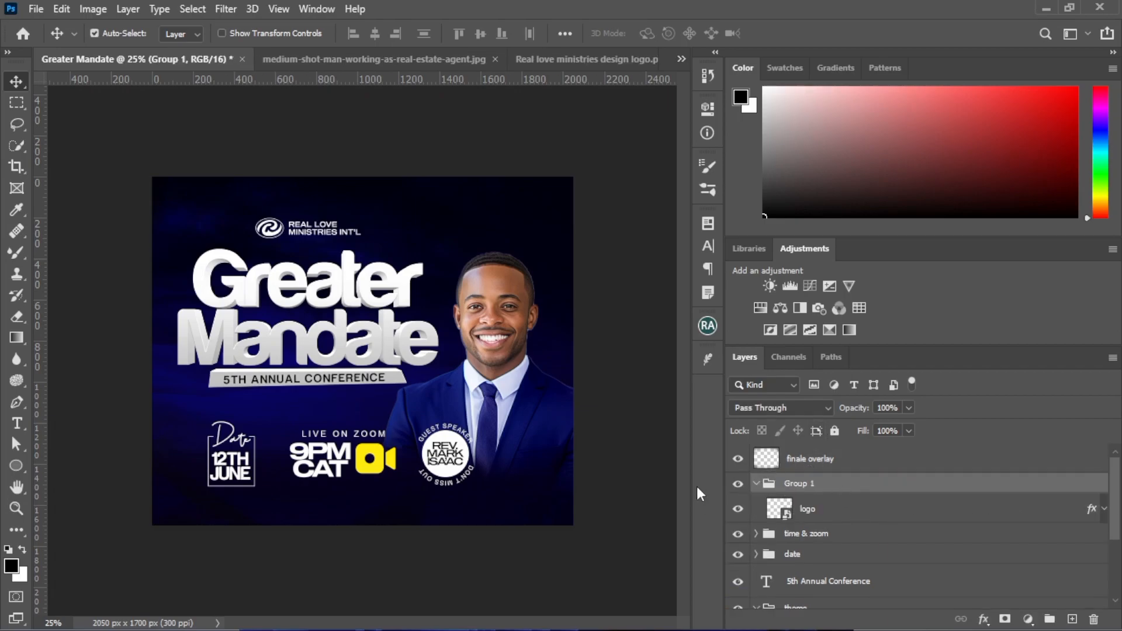
{"action": "left_click", "coordinate": [762, 485]}
{"action": "double_click", "coordinate": [791, 486]}
{"action": "type", "text": "logo"}
{"action": "key", "text": "Return"}
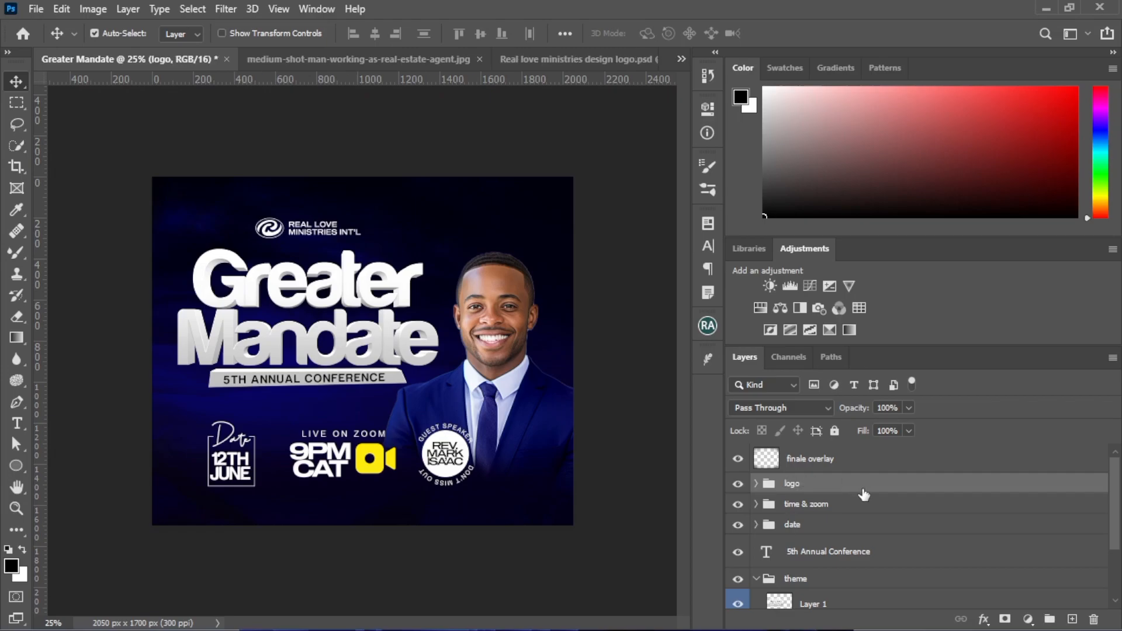
Move the 5th Annual Conference text layer into the theme group and collapse the theme and image groups
{"action": "left_click", "coordinate": [807, 560]}
{"action": "left_click_drag", "start_coordinate": [808, 587], "coordinate": [806, 584]}
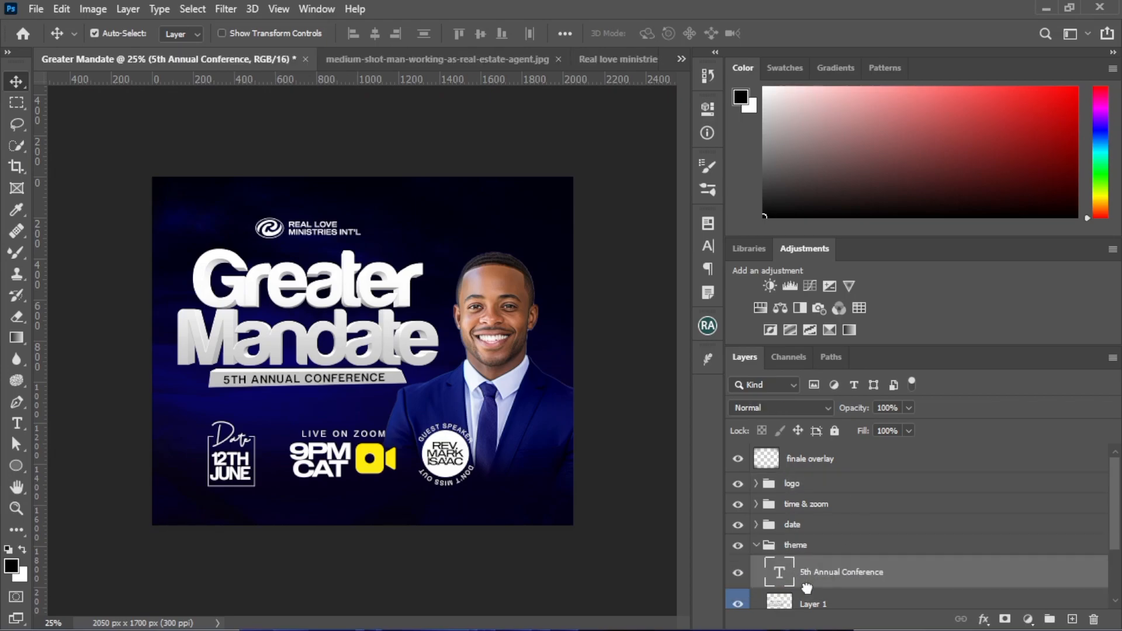
{"action": "left_click", "coordinate": [757, 546]}
{"action": "left_click", "coordinate": [757, 566]}
{"action": "left_click", "coordinate": [756, 566]}
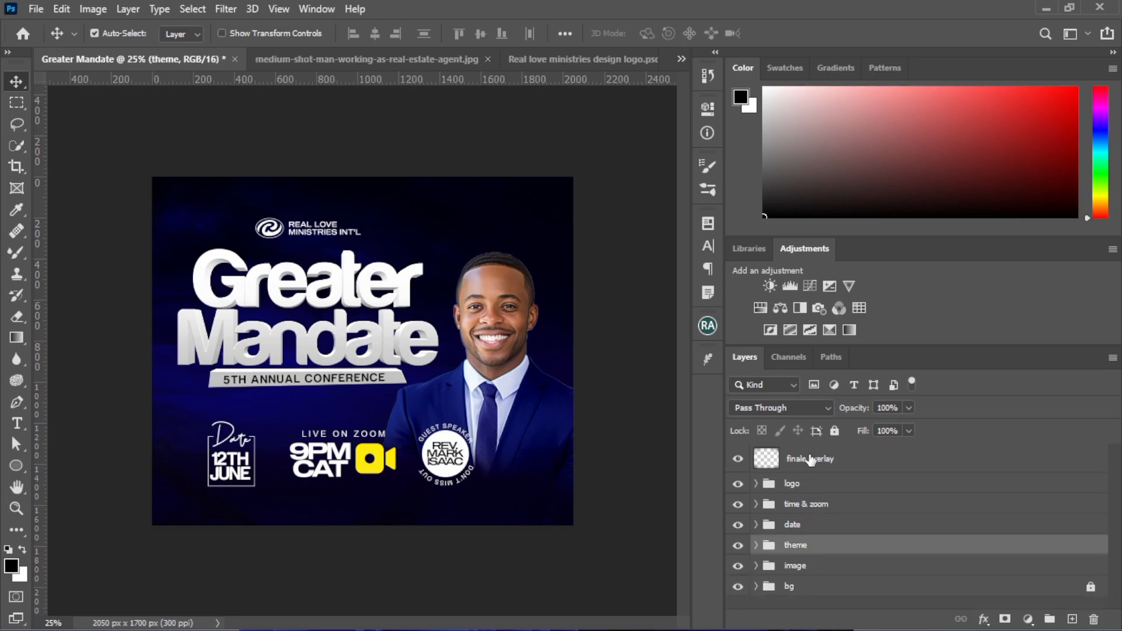
Put the finale overlay layer in a collapsed group named effect
{"action": "left_click", "coordinate": [810, 460]}
{"action": "key", "text": "ctrl+g"}
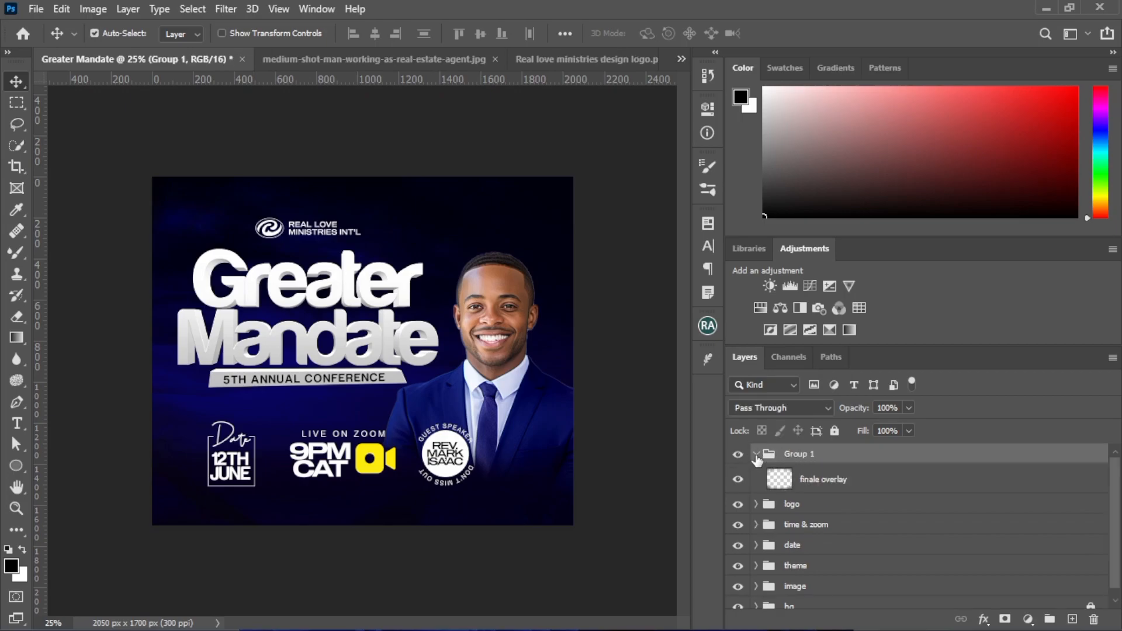
{"action": "left_click", "coordinate": [756, 455]}
{"action": "double_click", "coordinate": [791, 455]}
{"action": "type", "text": "effect"}
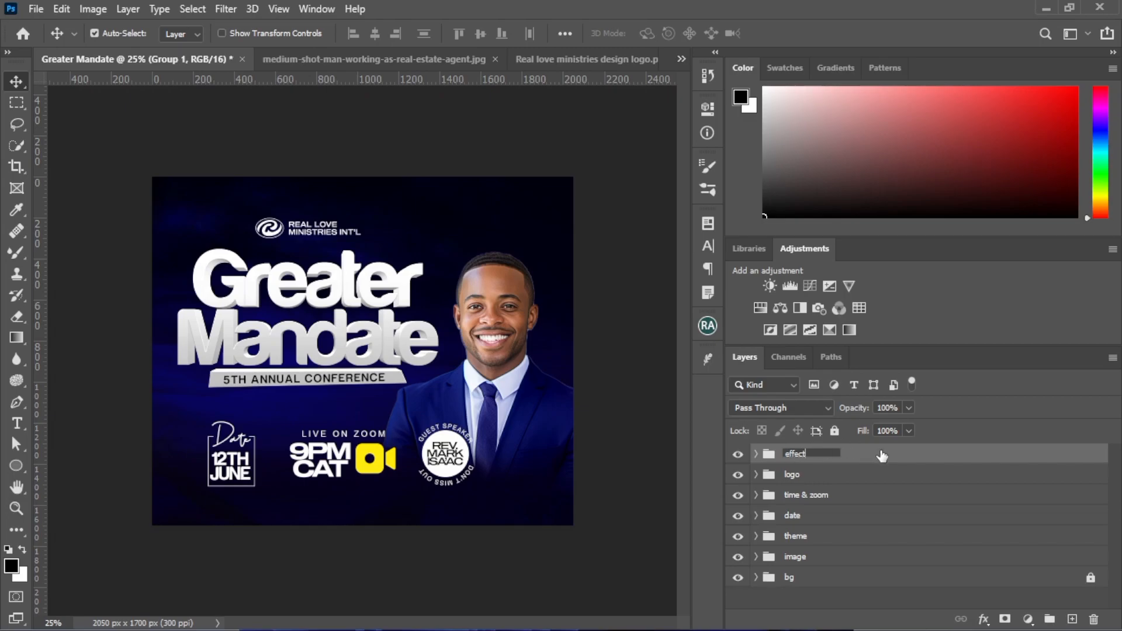
{"action": "key", "text": "Return"}
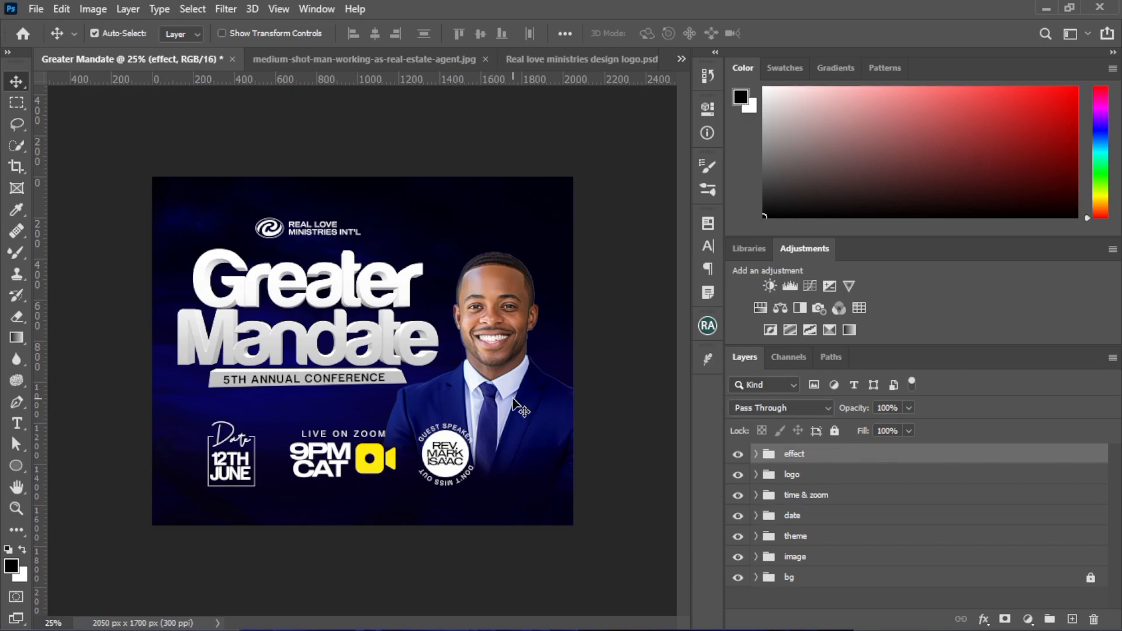
Undo the accidental move of the finale overlay and lock that layer
{"action": "left_click_drag", "start_coordinate": [182, 436], "coordinate": [241, 475]}
{"action": "key", "text": "ctrl+z"}
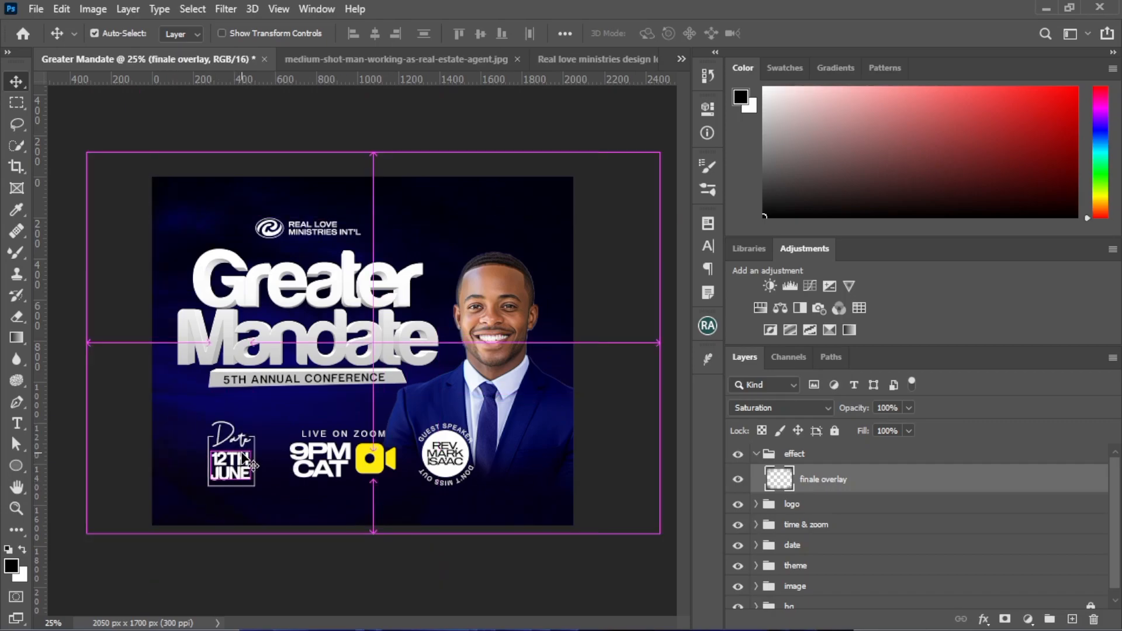
{"action": "left_click", "coordinate": [164, 460]}
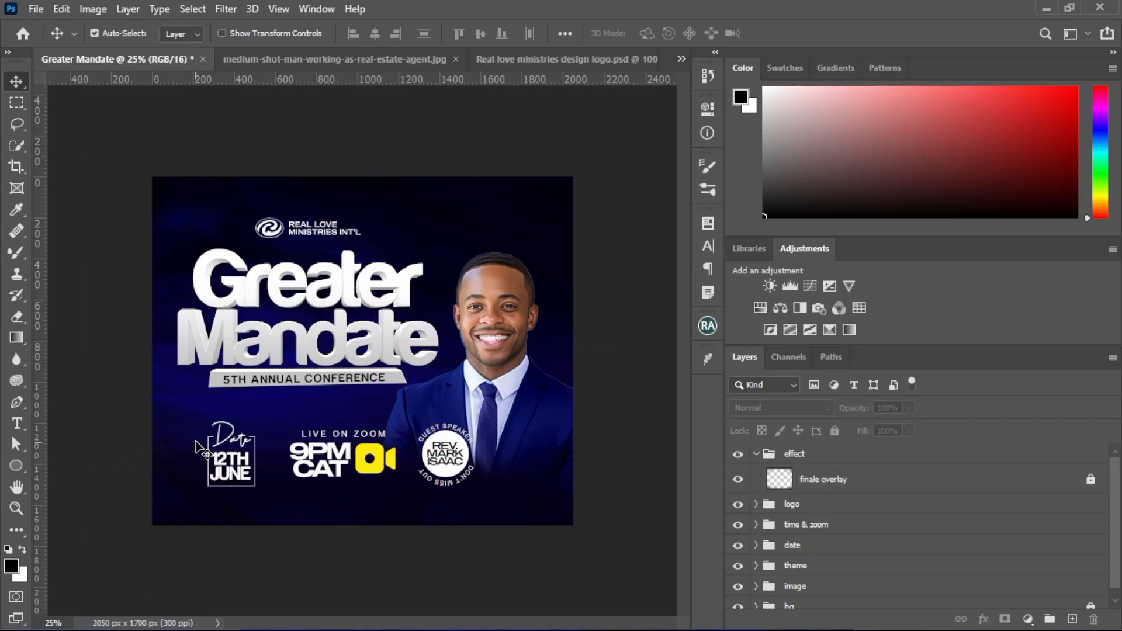
Nudge the date block slightly upward, then collapse the effect and date groups
{"action": "left_click_drag", "start_coordinate": [193, 429], "coordinate": [233, 488]}
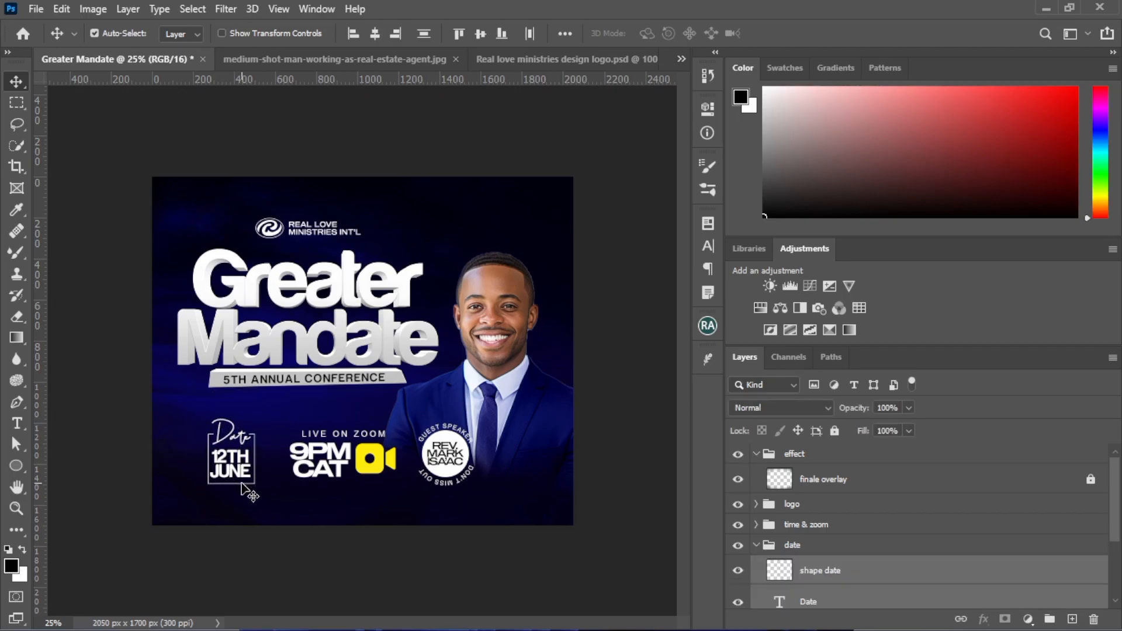
{"action": "left_click", "coordinate": [760, 454]}
{"action": "left_click", "coordinate": [757, 454]}
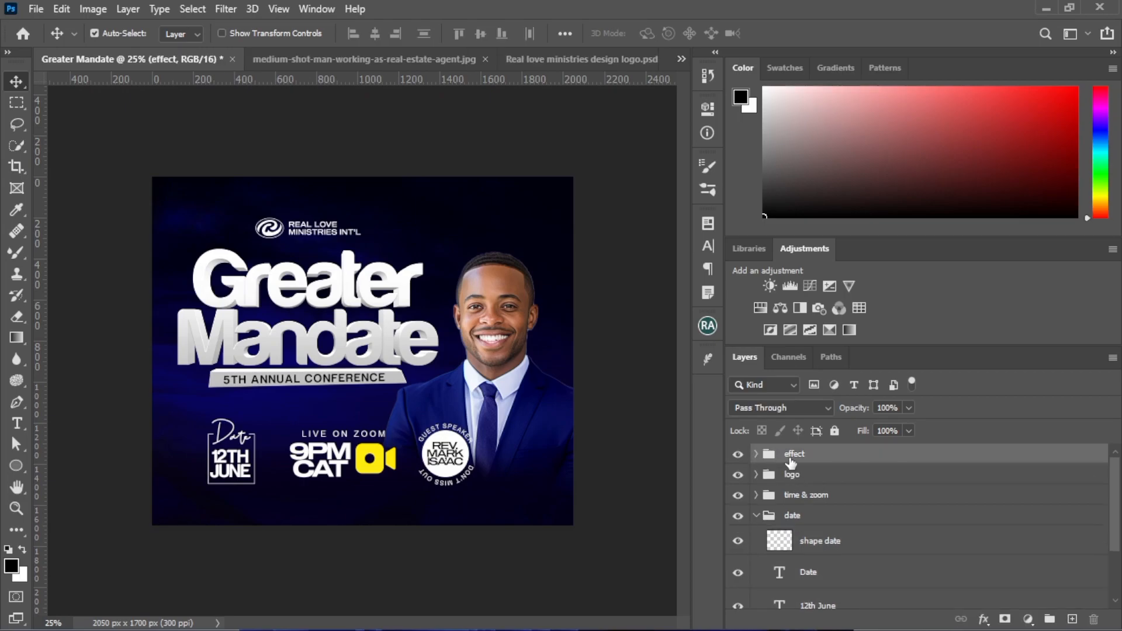
{"action": "left_click", "coordinate": [757, 516]}
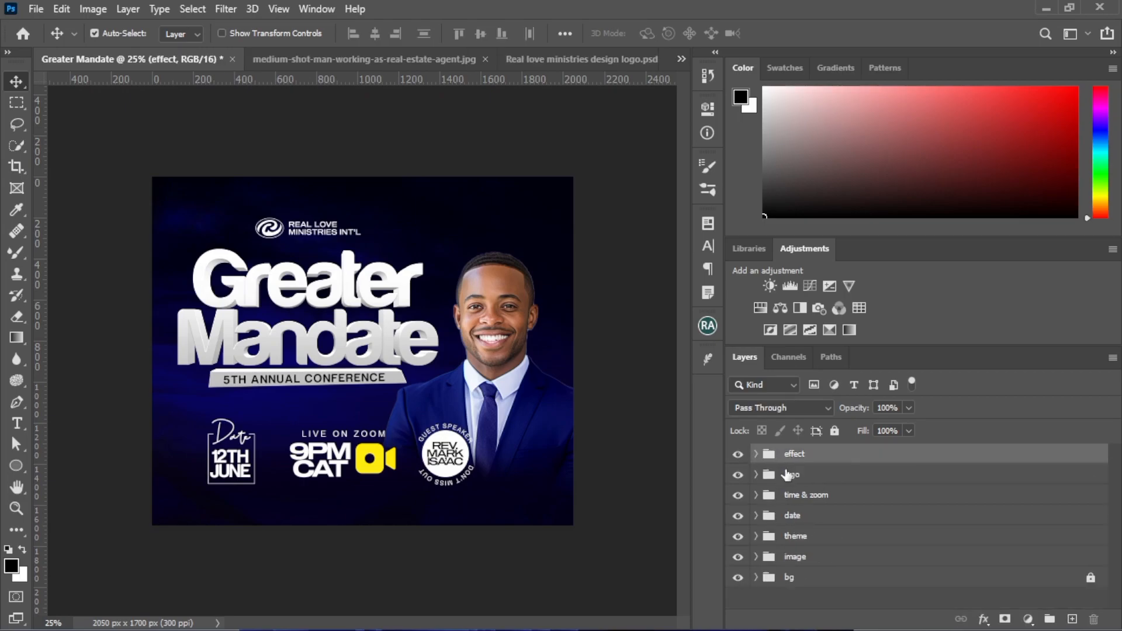
Stamp all visible layers into a new layer at the top of the stack and open it in the Camera Raw Filter
{"action": "key", "text": "ctrl+alt+shift+e"}
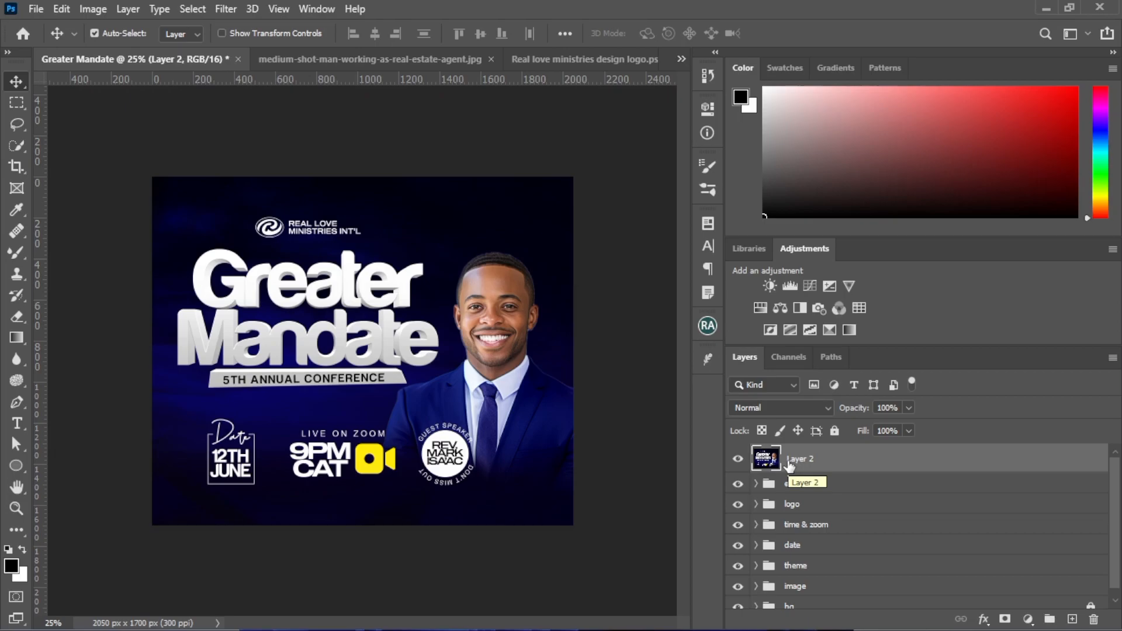
{"action": "left_click", "coordinate": [224, 9]}
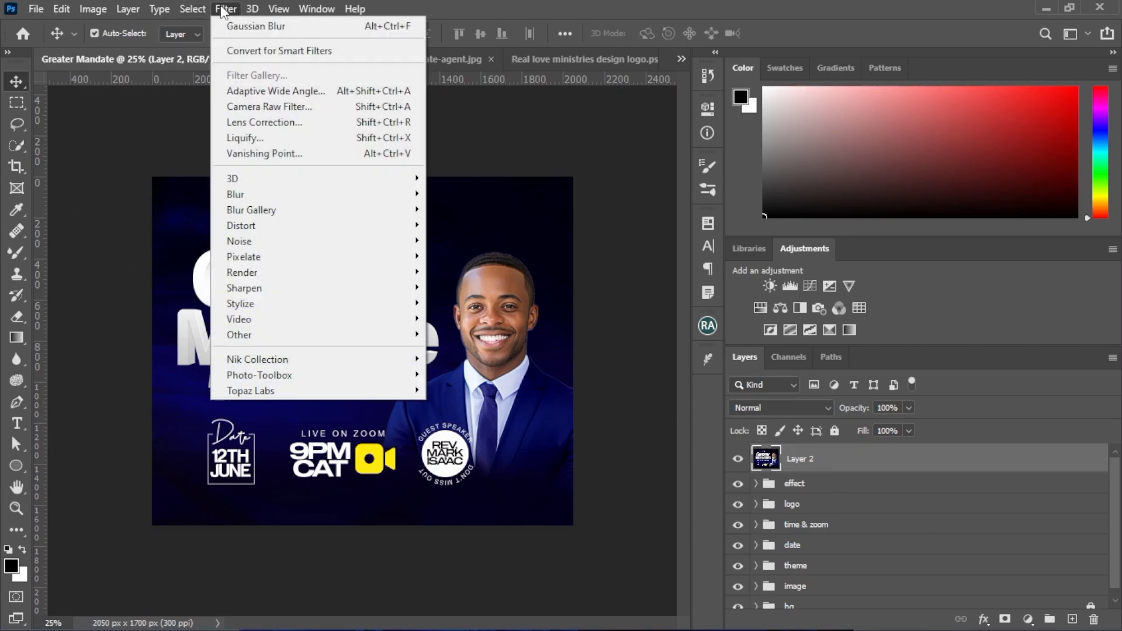
{"action": "left_click", "coordinate": [254, 109]}
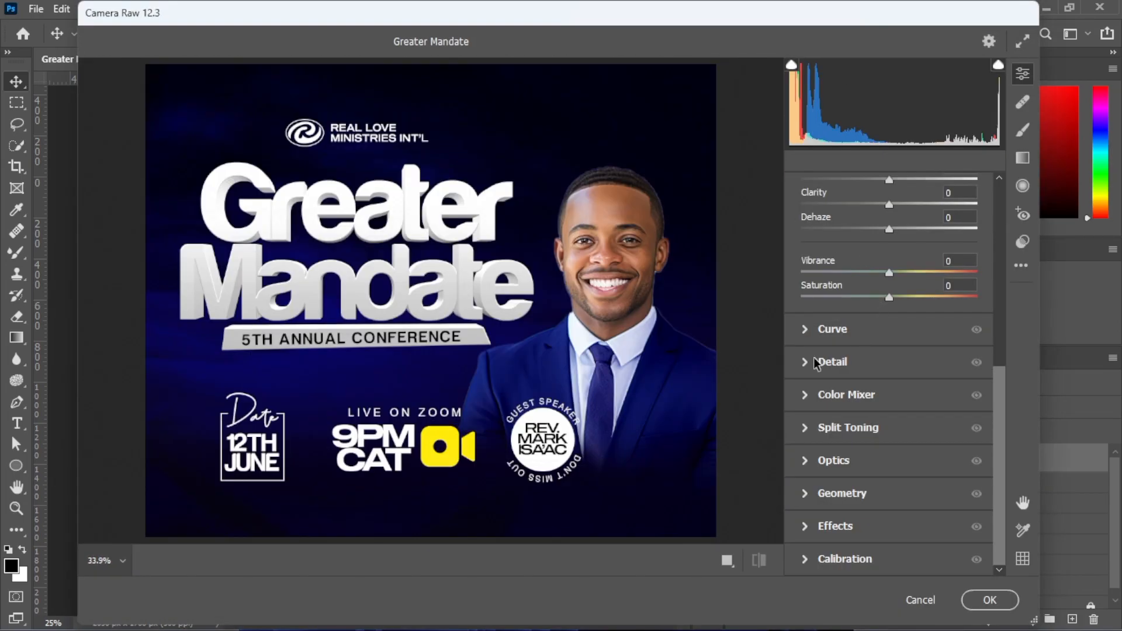
Set the merged layer's Sharpening to 118, Noise Reduction to 23 and Color Noise Reduction to 75
{"action": "left_click", "coordinate": [809, 363]}
{"action": "left_click_drag", "start_coordinate": [800, 359], "coordinate": [938, 363]}
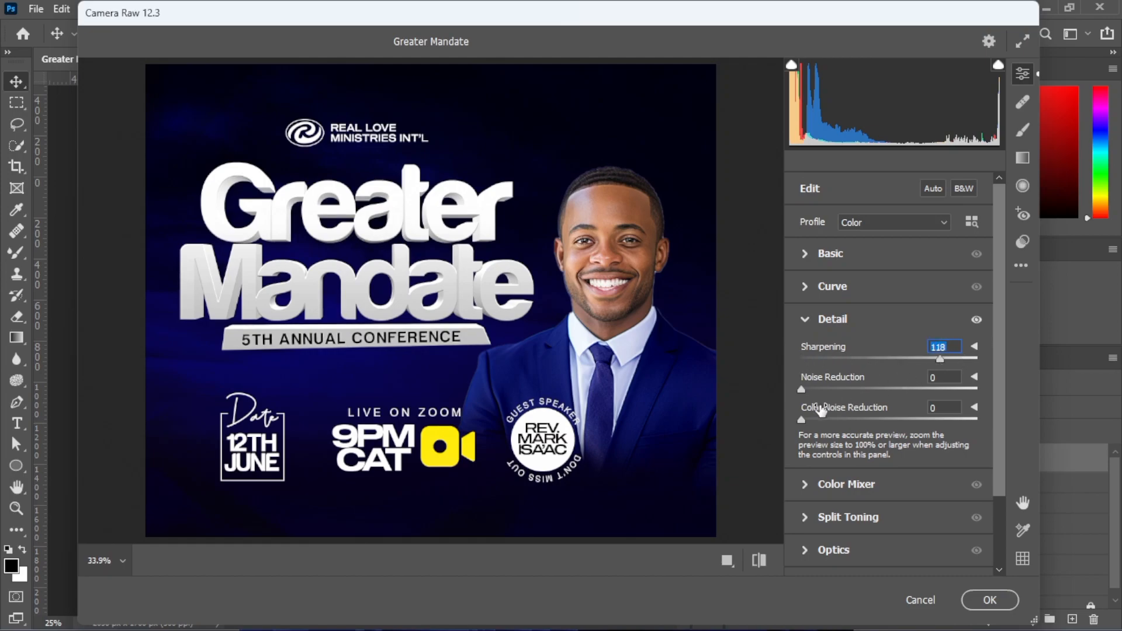
{"action": "left_click_drag", "start_coordinate": [801, 388], "coordinate": [935, 422]}
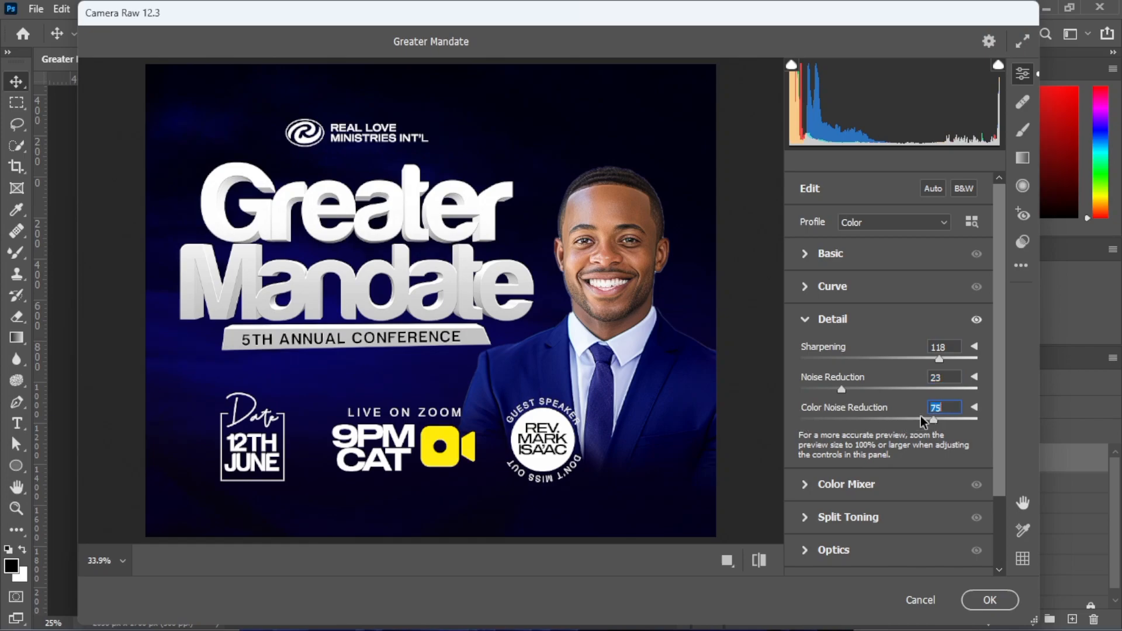
{"action": "scroll", "coordinate": [921, 418], "scroll_direction": "down", "scroll_amount": 3}
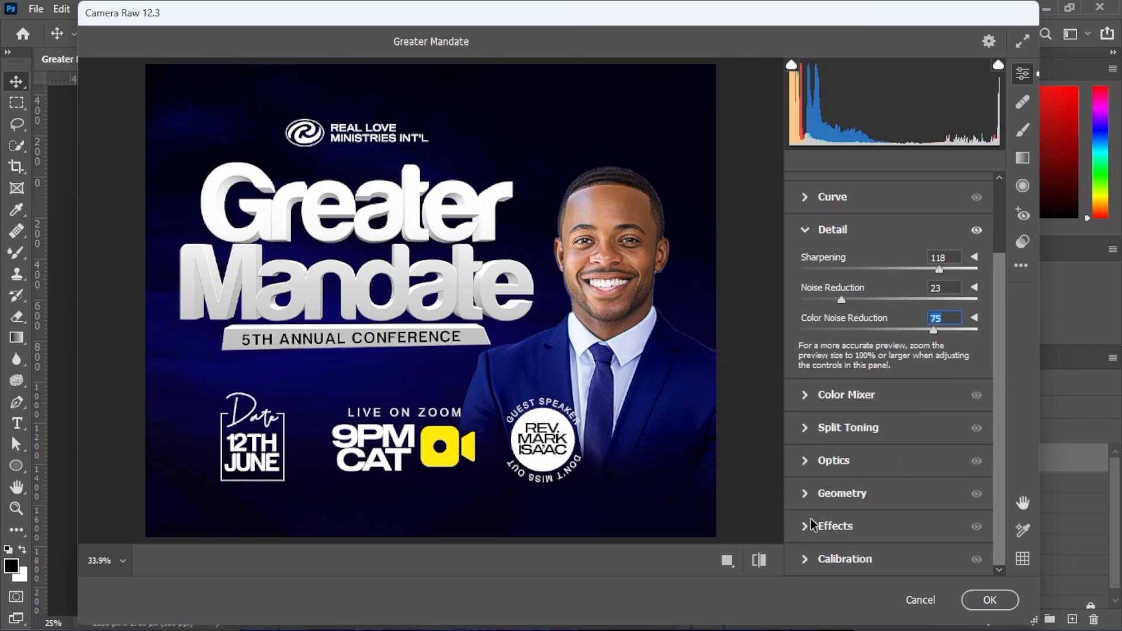
Set the merged layer's Exposure to +0.25 and Texture to +63, and apply the Camera Raw adjustments
{"action": "left_click", "coordinate": [811, 524]}
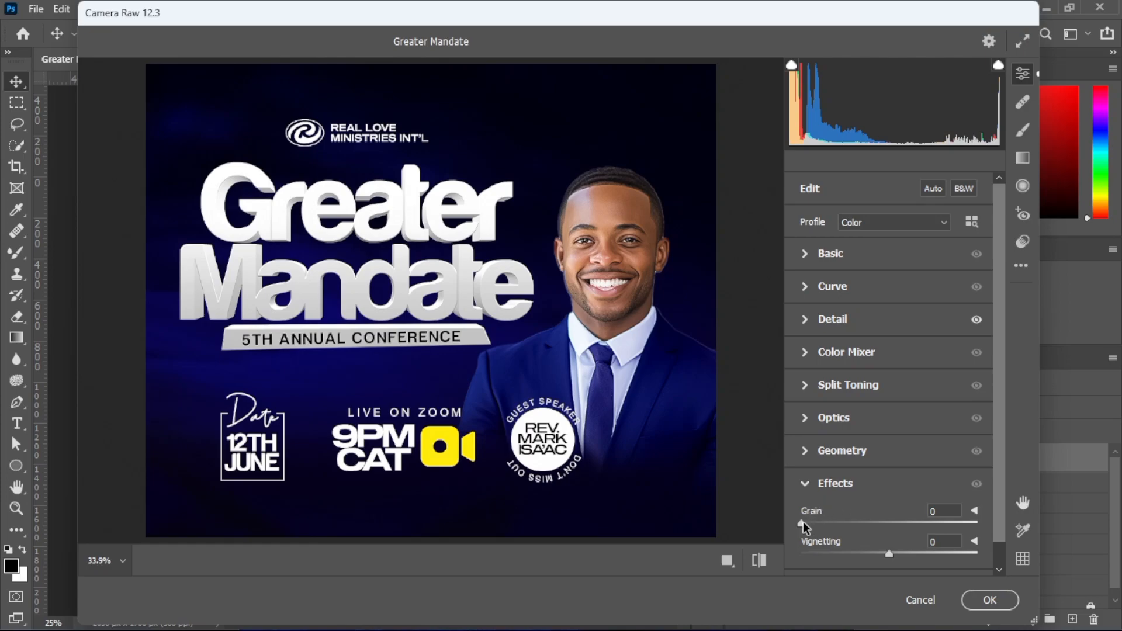
{"action": "left_click", "coordinate": [805, 252]}
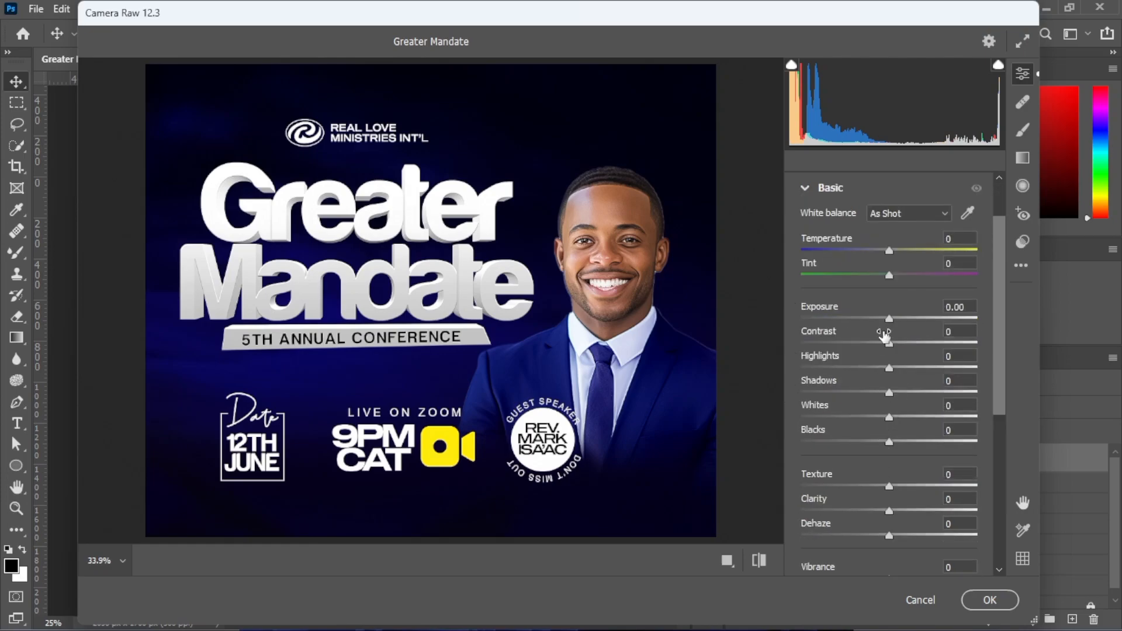
{"action": "left_click_drag", "start_coordinate": [889, 324], "coordinate": [892, 323]}
{"action": "left_click_drag", "start_coordinate": [889, 486], "coordinate": [946, 485]}
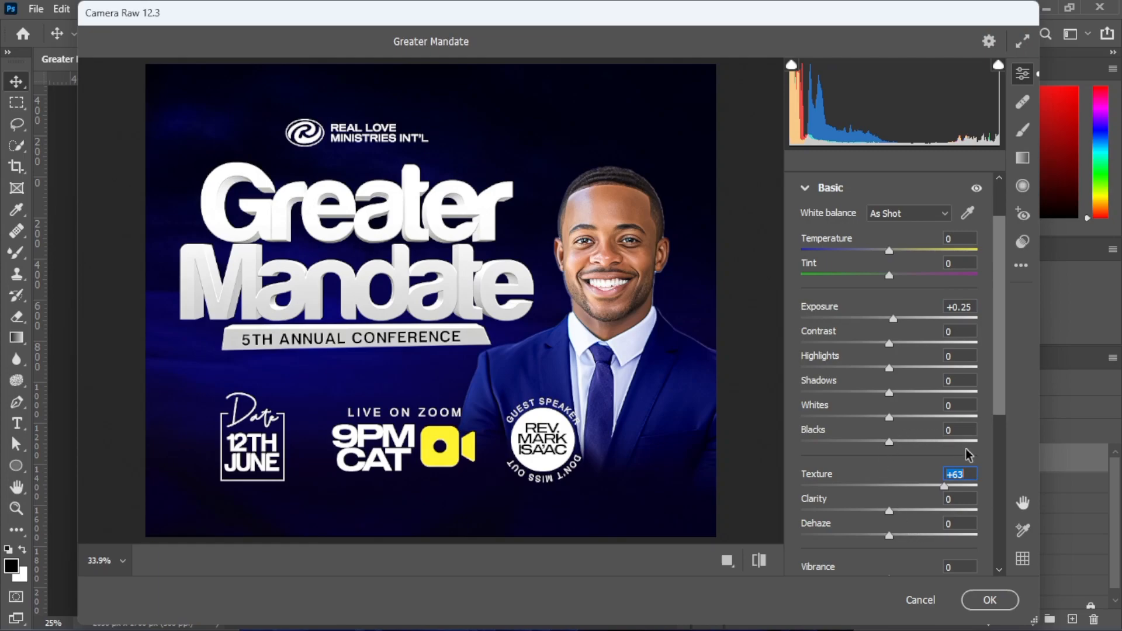
{"action": "scroll", "coordinate": [855, 371], "scroll_direction": "down", "scroll_amount": 5}
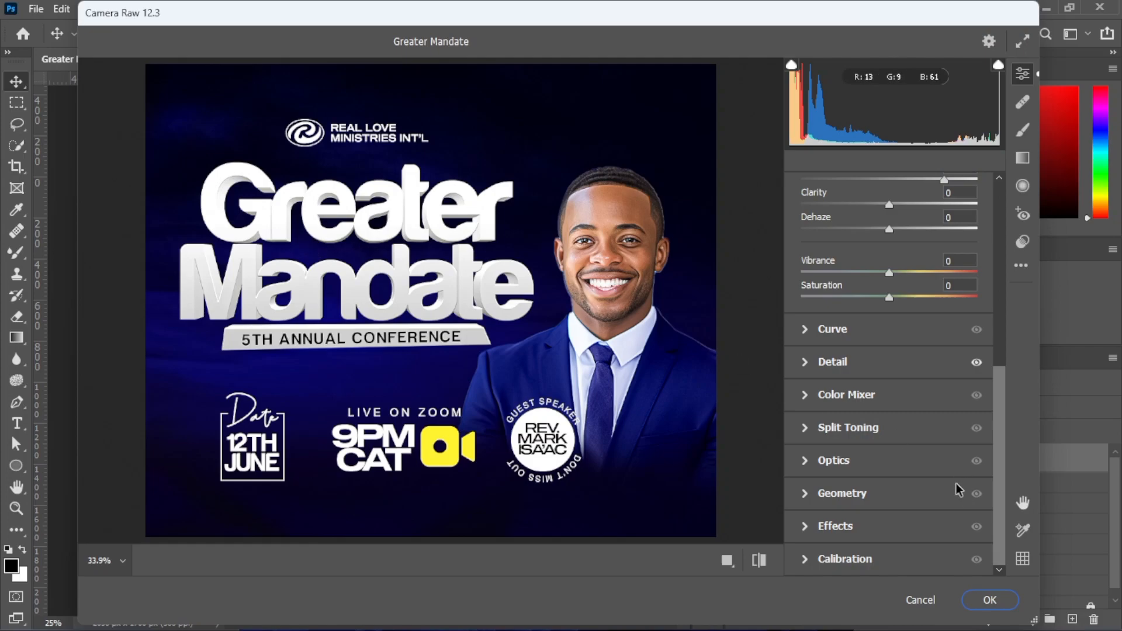
{"action": "left_click", "coordinate": [989, 600]}
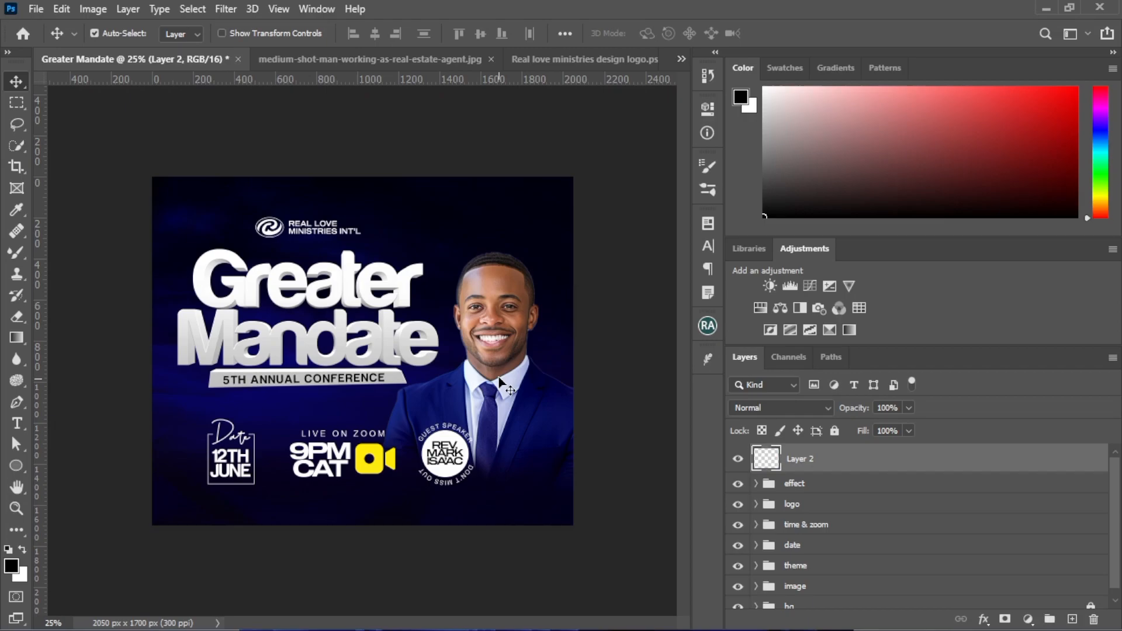
Compare the flyer with the Camera Raw layer hidden and shown, and inspect its details up close
{"action": "key", "text": "ctrl+plus"}
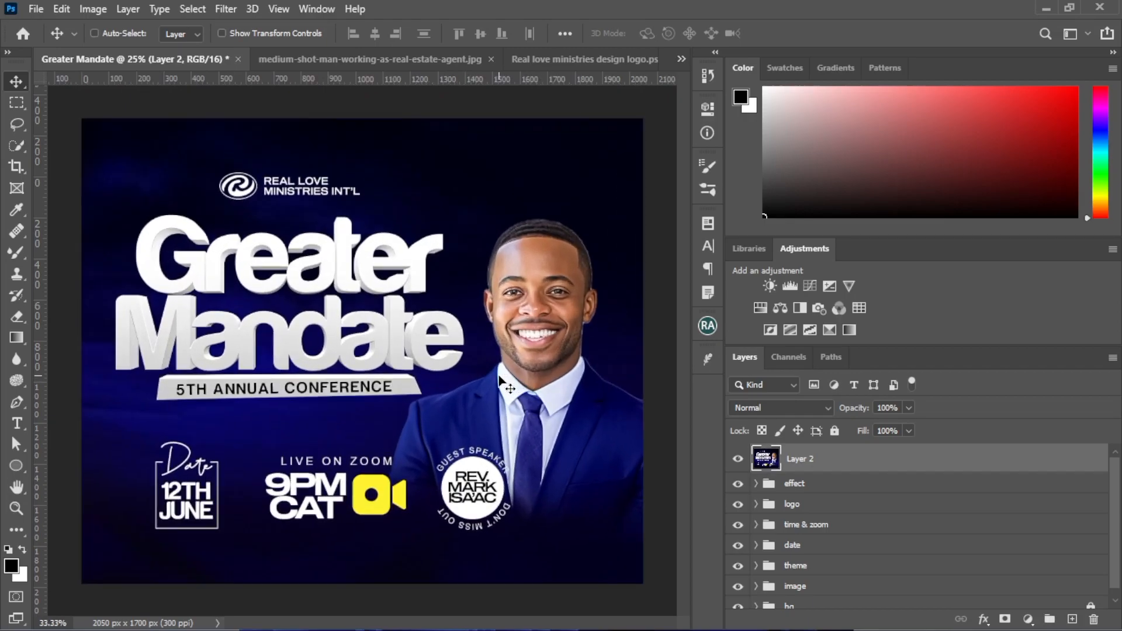
{"action": "left_click", "coordinate": [738, 460]}
{"action": "left_click", "coordinate": [738, 460]}
{"action": "left_click", "coordinate": [738, 460]}
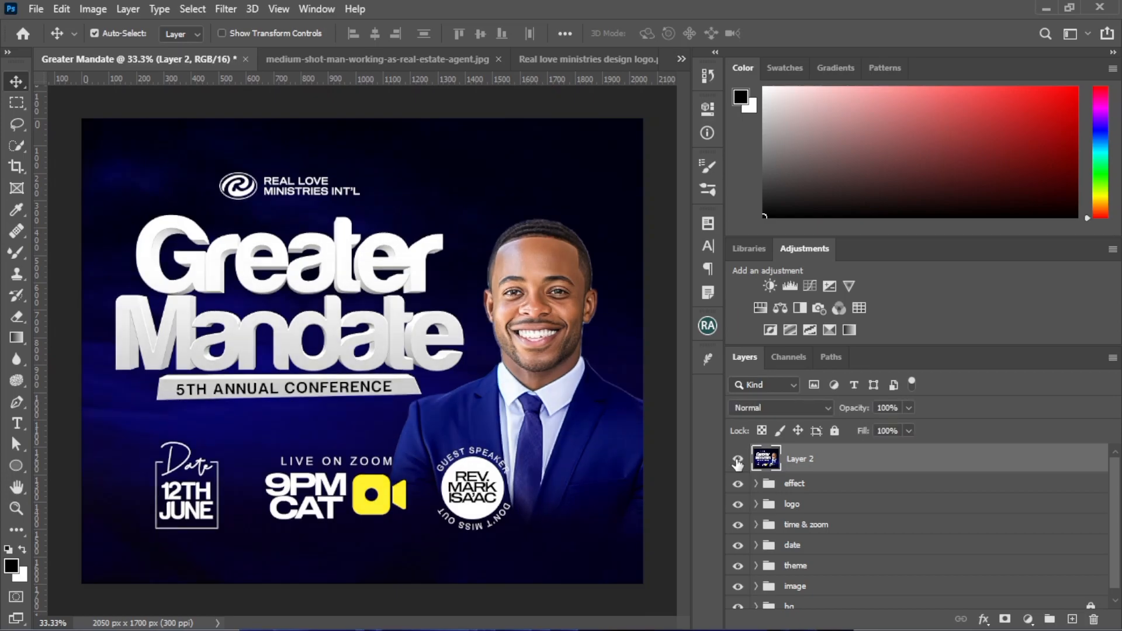
{"action": "left_click", "coordinate": [737, 460]}
{"action": "left_click", "coordinate": [738, 460]}
{"action": "key", "text": "ctrl+plus"}
{"action": "key", "text": "ctrl+plus"}
{"action": "key", "text": "ctrl+minus"}
{"action": "key", "text": "ctrl+minus"}
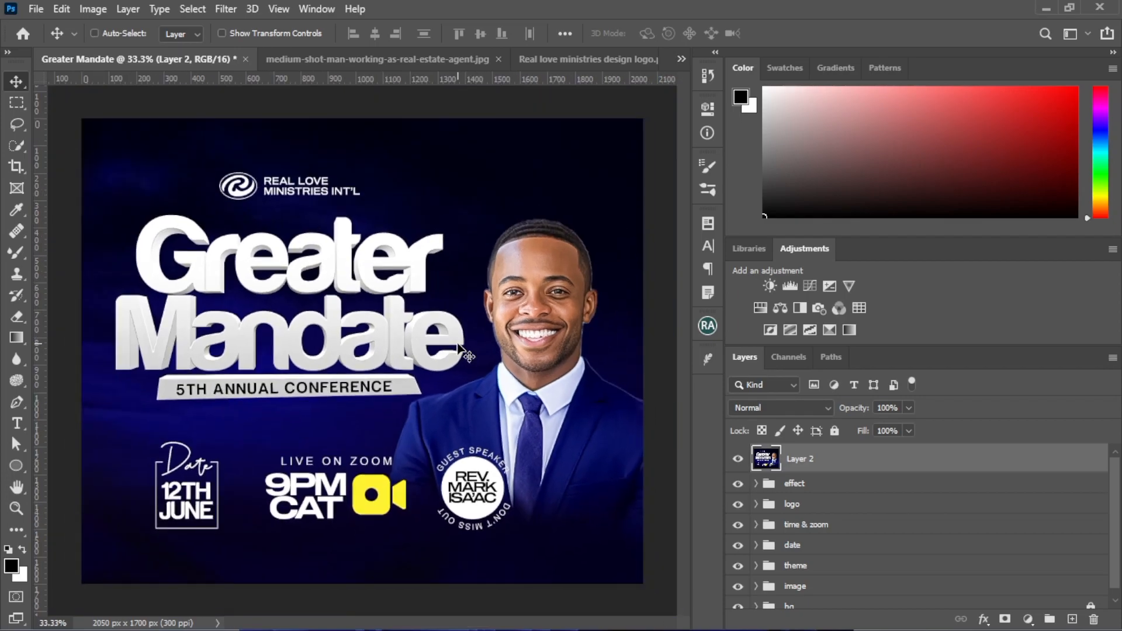